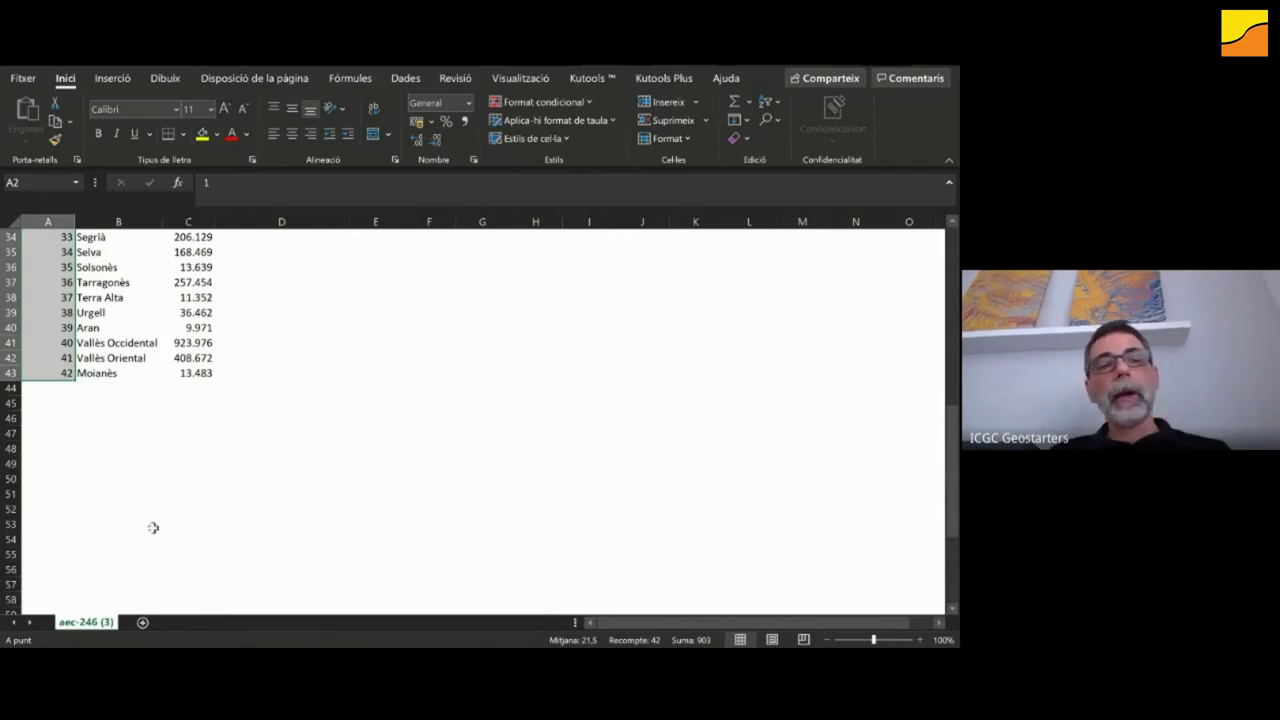
- Make the Codi column header in cell A1 bold
scroll(183, 394, "up", 11)
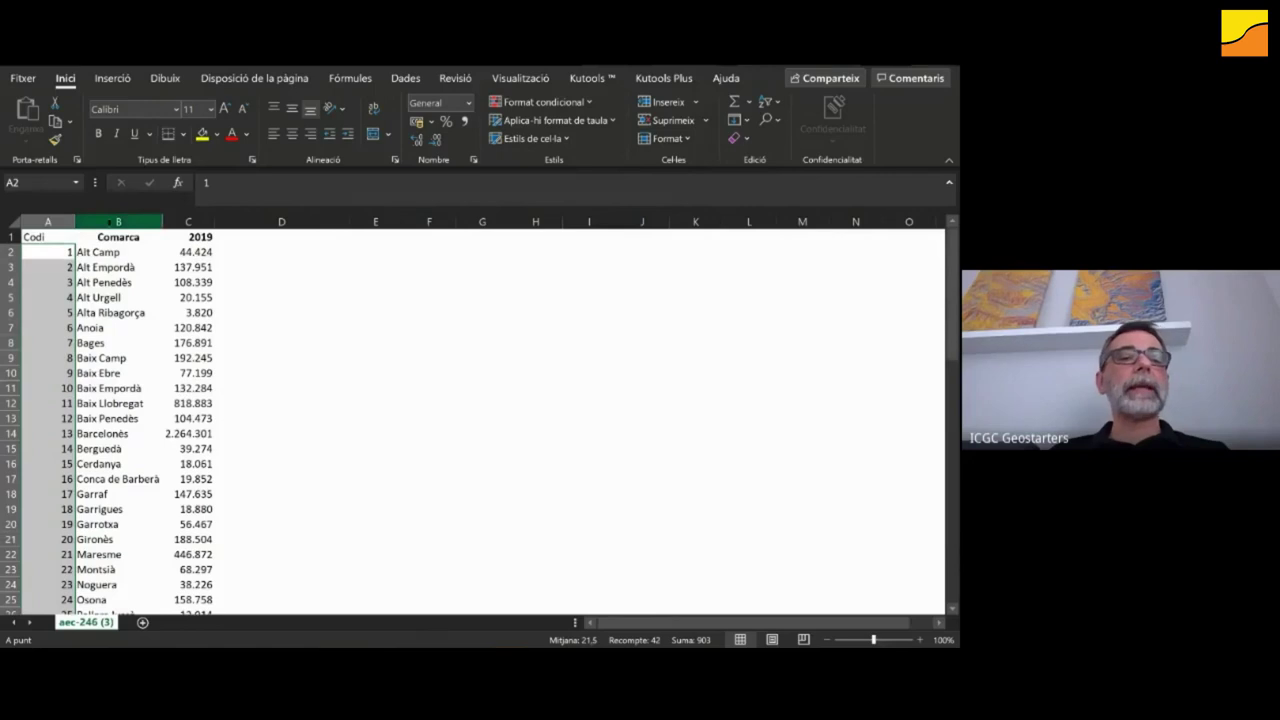
left_click(48, 237)
left_click(101, 133)
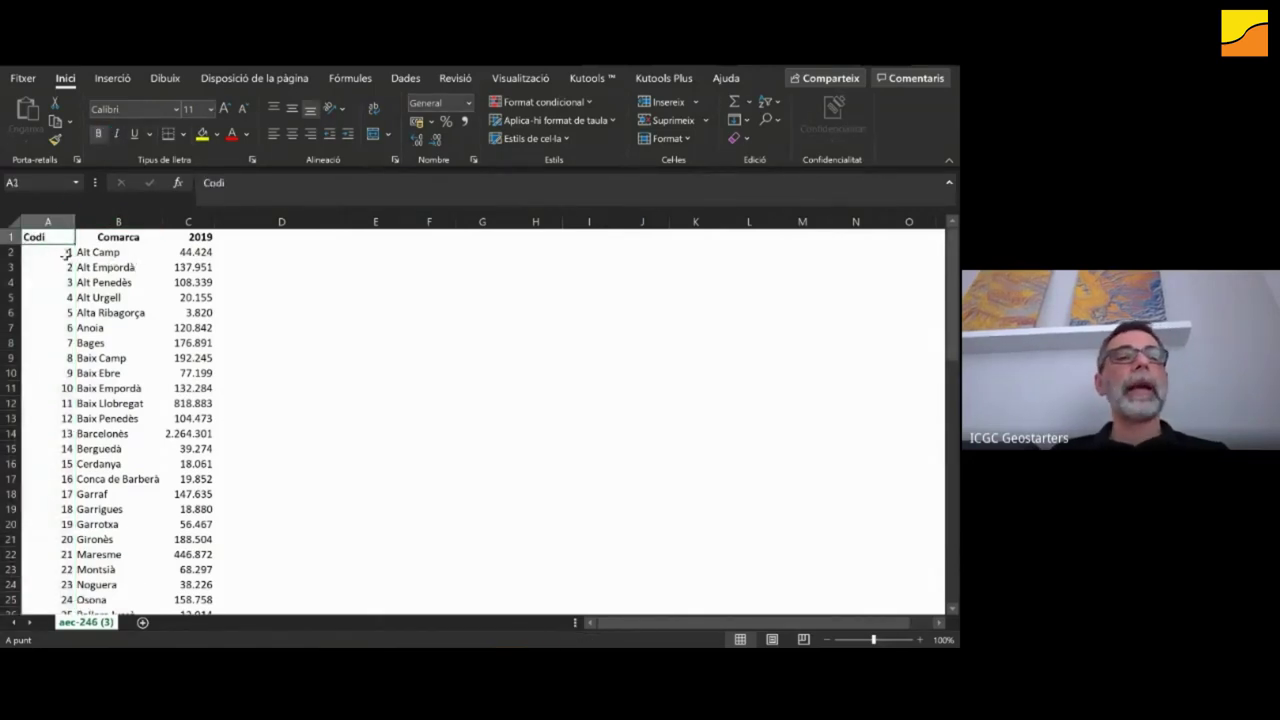
- Set up a copy of the workbook in Excel workbook (*.xlsx) format with the file name població.xlsx
left_click(155, 62)
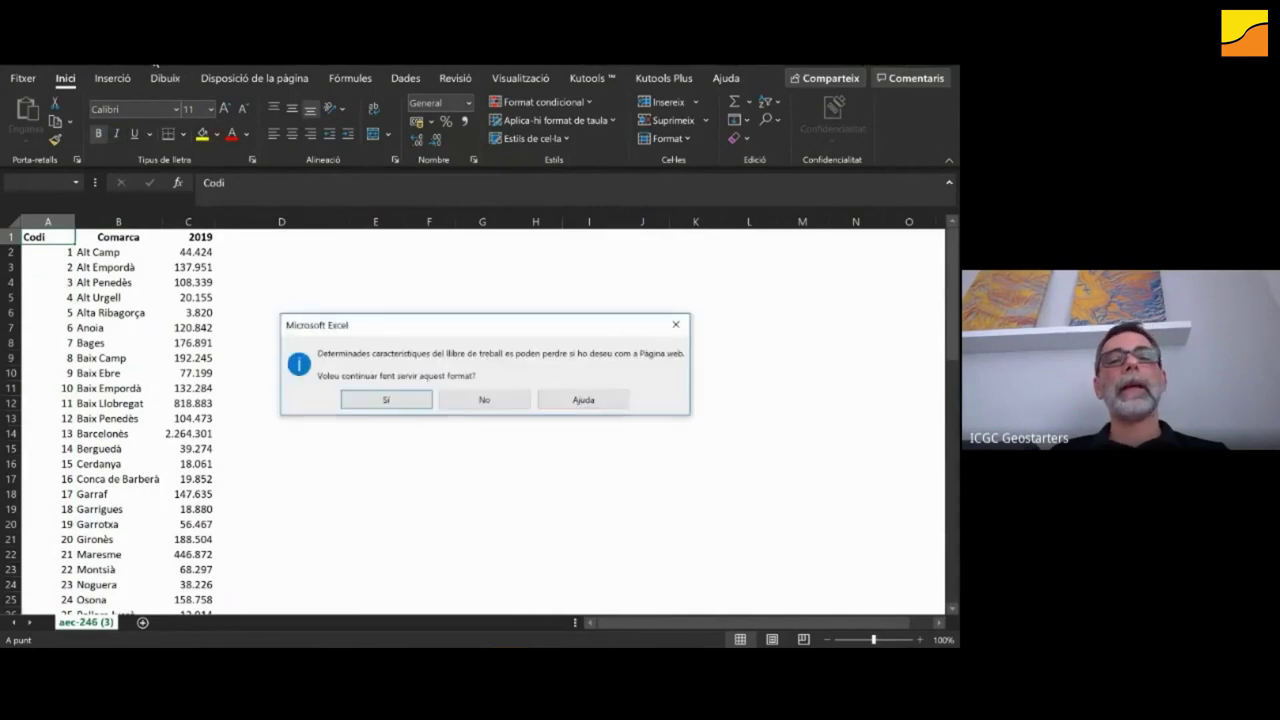
left_click(385, 400)
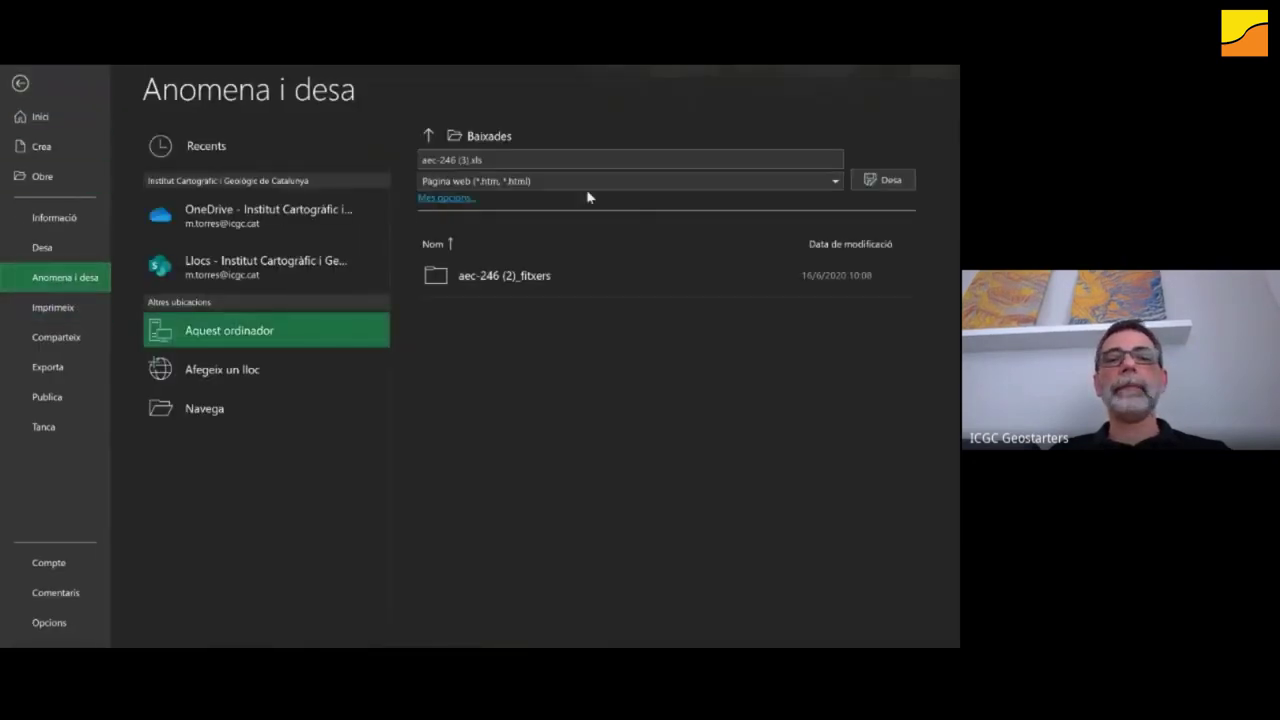
left_click(466, 162)
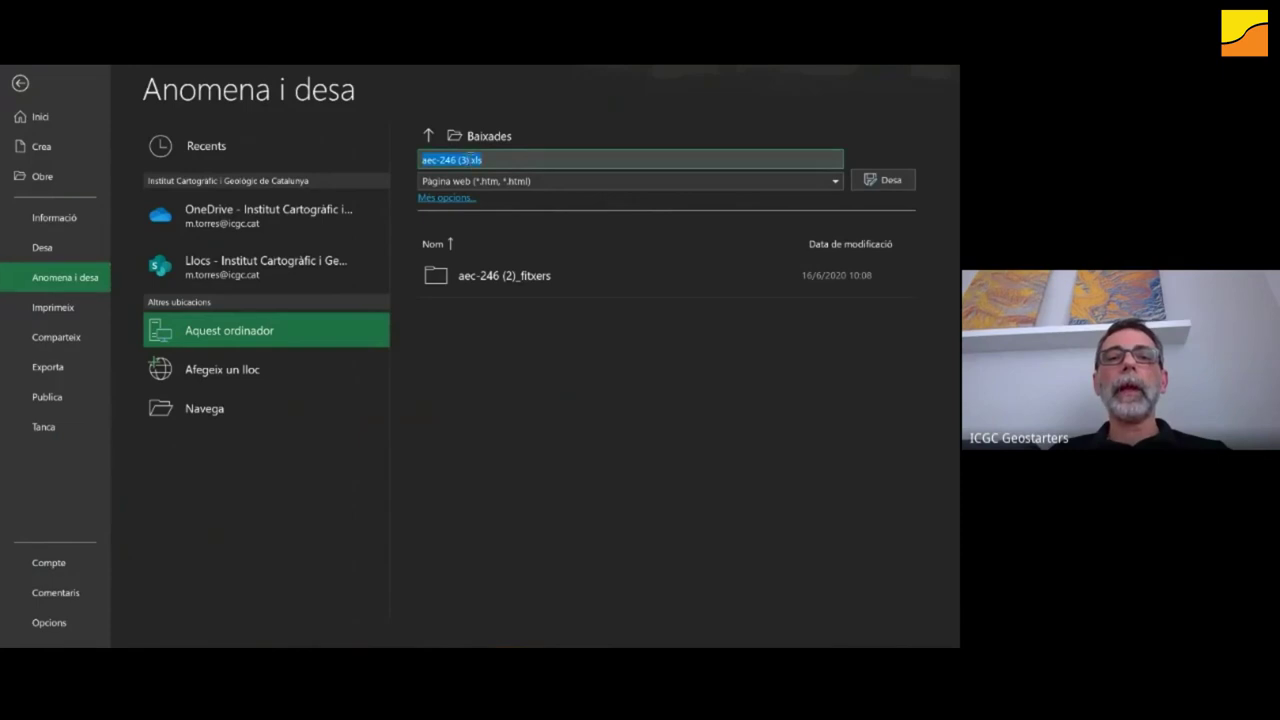
left_click(490, 181)
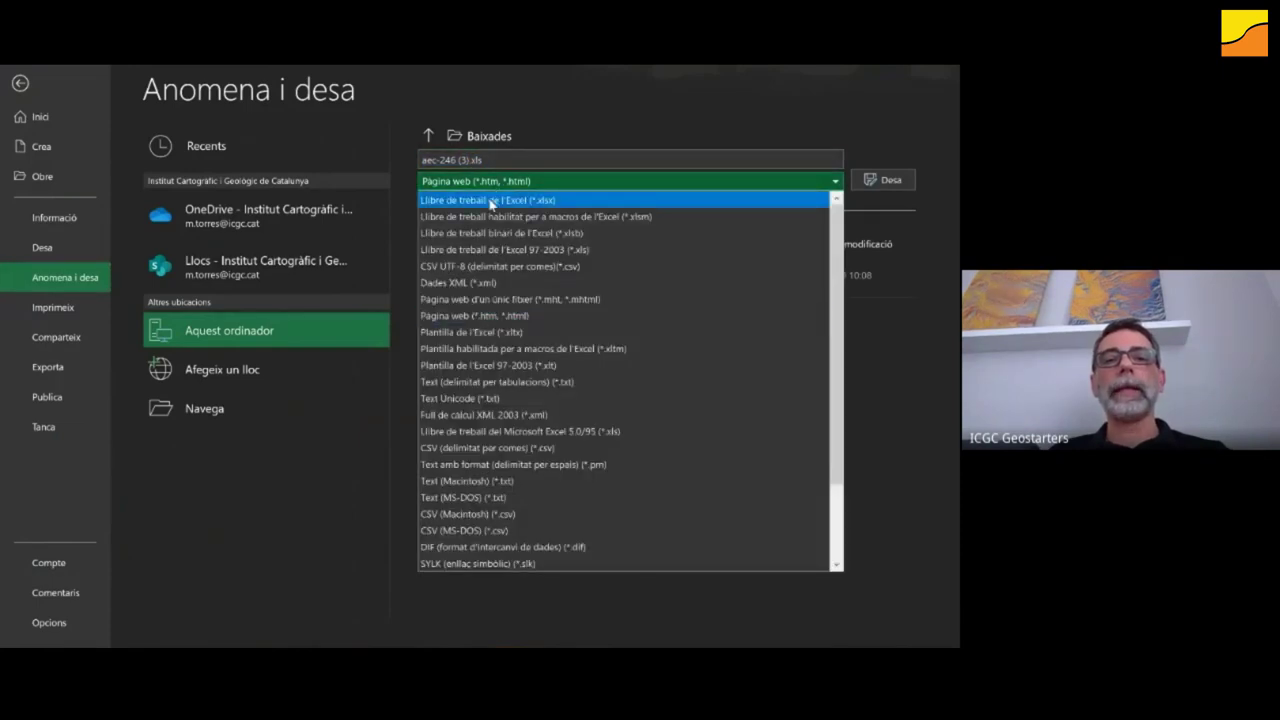
left_click(490, 200)
left_click(470, 160)
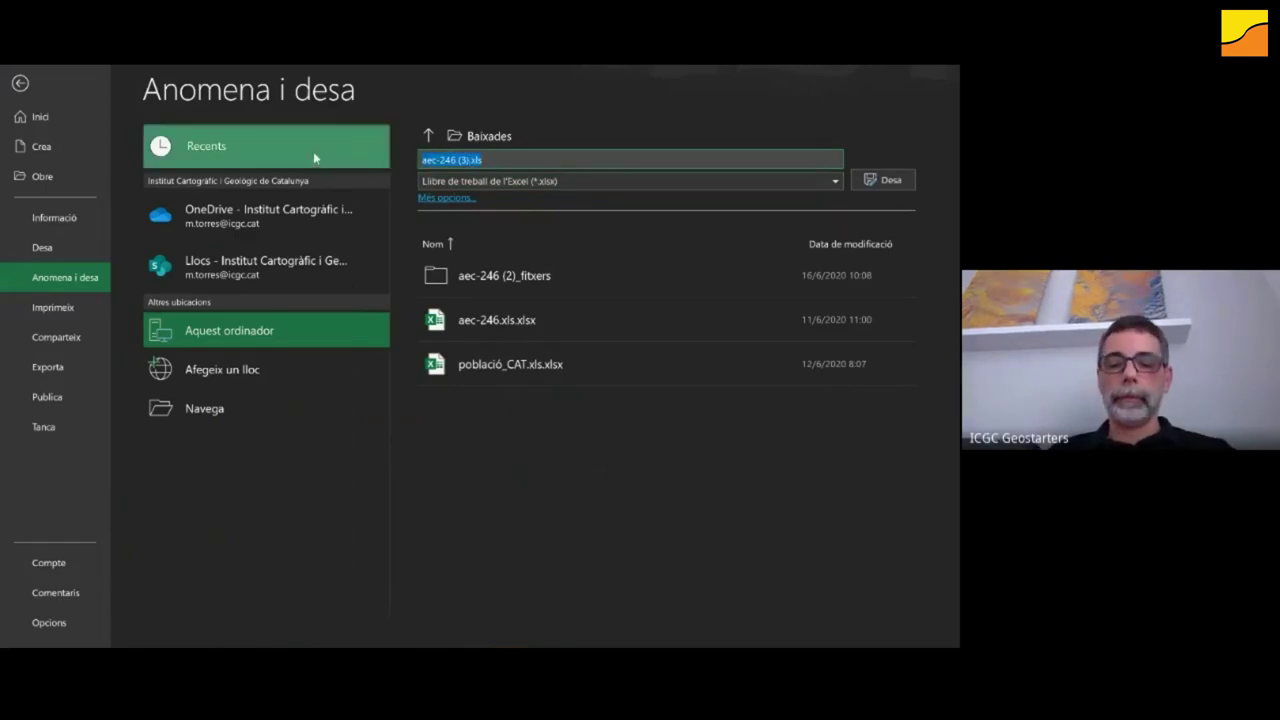
type("poblaci")
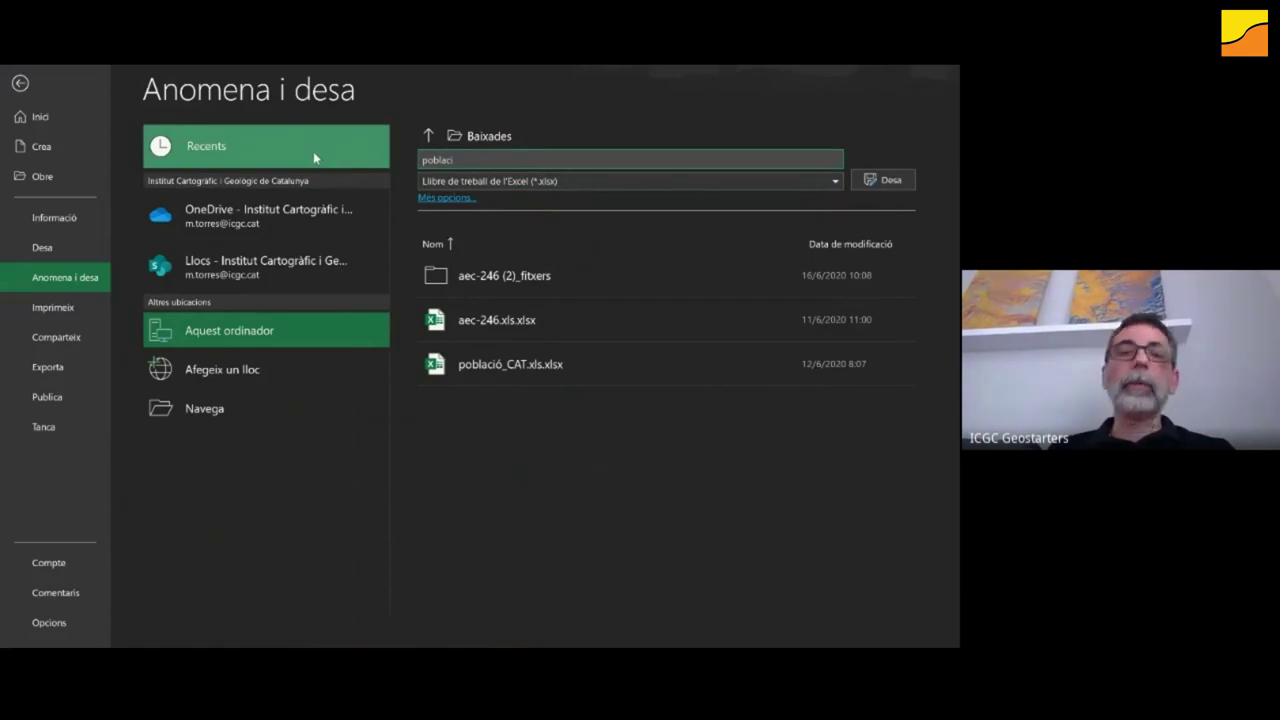
type("ó.xlsx")
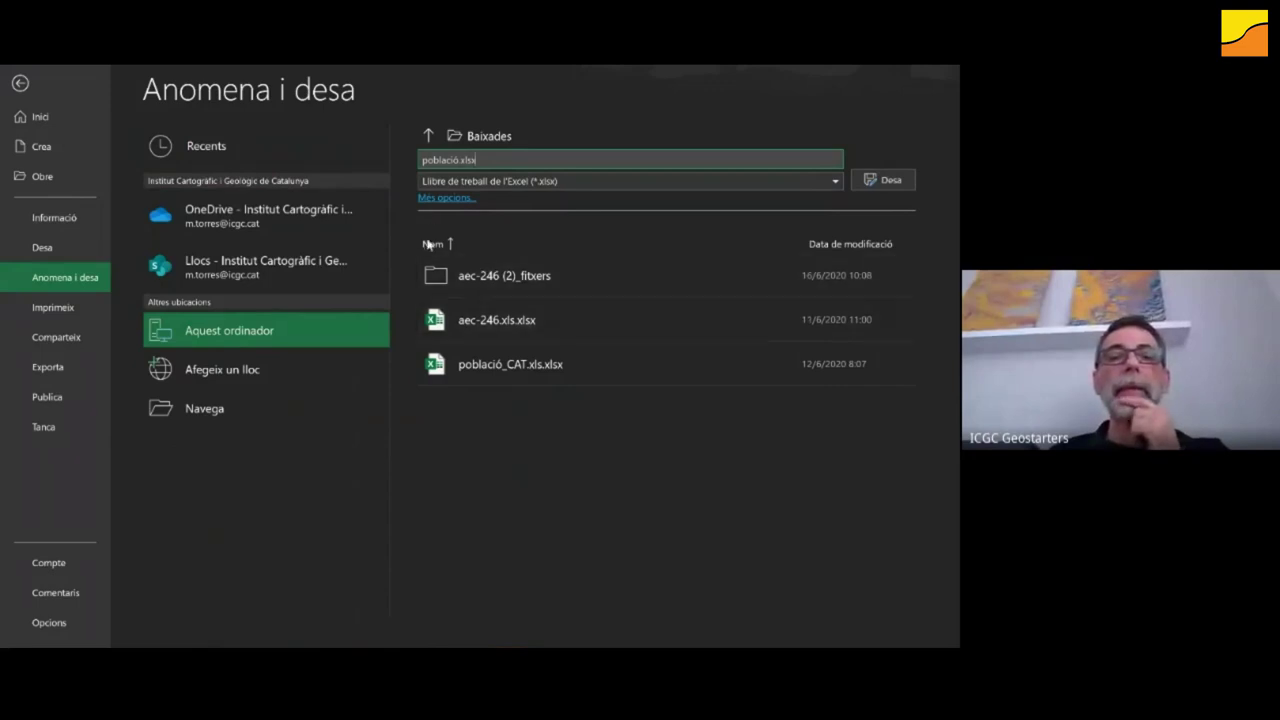
- Choose the Escriptori folder on this computer as the destination and save the workbook there
left_click(436, 248)
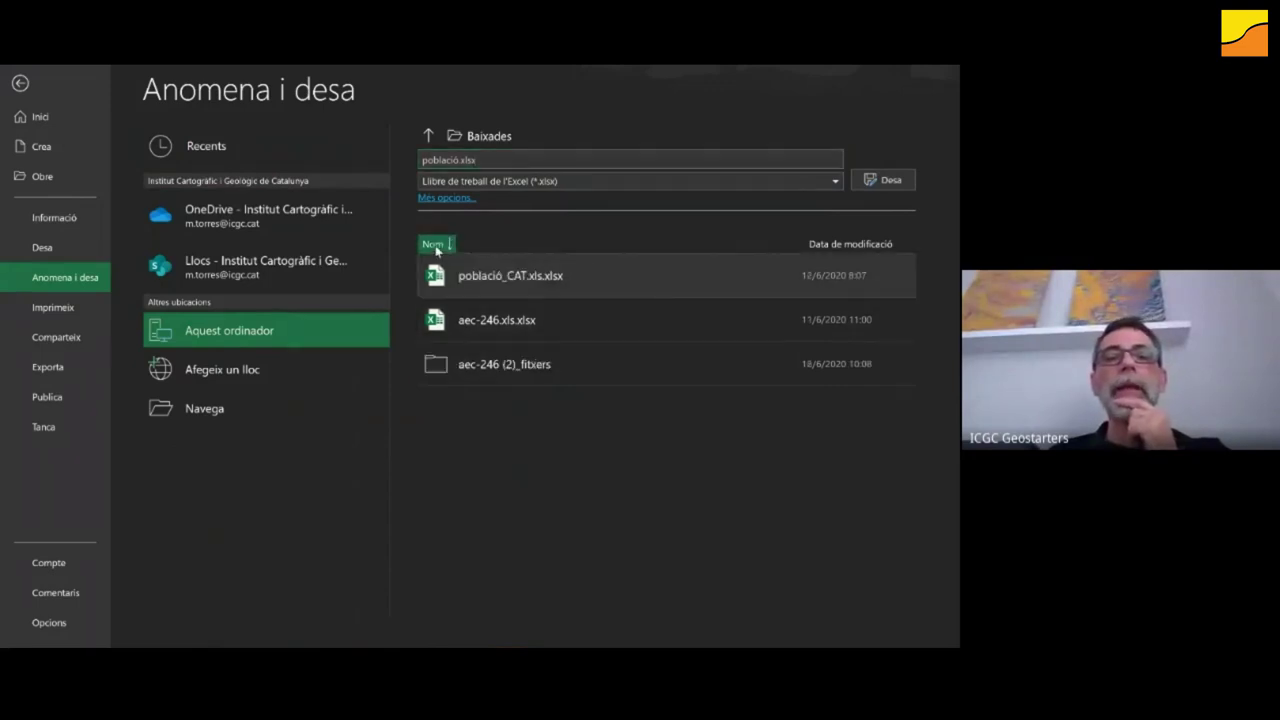
left_click(428, 135)
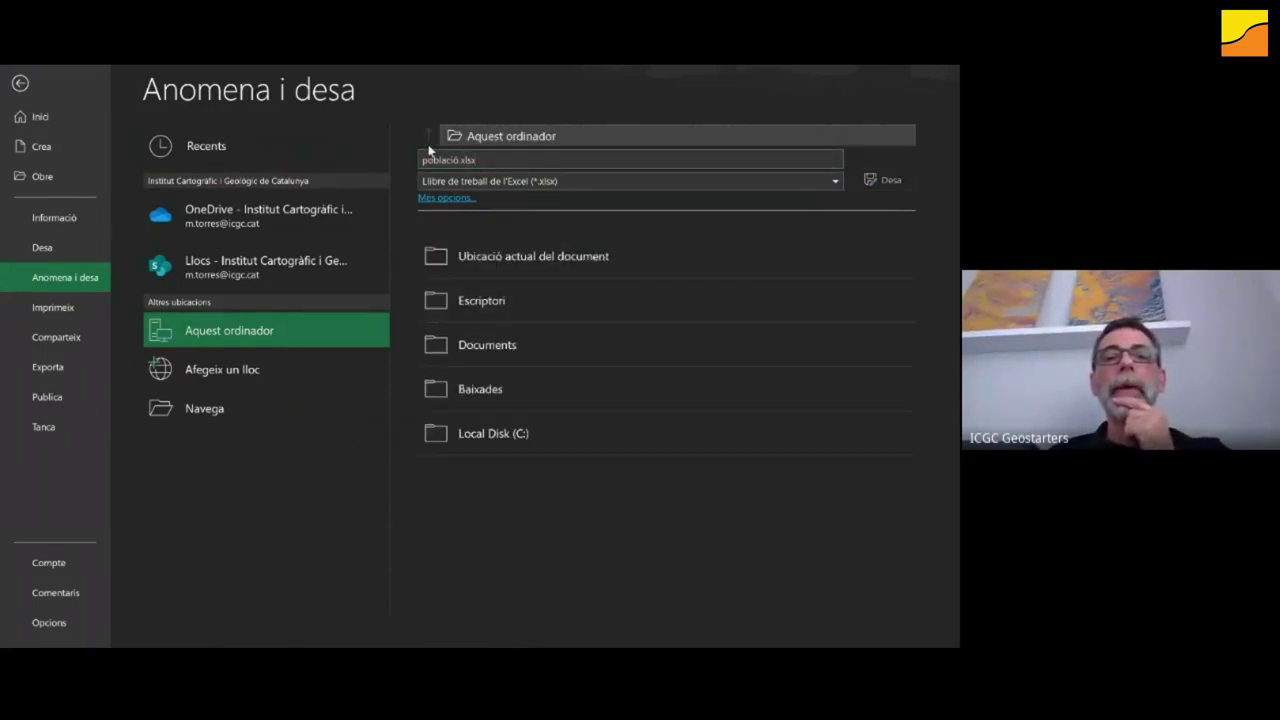
left_click(478, 300)
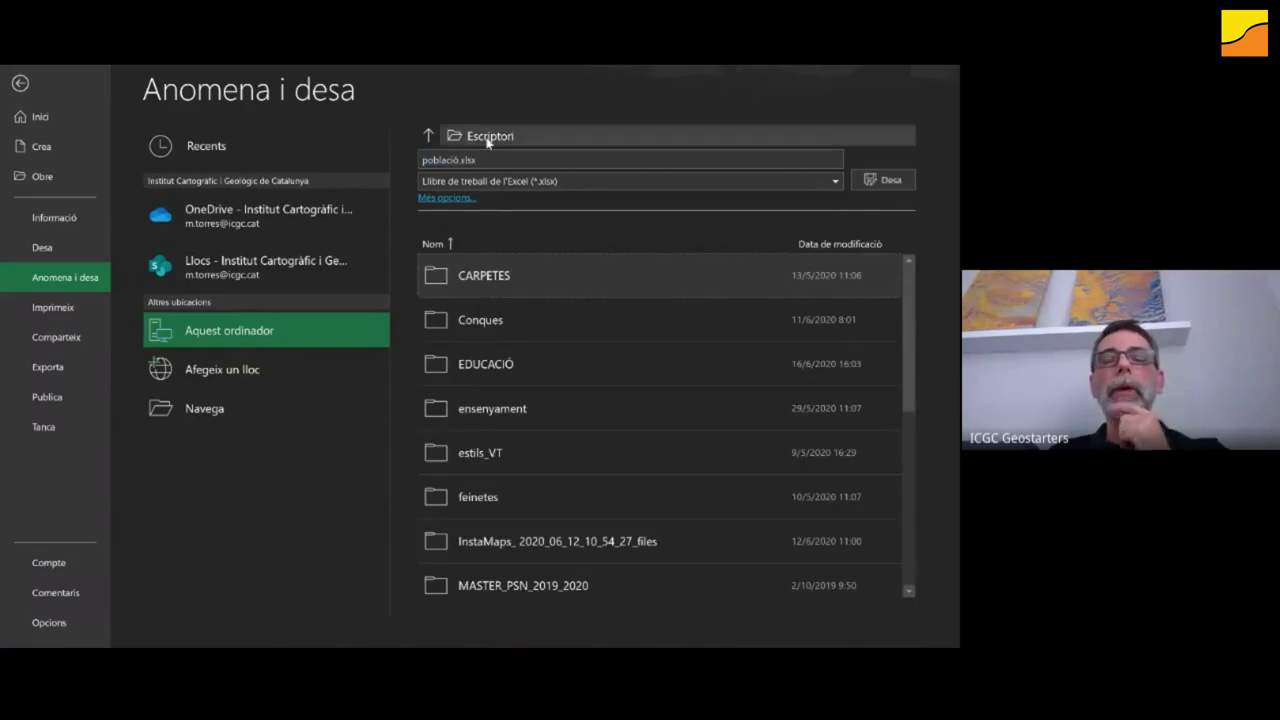
left_click(891, 179)
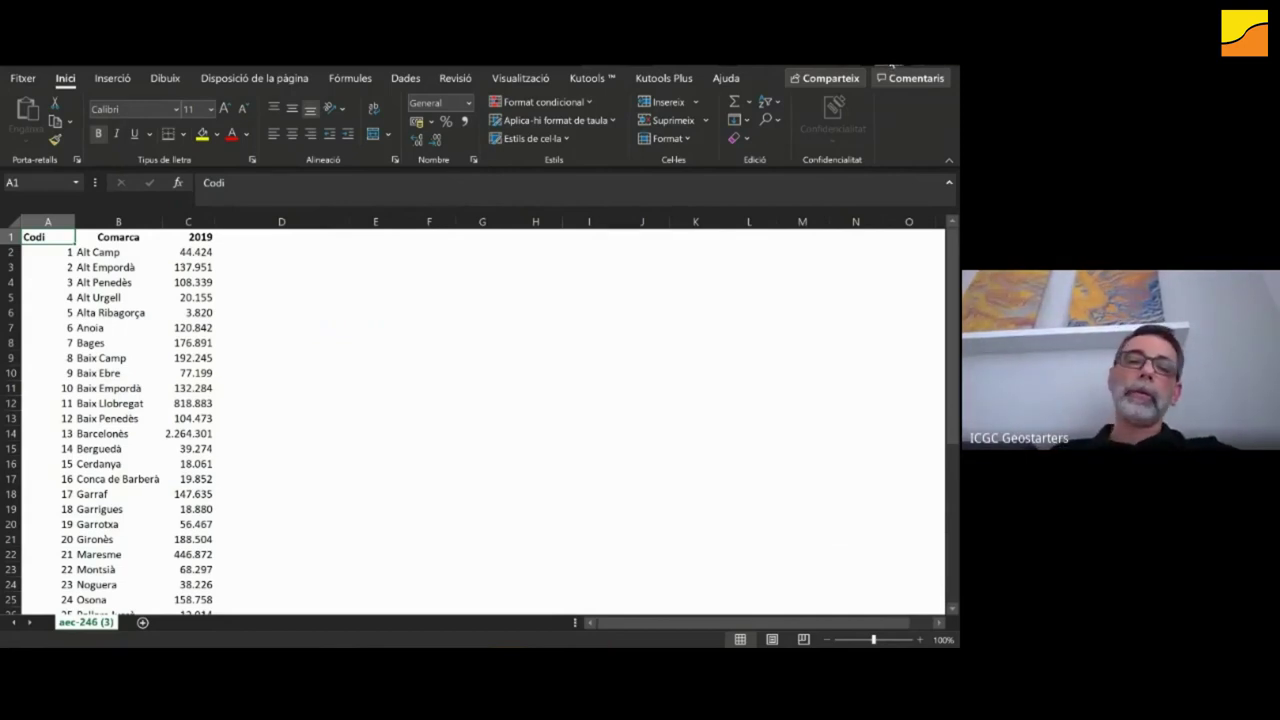
- Switch to the InstaMaps map in the browser
key("alt+Tab")
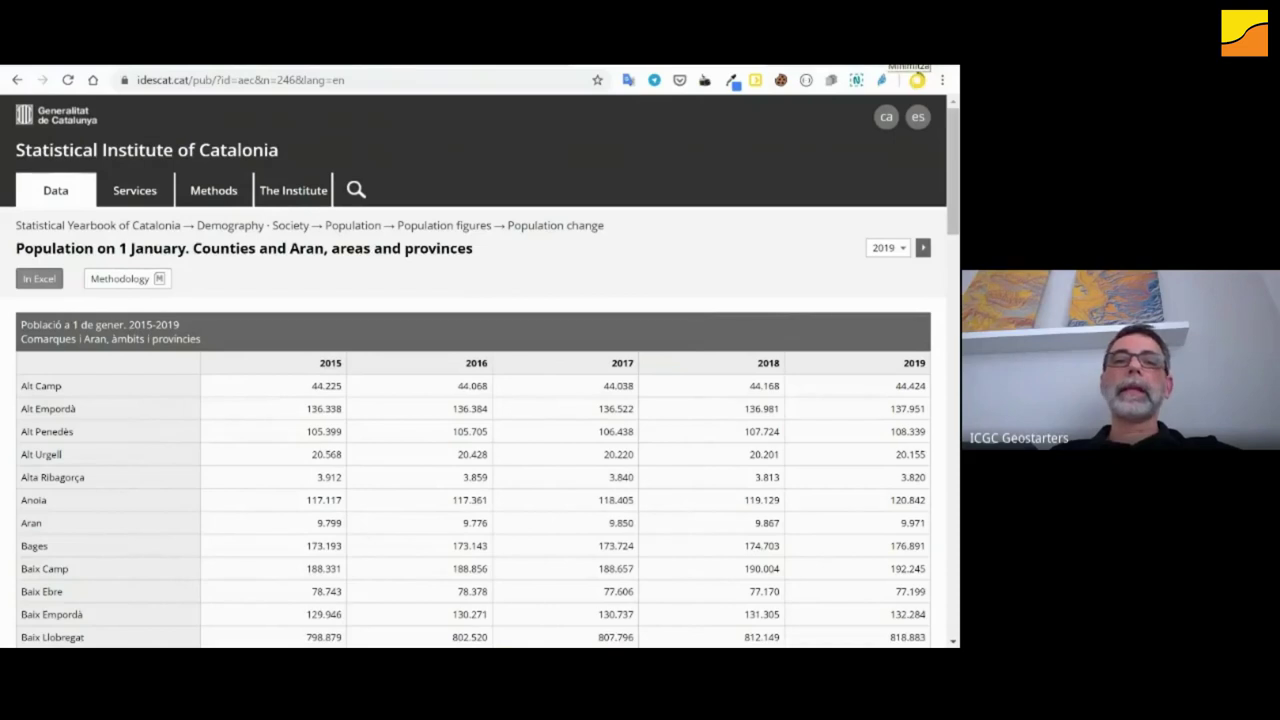
key("ctrl+Tab")
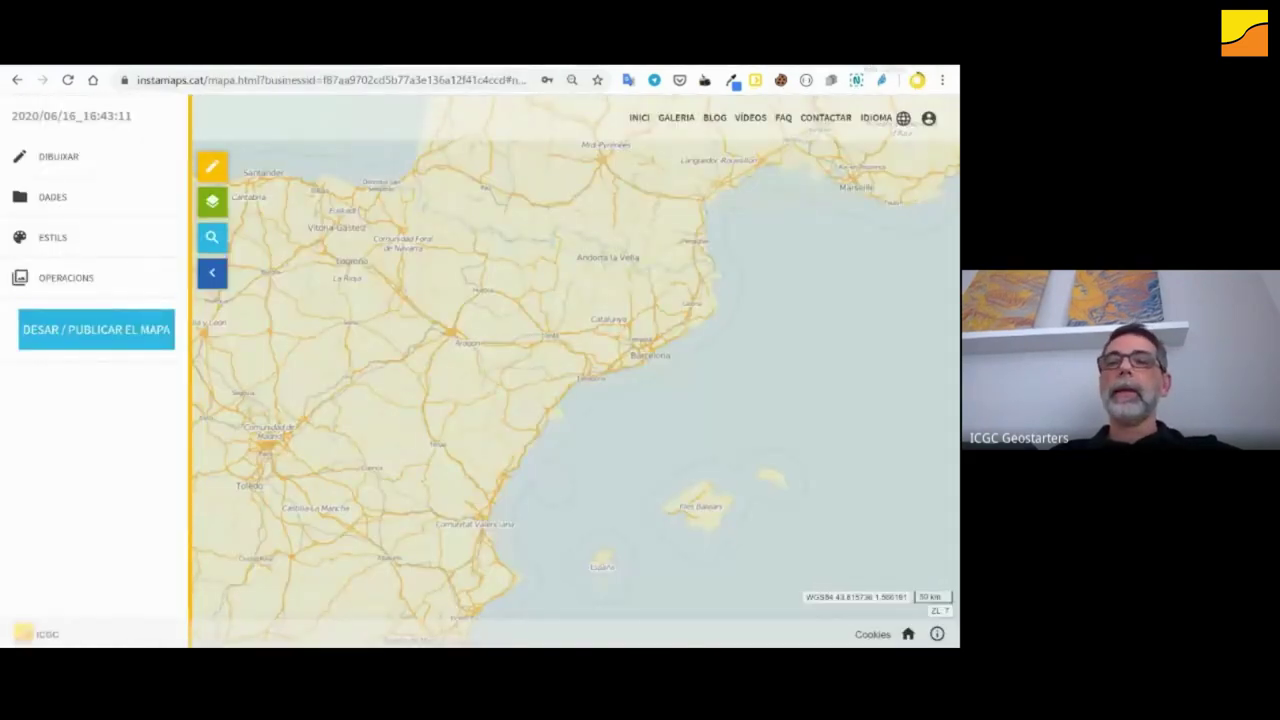
key("alt+Tab")
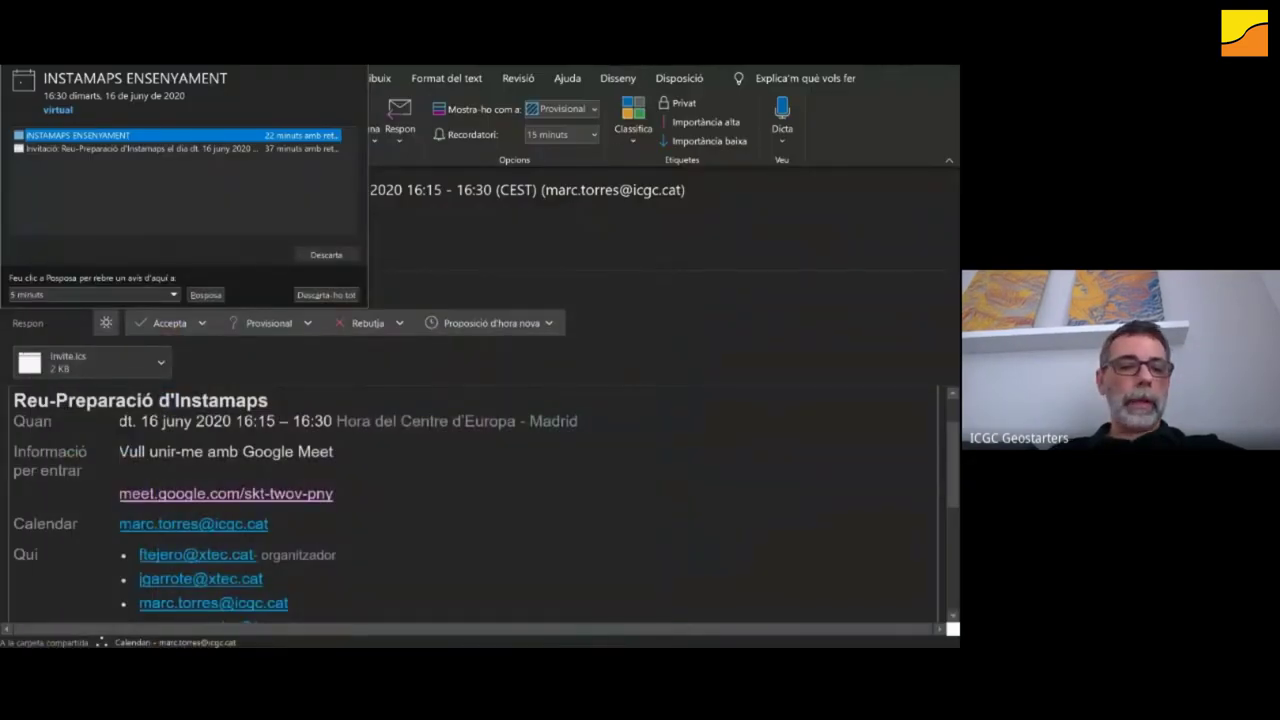
left_click(86, 626)
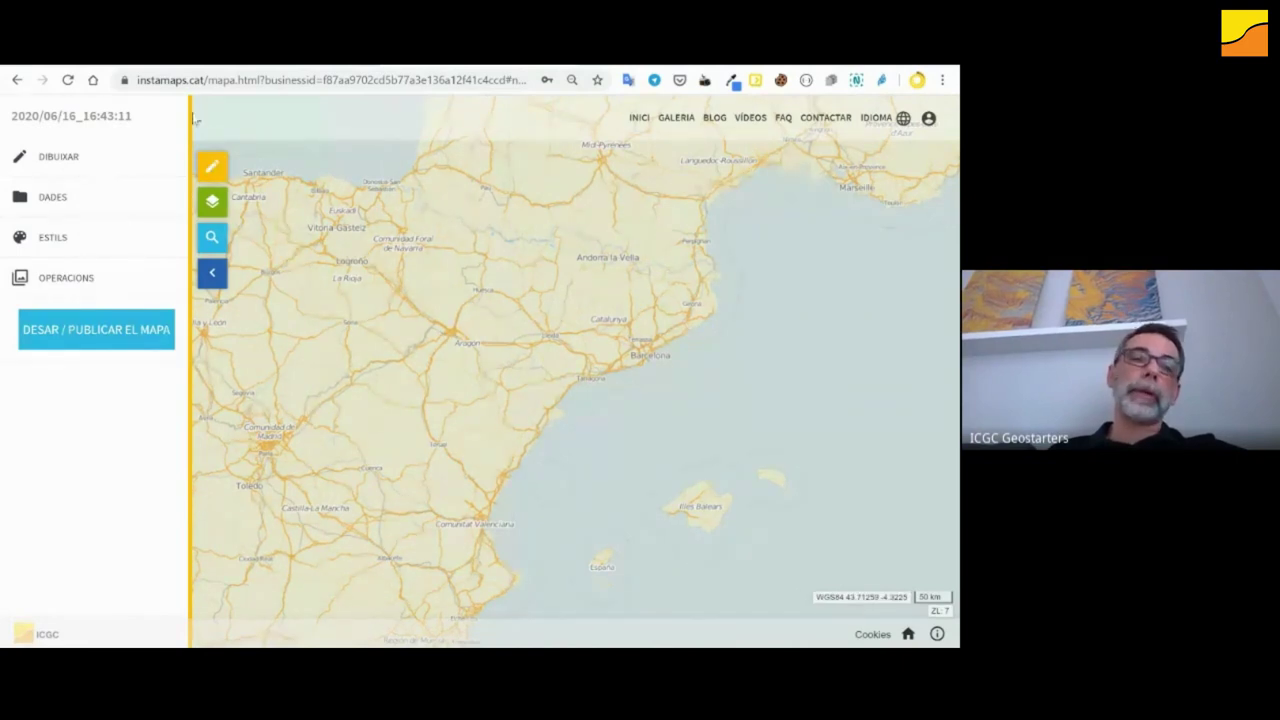
- Look at the drawing tools and the polygon style options, leaving the style dialog without applying a change
left_click(66, 160)
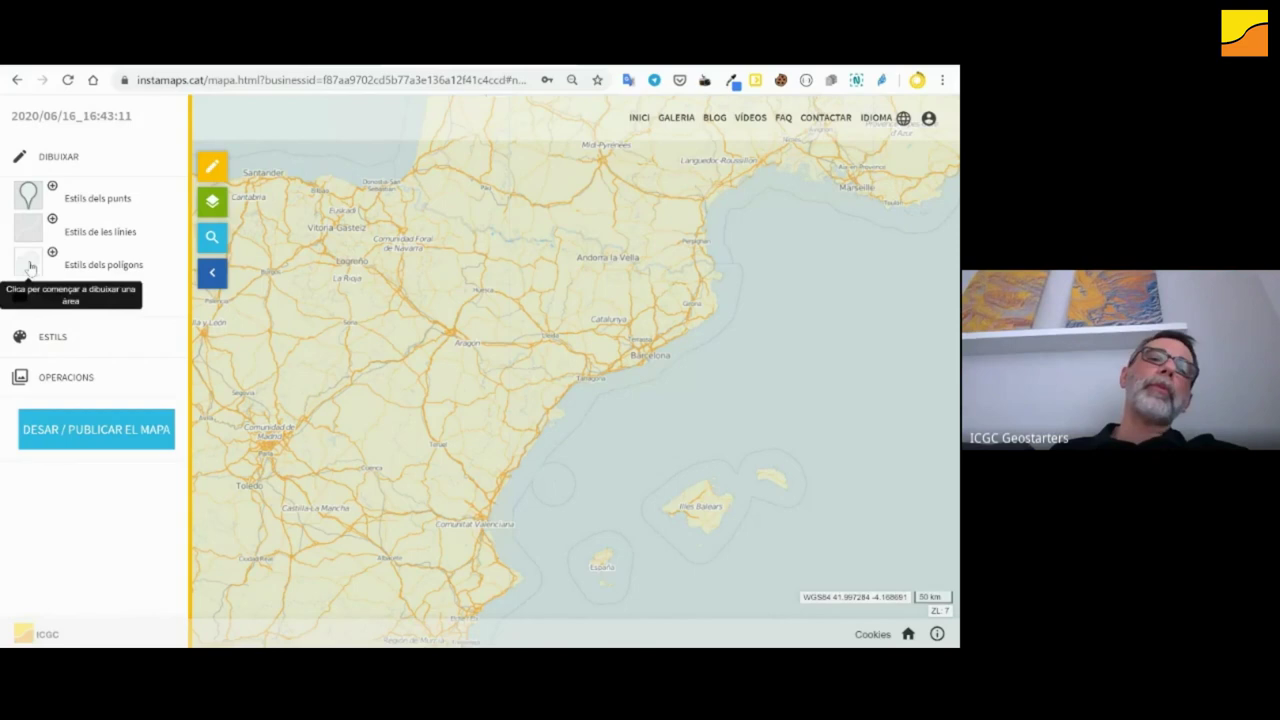
left_click(52, 252)
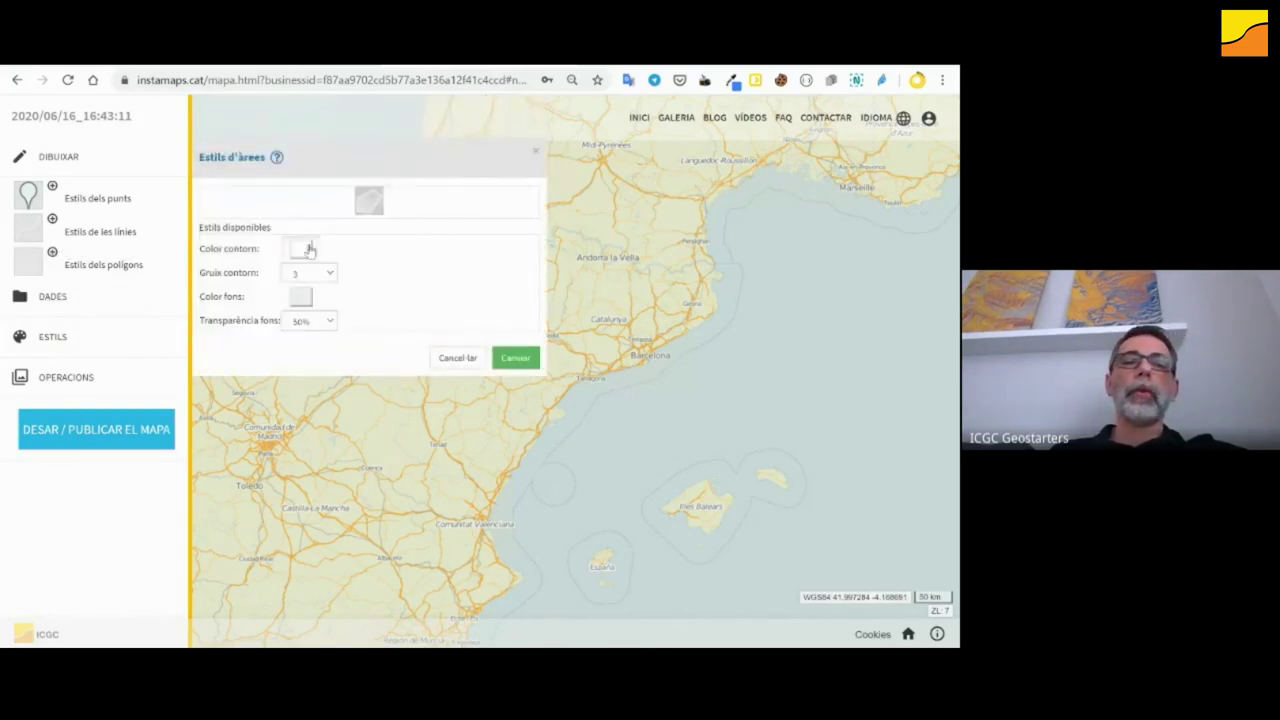
left_click(304, 250)
left_click(458, 358)
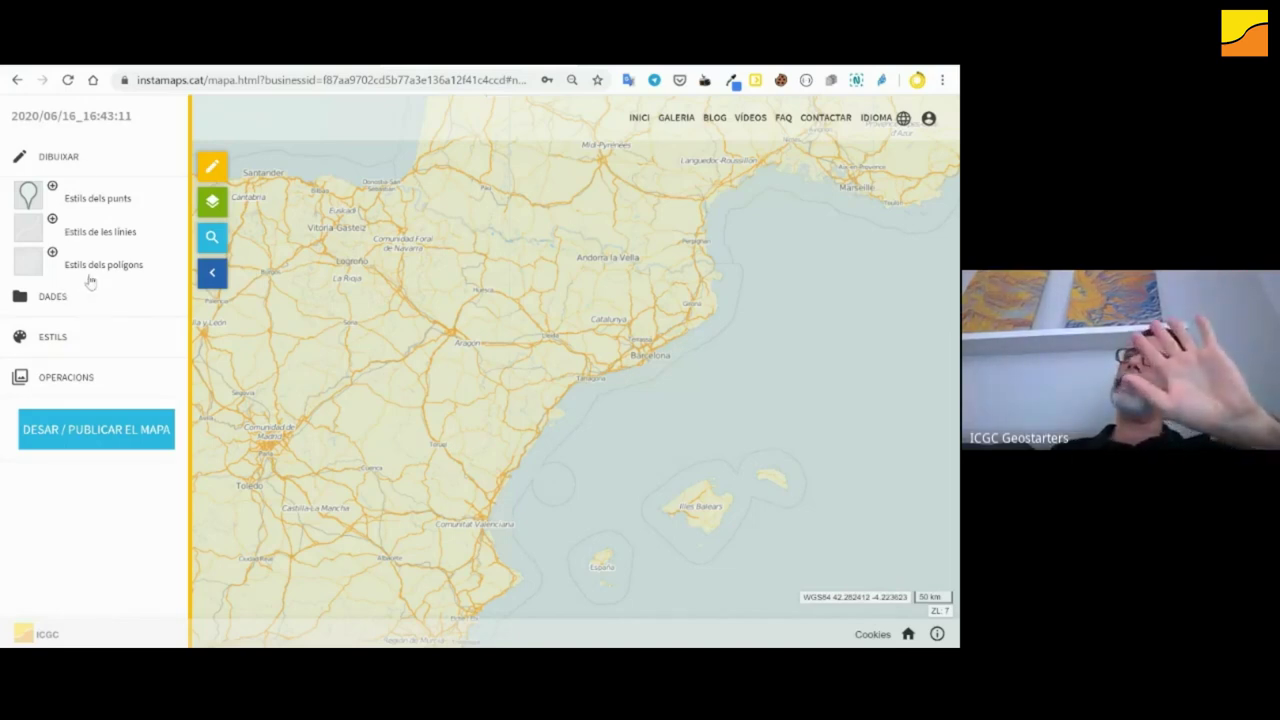
- Load the població.xlsx file from the Escriptori folder as local data for the map
left_click(62, 298)
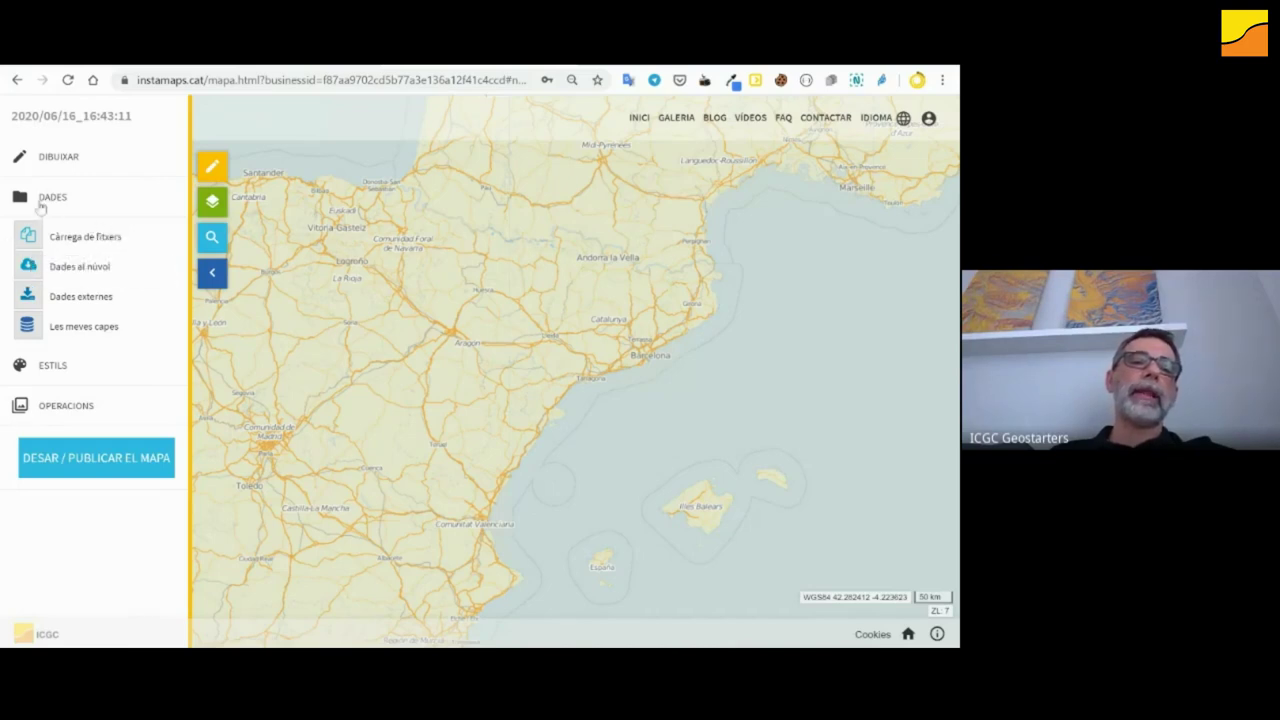
left_click(96, 243)
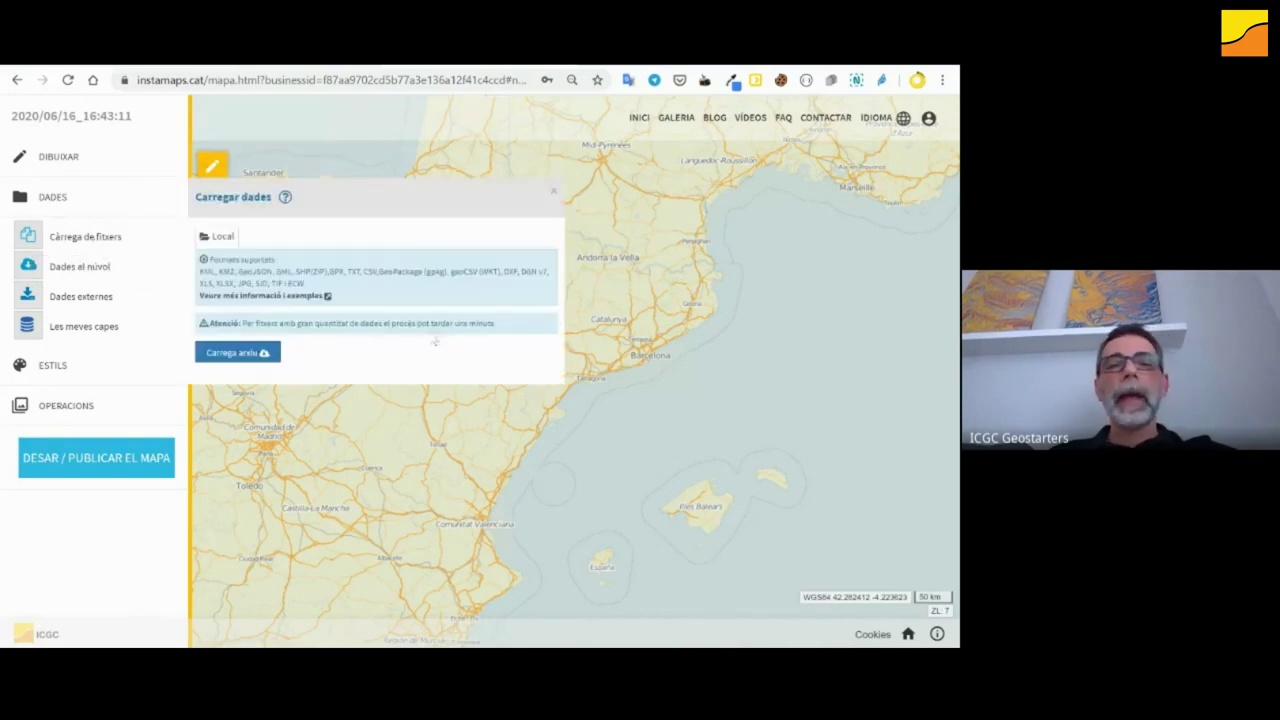
left_click(262, 352)
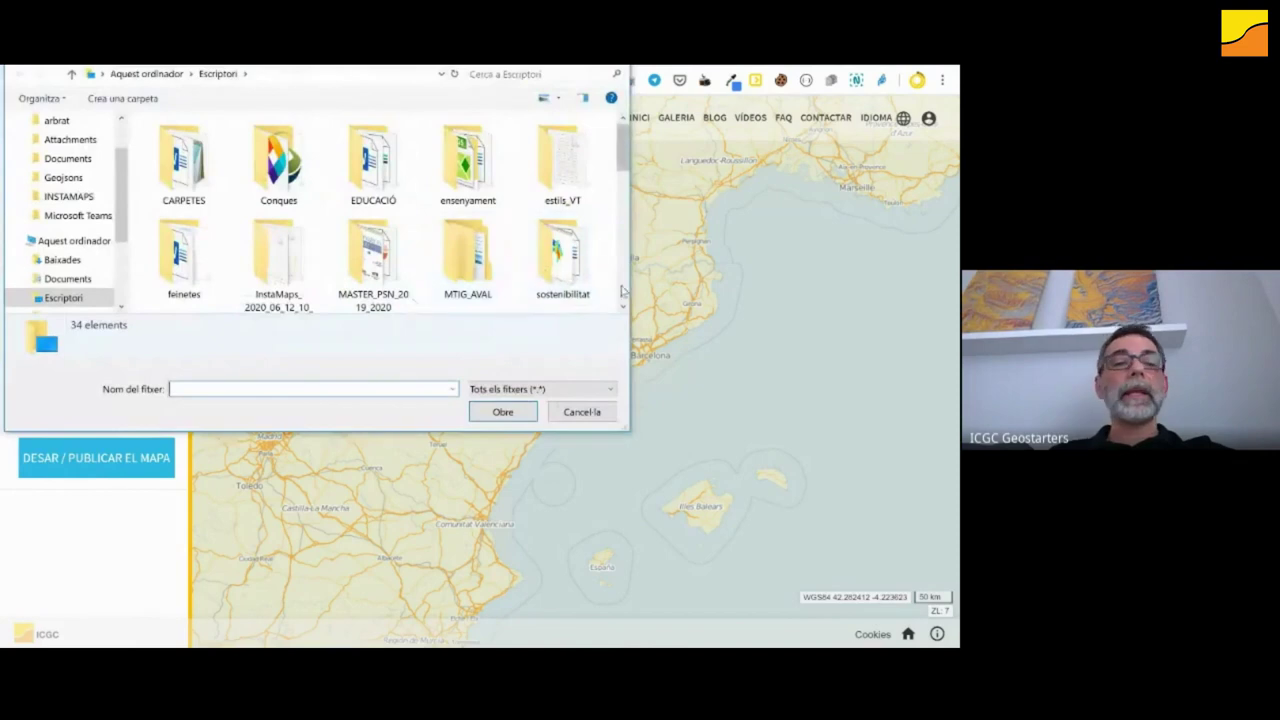
scroll(624, 292, "down", 8)
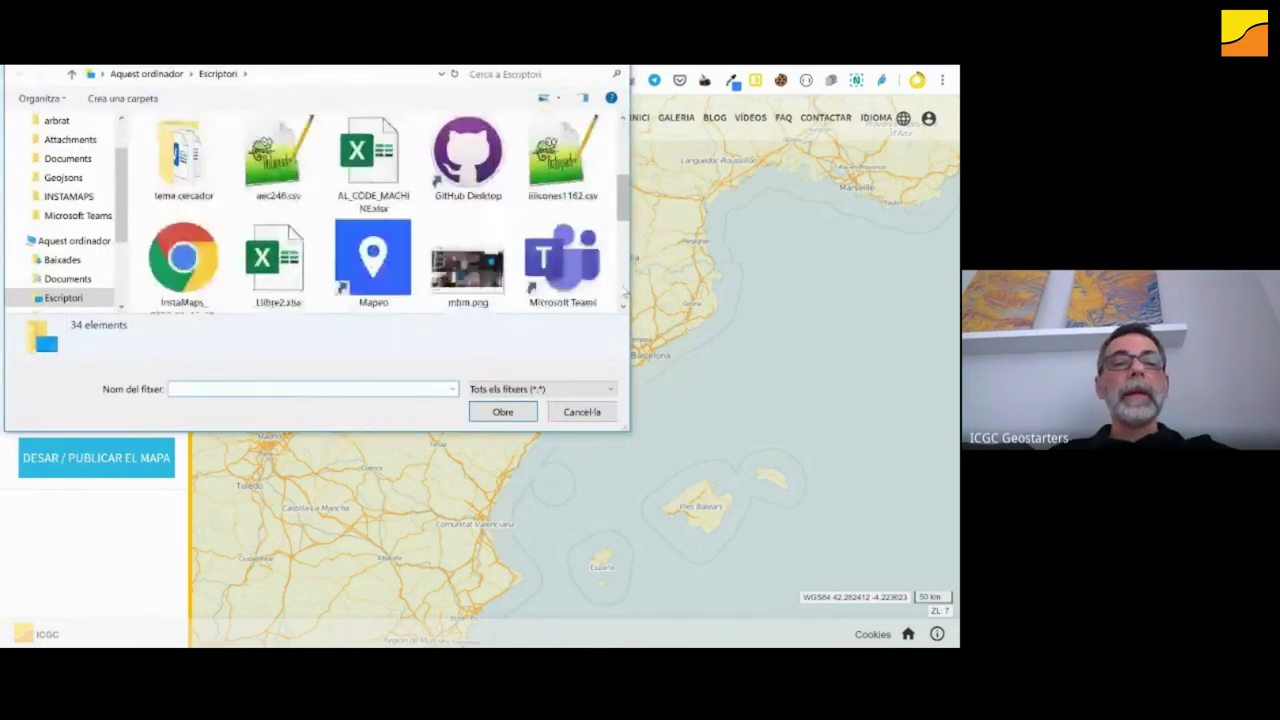
scroll(624, 292, "down", 3)
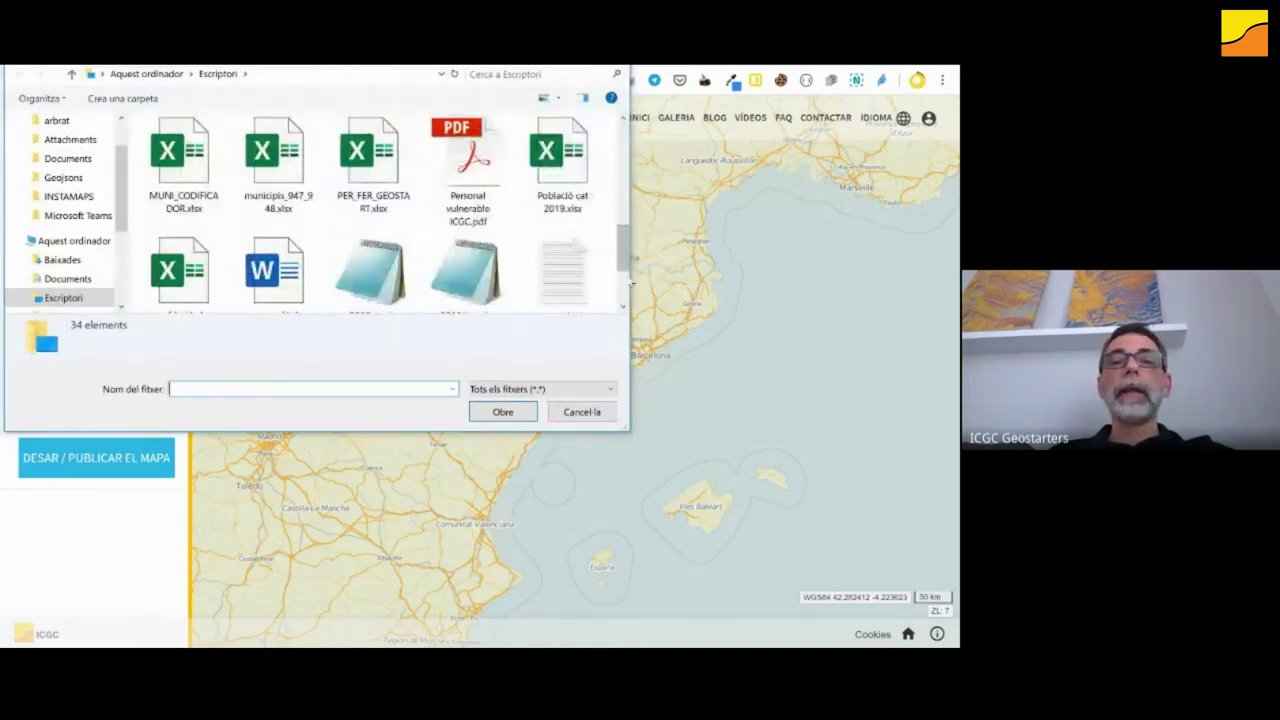
scroll(626, 312, "down", 1)
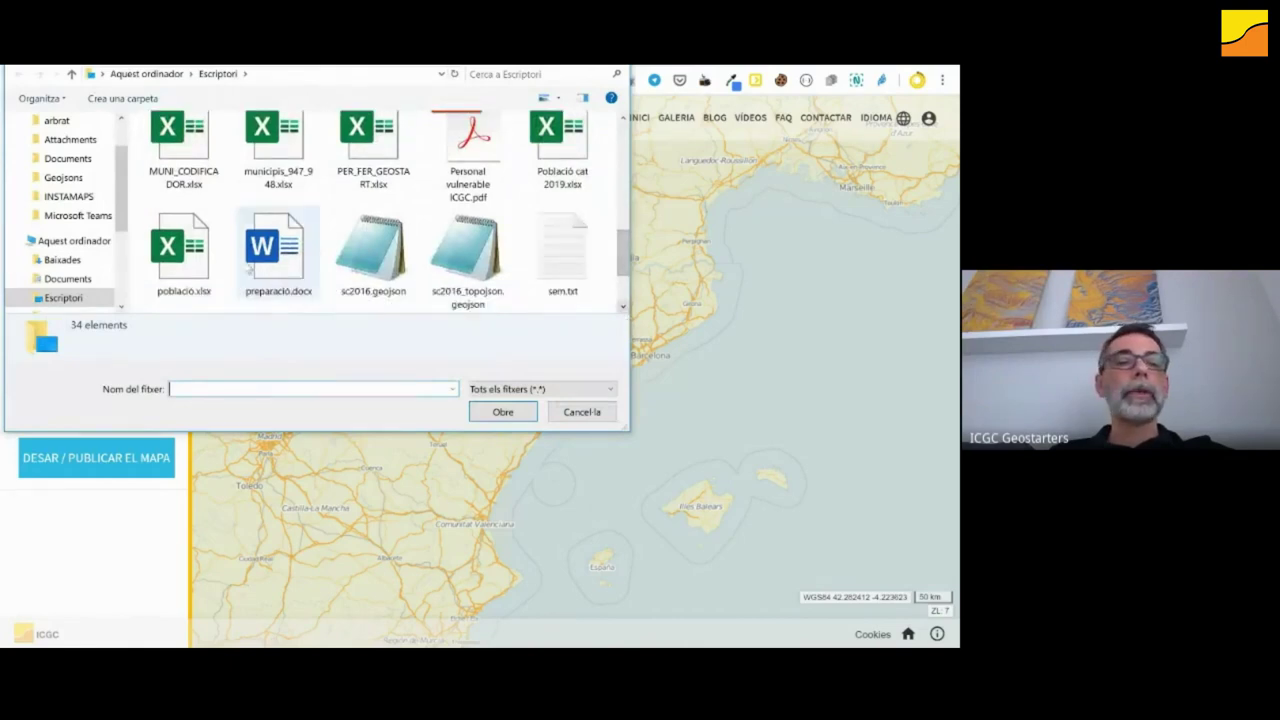
left_click(186, 250)
left_click(502, 412)
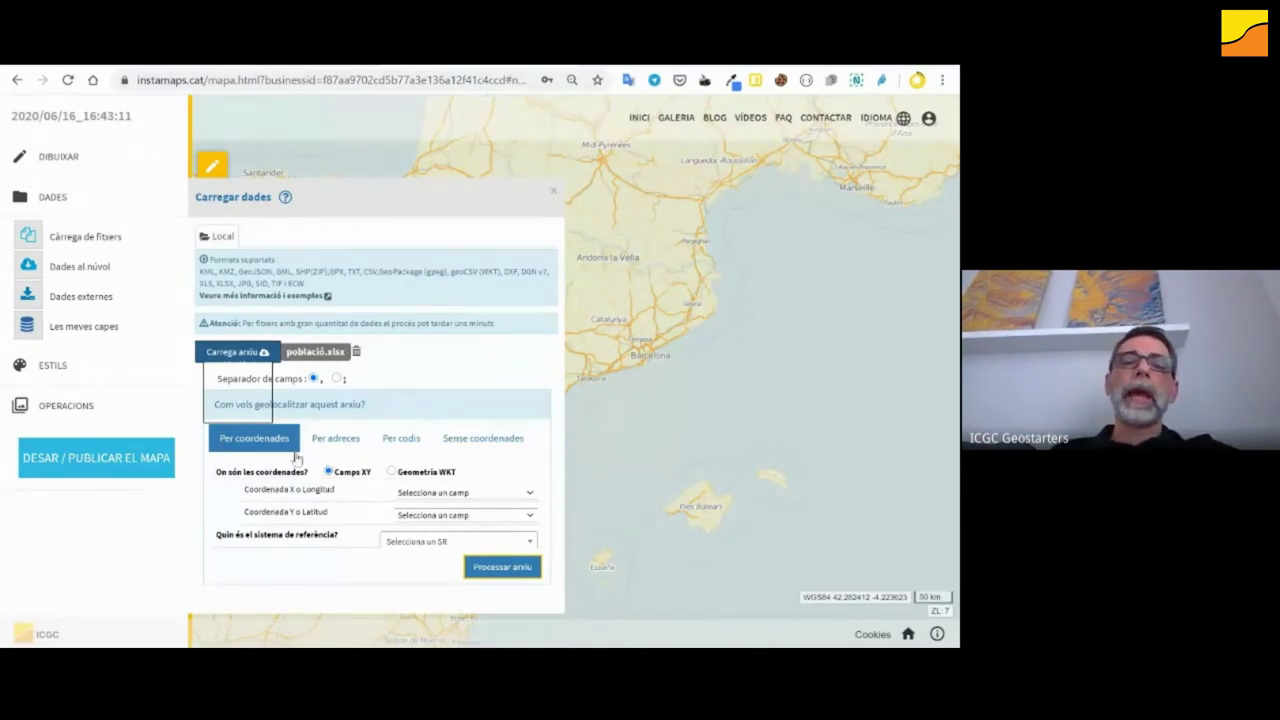
- Geolocate the file by codes, with territory Comarques, code type NUM_COMARCA (2 dígits) and code field CODI, and process it
left_click(404, 444)
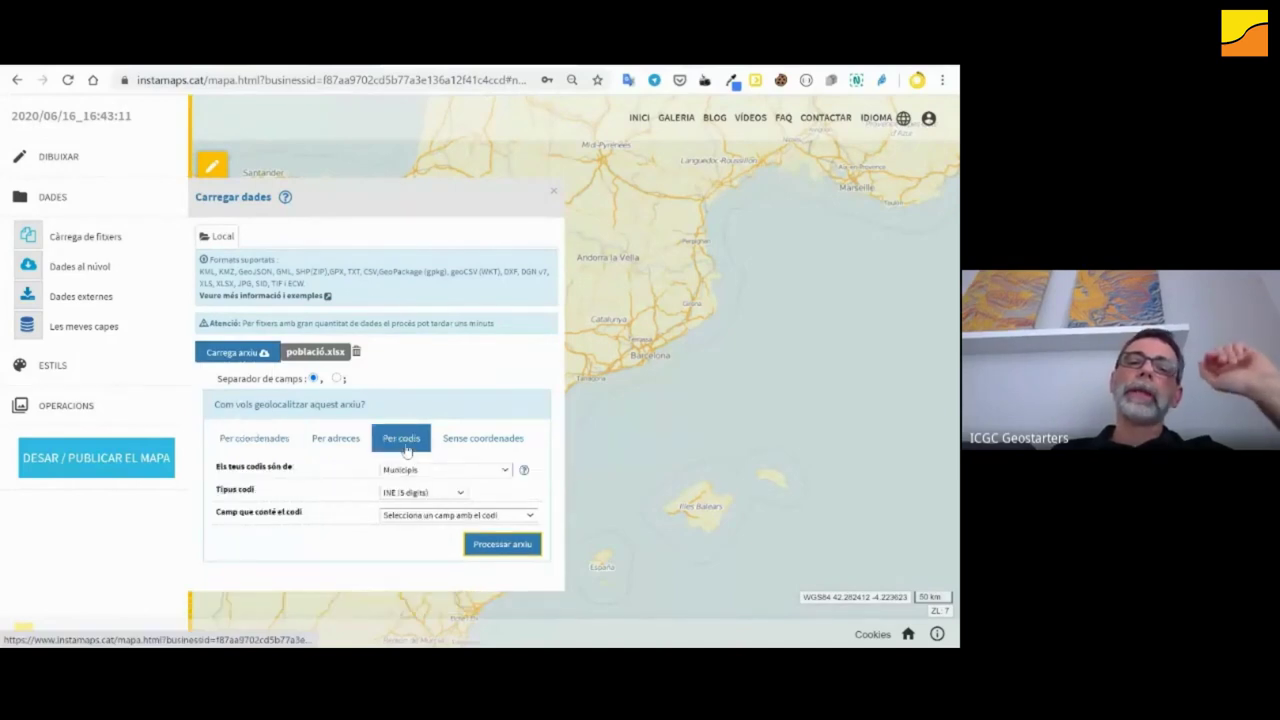
left_click(410, 469)
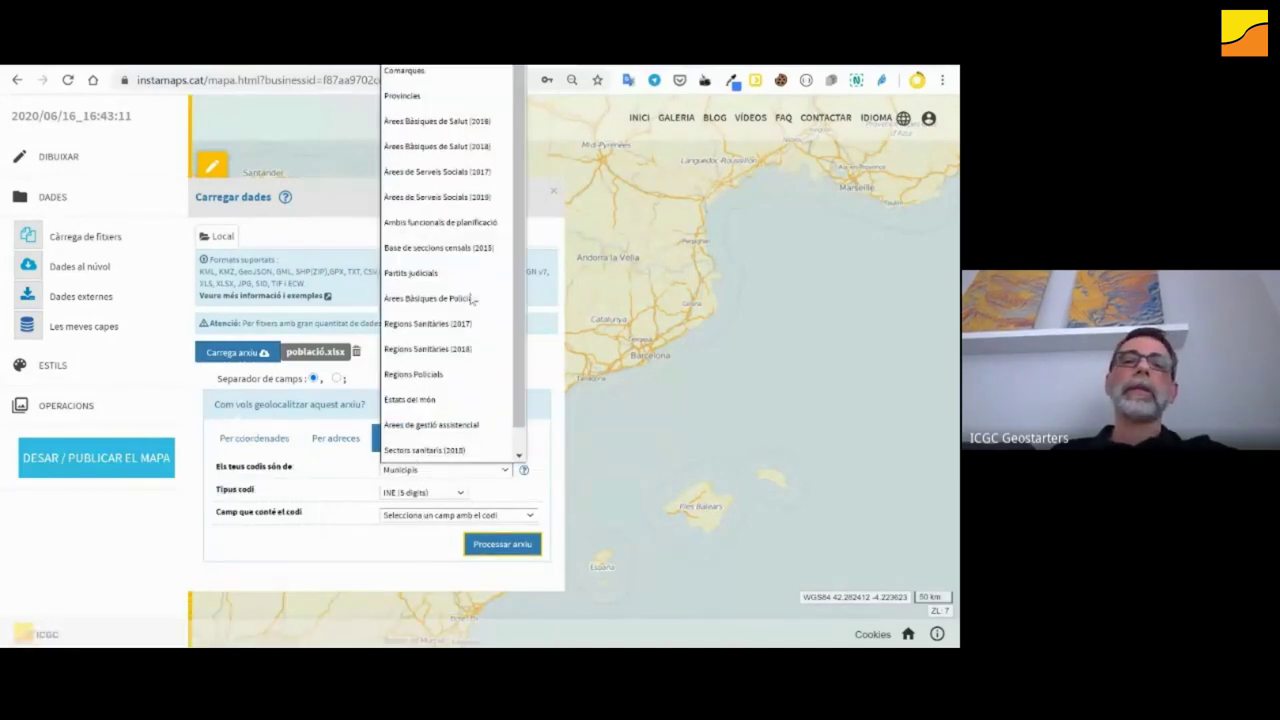
left_click(446, 70)
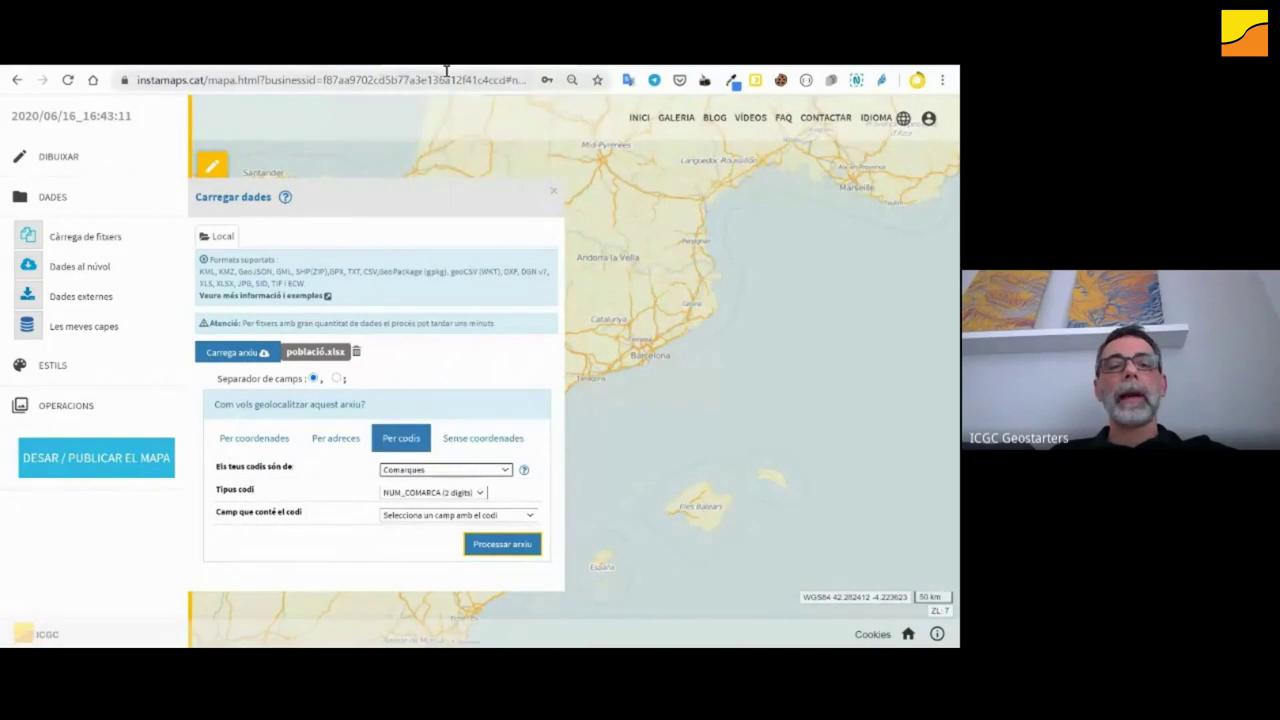
left_click(404, 493)
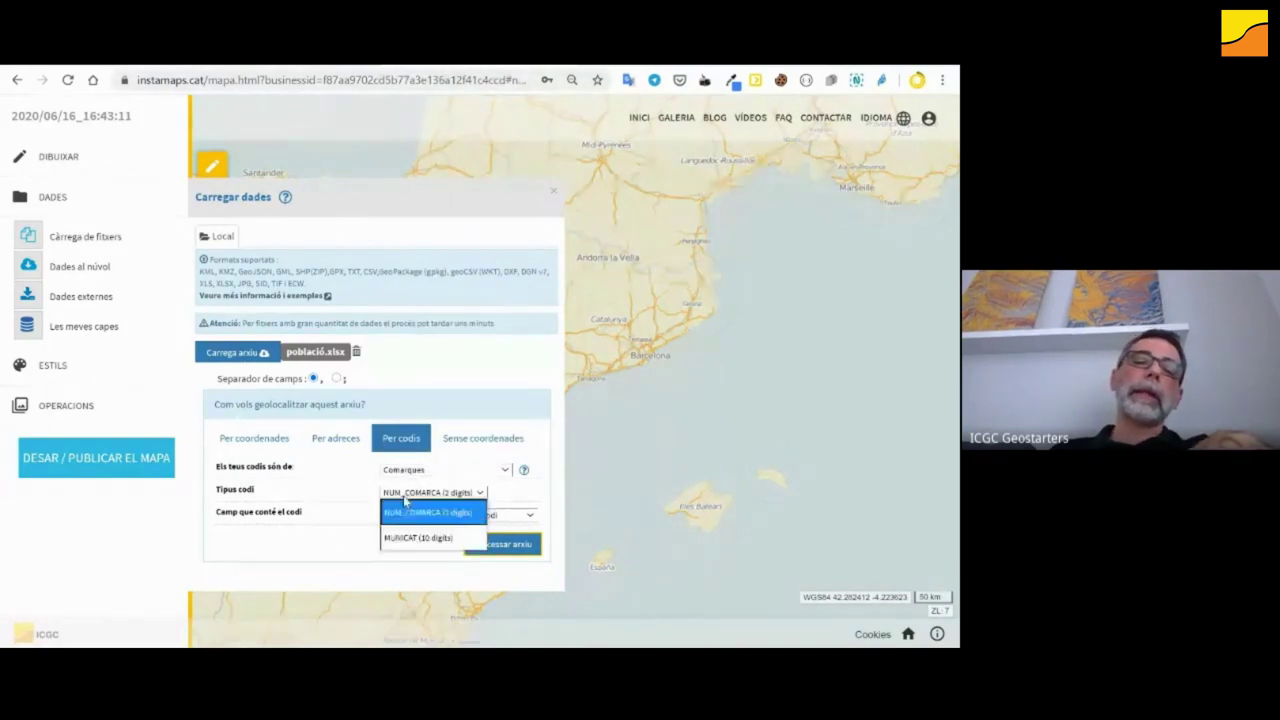
left_click(455, 513)
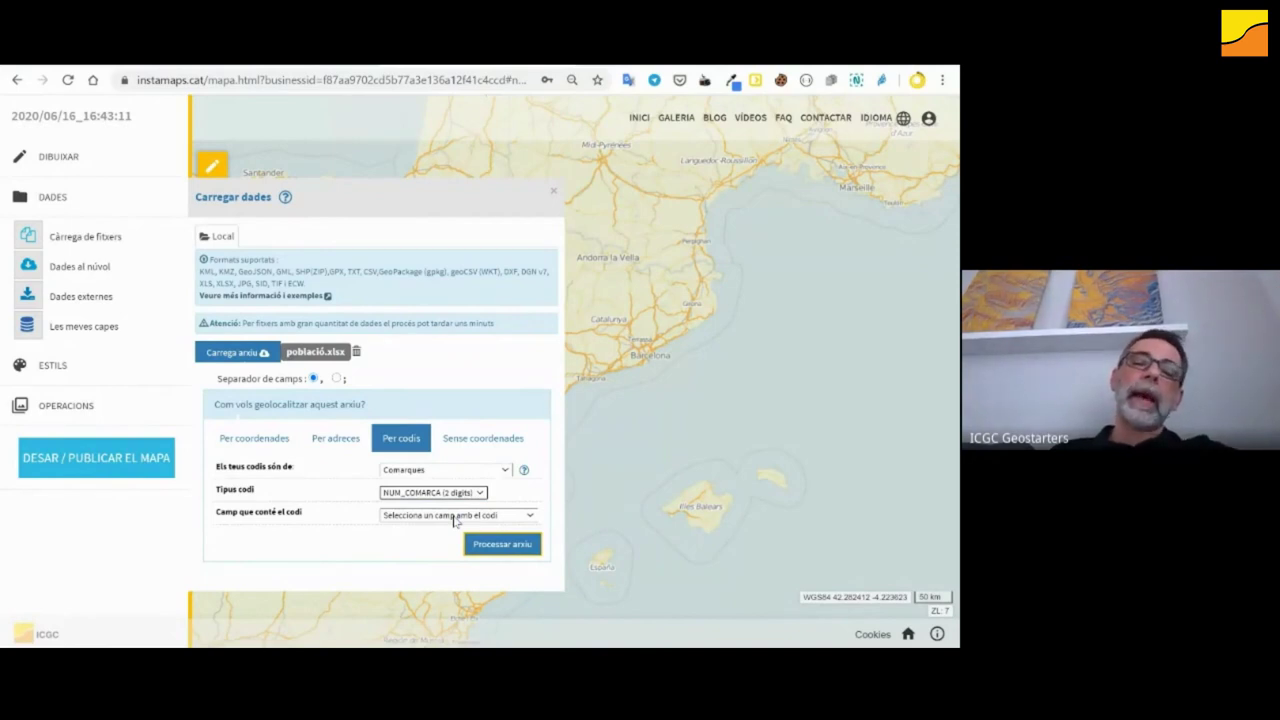
left_click(455, 516)
left_click(414, 558)
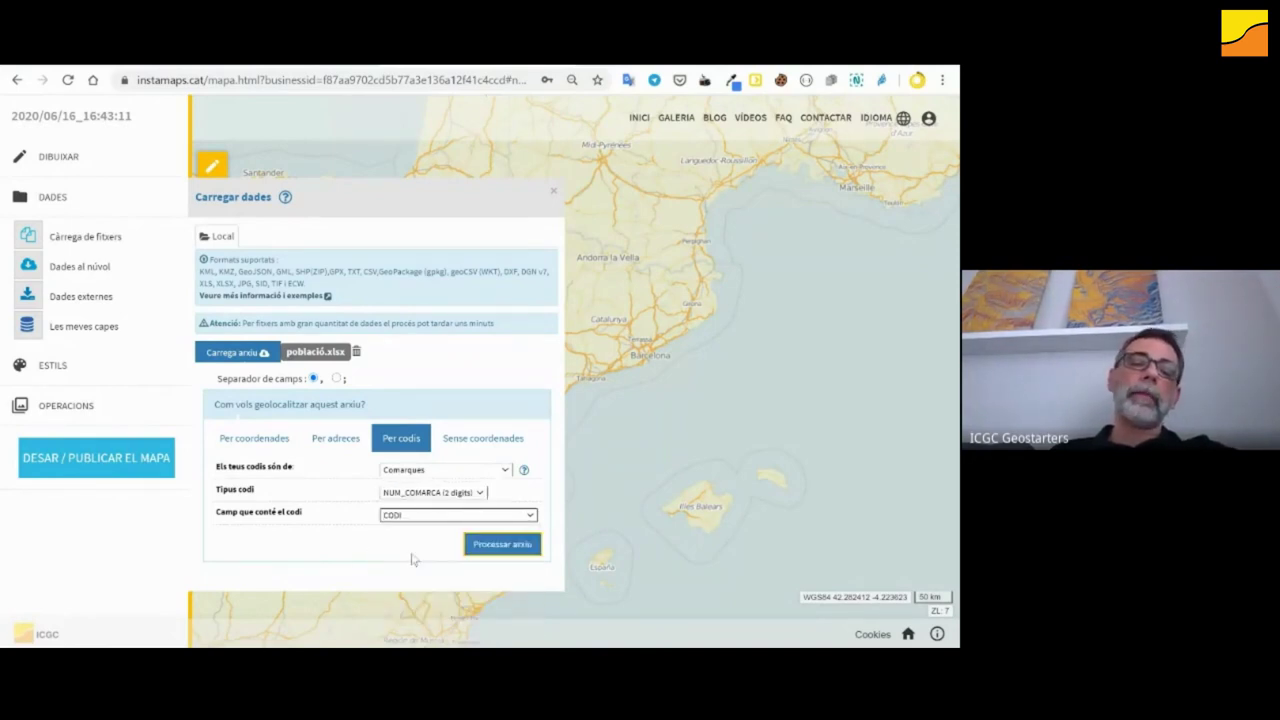
left_click(512, 547)
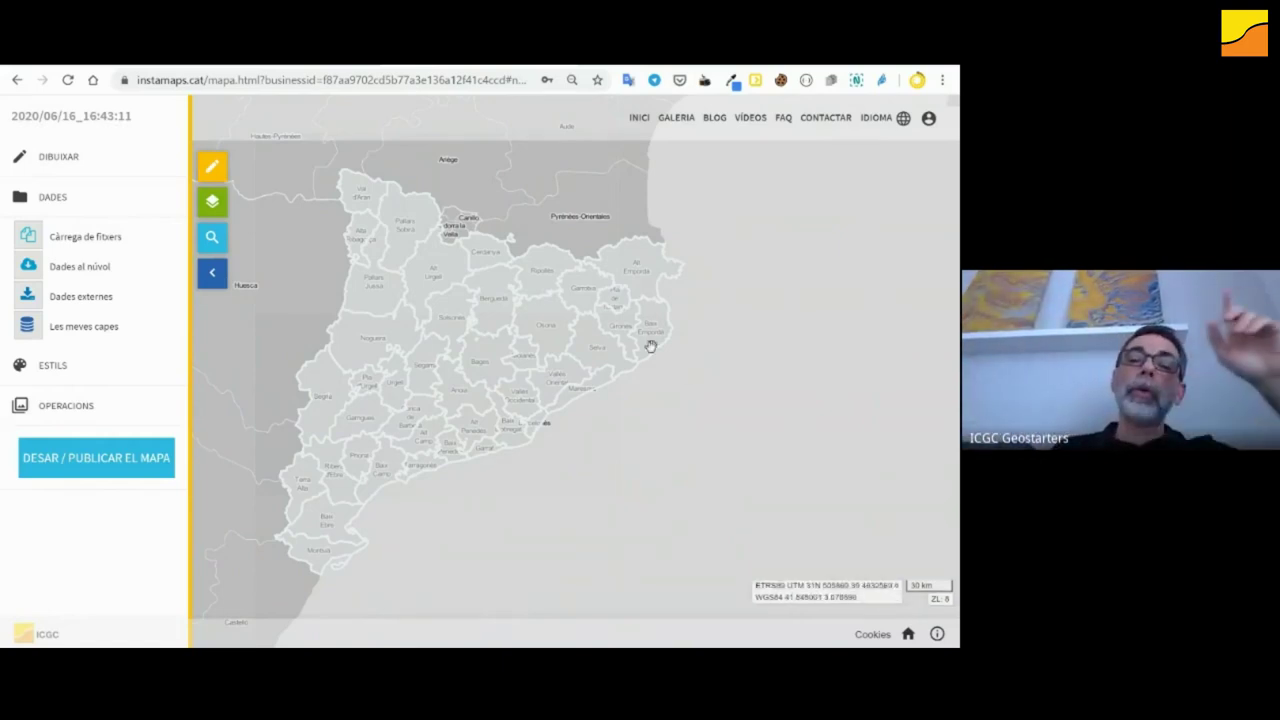
- Show the attributes of the Selva comarca on the map
left_click(600, 347)
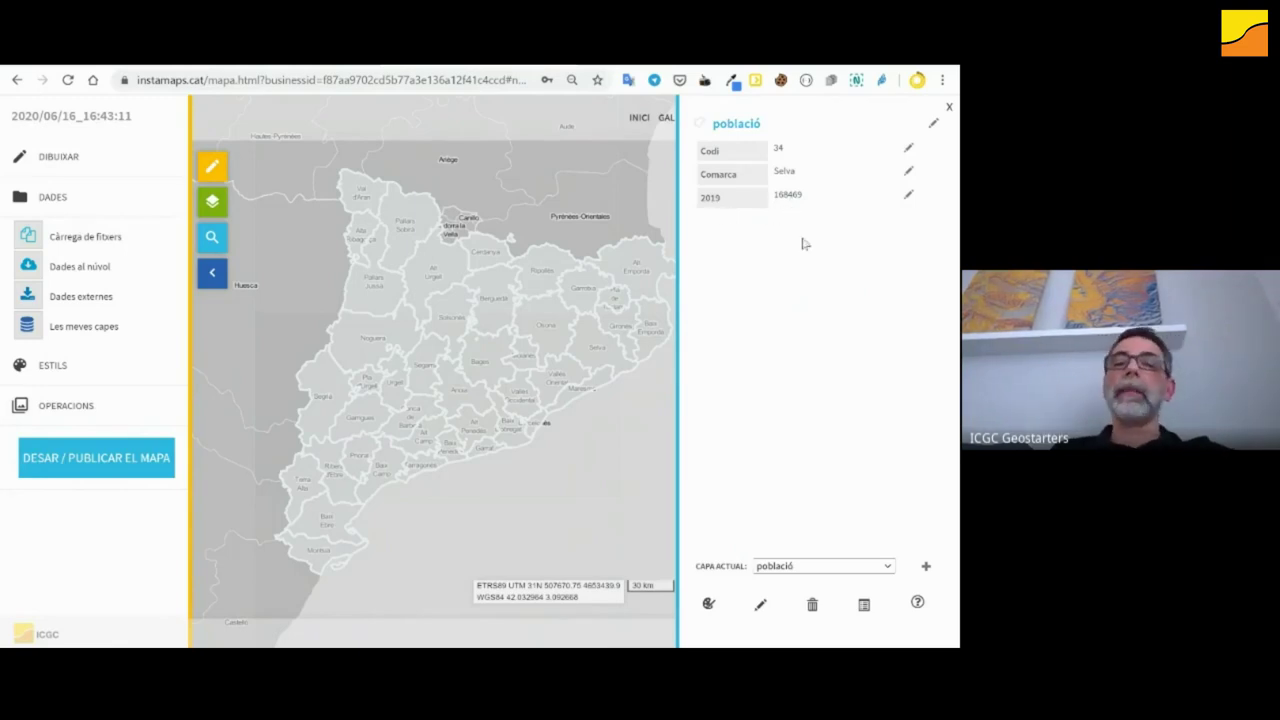
- Close the comarca attributes and display the available layer style types
left_click(950, 108)
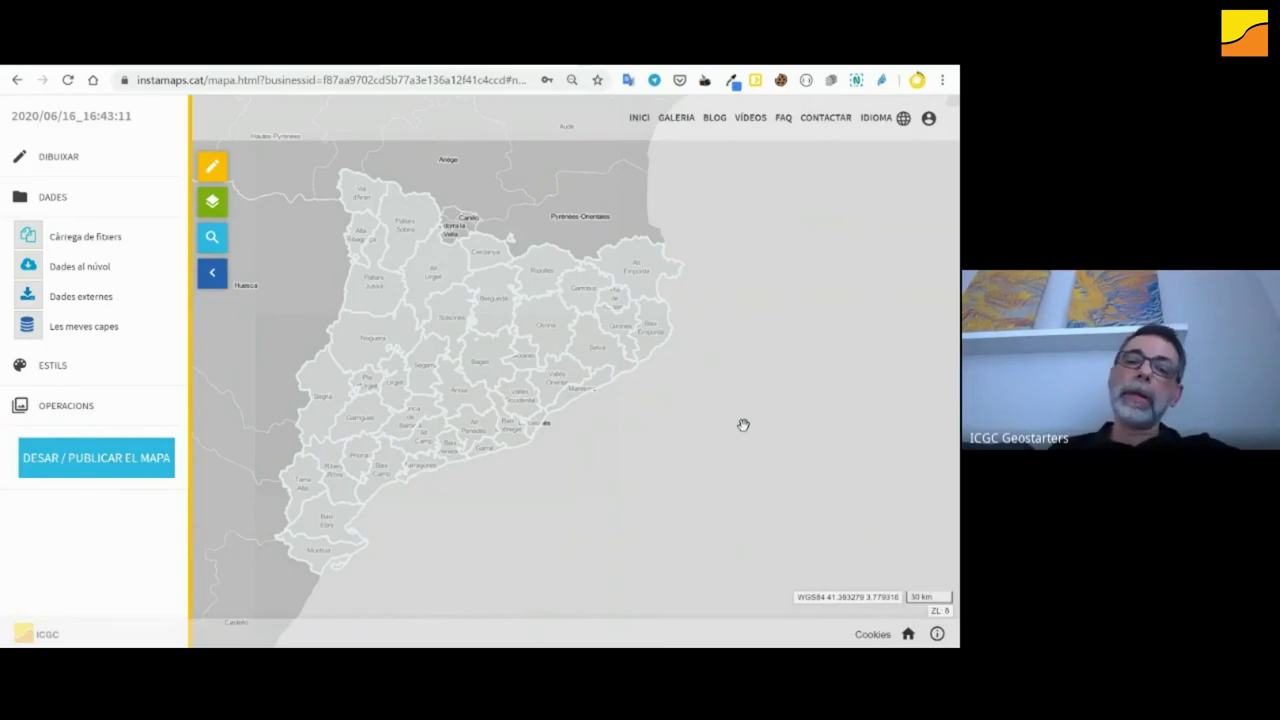
left_click_drag(680, 397, 737, 394)
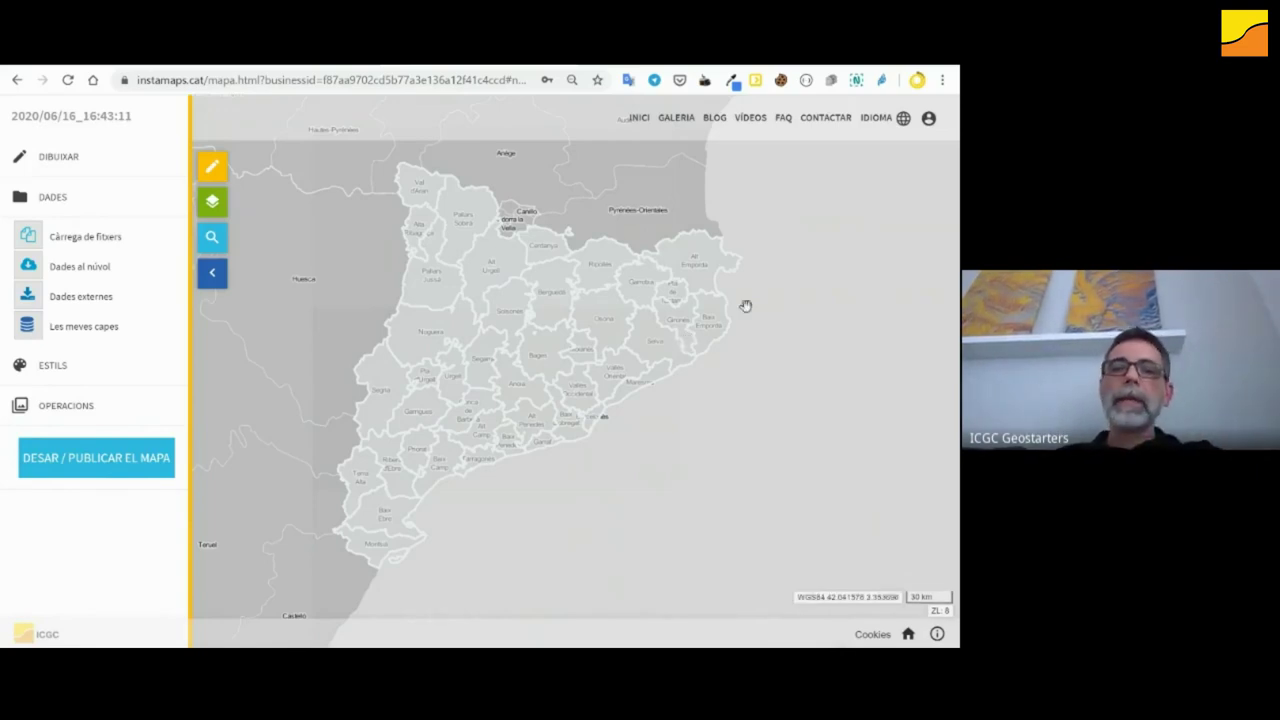
left_click(53, 199)
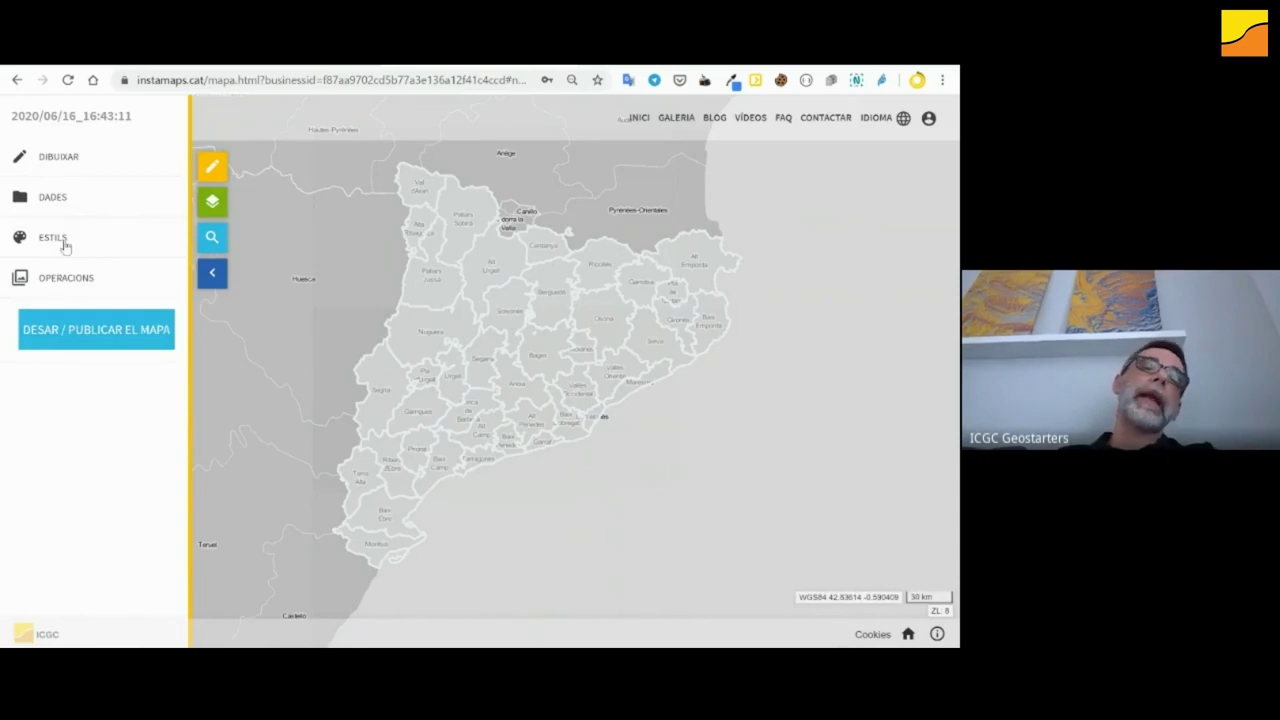
left_click(64, 246)
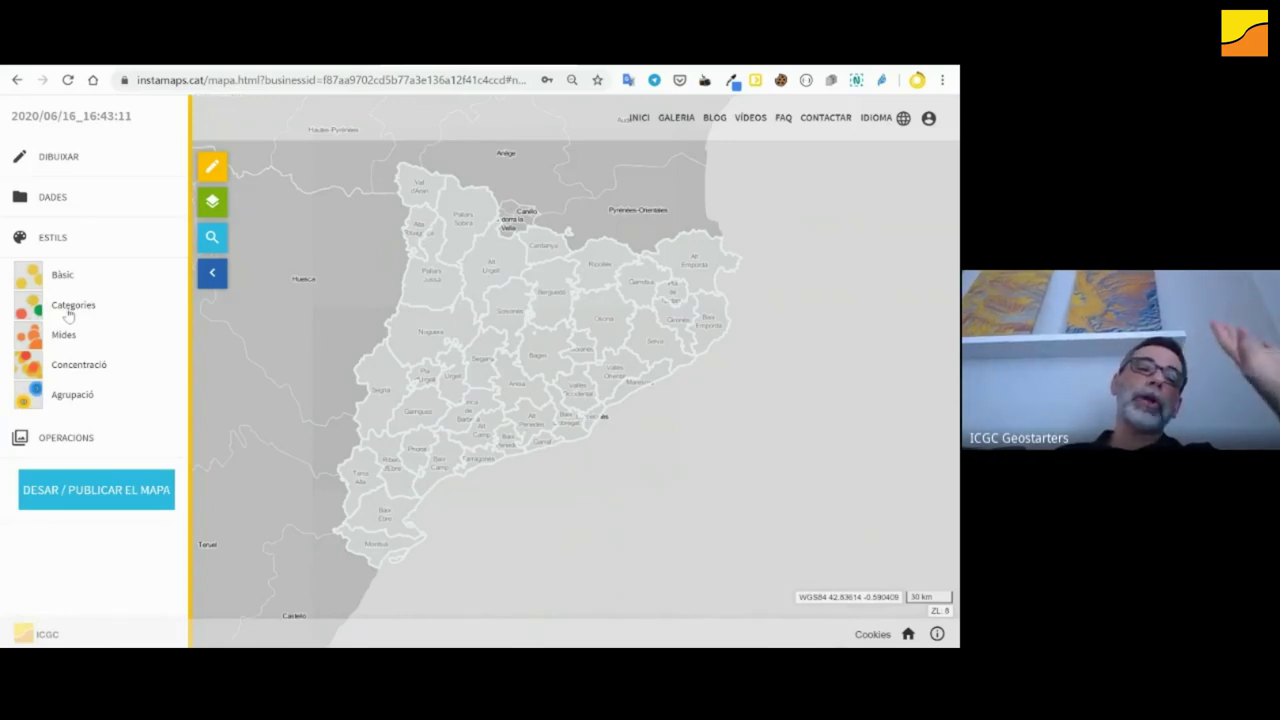
- Hide the població layer in the layer list and show it again
left_click(213, 204)
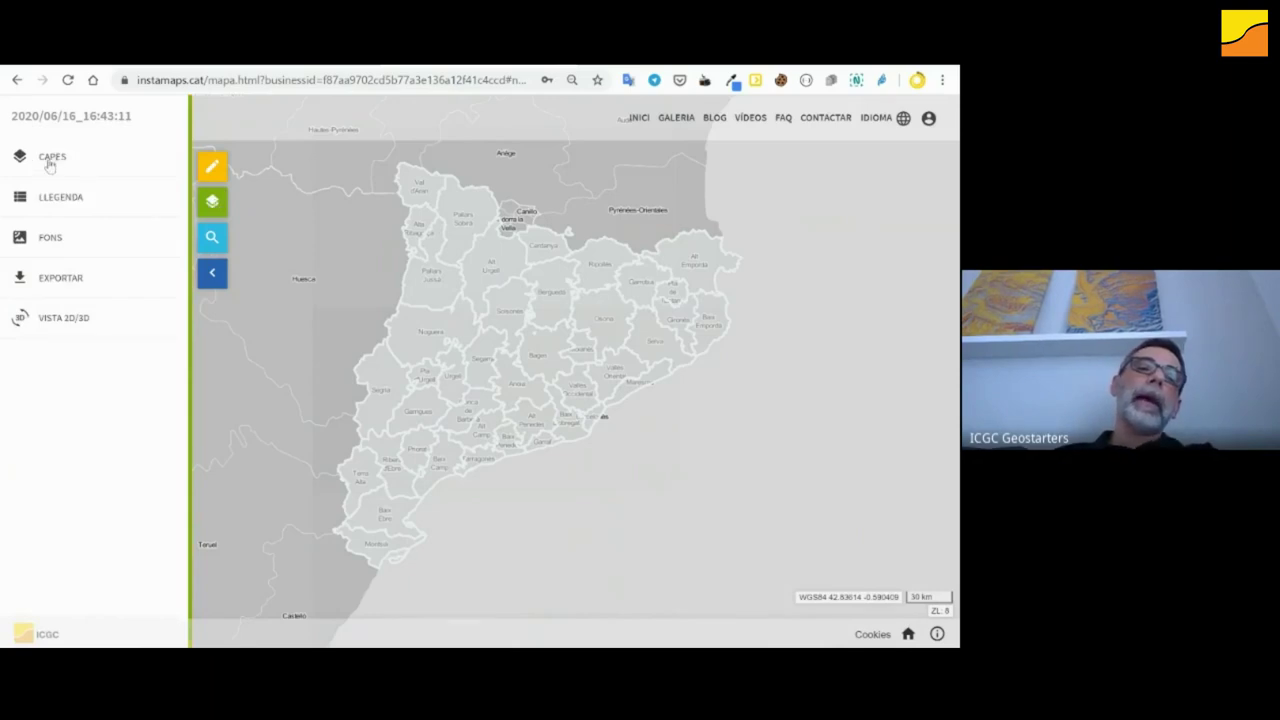
left_click(50, 160)
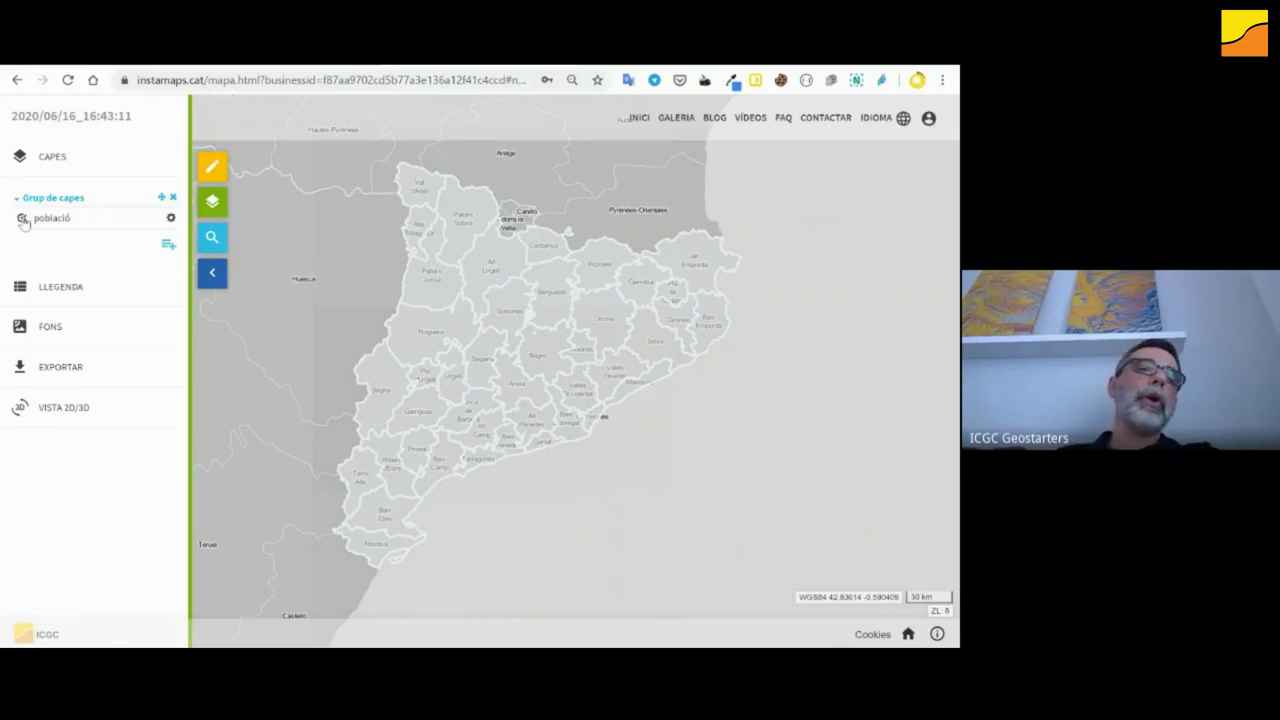
left_click(22, 219)
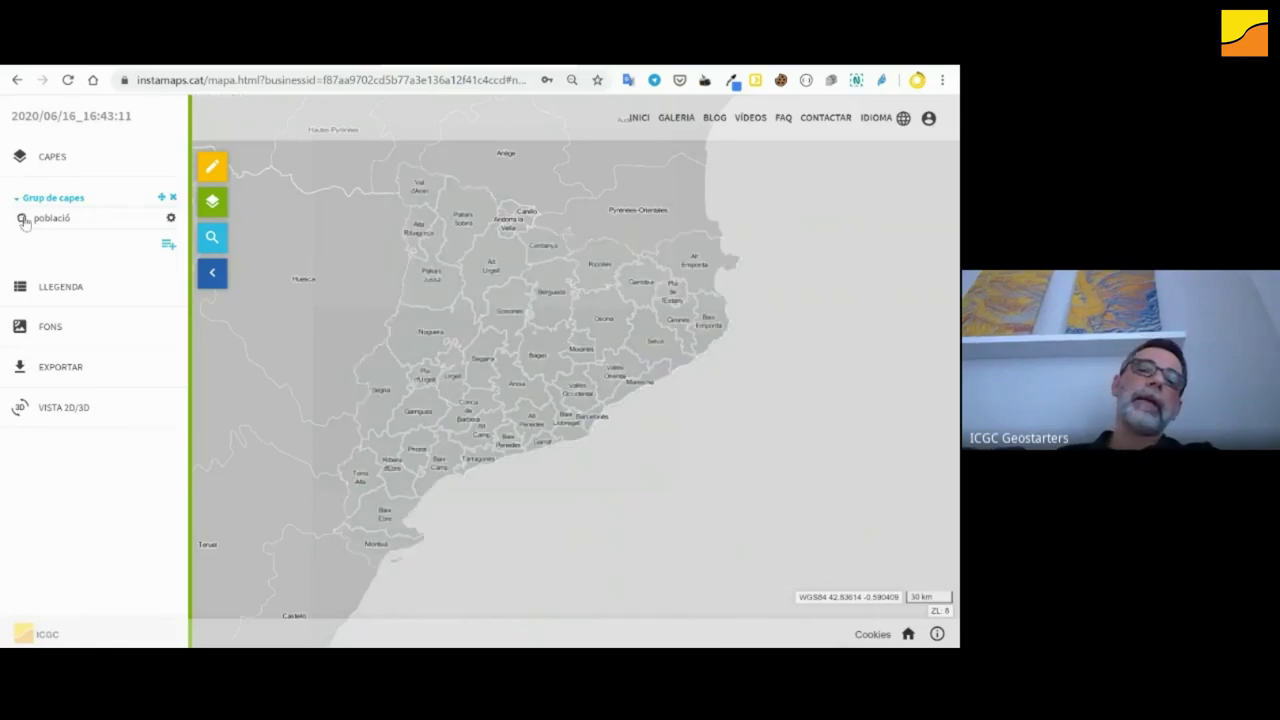
left_click(22, 219)
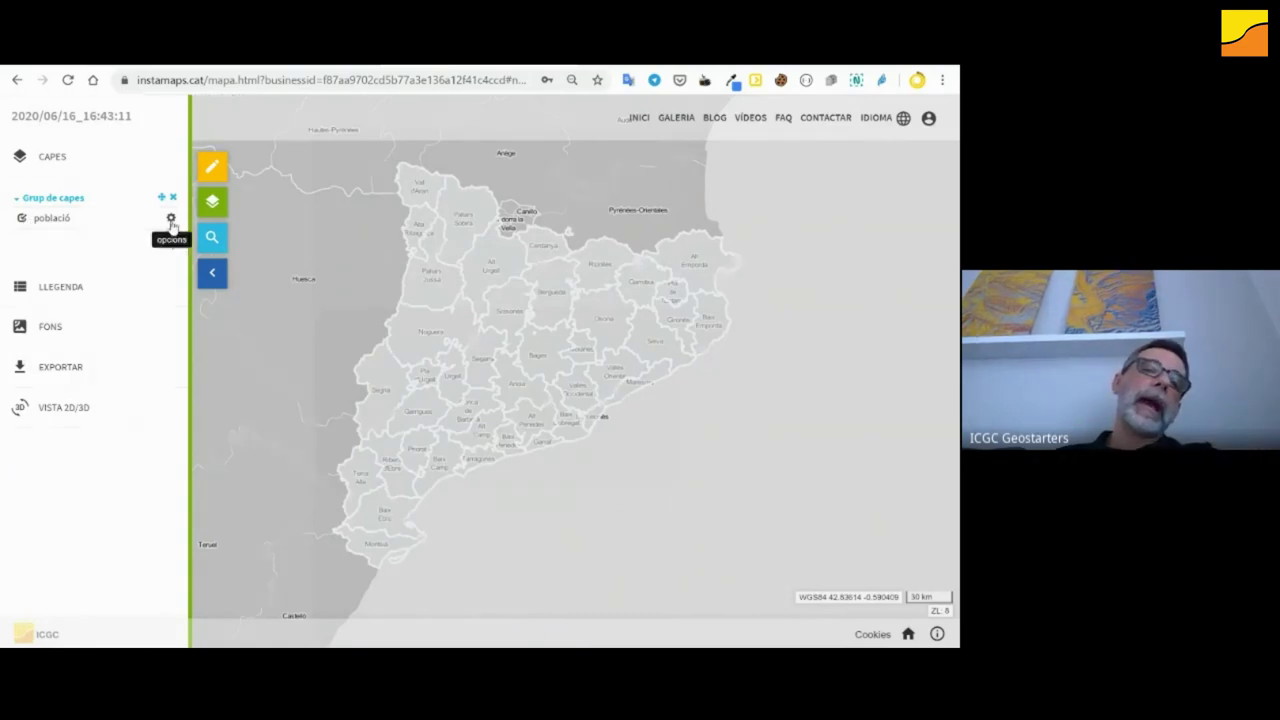
- Look through the data table of the població layer and close it
left_click(171, 219)
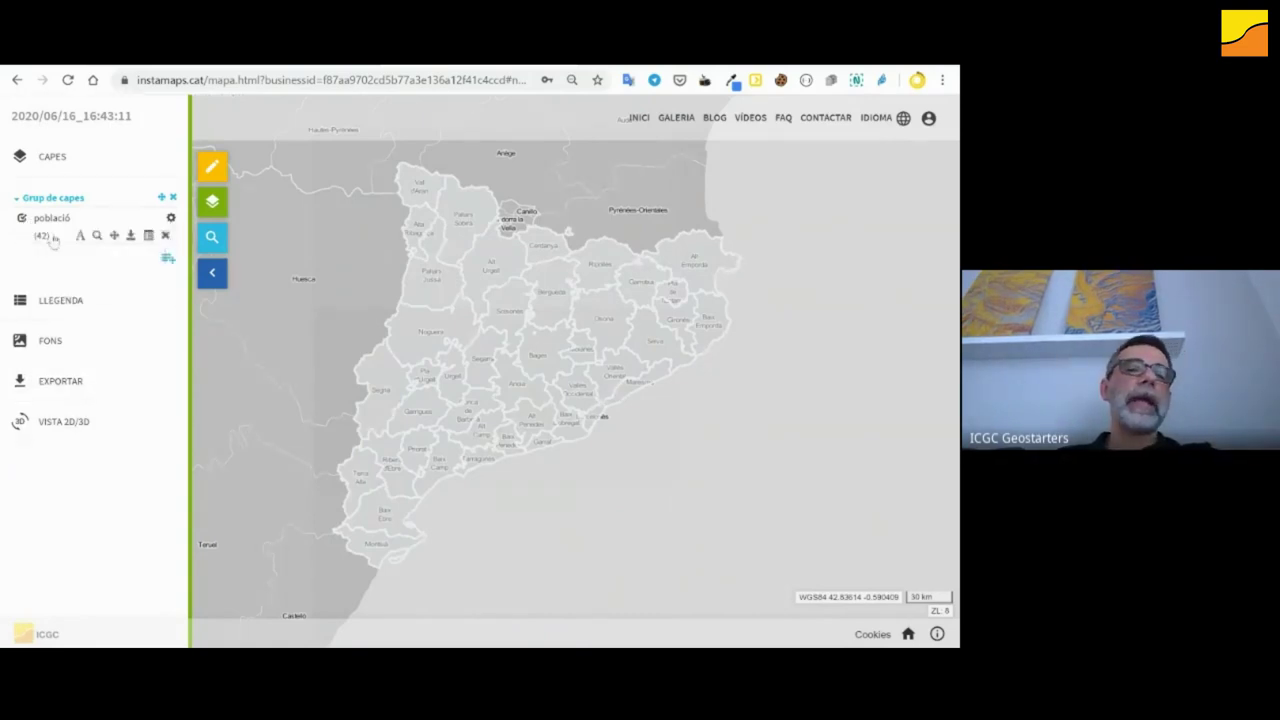
left_click(148, 235)
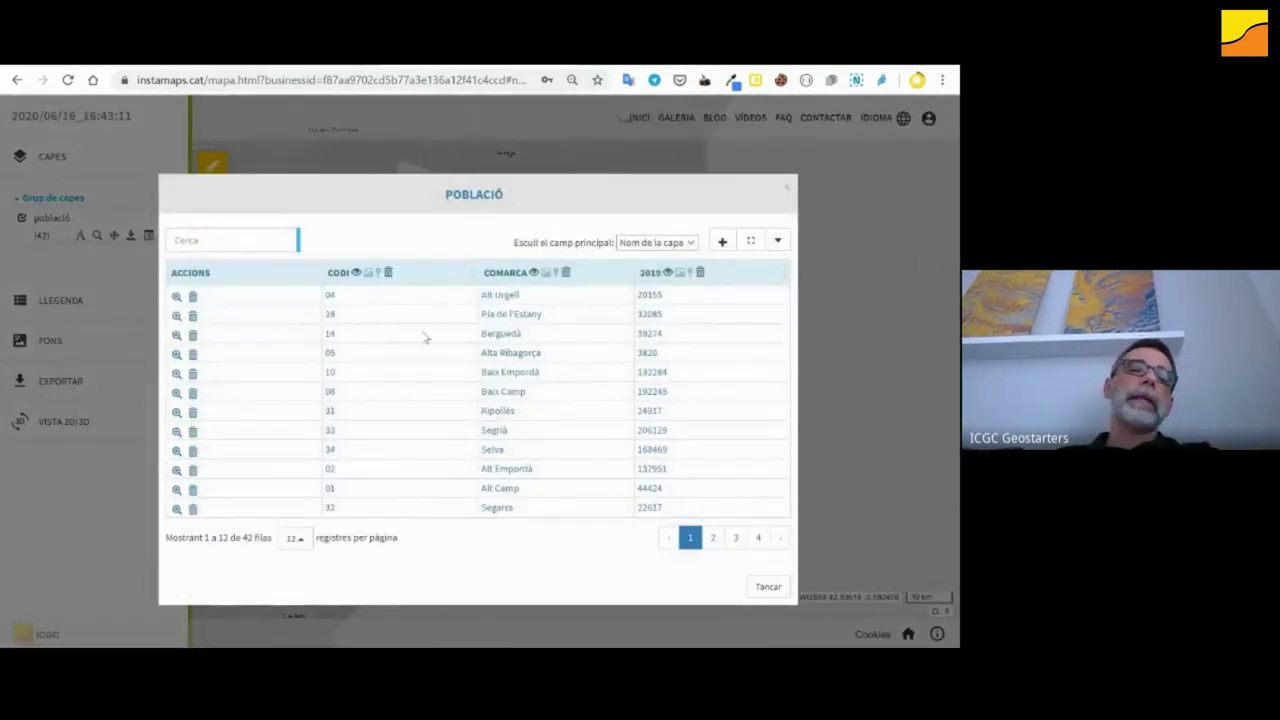
left_click(787, 190)
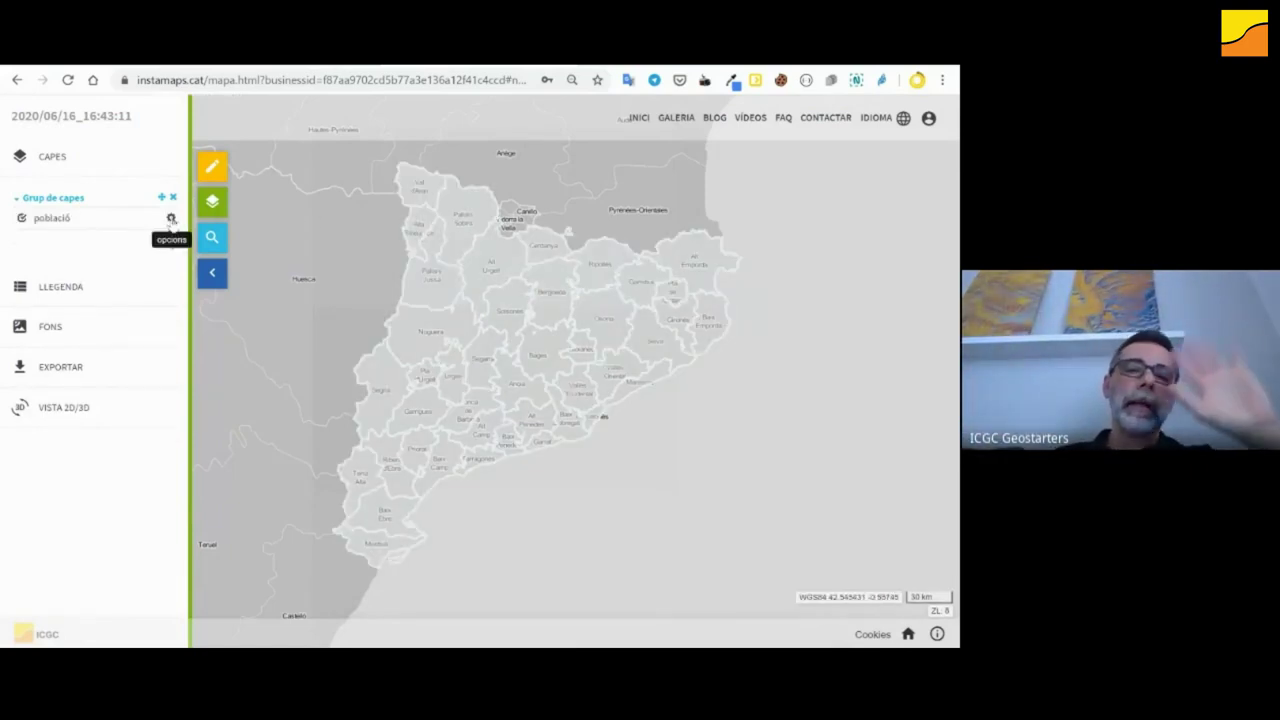
left_click(171, 219)
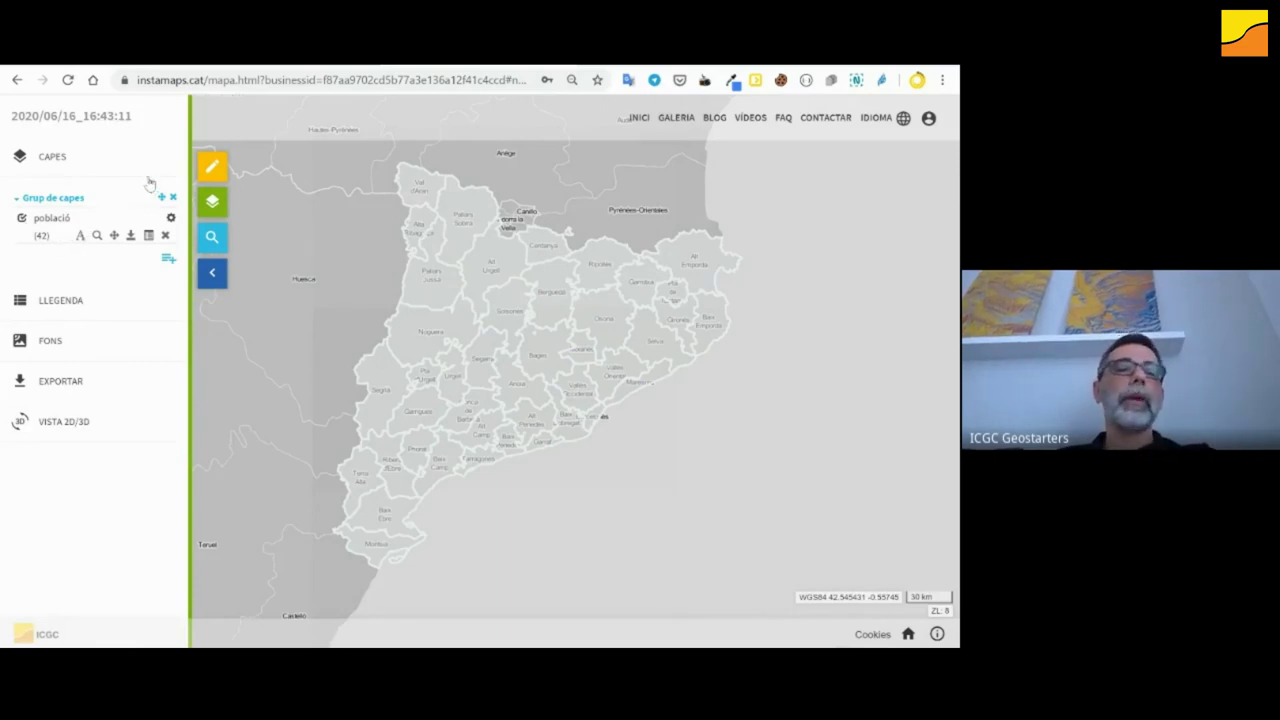
- Start a Categories style for the població layer on field 2019, classified into 5 intervals
left_click(211, 169)
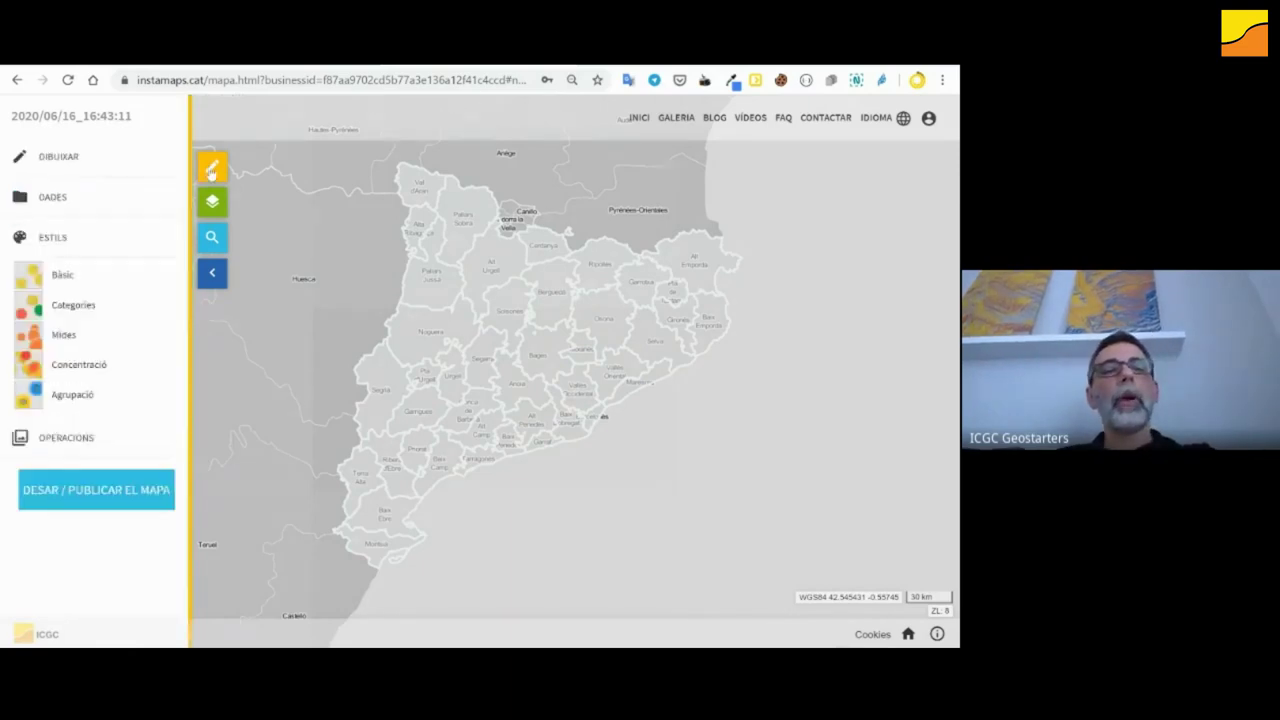
left_click(60, 309)
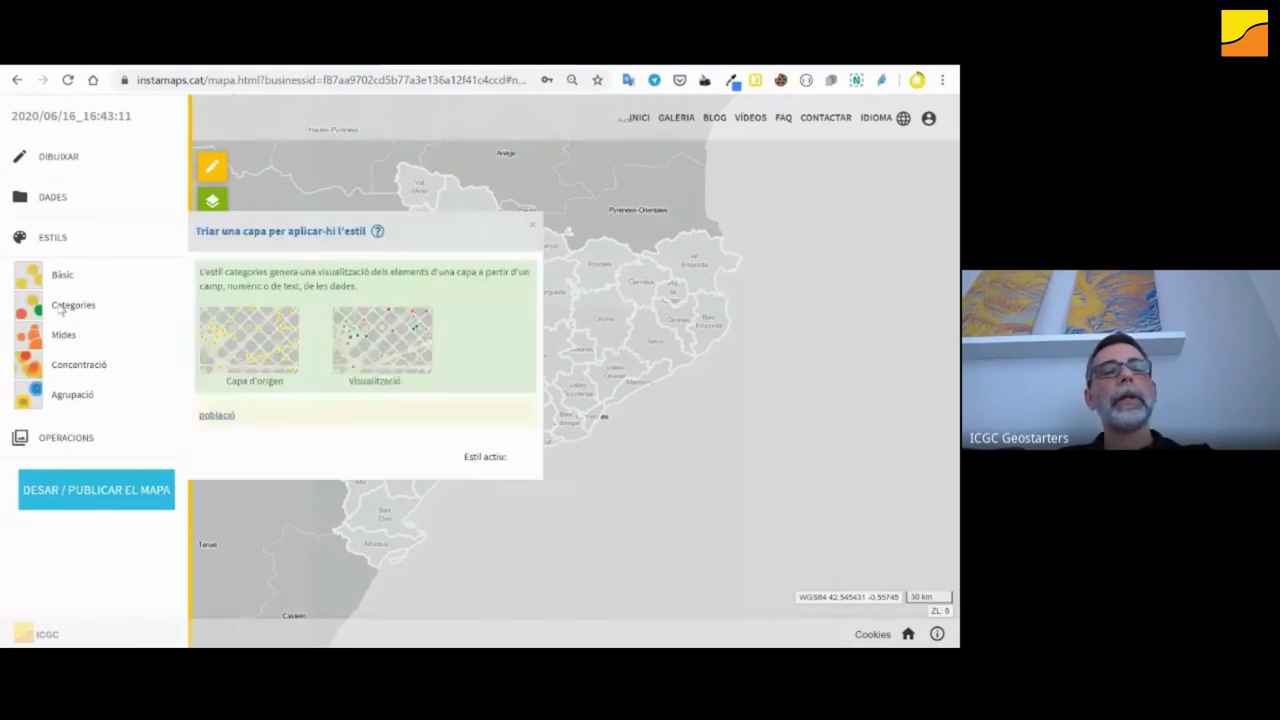
left_click(215, 424)
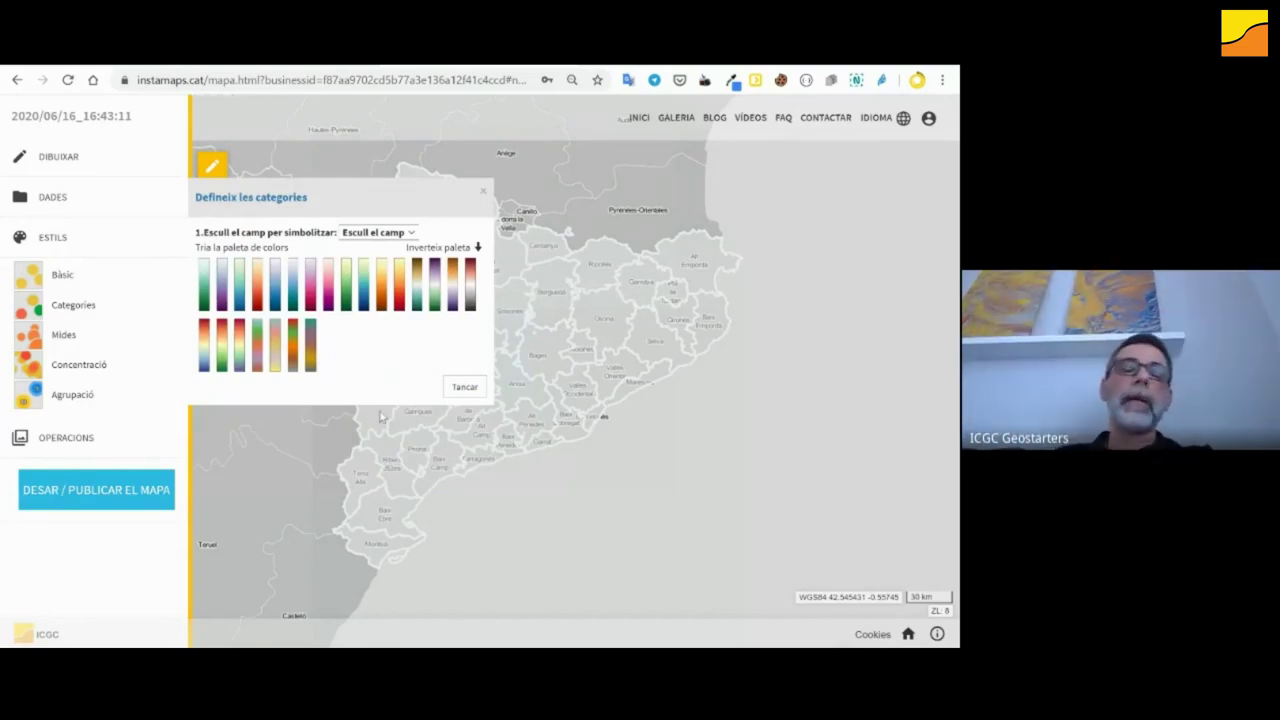
left_click(373, 232)
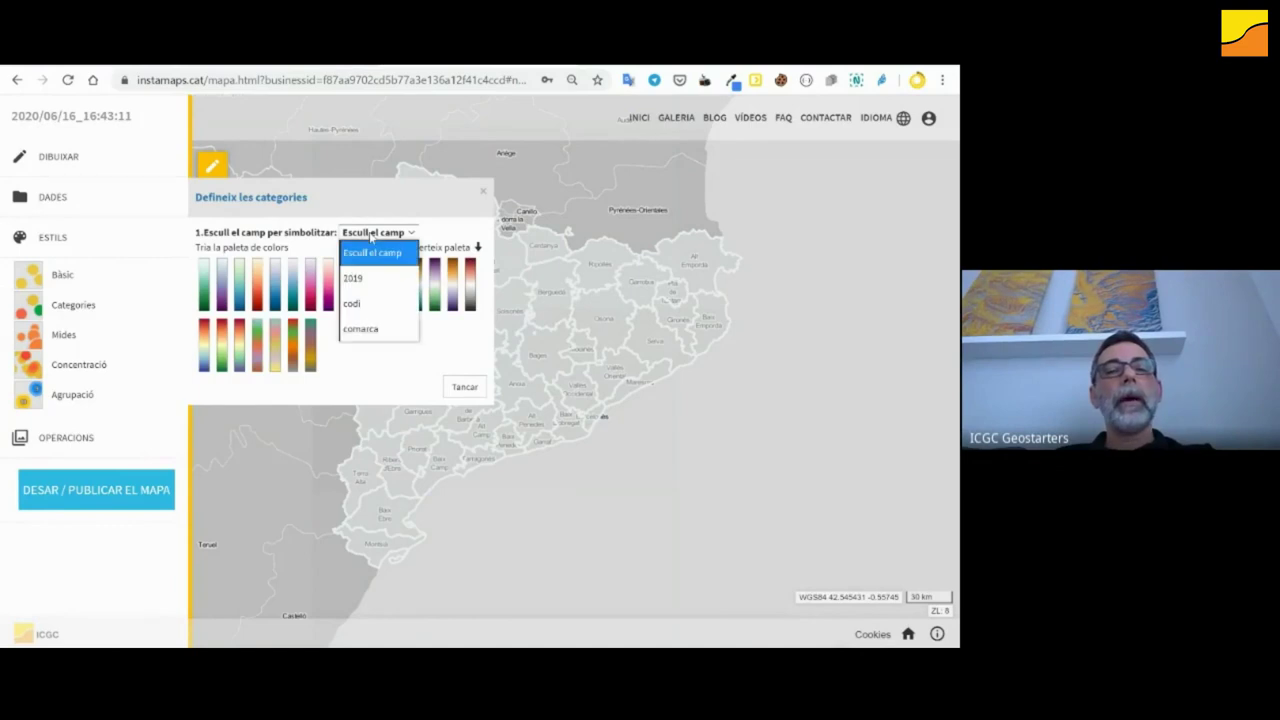
left_click(364, 279)
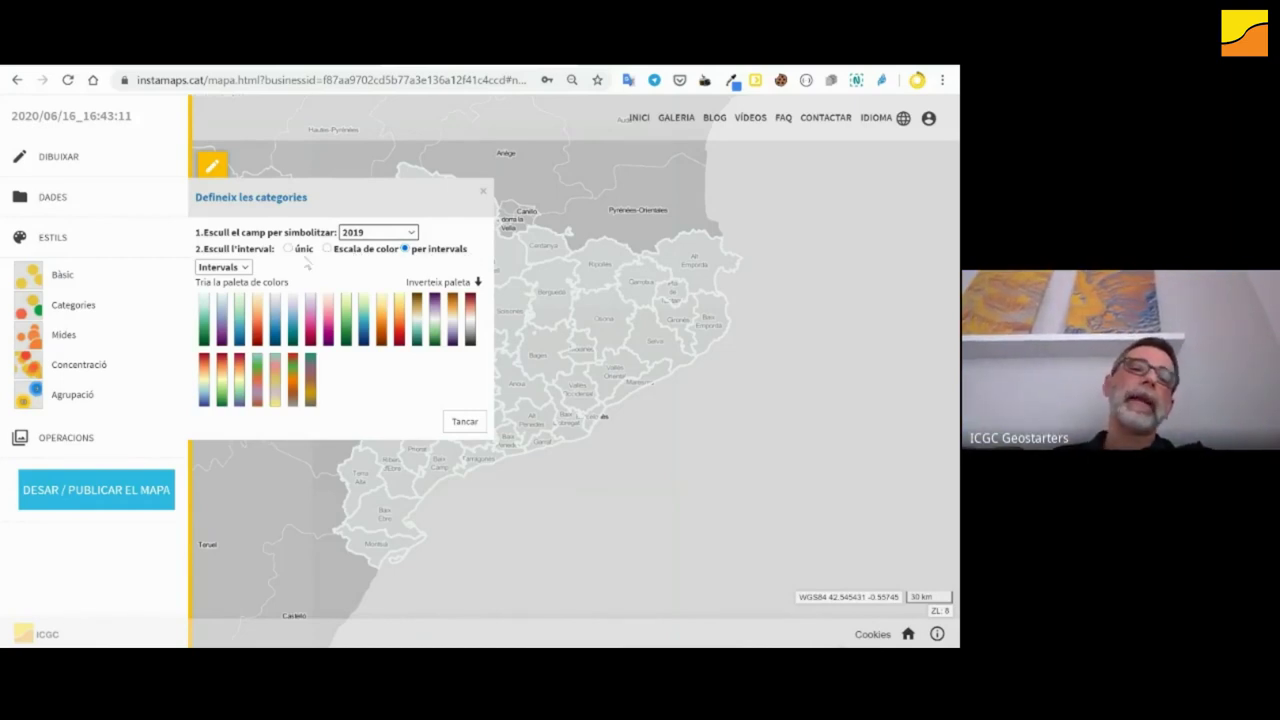
left_click(227, 270)
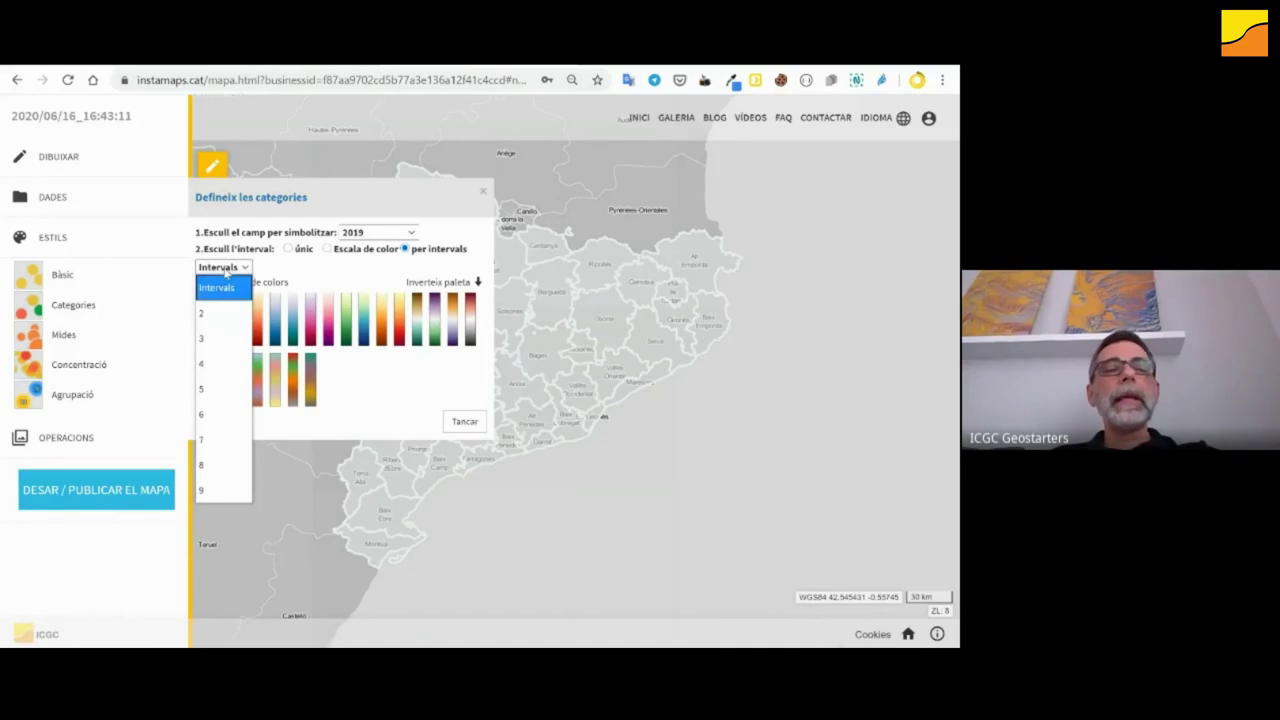
left_click(226, 389)
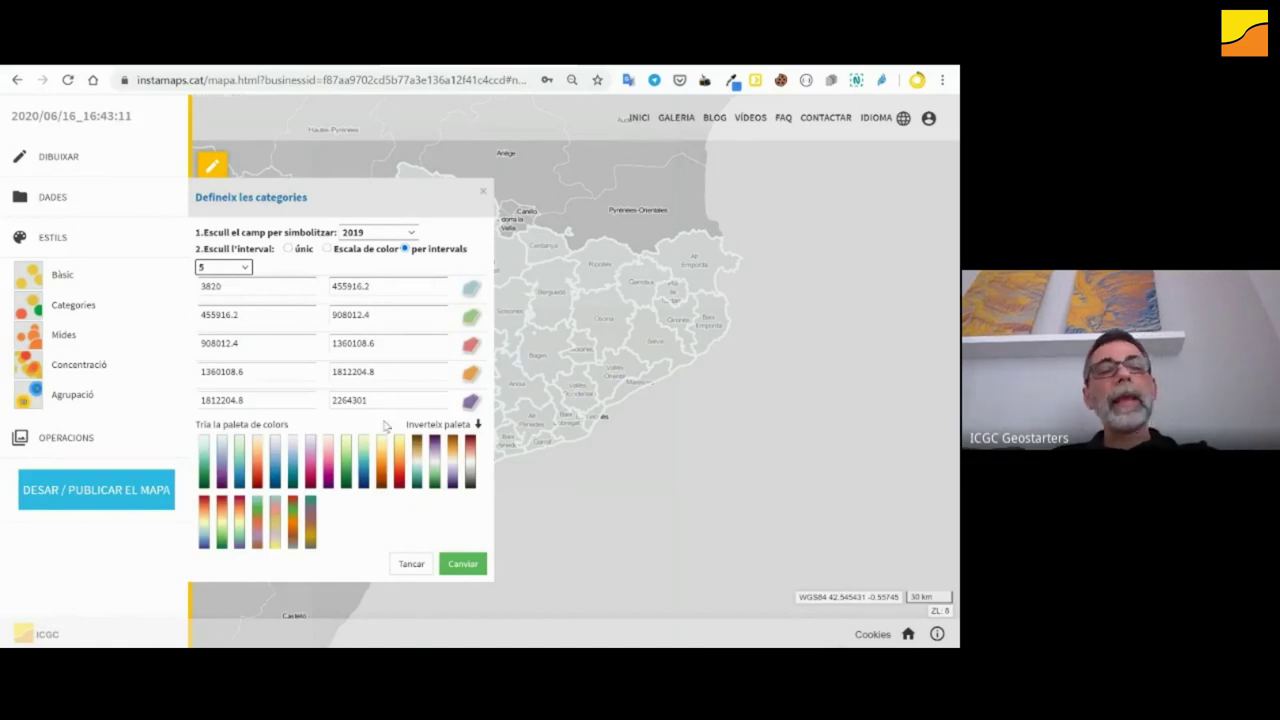
- Set the upper limit of the first interval to 25000
left_click(237, 285)
double_click(238, 285)
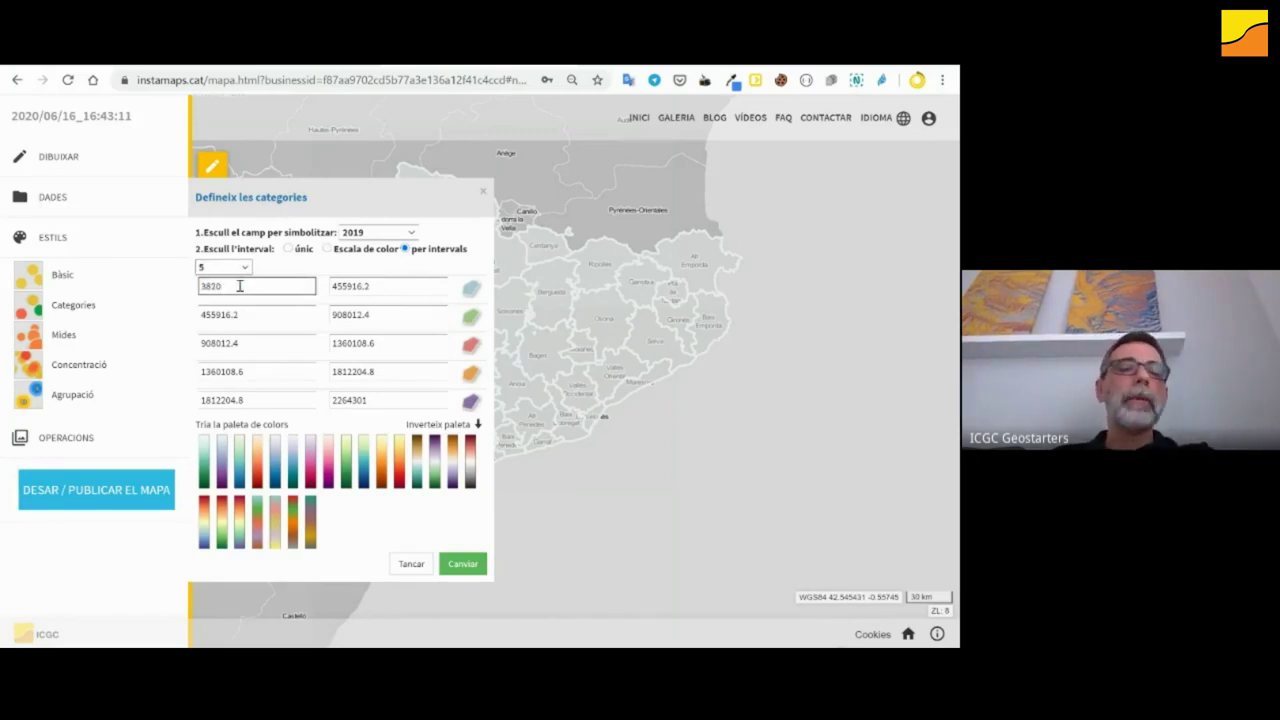
double_click(376, 401)
left_click(389, 401)
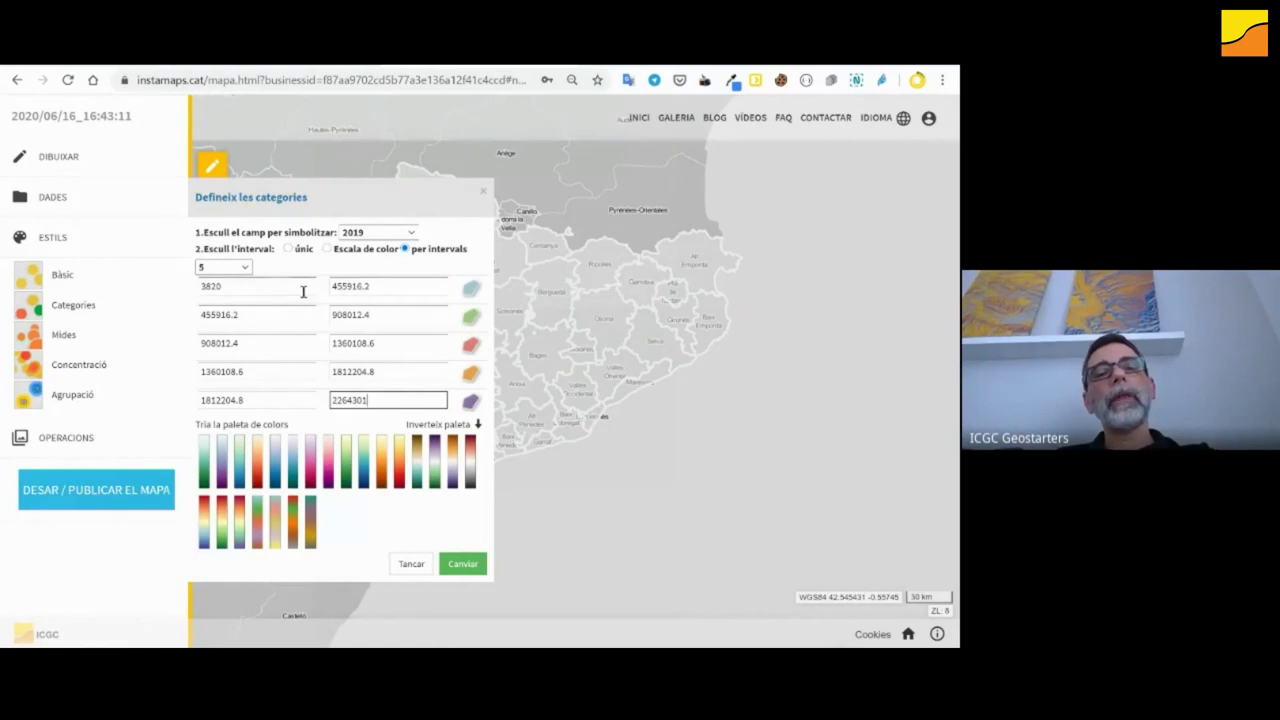
left_click_drag(407, 288, 332, 288)
type("25")
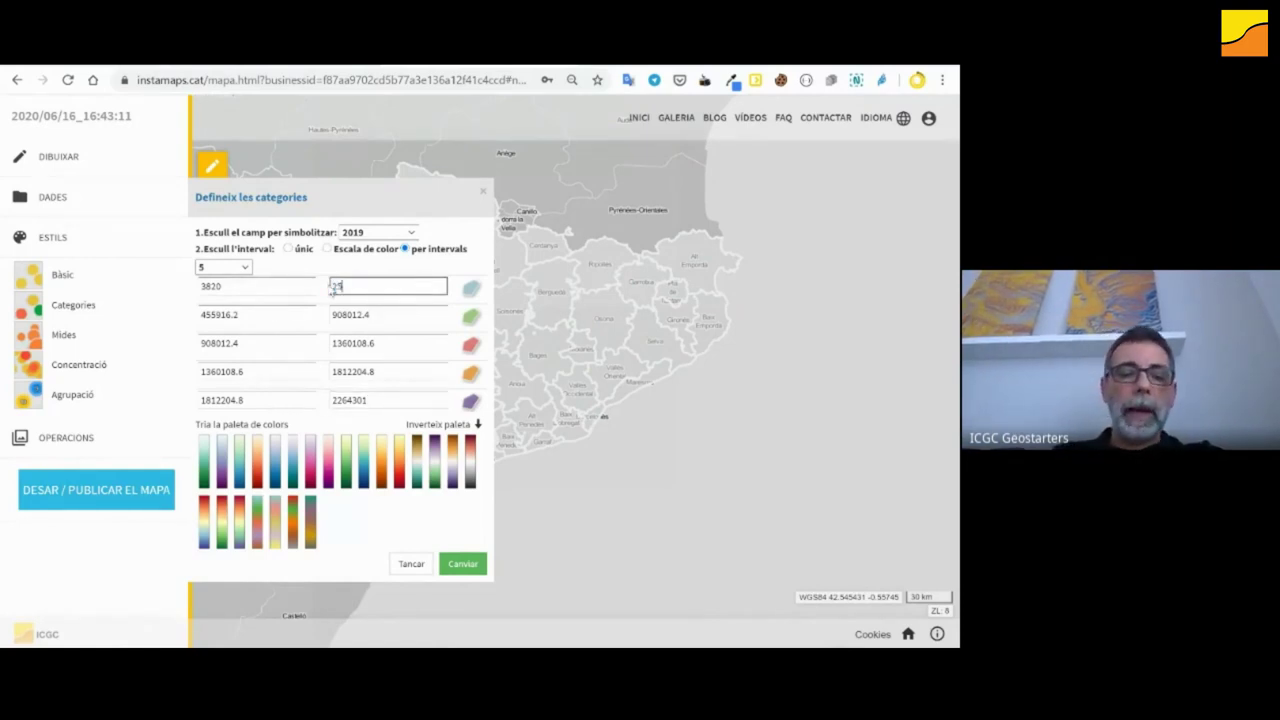
type("000")
- Set the second interval to range from 25001 to 50000
left_click(256, 316)
left_click_drag(256, 317, 187, 325)
type("2500")
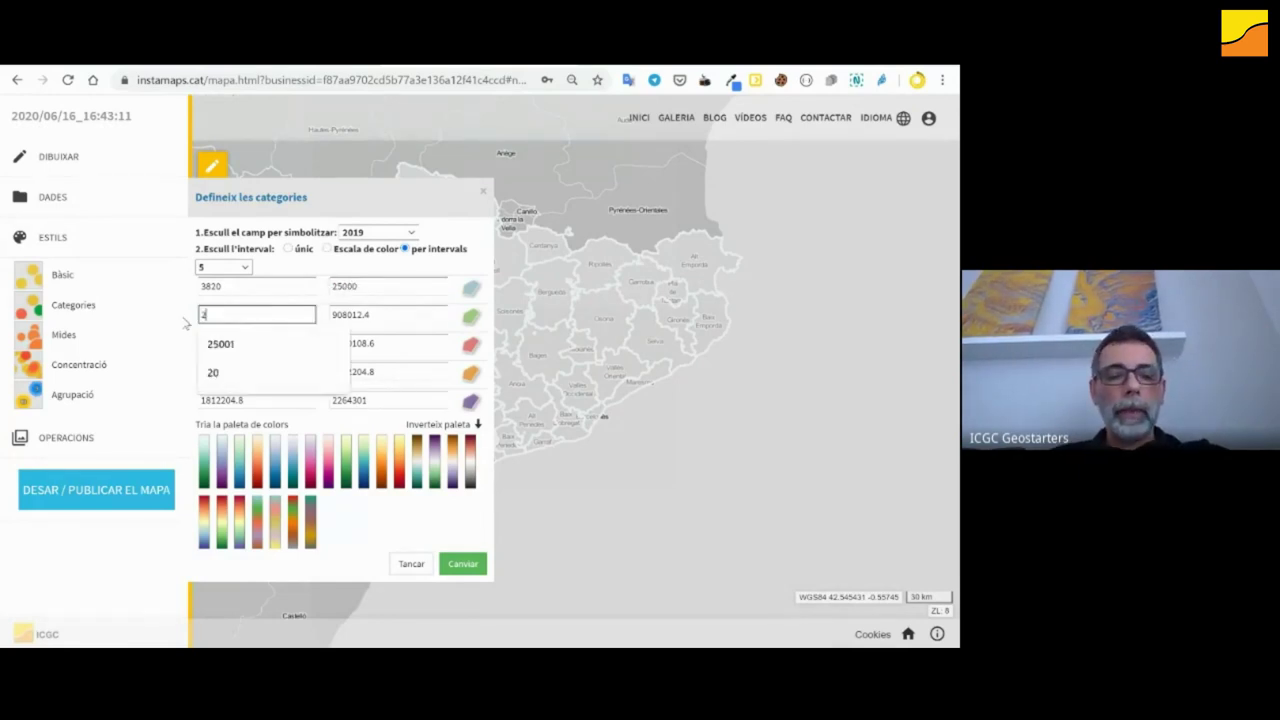
type("1")
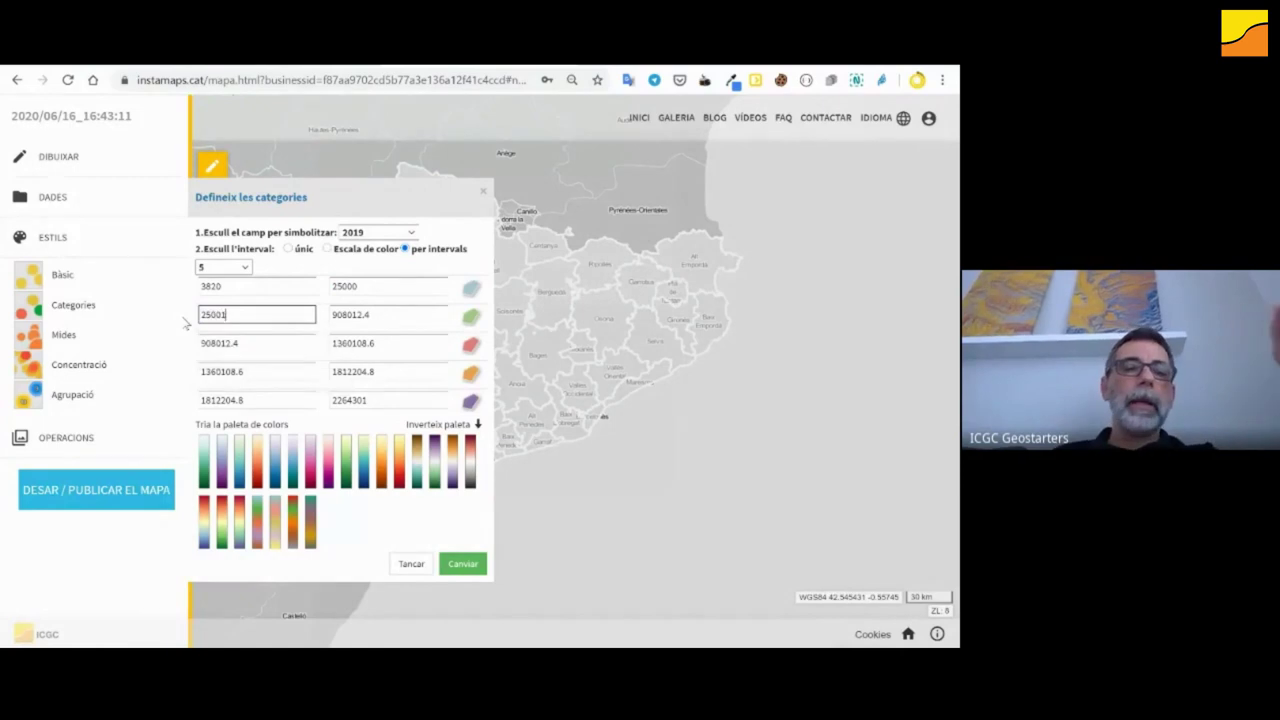
key("Tab")
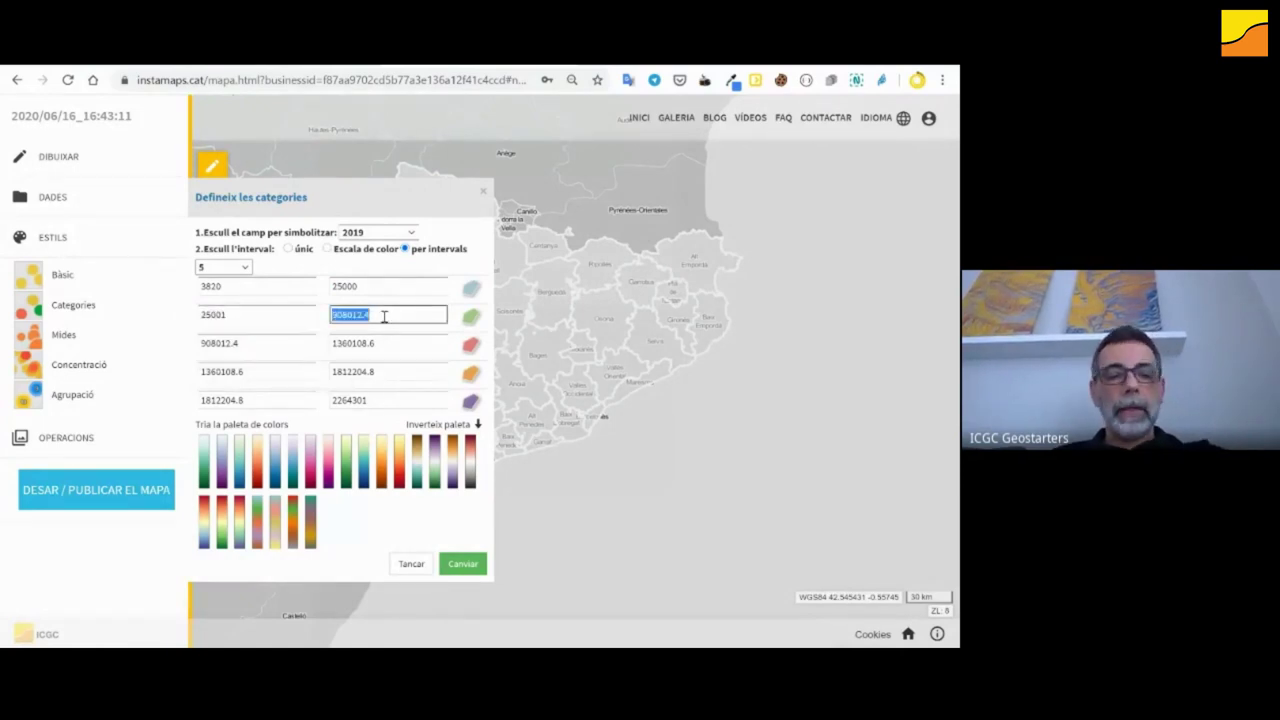
type("50000")
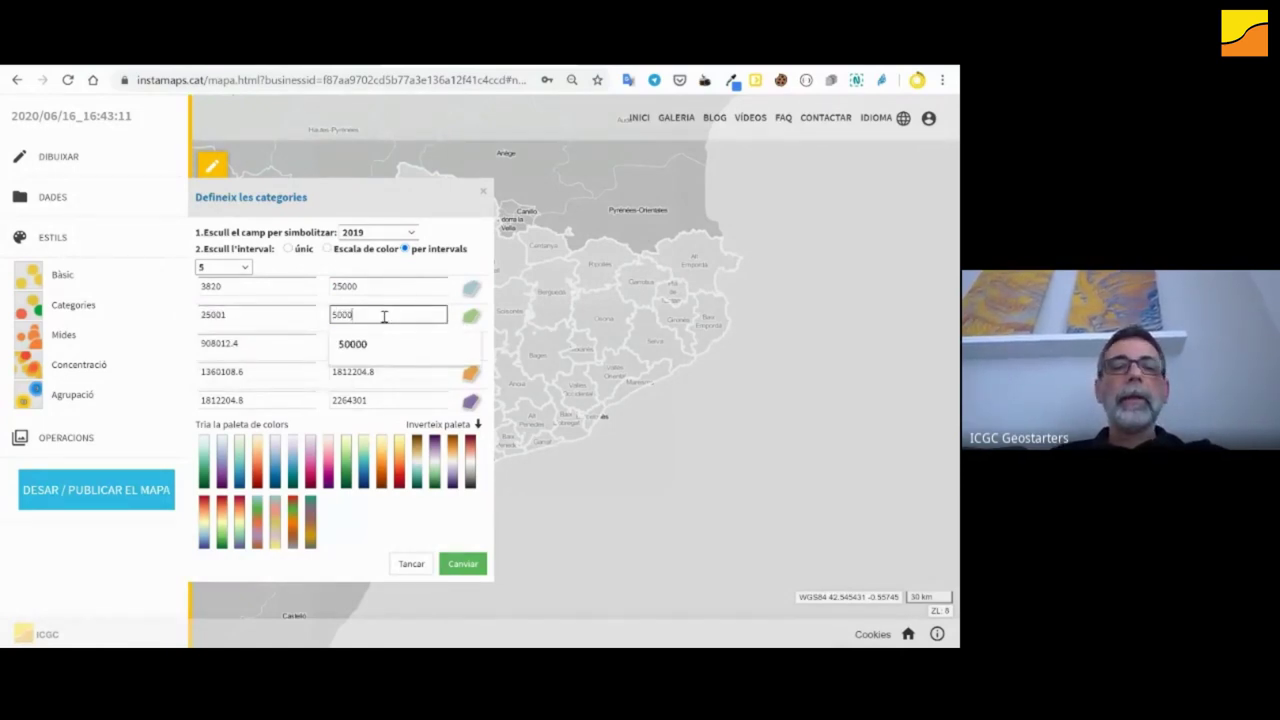
- Set the third interval to range from 50001 to 2000000
left_click(247, 341)
double_click(247, 343)
left_click(247, 343)
left_click_drag(247, 342, 175, 347)
type("5000")
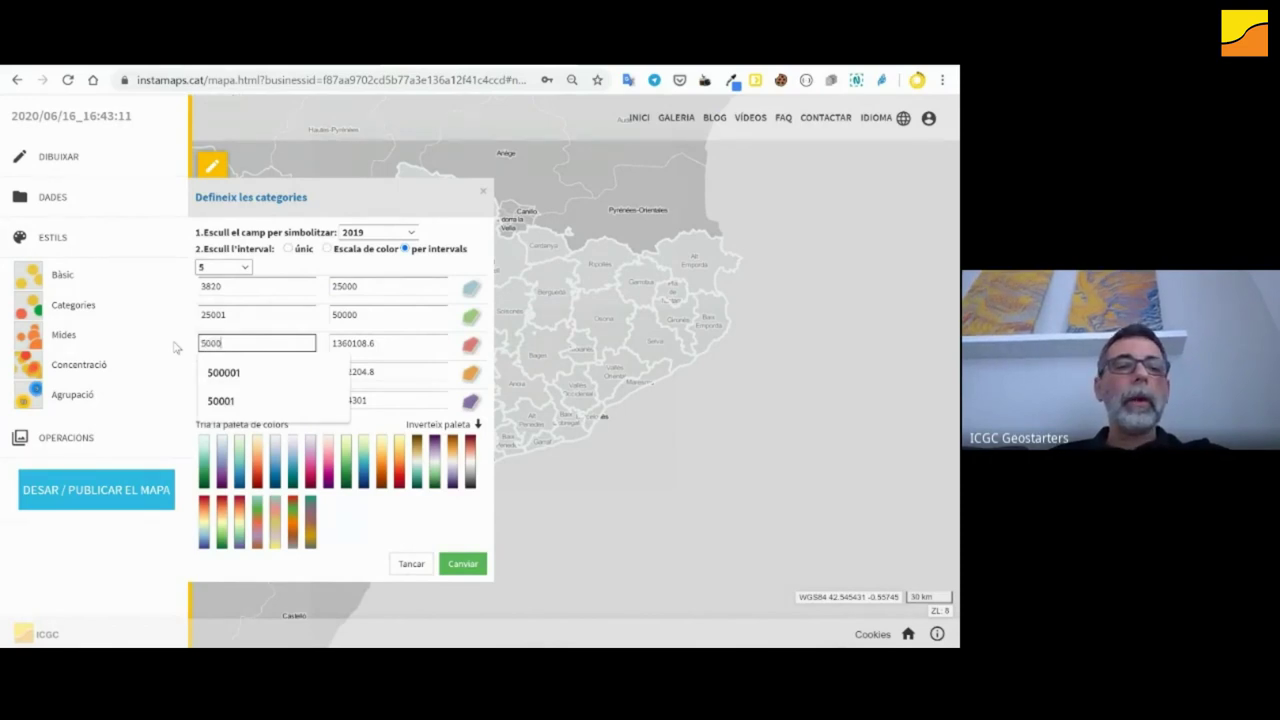
type("1")
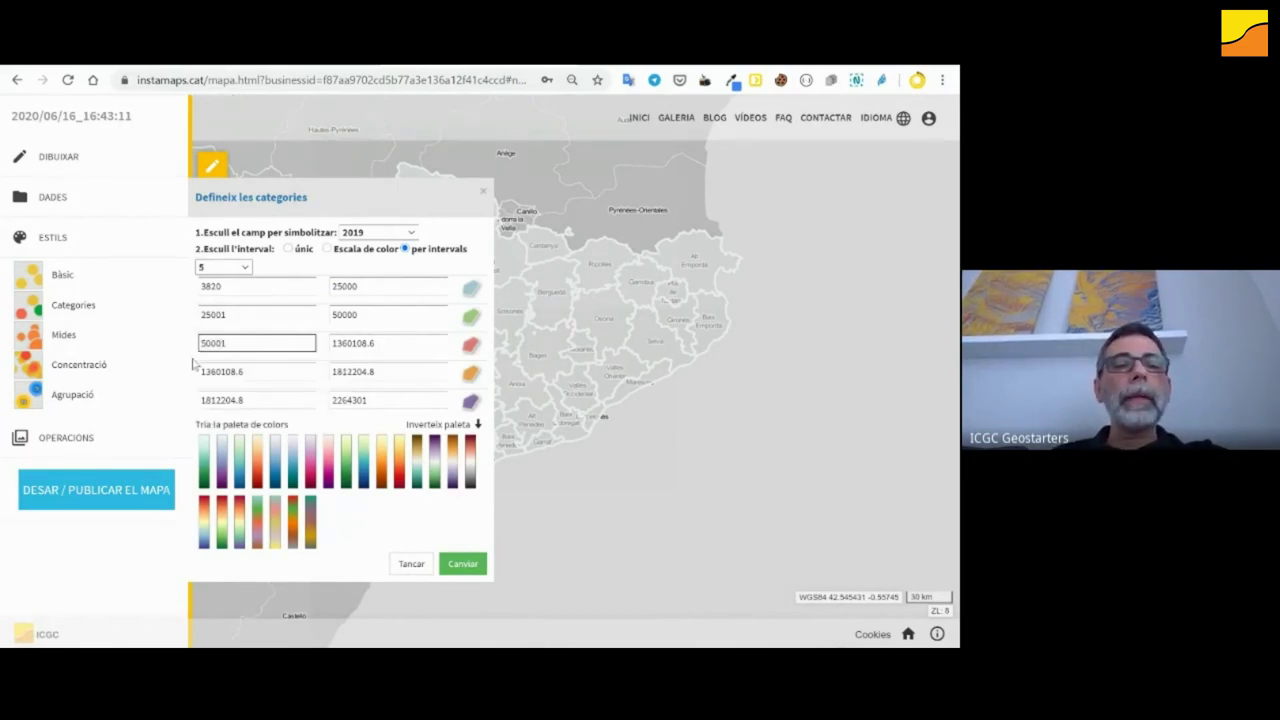
double_click(381, 342)
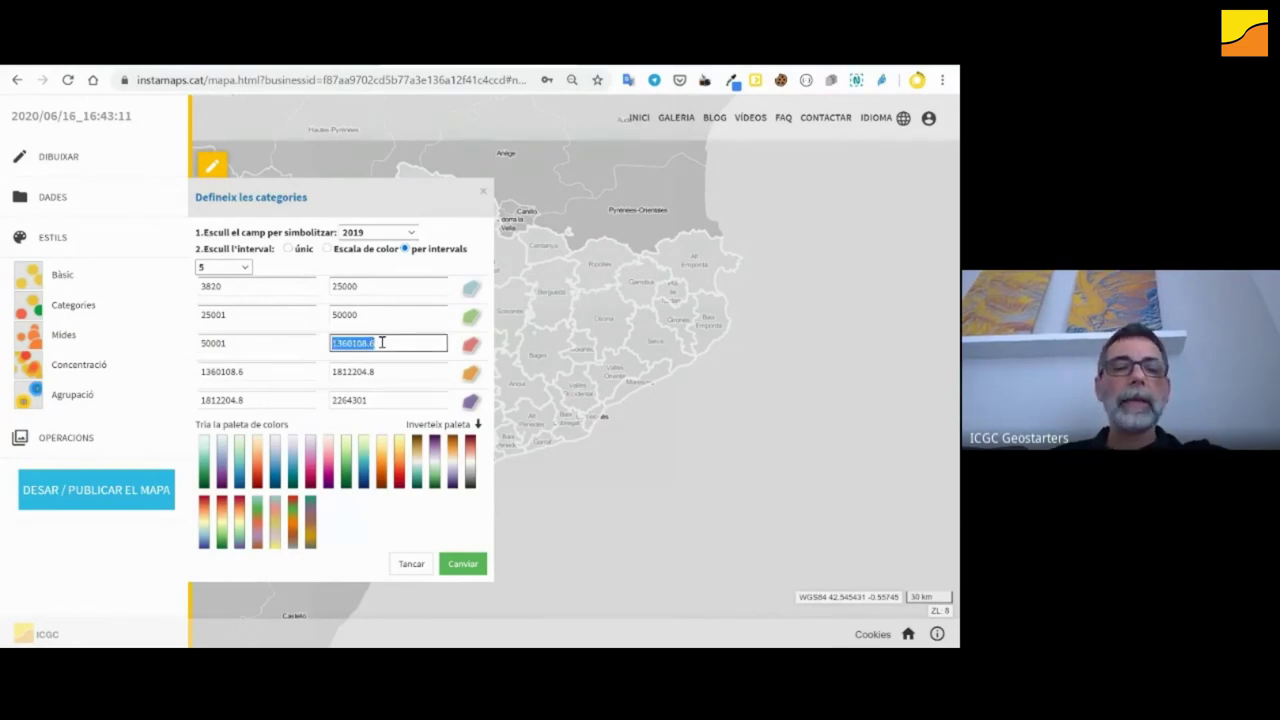
type("2000000")
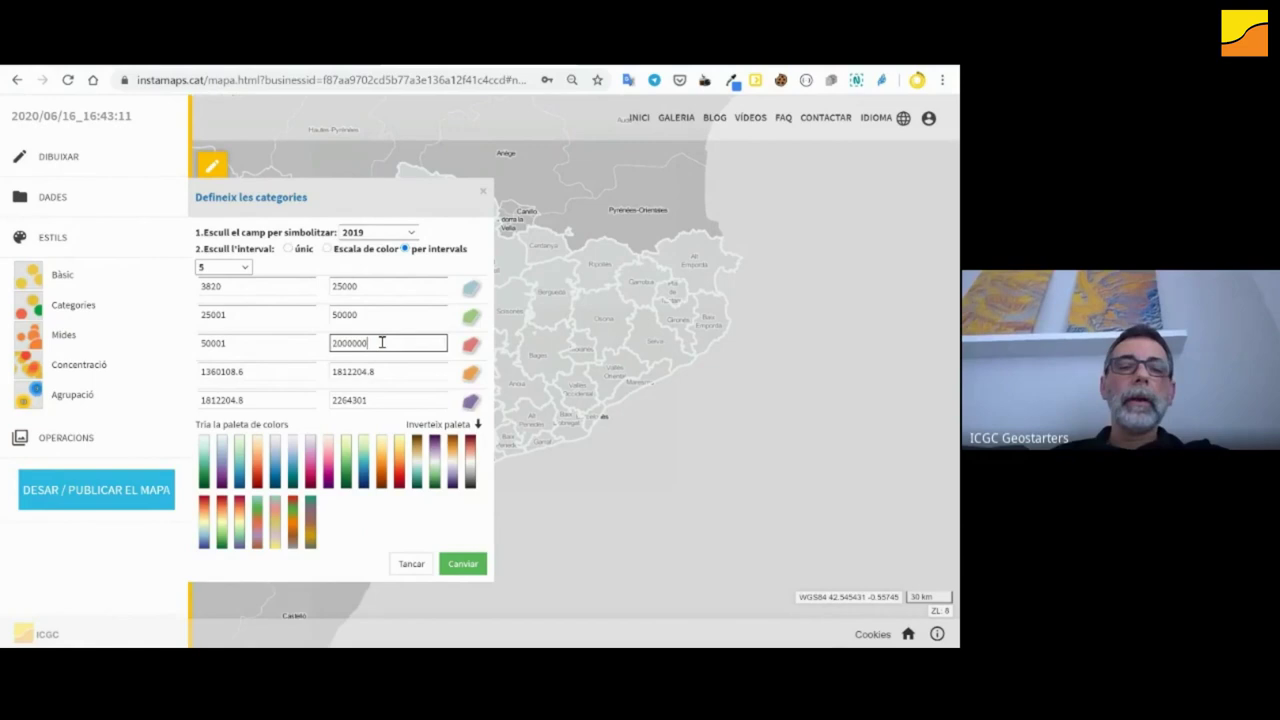
- Set the fourth interval to range from 200001 to 1000000
double_click(271, 372)
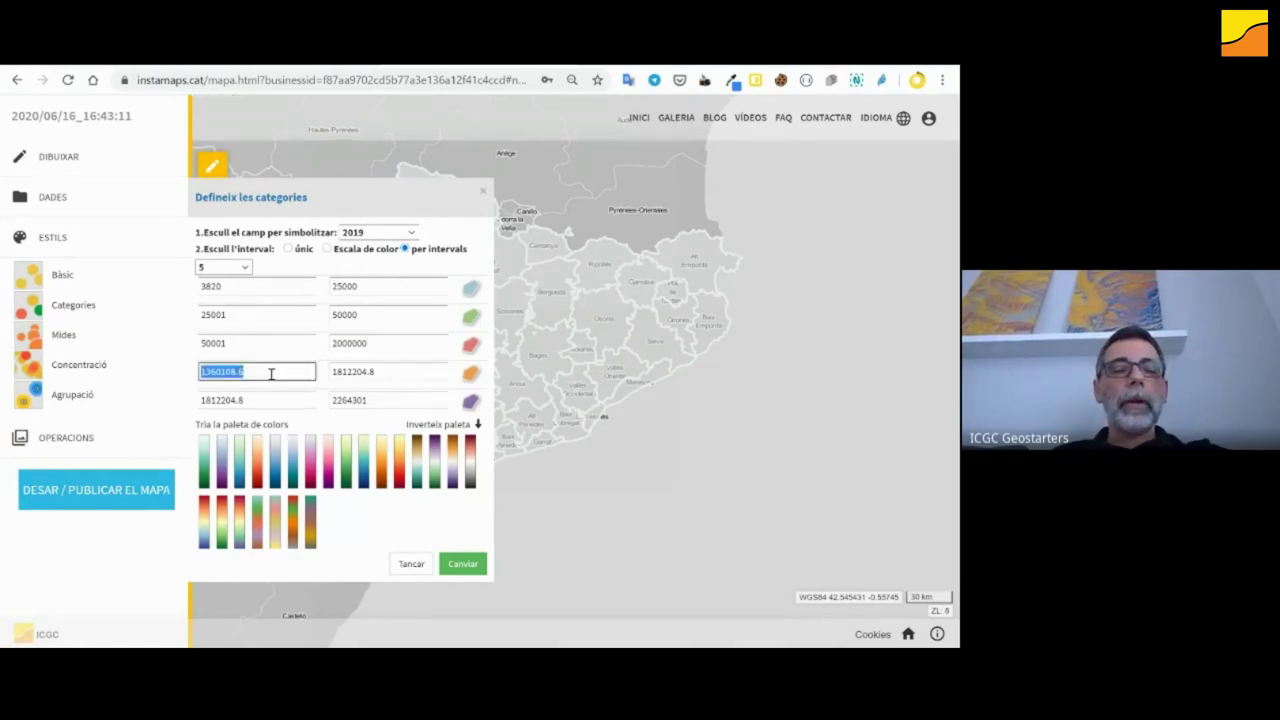
type("200001")
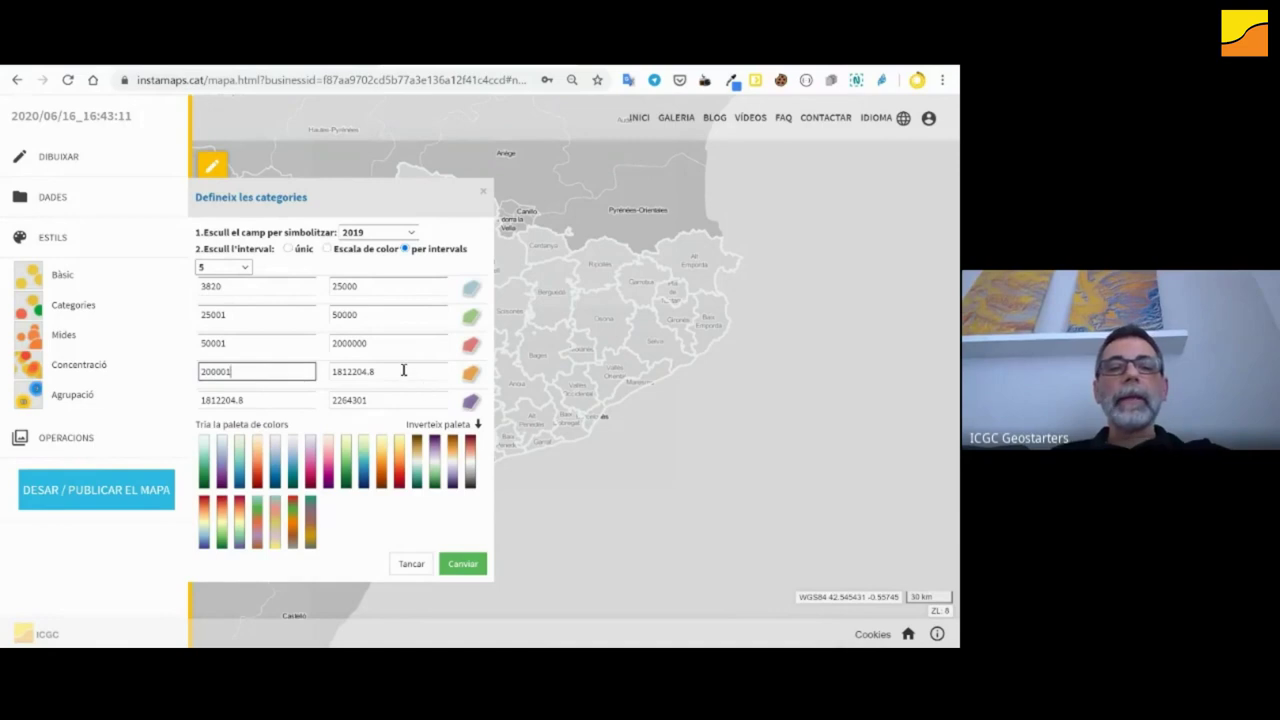
double_click(403, 371)
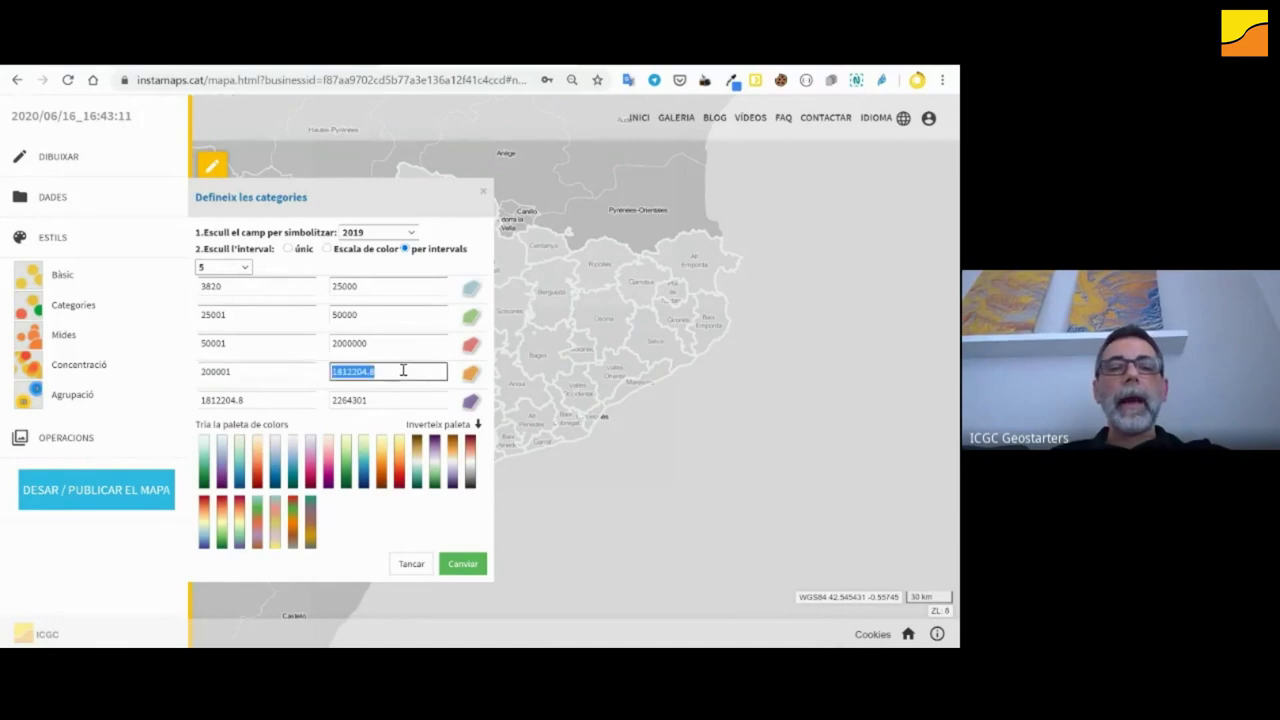
type("1000")
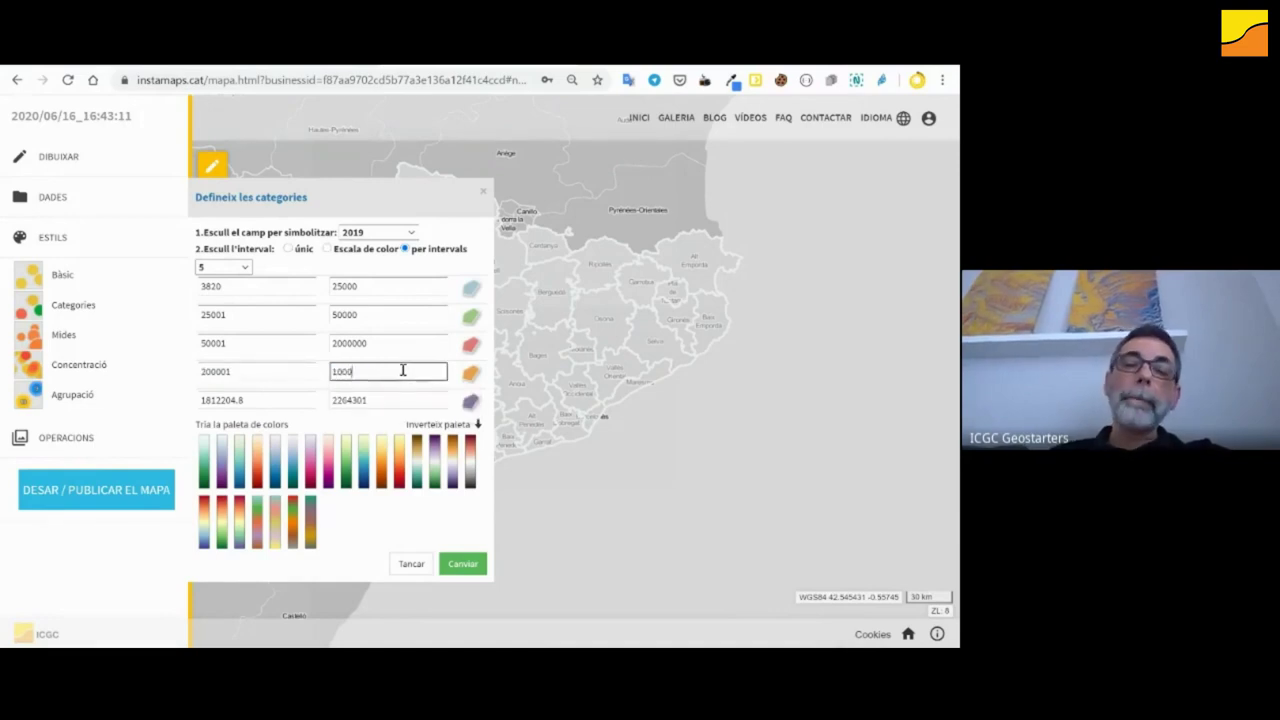
type("000")
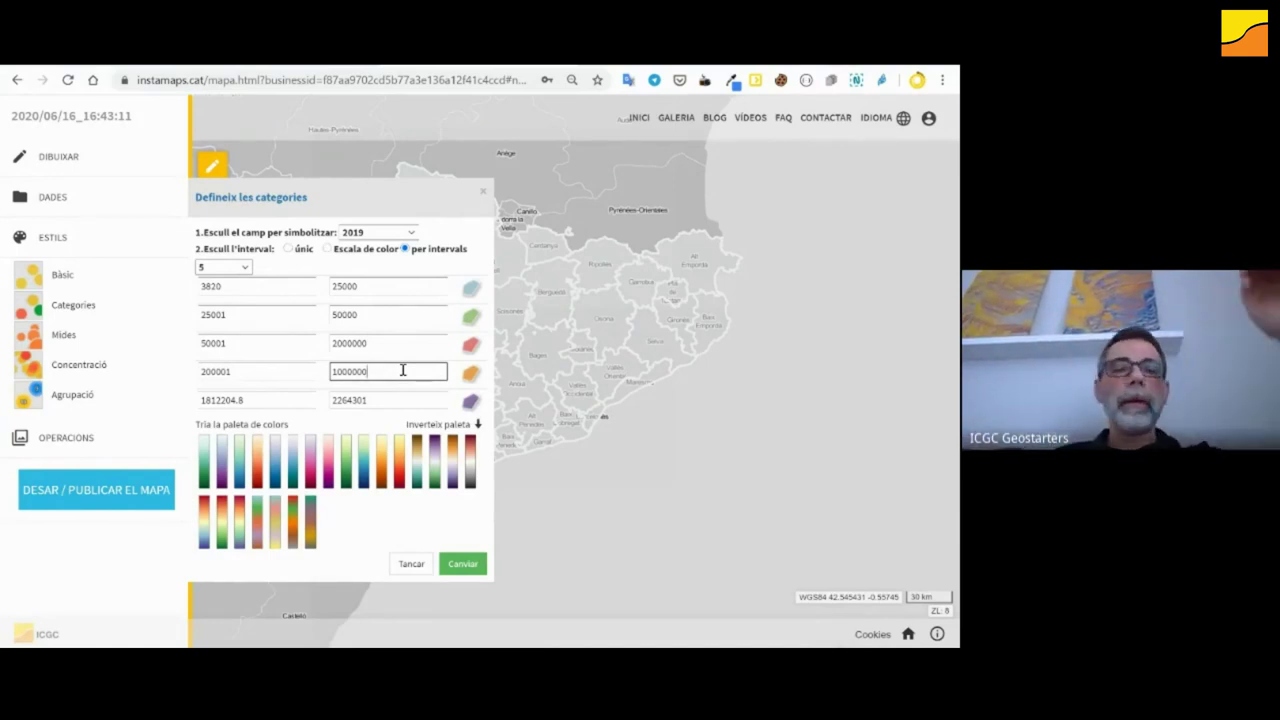
- Set the fifth interval's lower limit to 1000001, choose the pale purple to dark blue-green palette, and apply the categories
left_click_drag(289, 406, 196, 408)
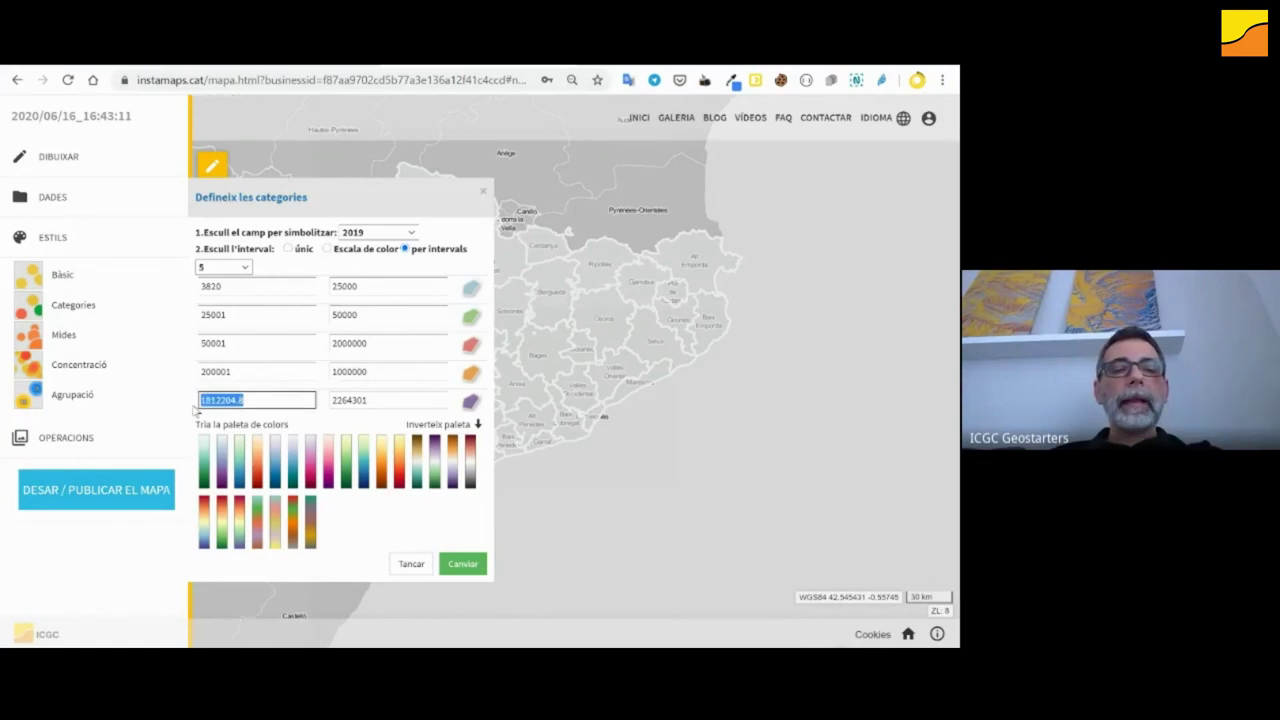
type("10")
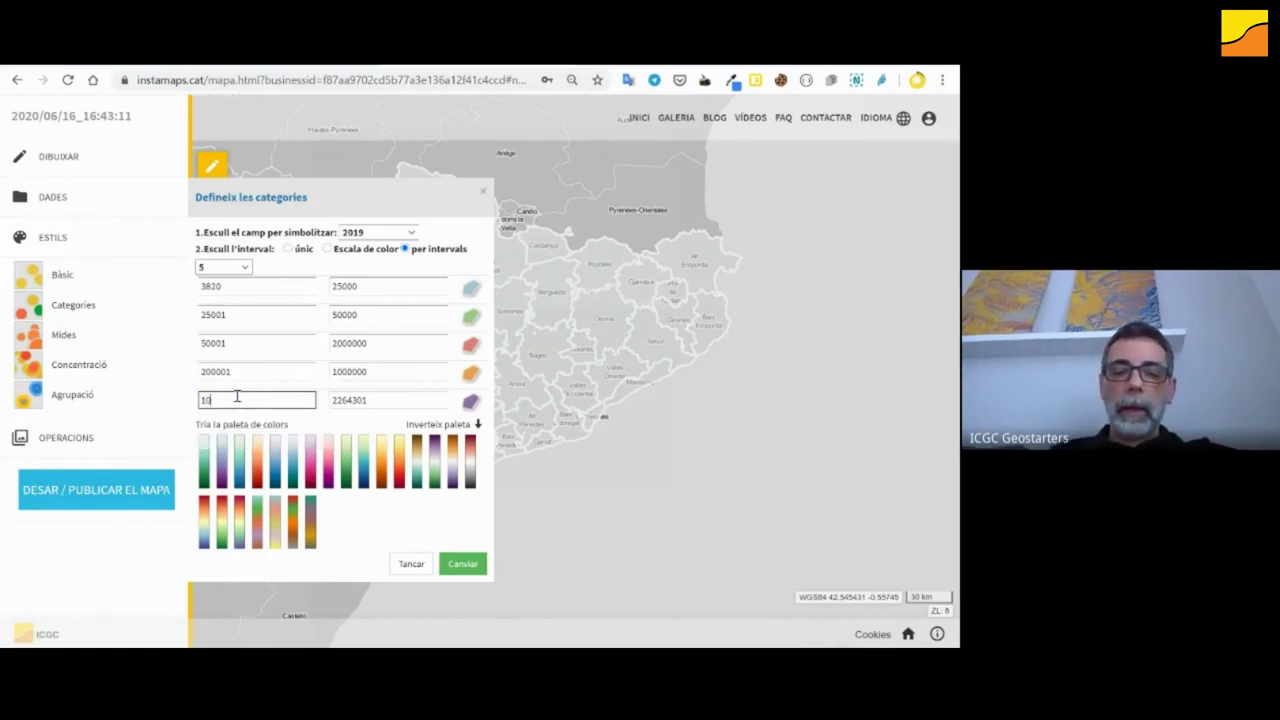
type("000001")
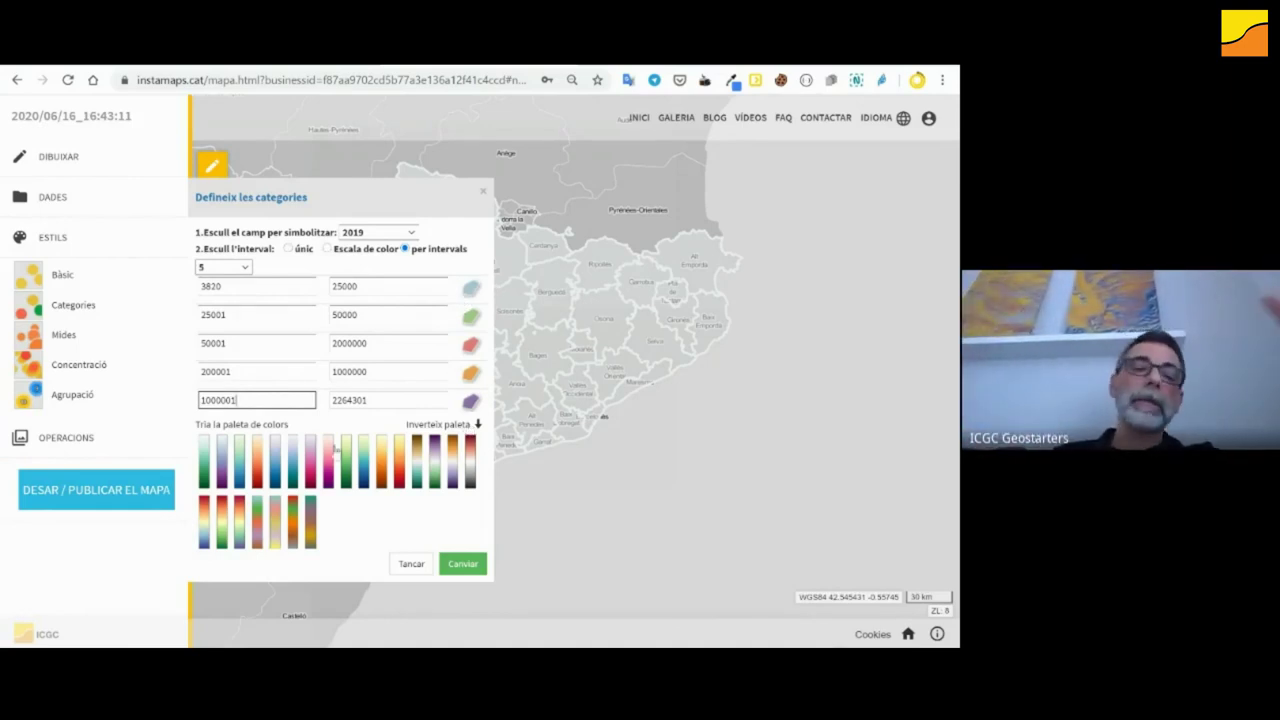
left_click(278, 472)
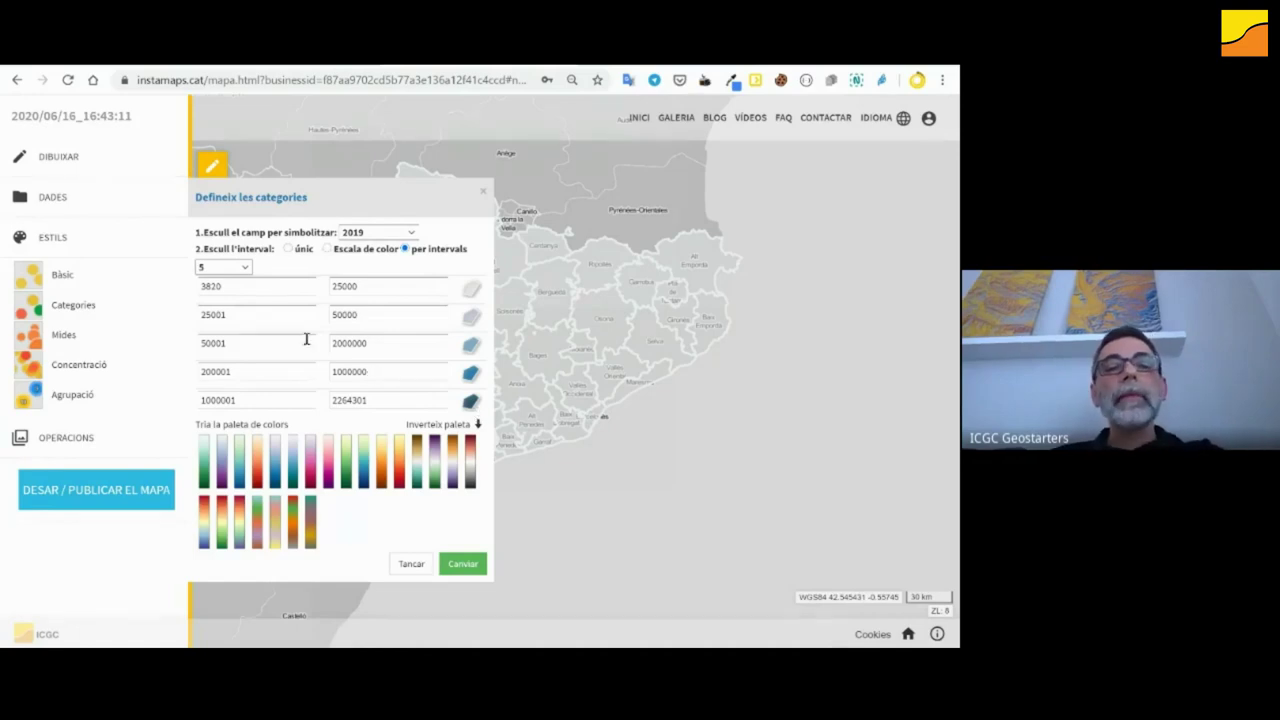
left_click(463, 565)
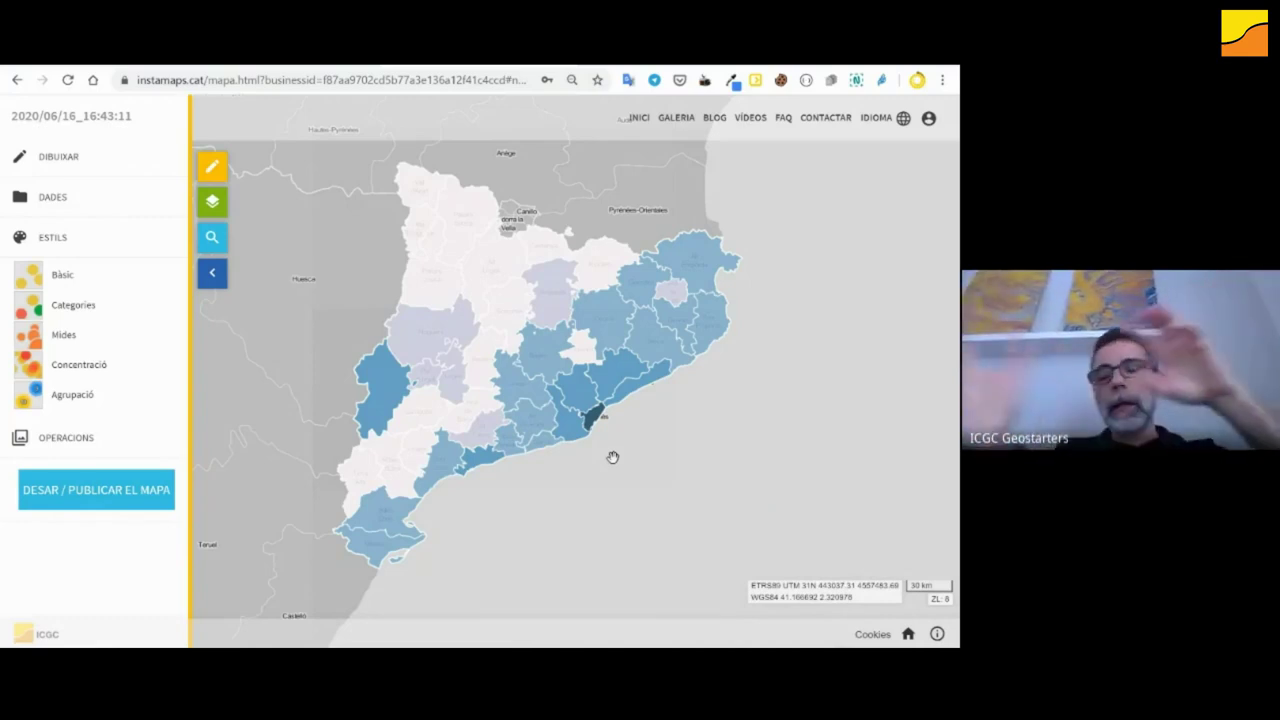
- Hide the original població layer in the layer list and leave only the població Categories layer visible
left_click(211, 204)
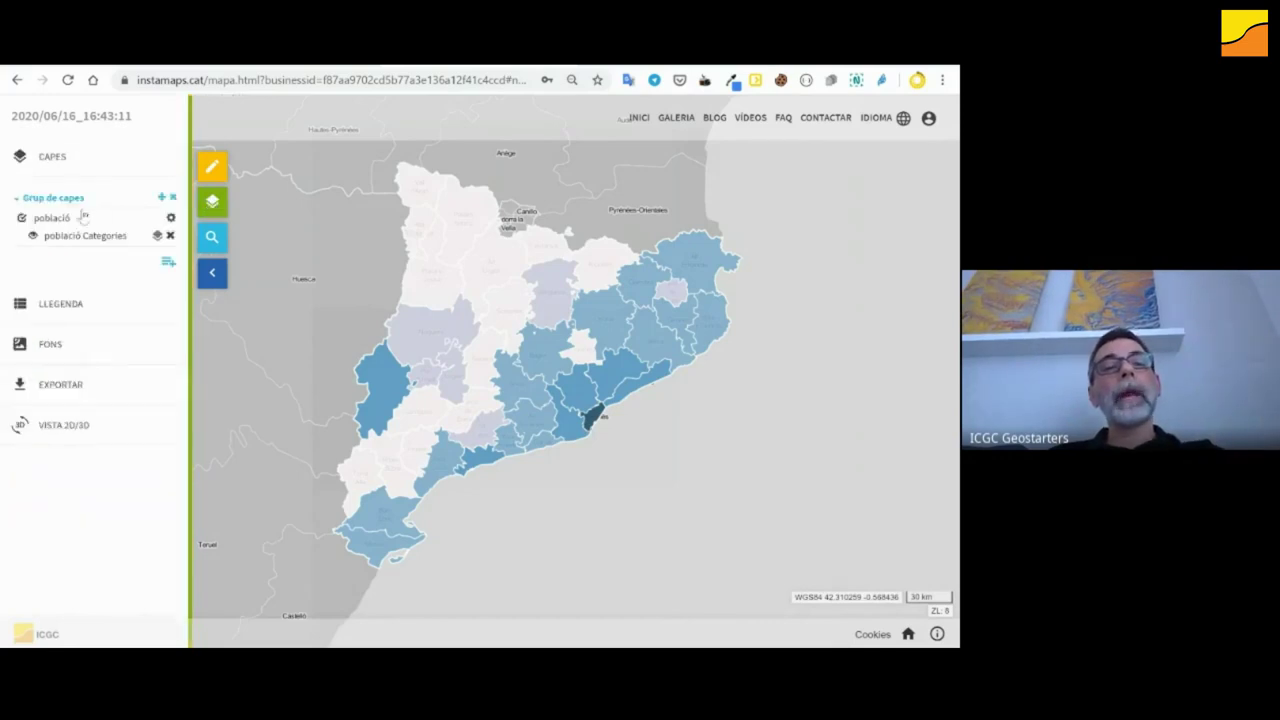
left_click(22, 218)
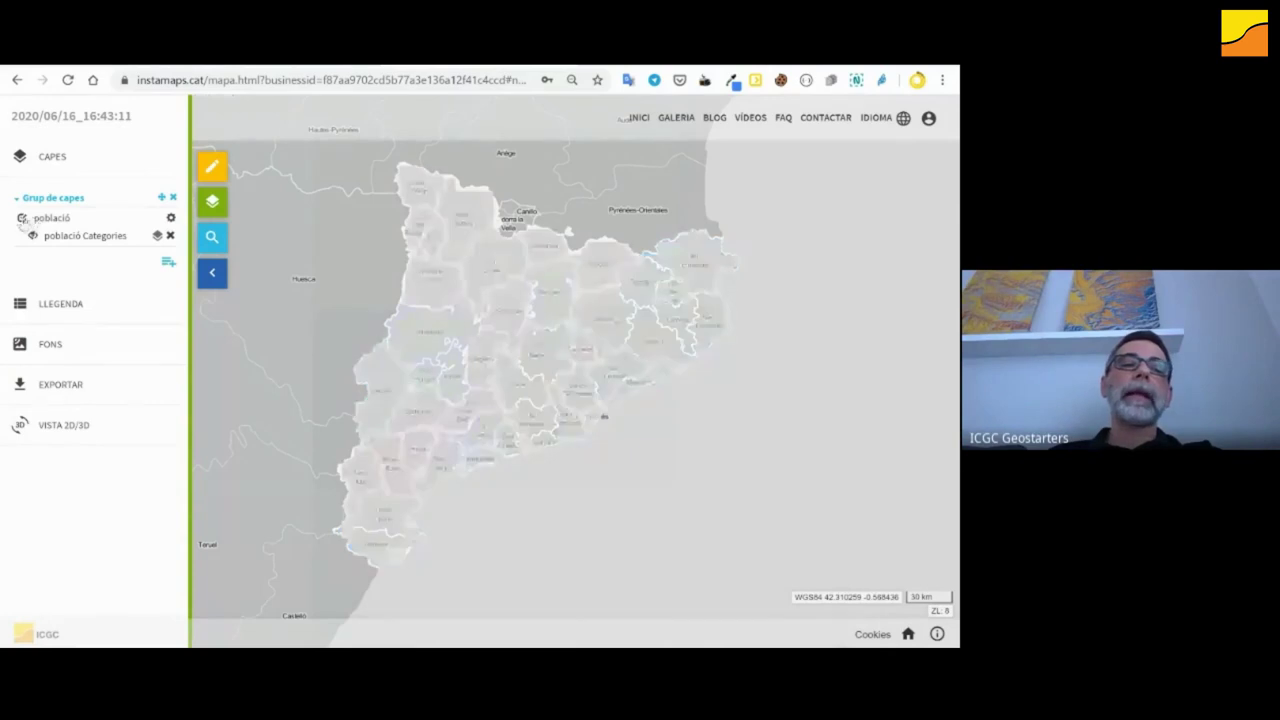
left_click(22, 218)
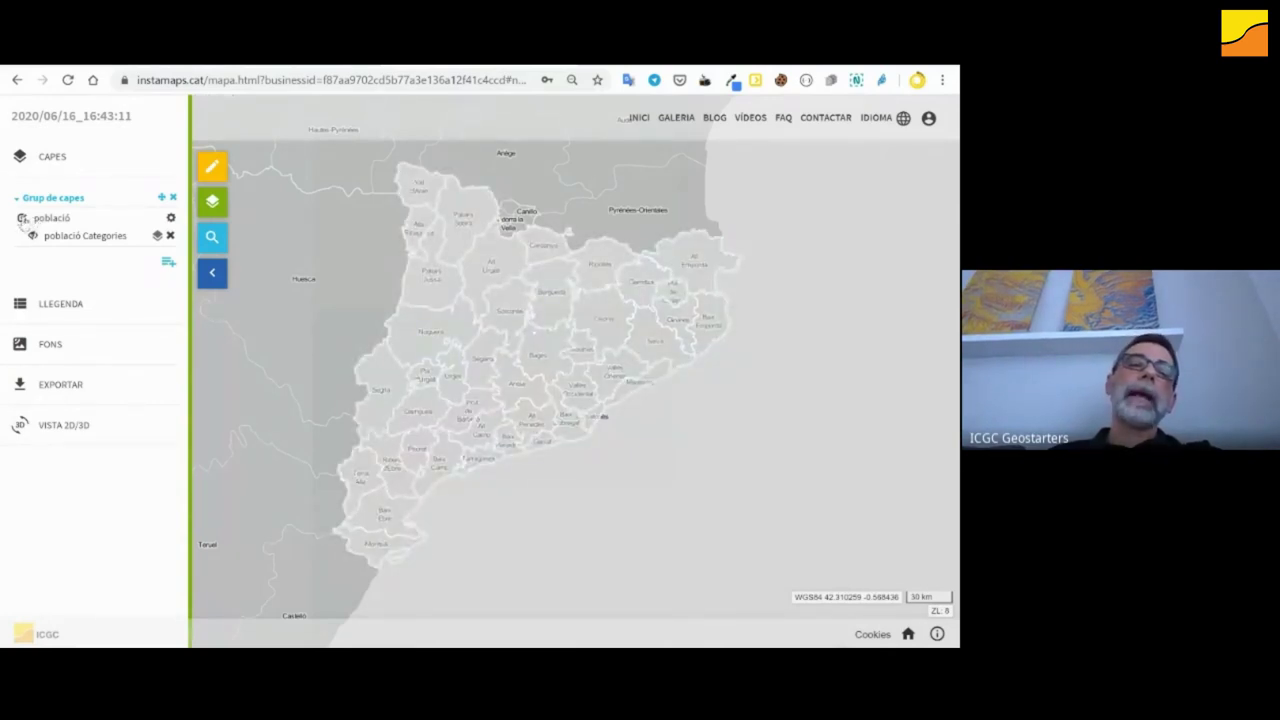
left_click(22, 218)
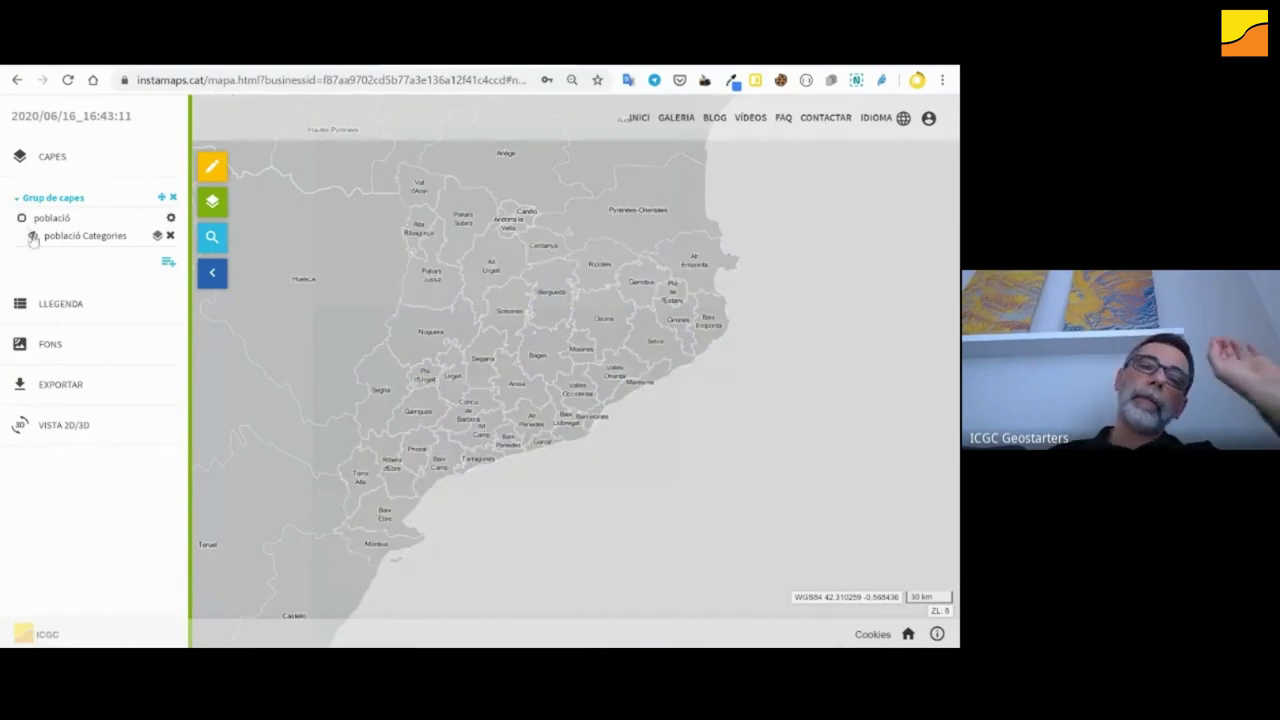
left_click(32, 236)
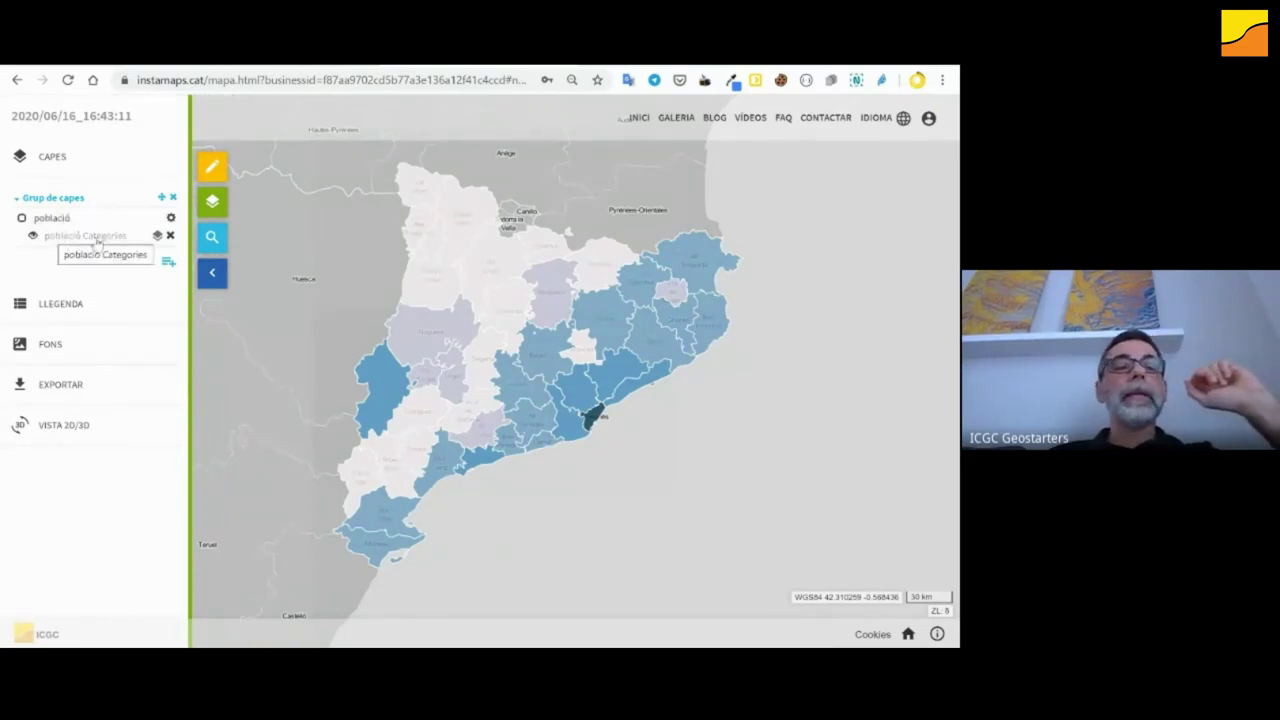
- Rename the població Categories layer as "Per intervals"
left_click(96, 239)
key("BackSpace")
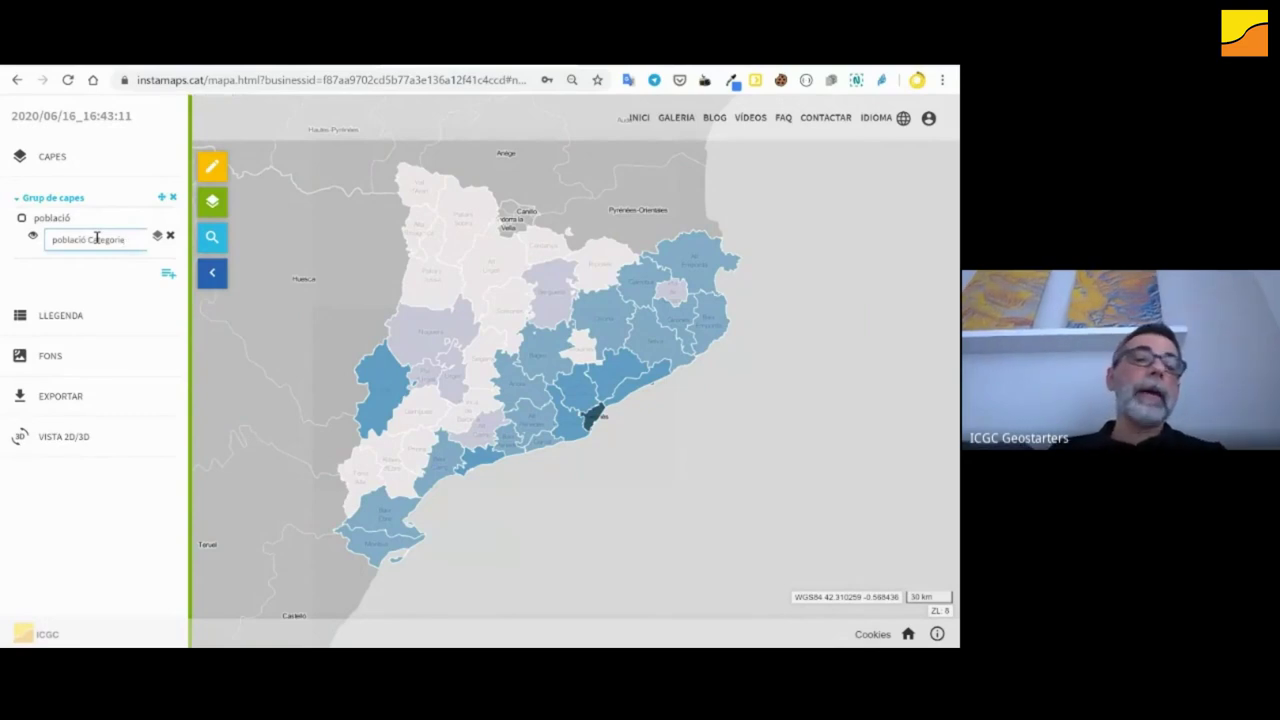
key("BackSpace")
type("P")
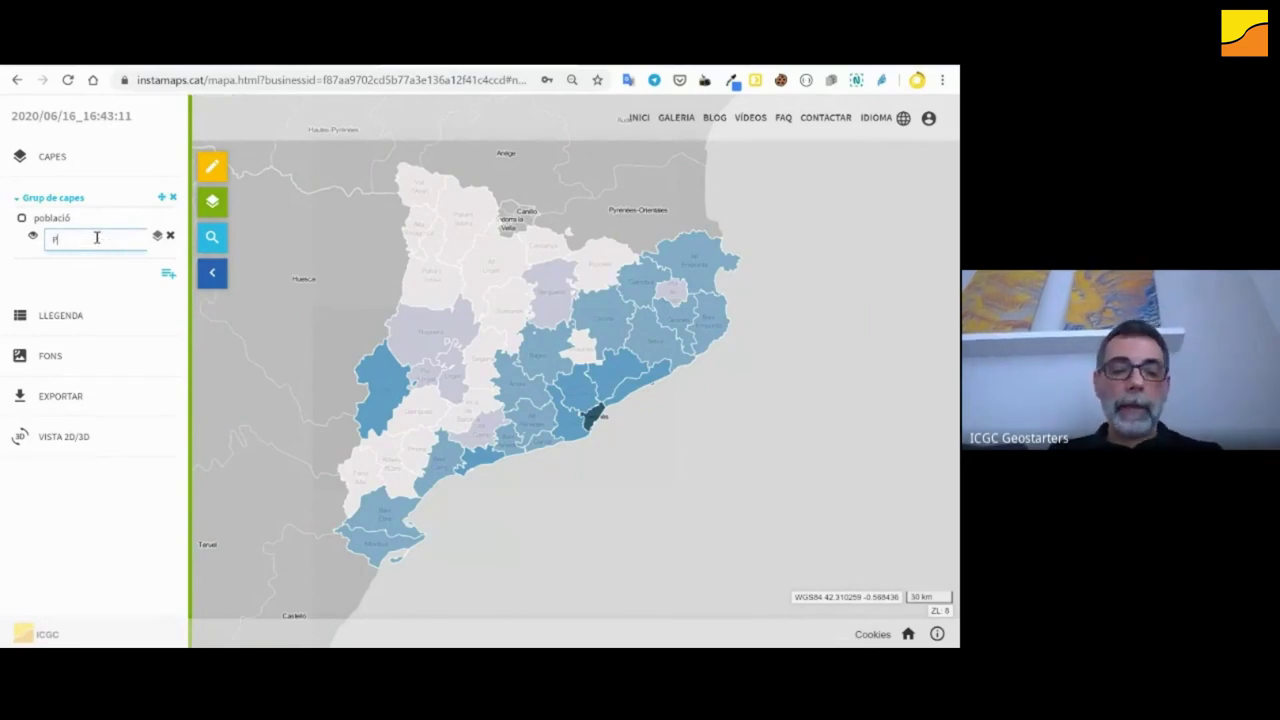
type("er intervals")
key("Return")
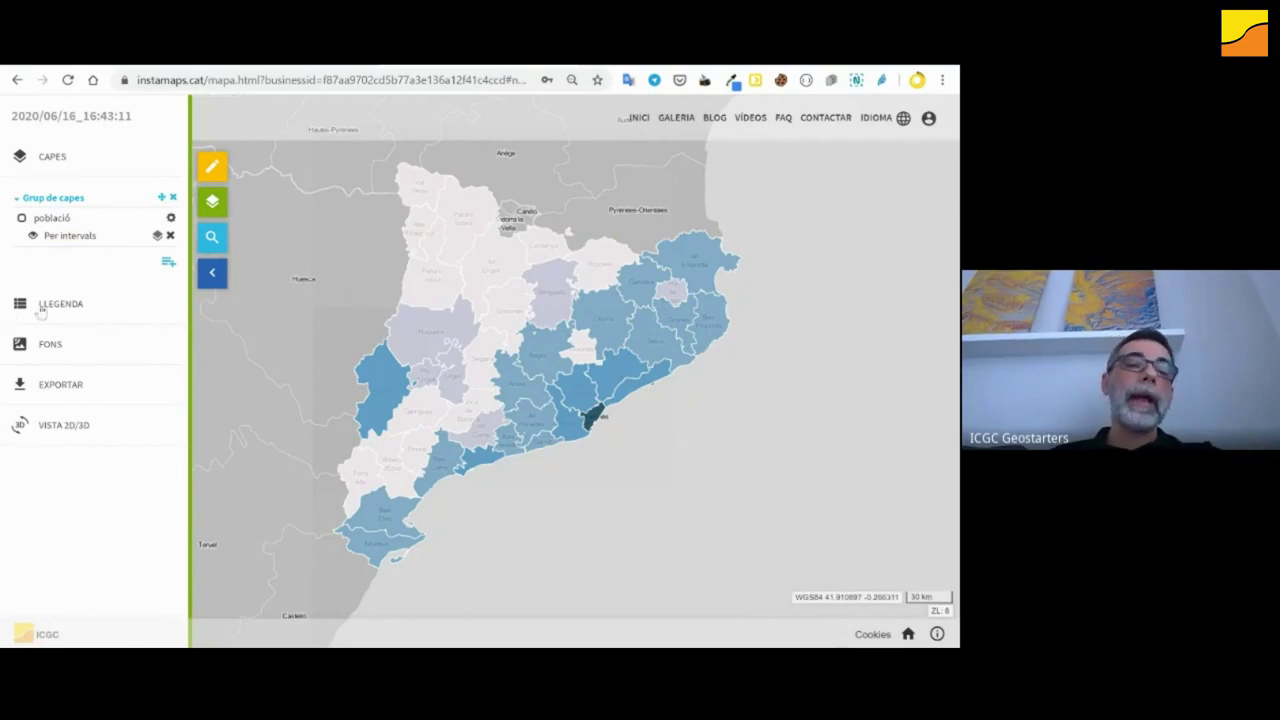
- Check the layer's legend and try the Topogràfic, Simple, Simple gris and Fons neutre gris fort base maps
left_click(41, 310)
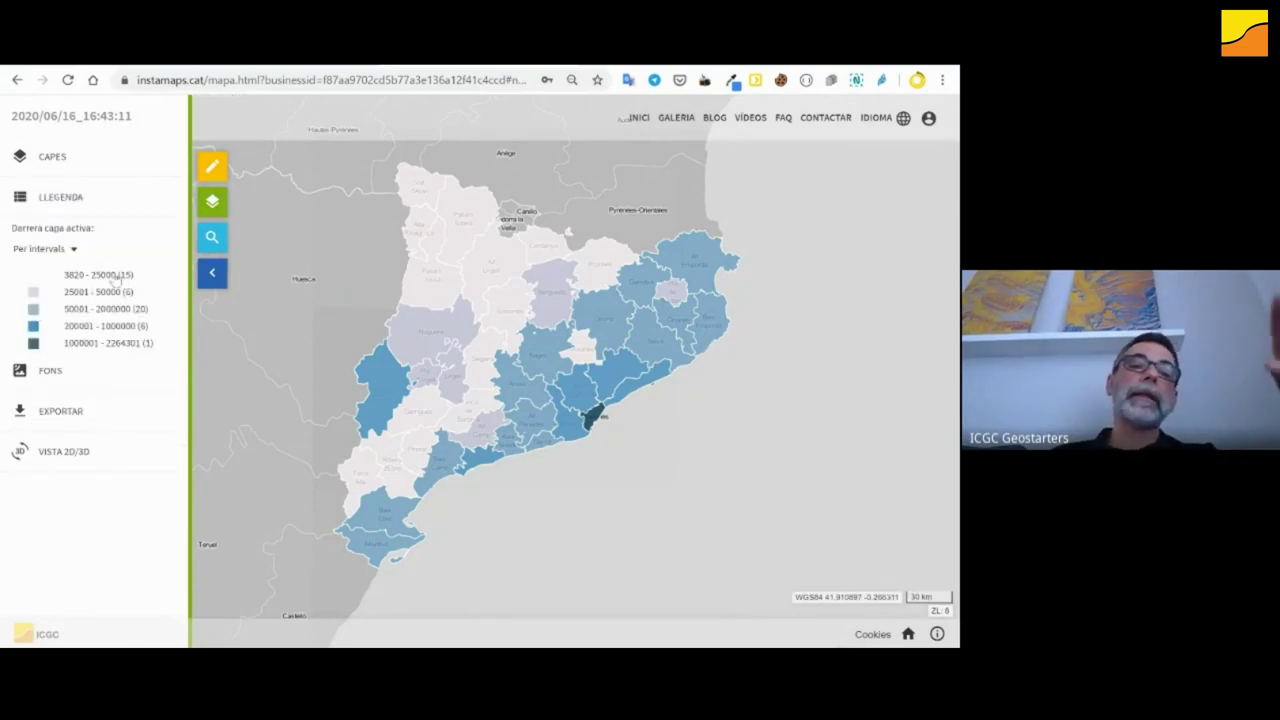
left_click(79, 372)
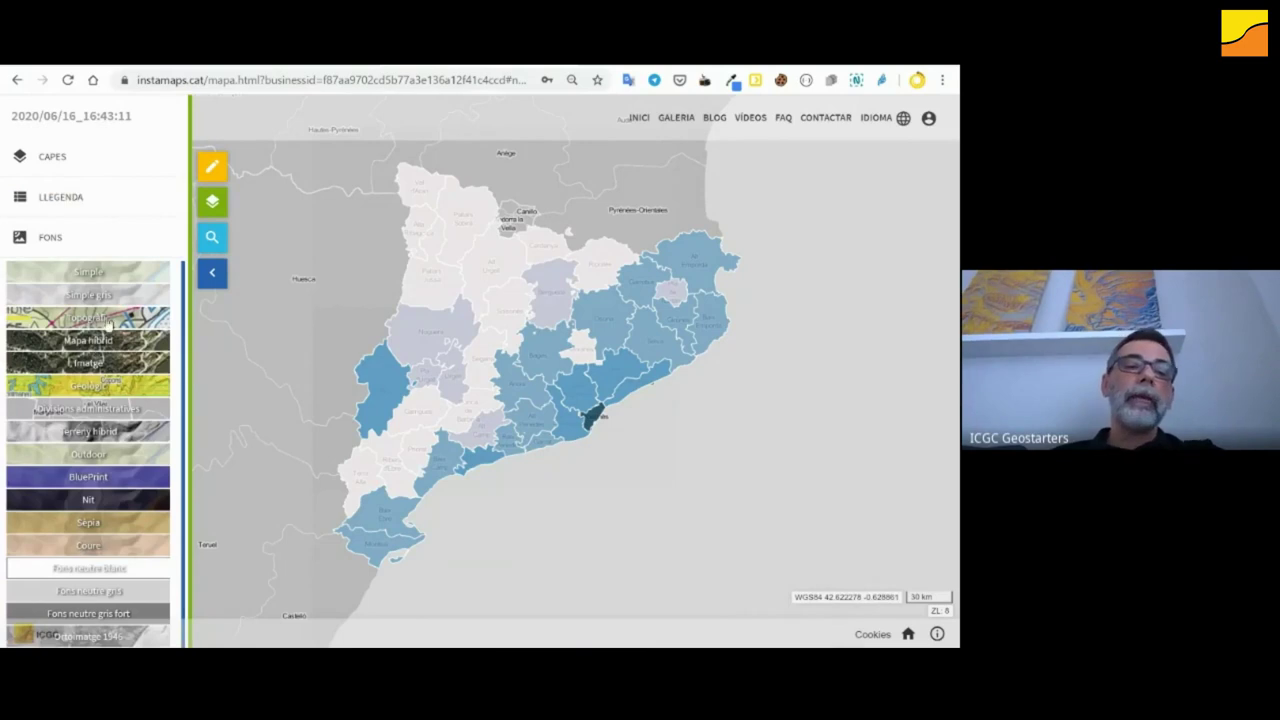
left_click(109, 323)
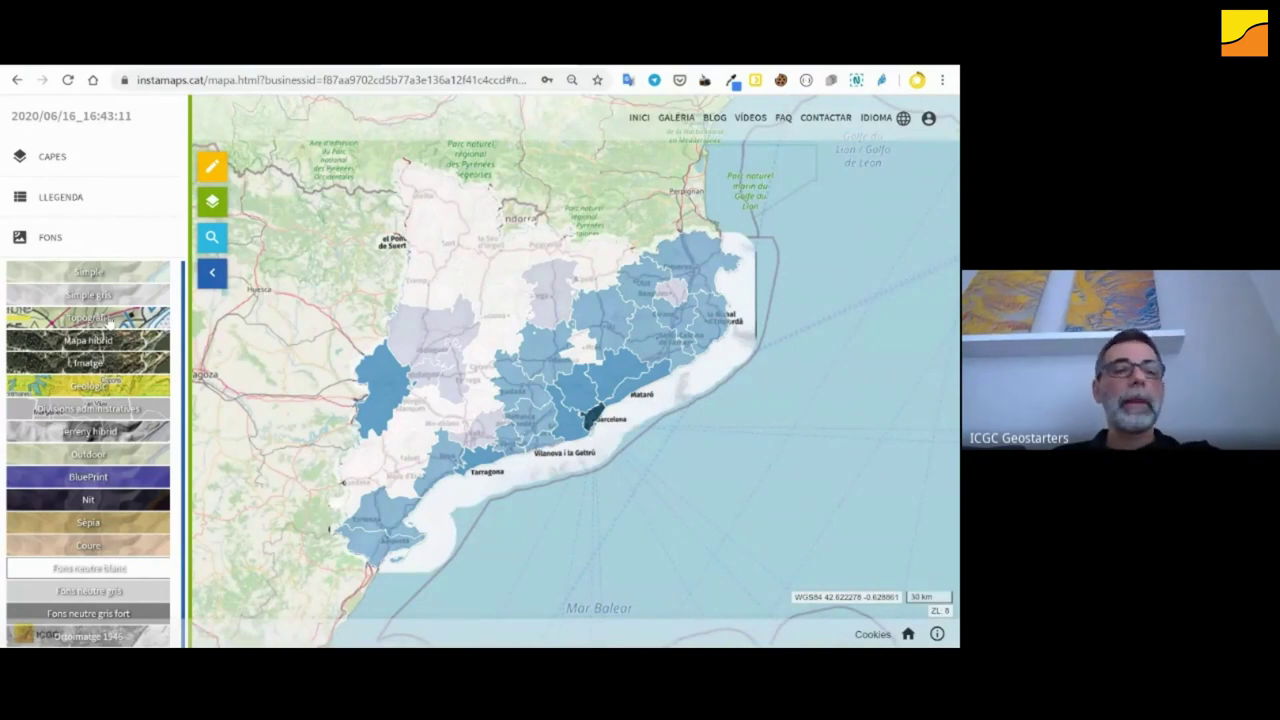
left_click(115, 278)
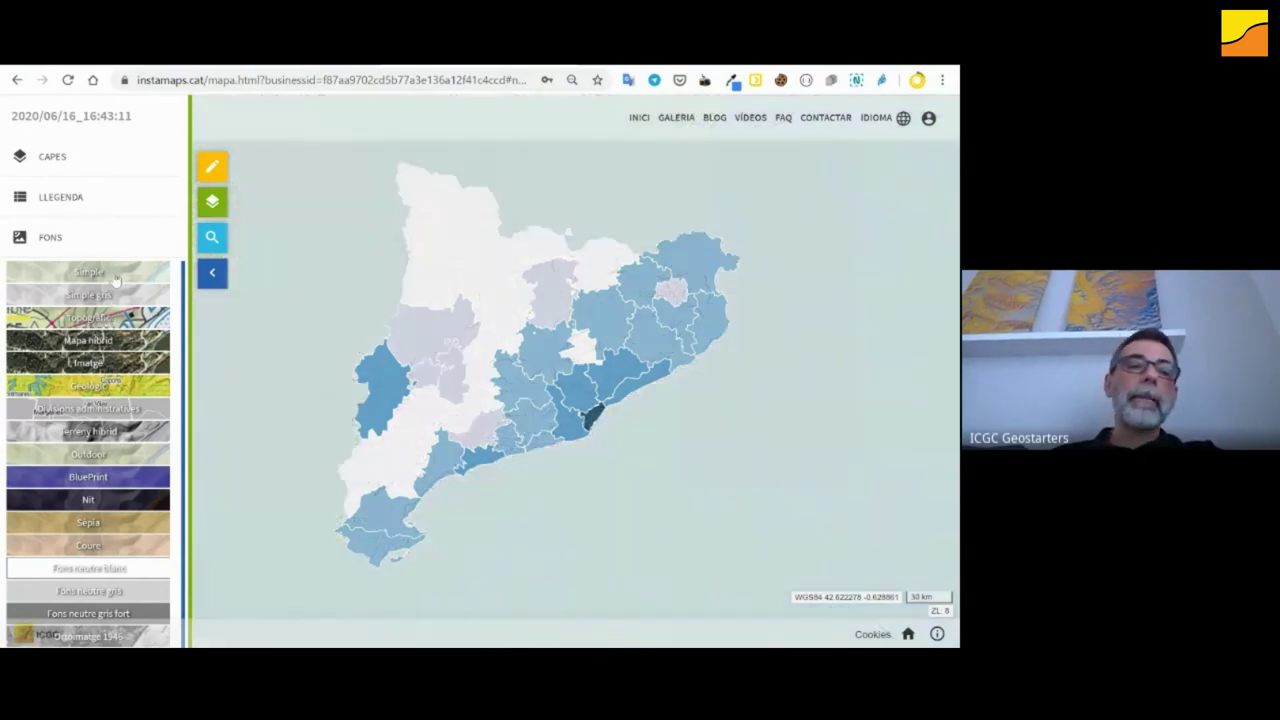
left_click(105, 298)
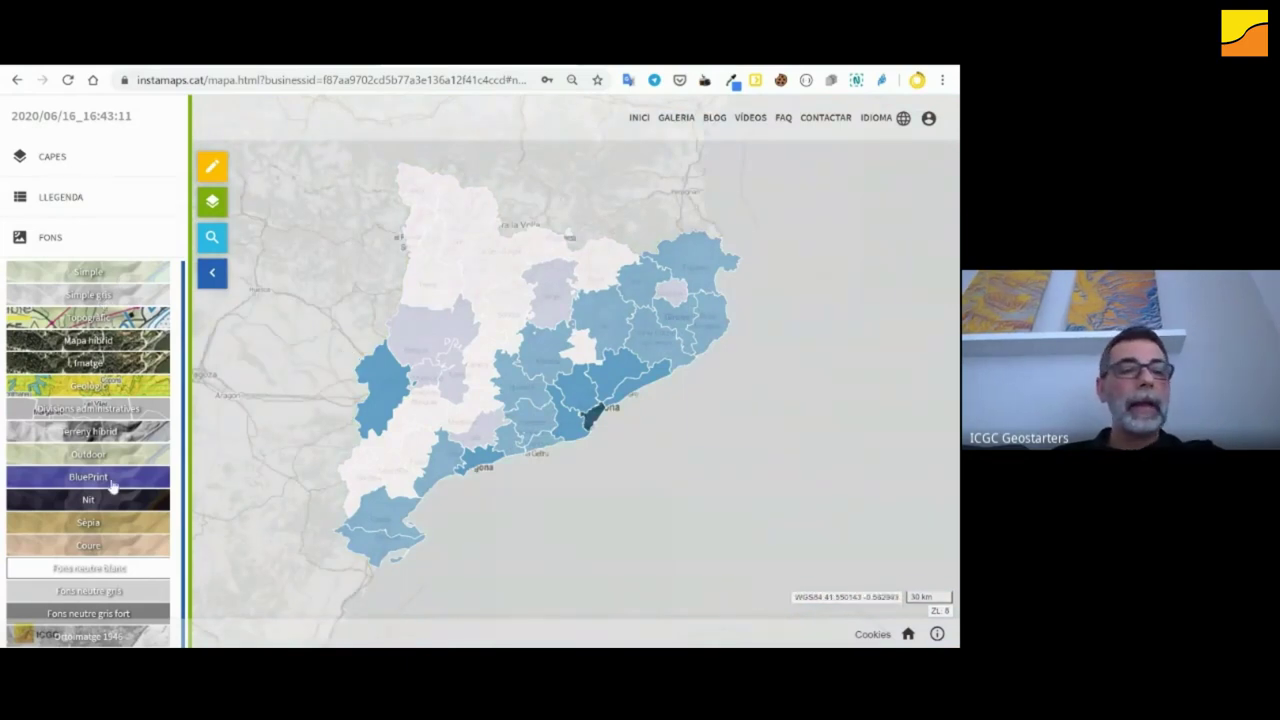
scroll(115, 477, "down", 3)
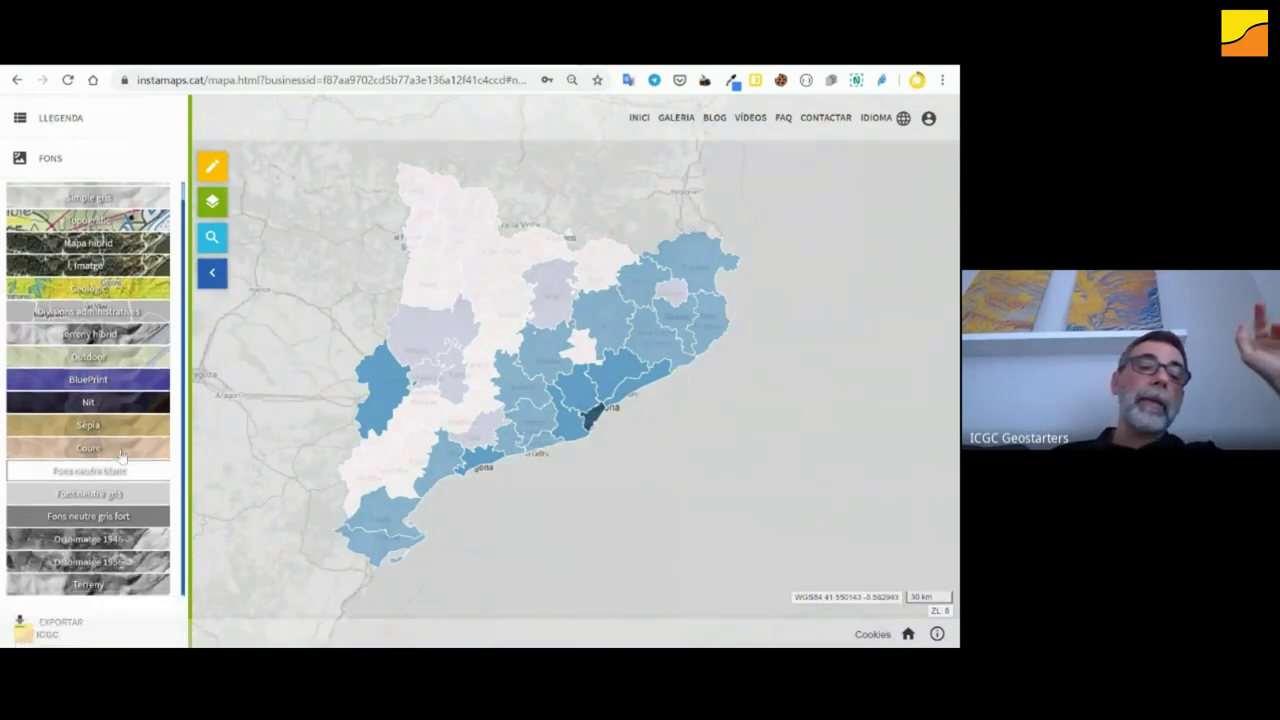
left_click(114, 522)
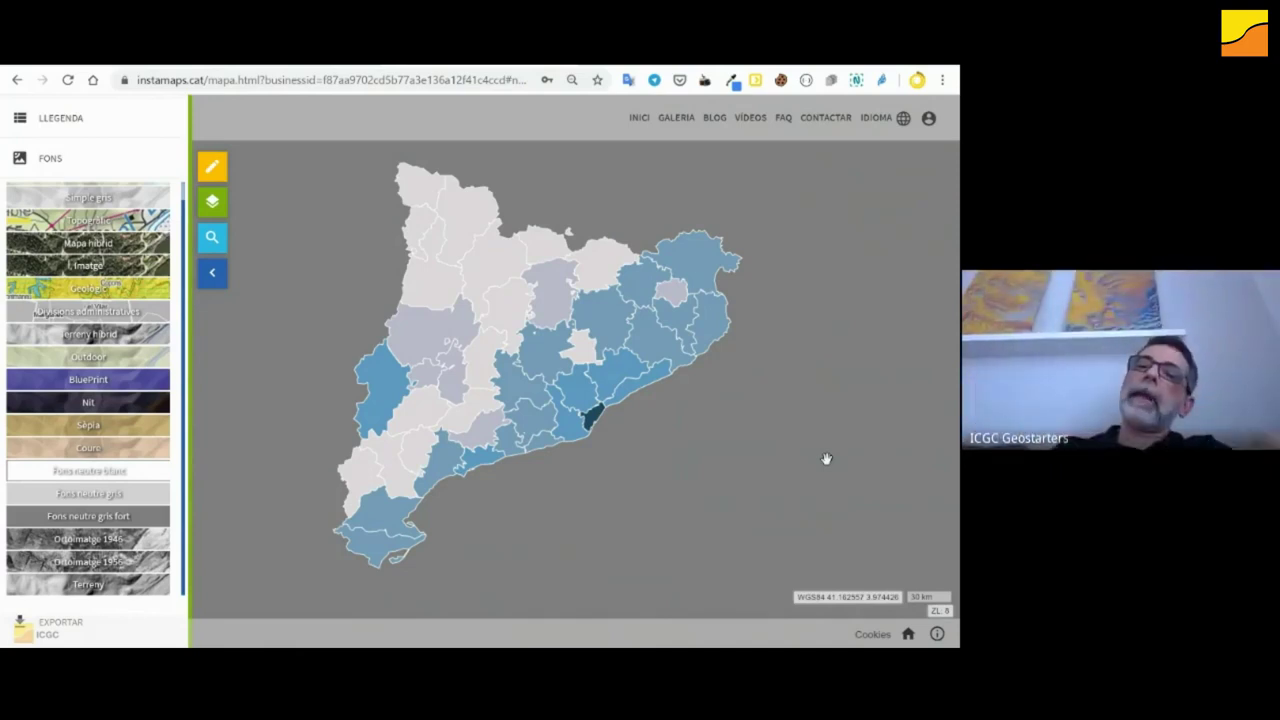
- Inspect the attributes of the Baix Empordà comarca on the map and close its information
left_click(720, 322)
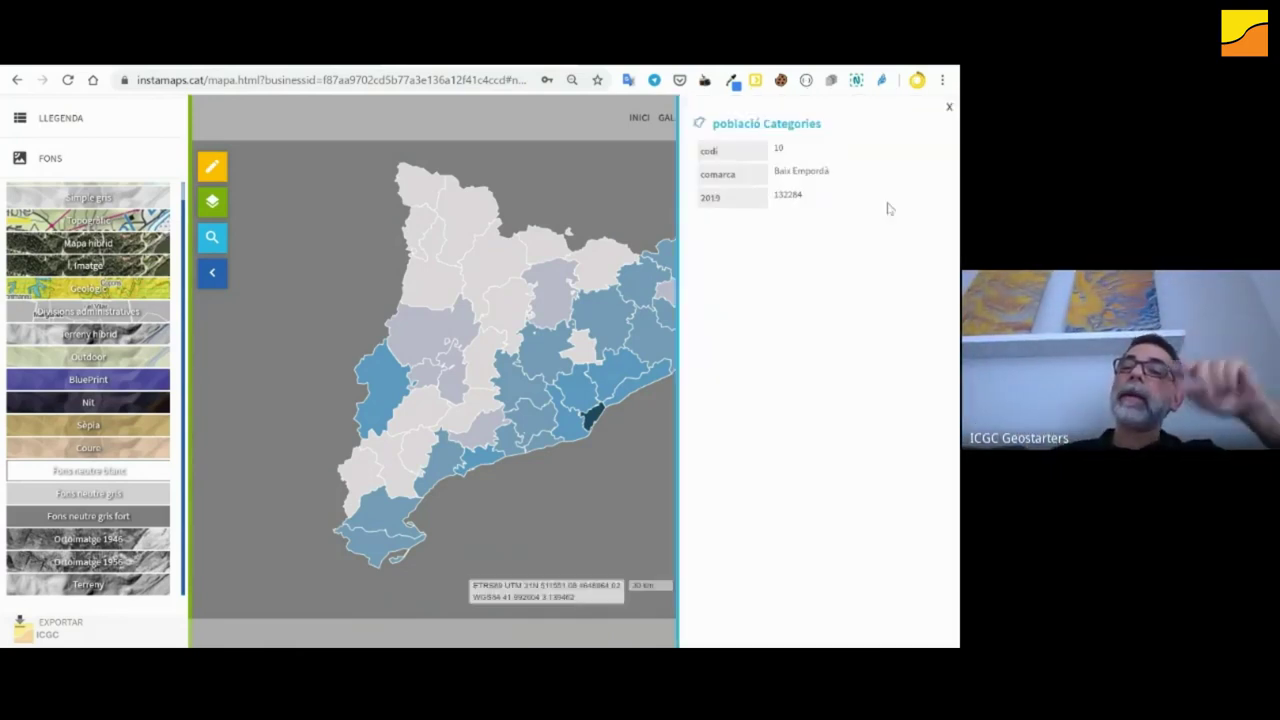
left_click(950, 108)
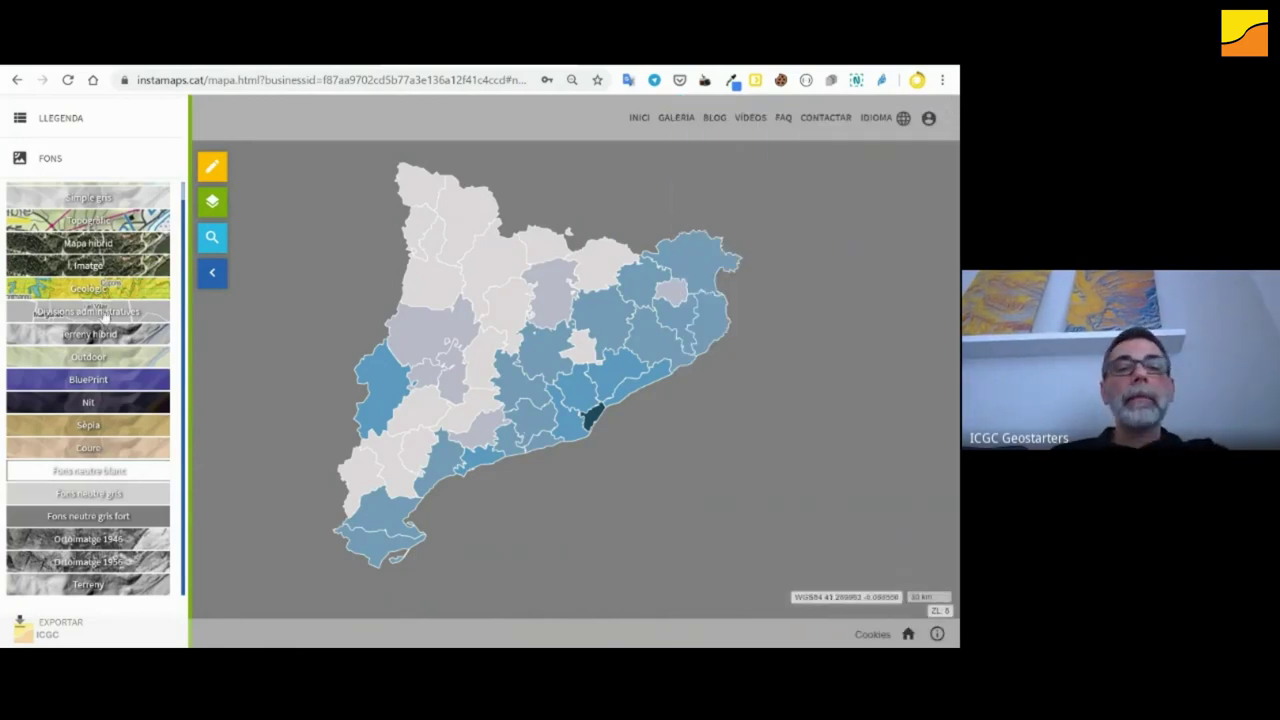
- Switch the base map to Divisions administratives and check its labels beneath the population layer
left_click(104, 317)
scroll(507, 405, "up", 1)
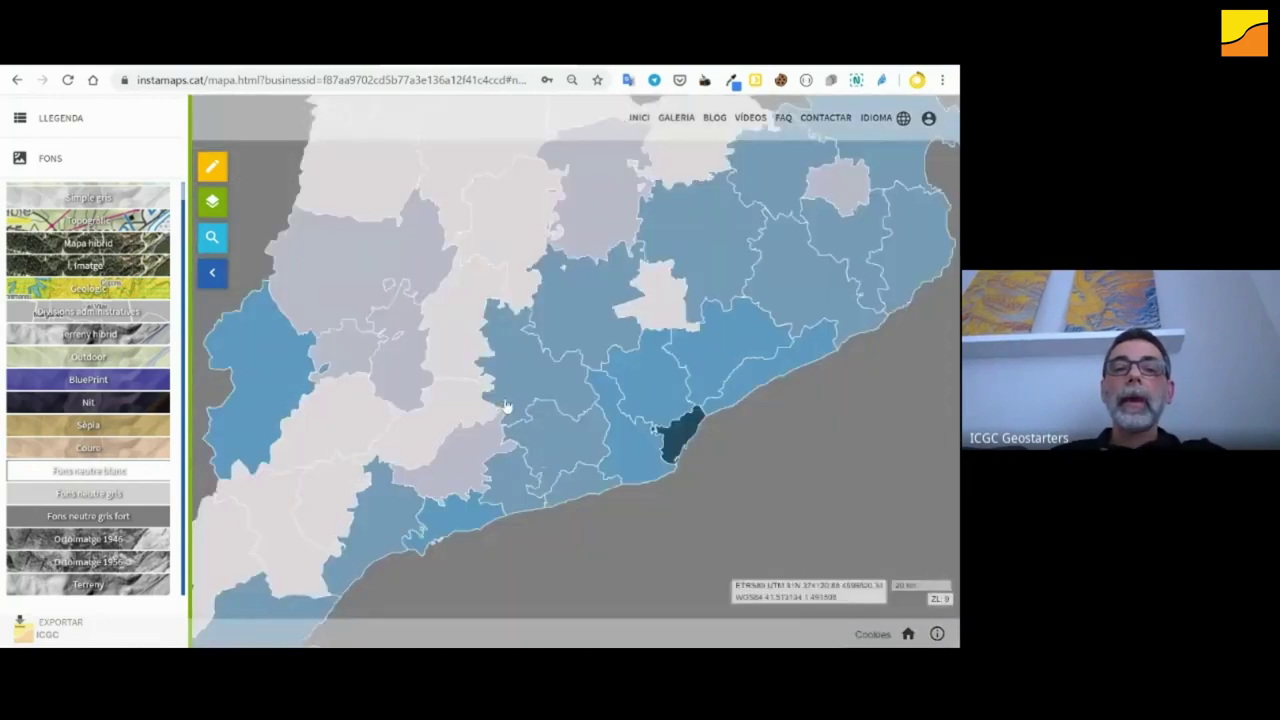
scroll(479, 373, "up", 2)
scroll(479, 373, "down", 2)
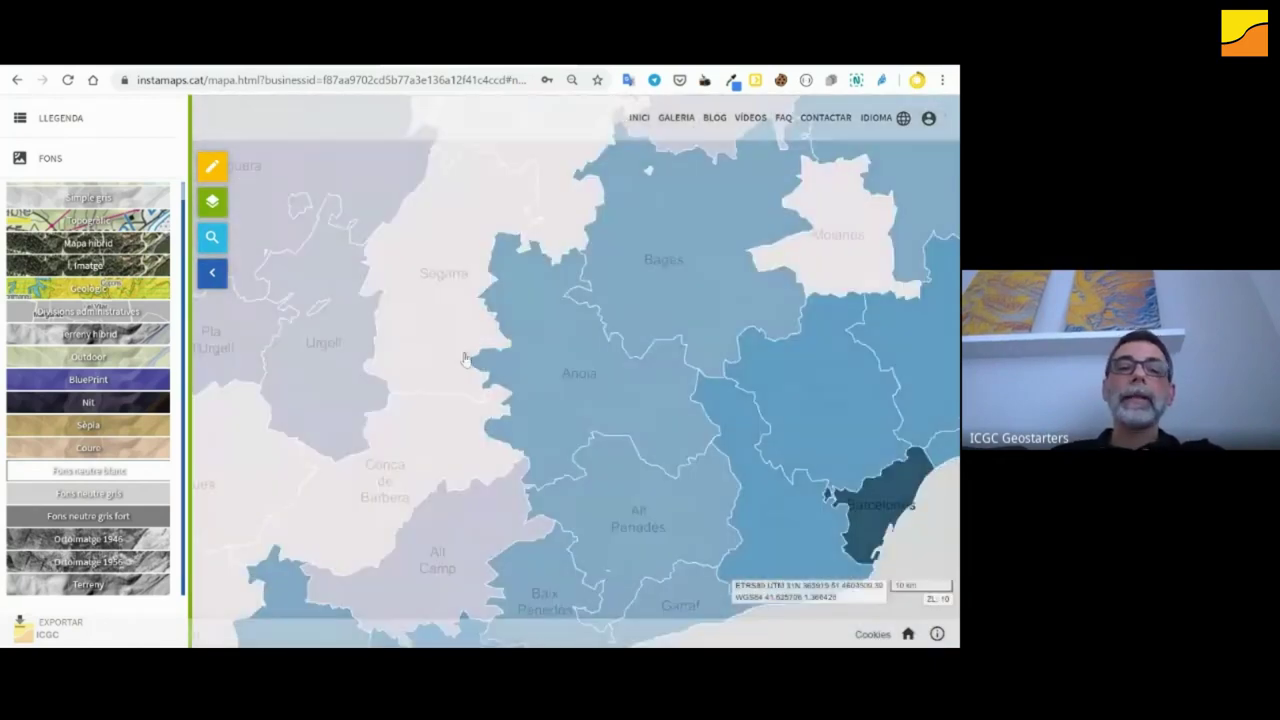
scroll(443, 331, "up", 1)
scroll(561, 323, "up", 1)
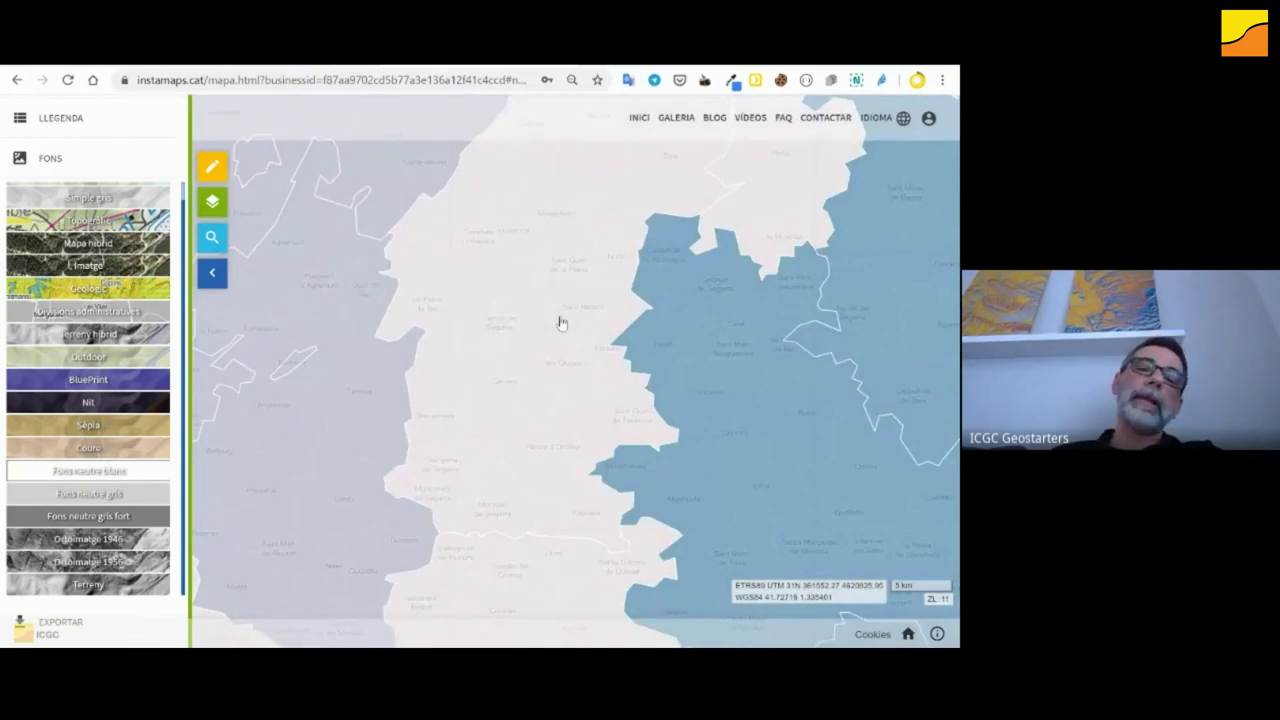
scroll(561, 323, "down", 3)
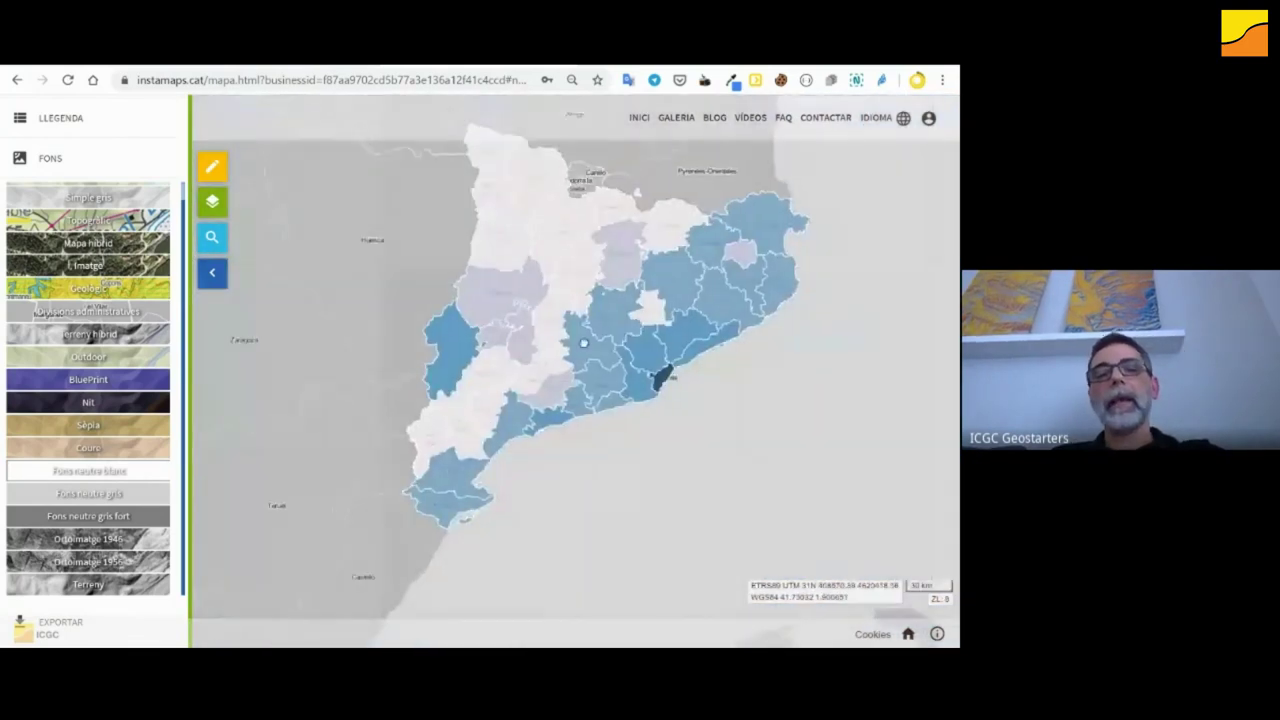
left_click_drag(583, 343, 540, 346)
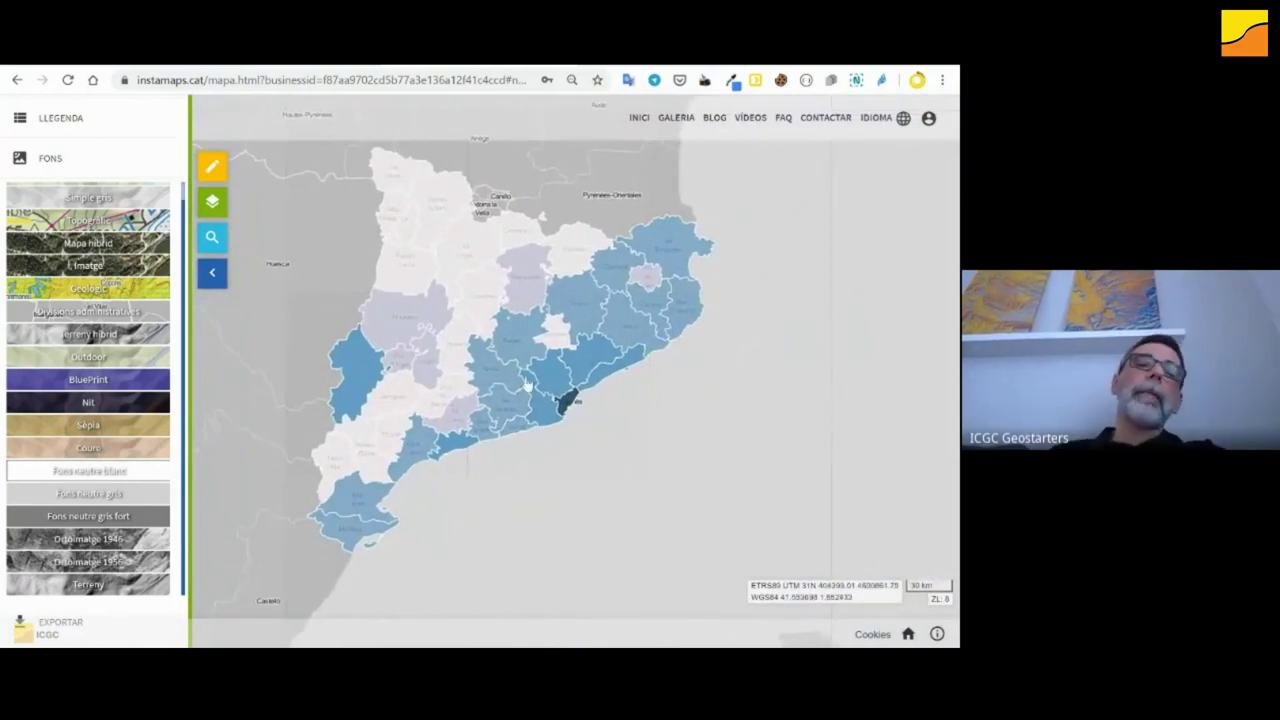
- Start publishing the map and name it "Població de Catalunya de 2019"
left_click(211, 171)
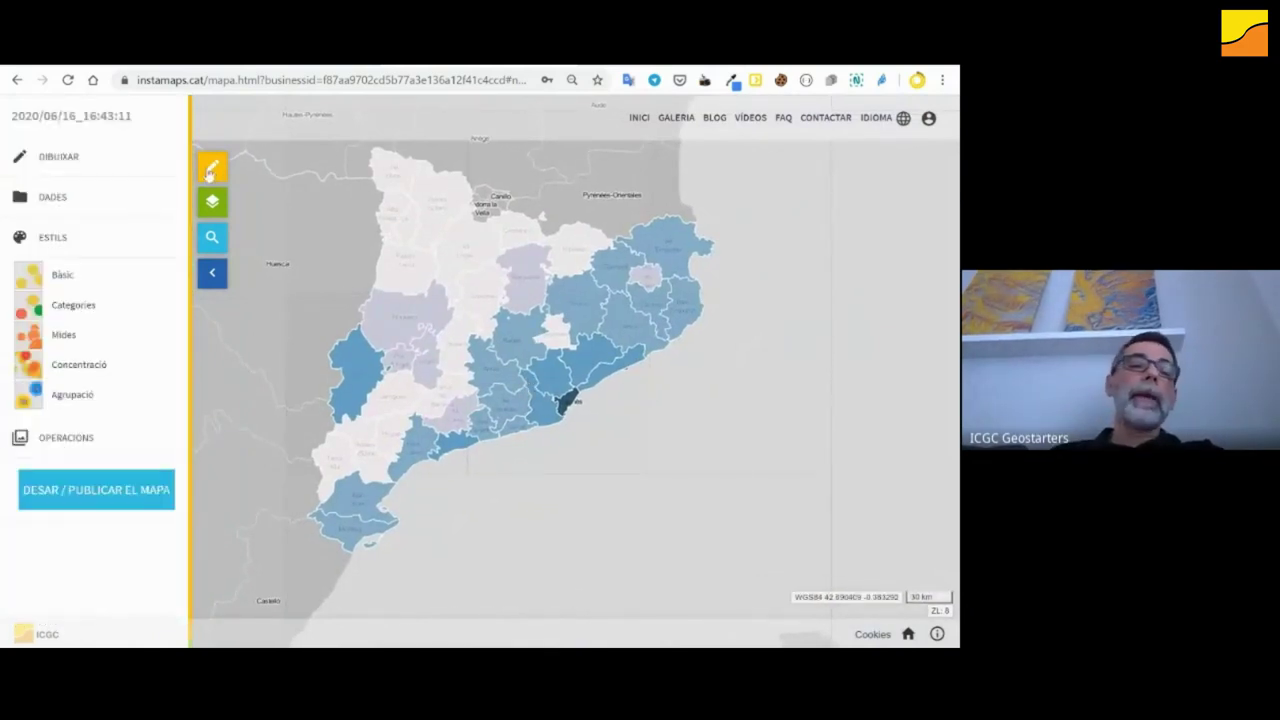
left_click(122, 493)
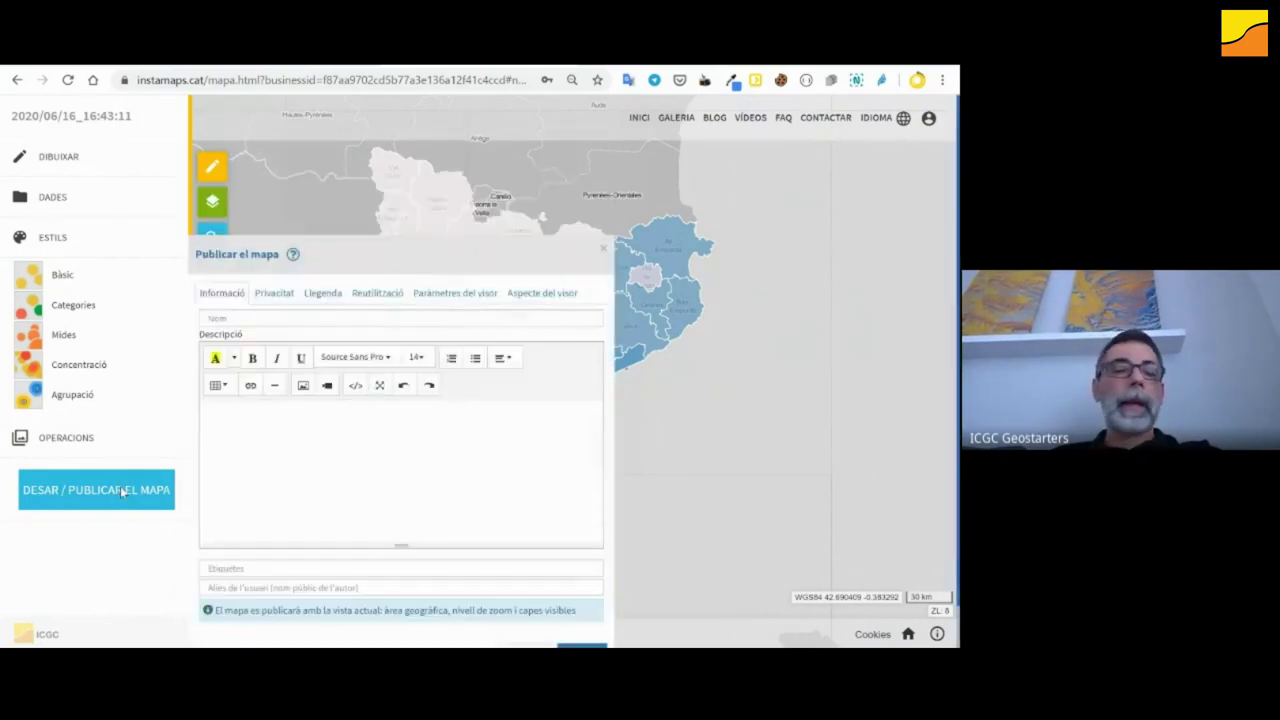
left_click(274, 320)
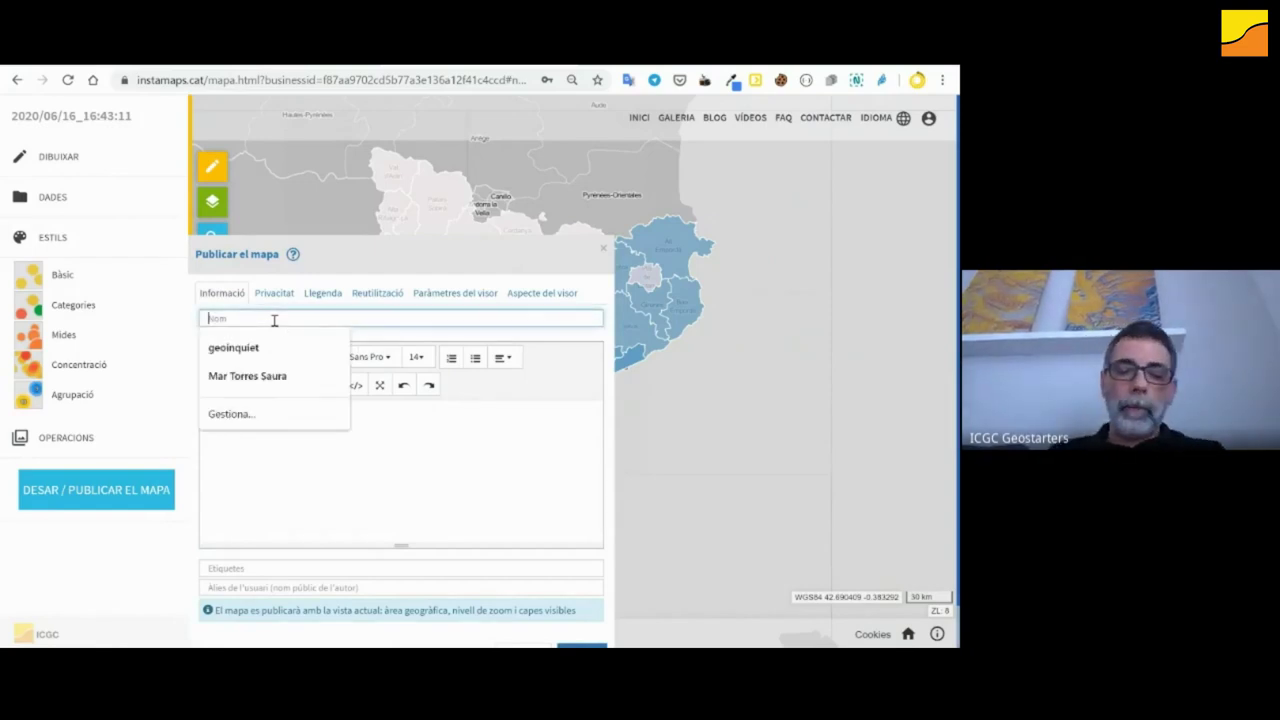
type("Po")
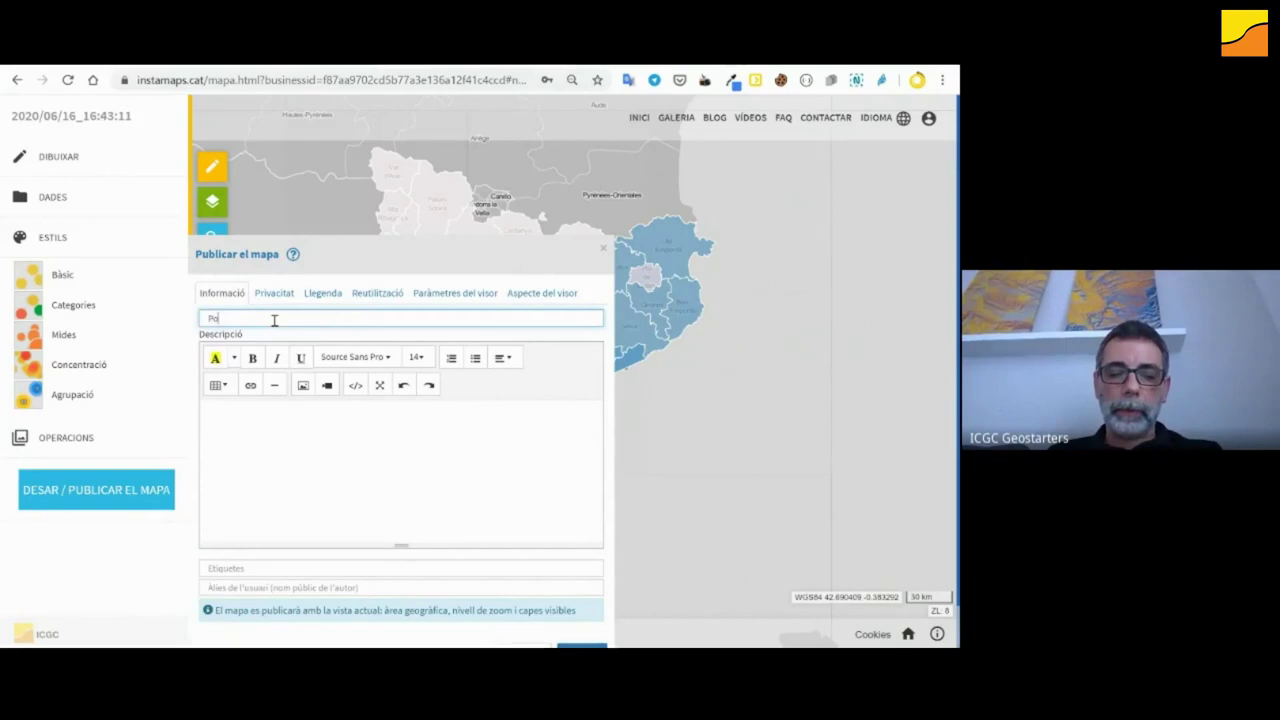
type("blació de Catalunya de 2019")
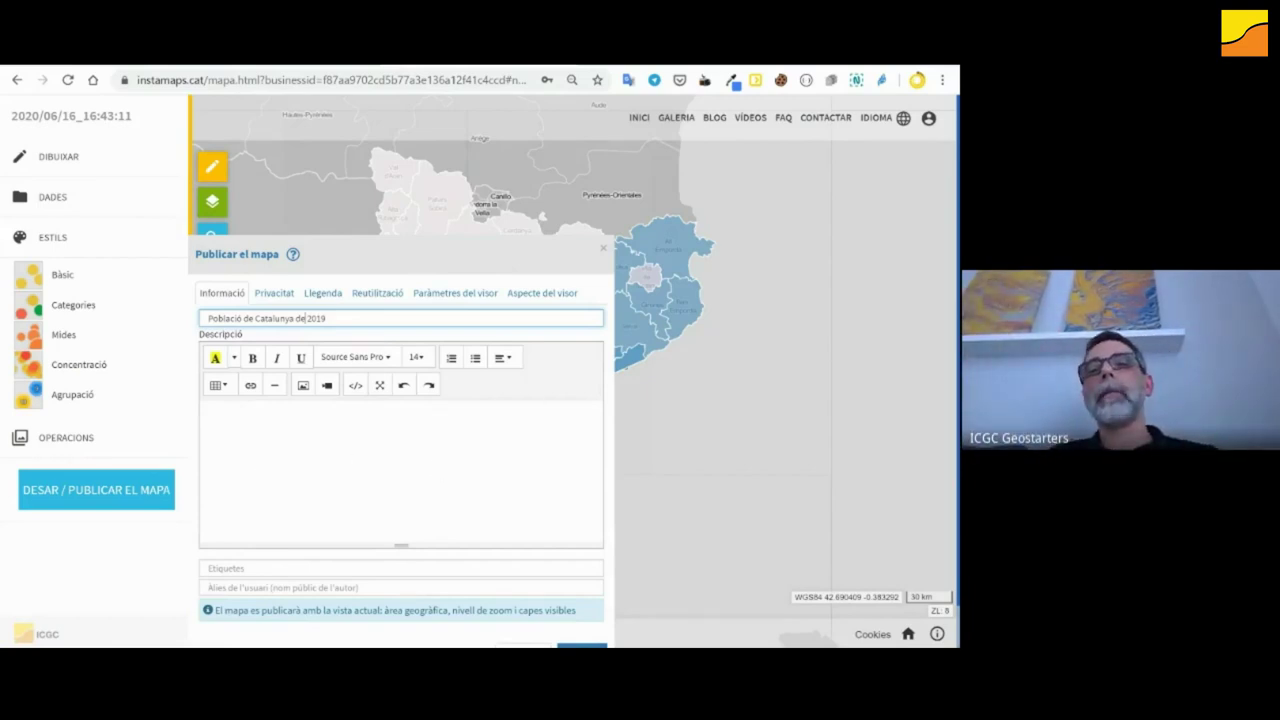
- Search the web for "poblacio catalunya" in a new browser tab and open the Viquipèdia article Demografia de Catalunya
key("ctrl+t")
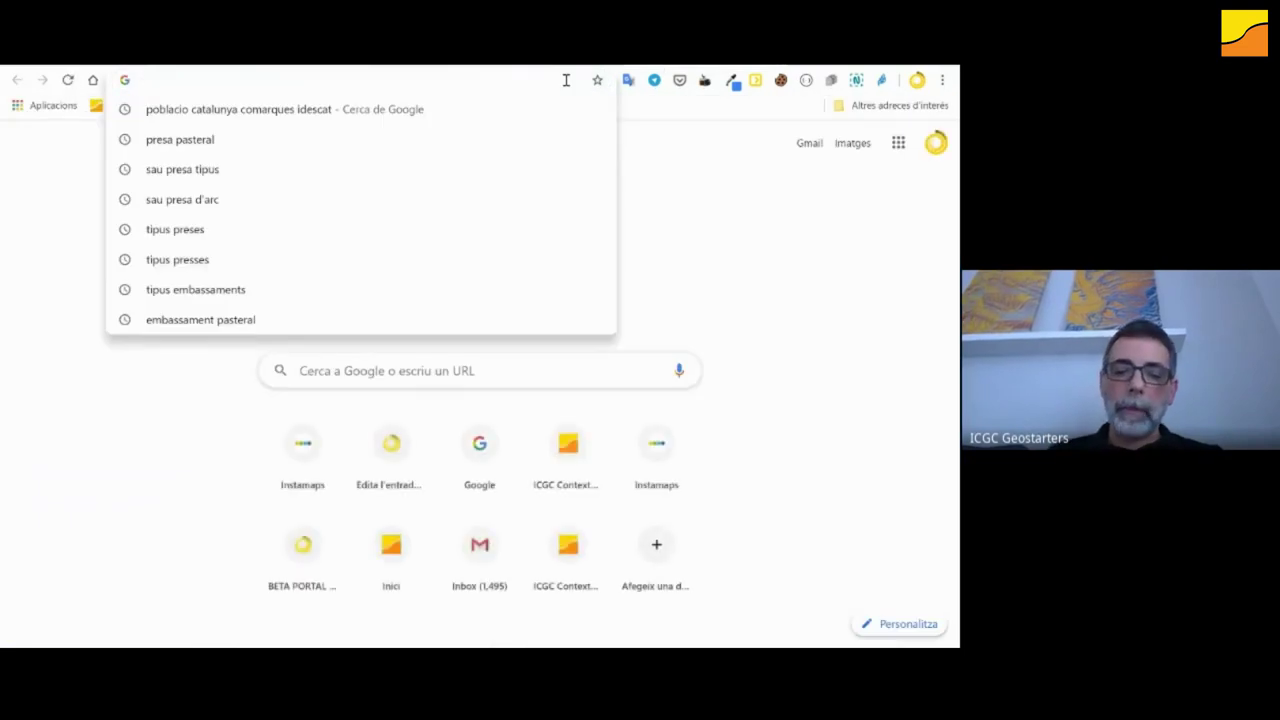
type("poblacio ")
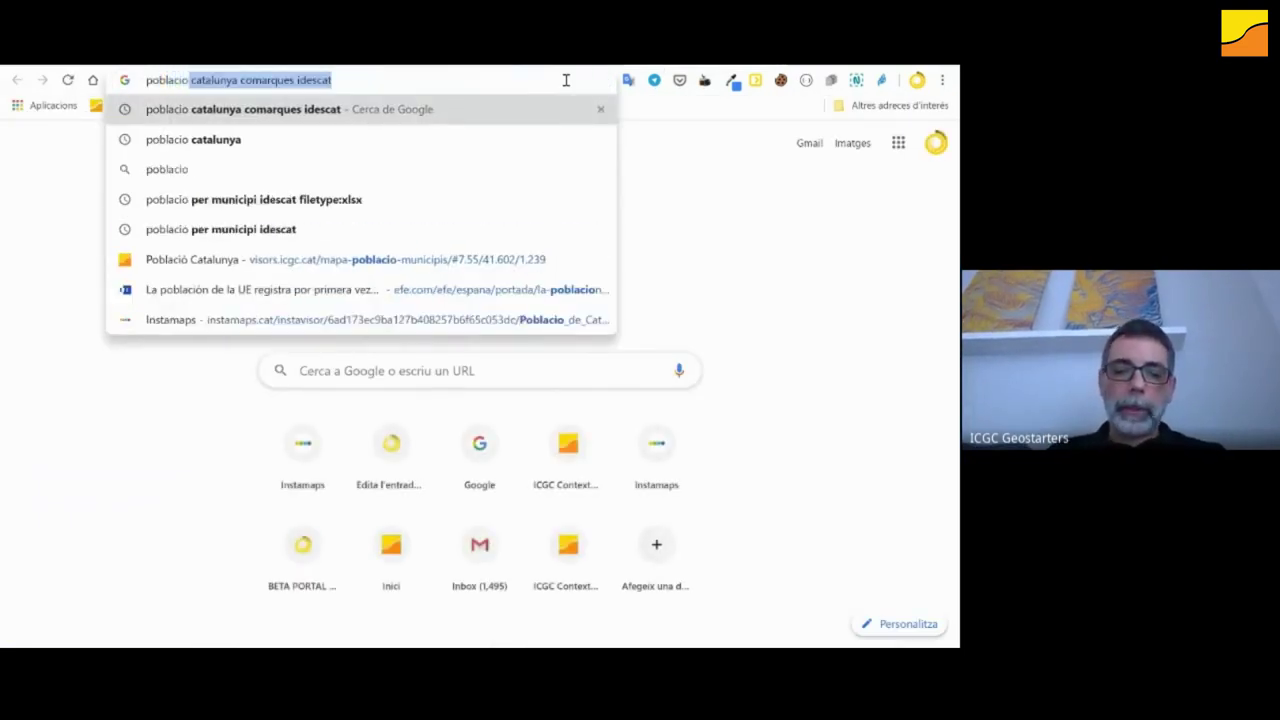
type("catalu")
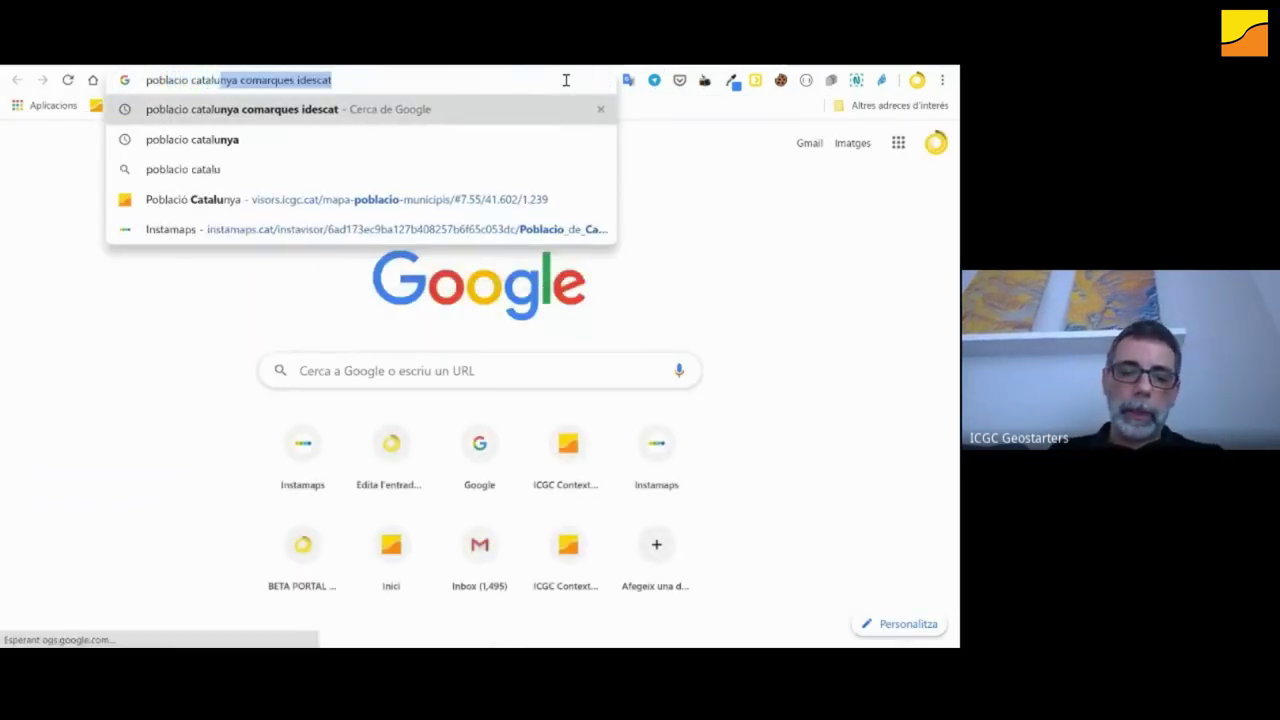
type("nya")
key("Delete")
key("Return")
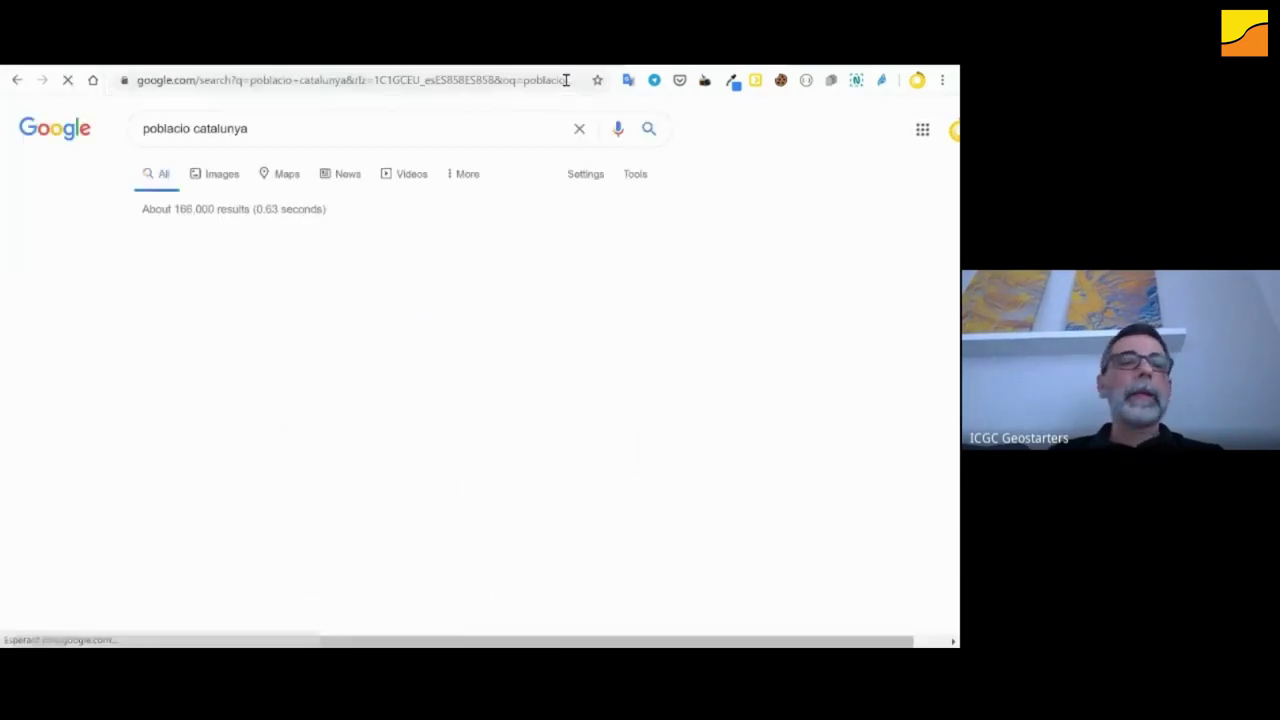
scroll(276, 360, "down", 5)
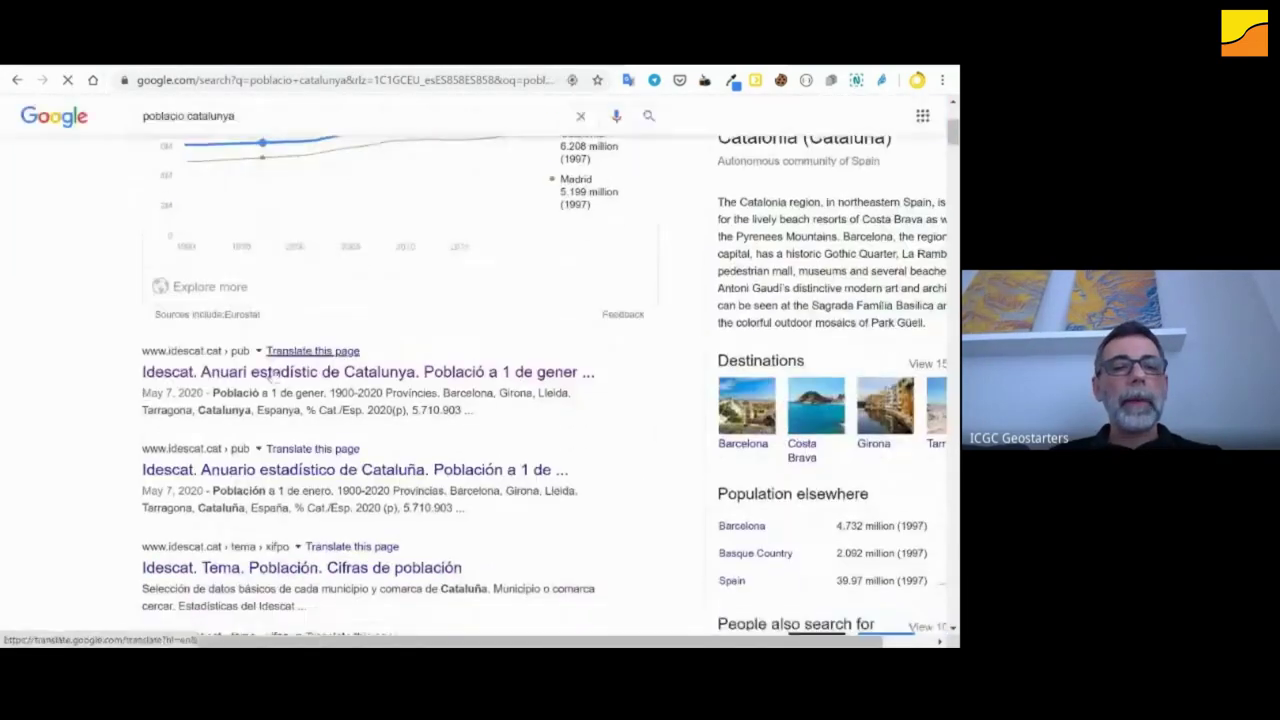
scroll(274, 373, "down", 3)
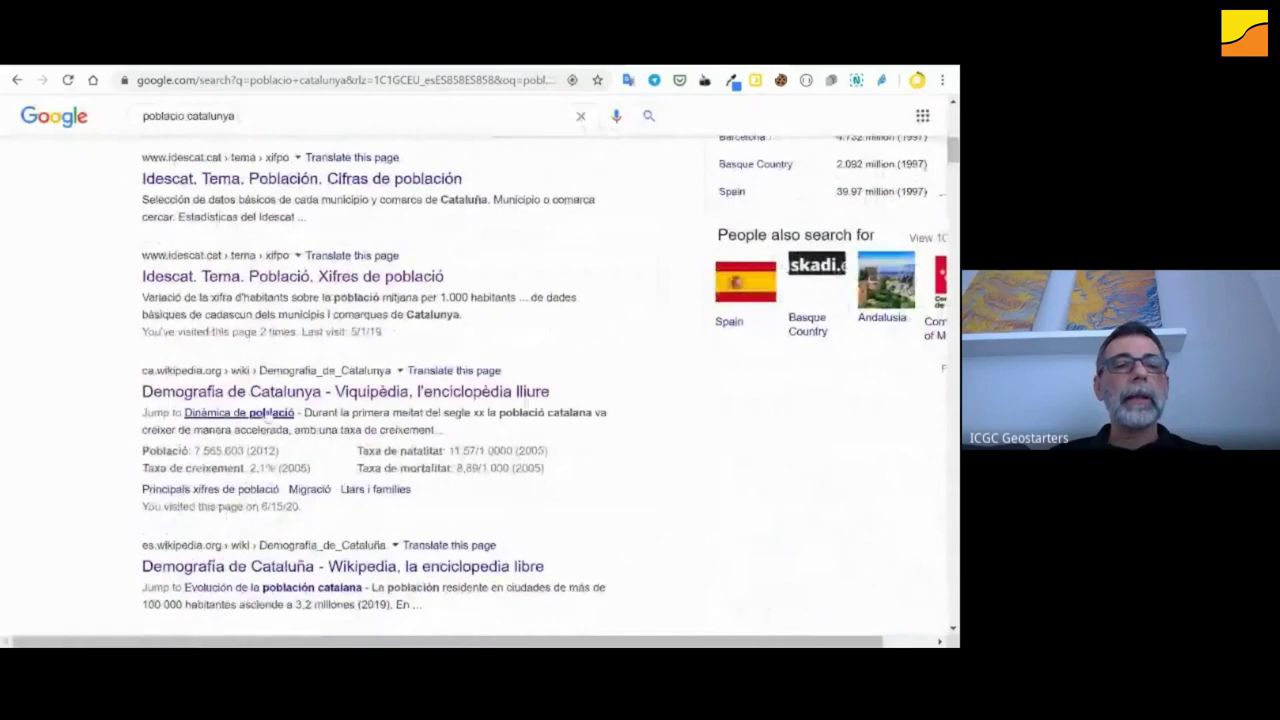
left_click(274, 392)
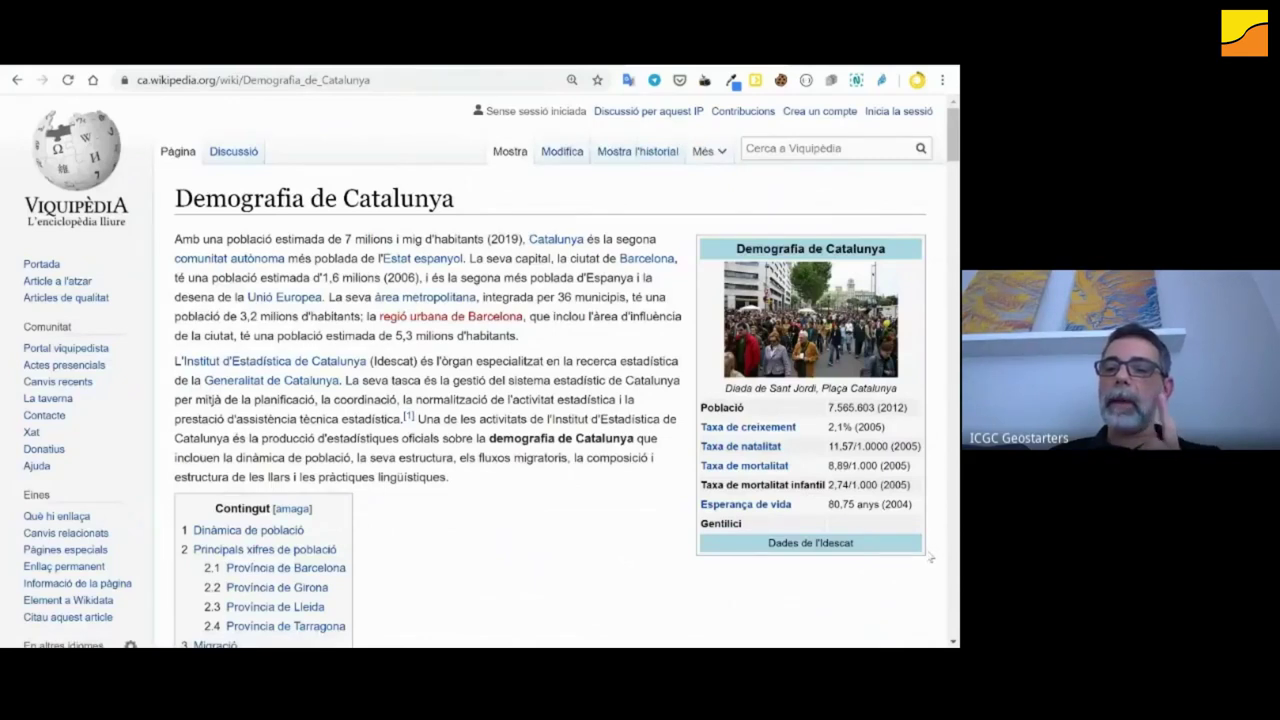
- Copy the Demografia de Catalunya infobox from the article and paste it into the map's description in InstaMaps
left_click_drag(930, 558, 175, 236)
left_click(745, 575)
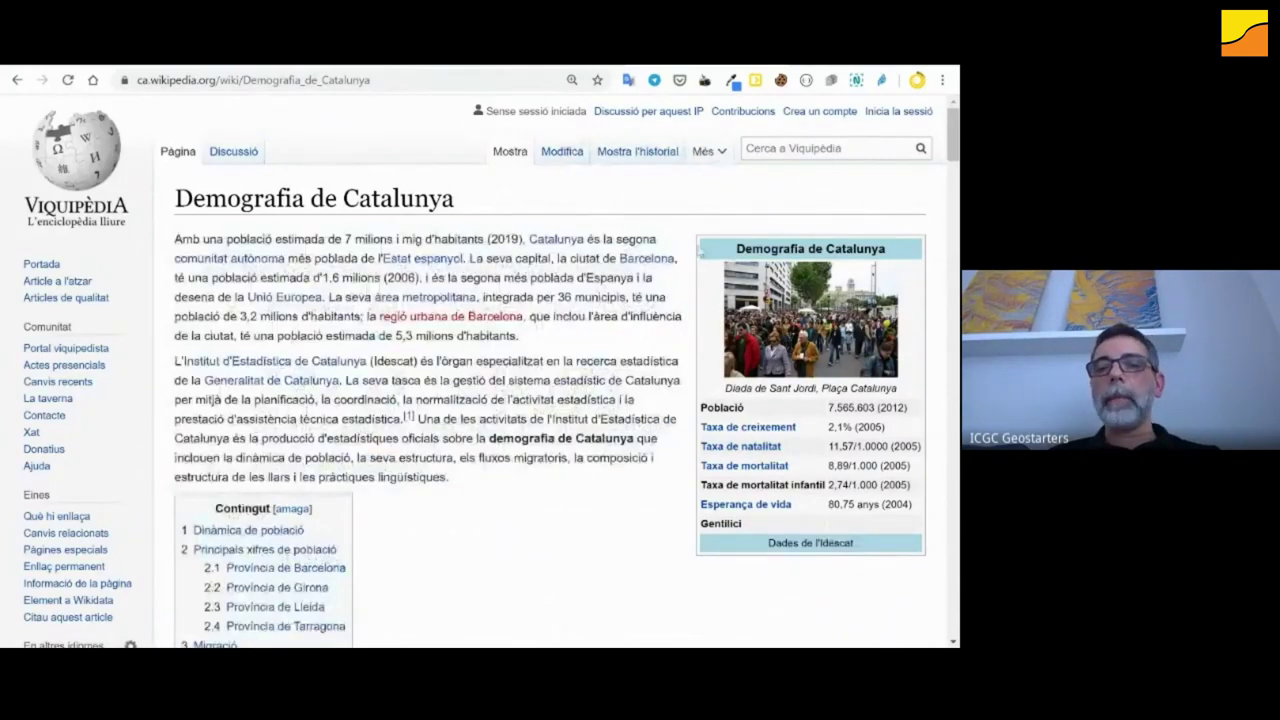
left_click_drag(737, 261, 918, 548)
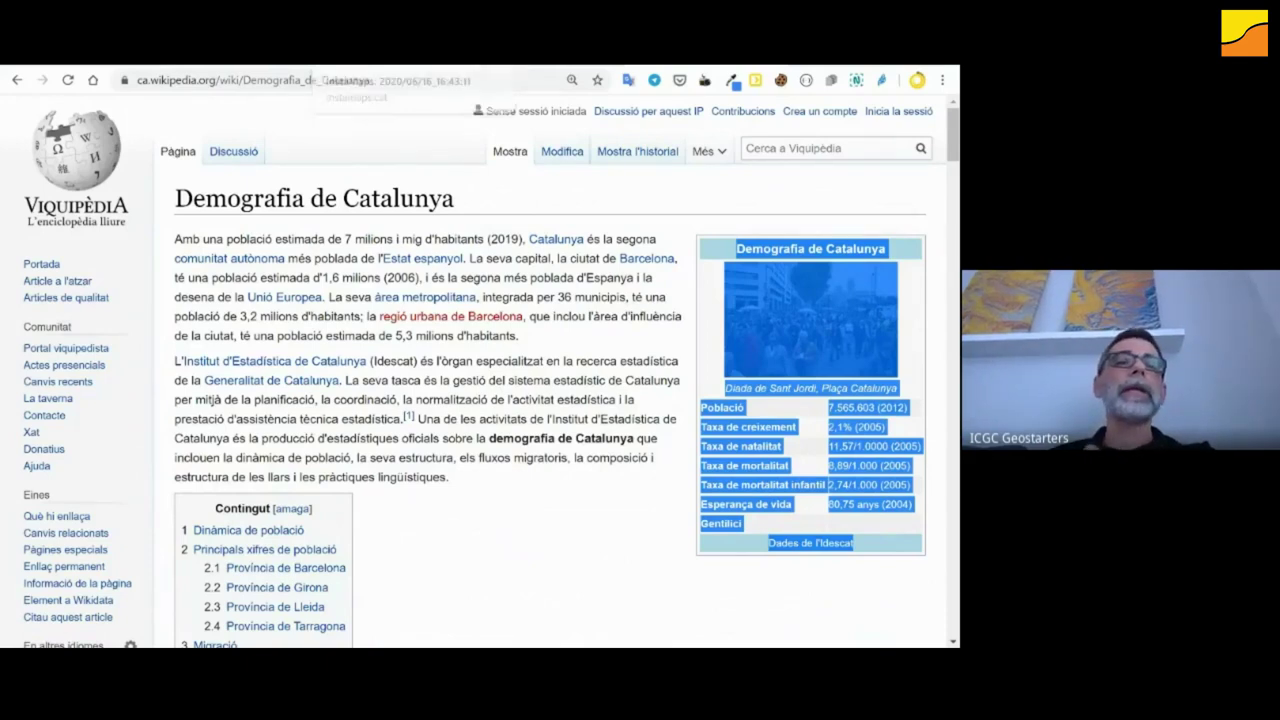
left_click(366, 60)
left_click(259, 424)
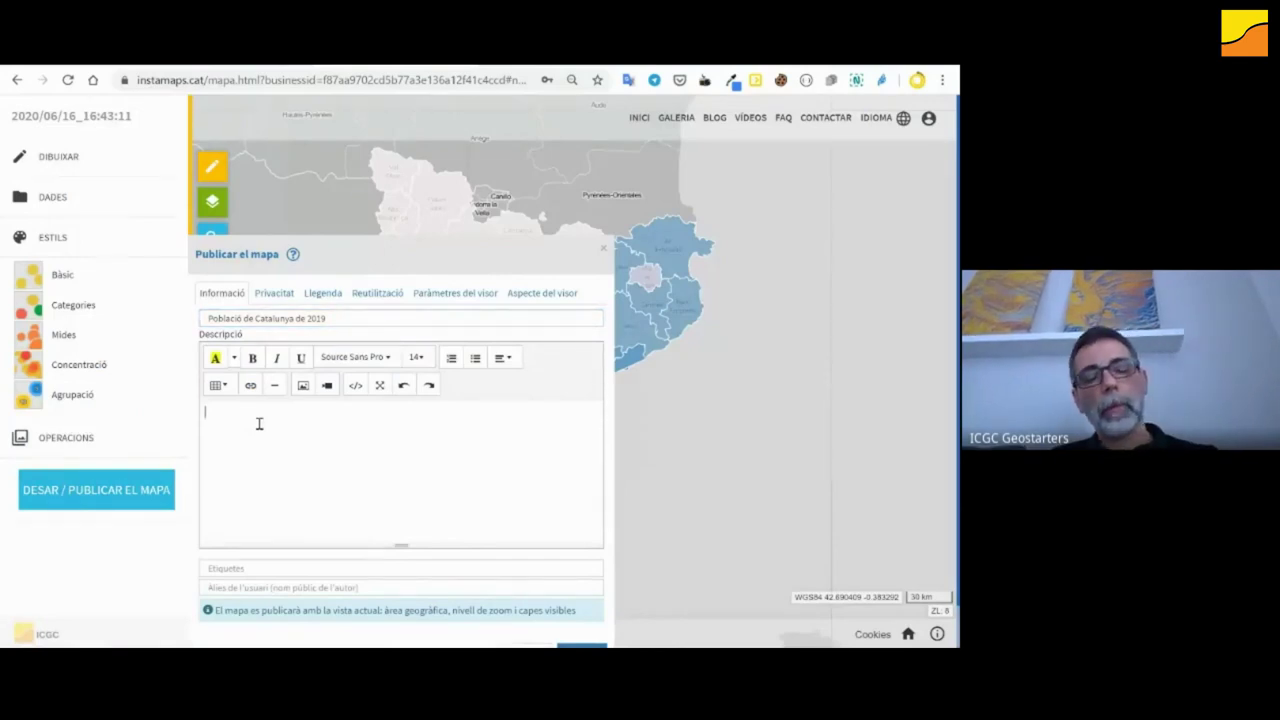
key("ctrl+v")
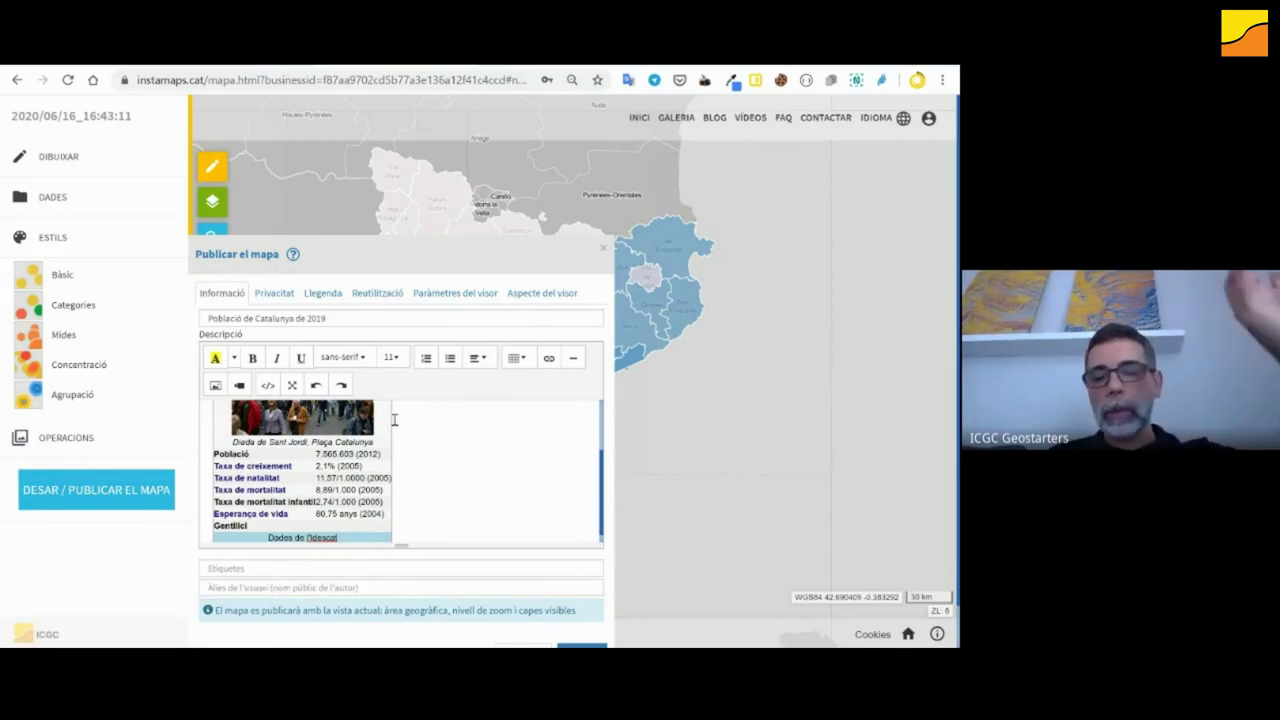
- Review the map's privacy options and include all interval symbols in its legend, leaving out the general població symbol
left_click(262, 293)
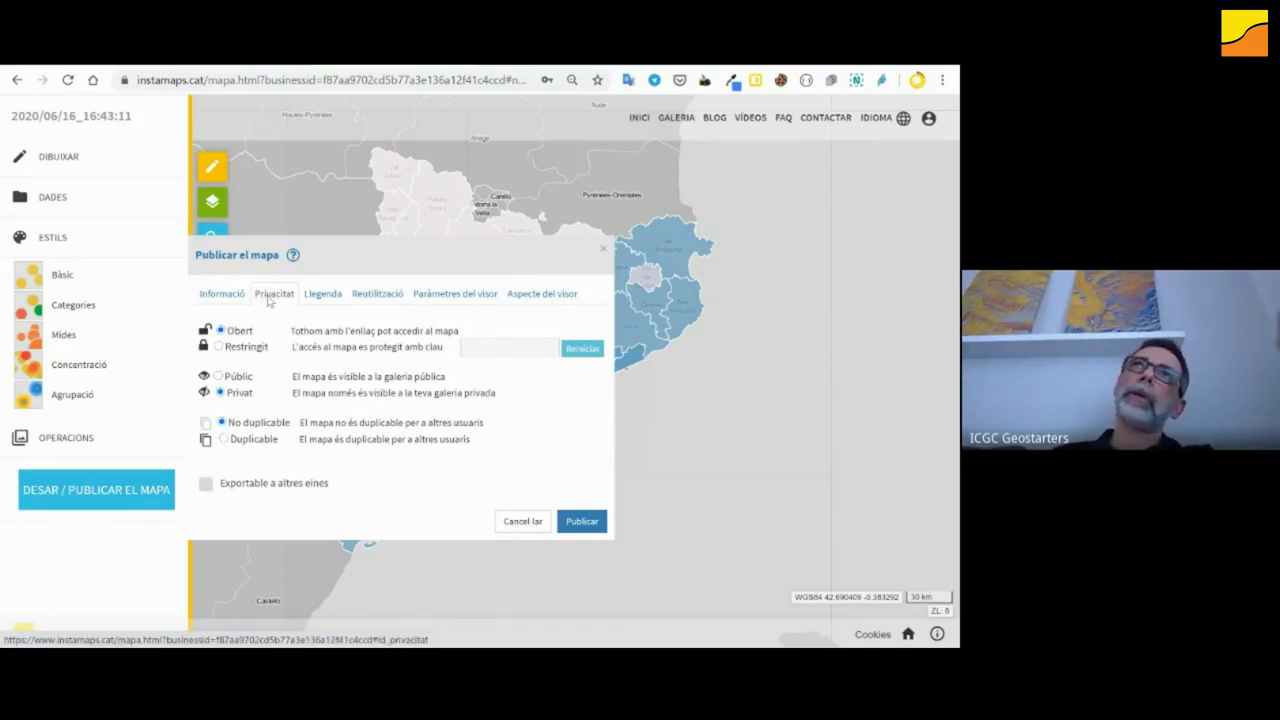
left_click(323, 296)
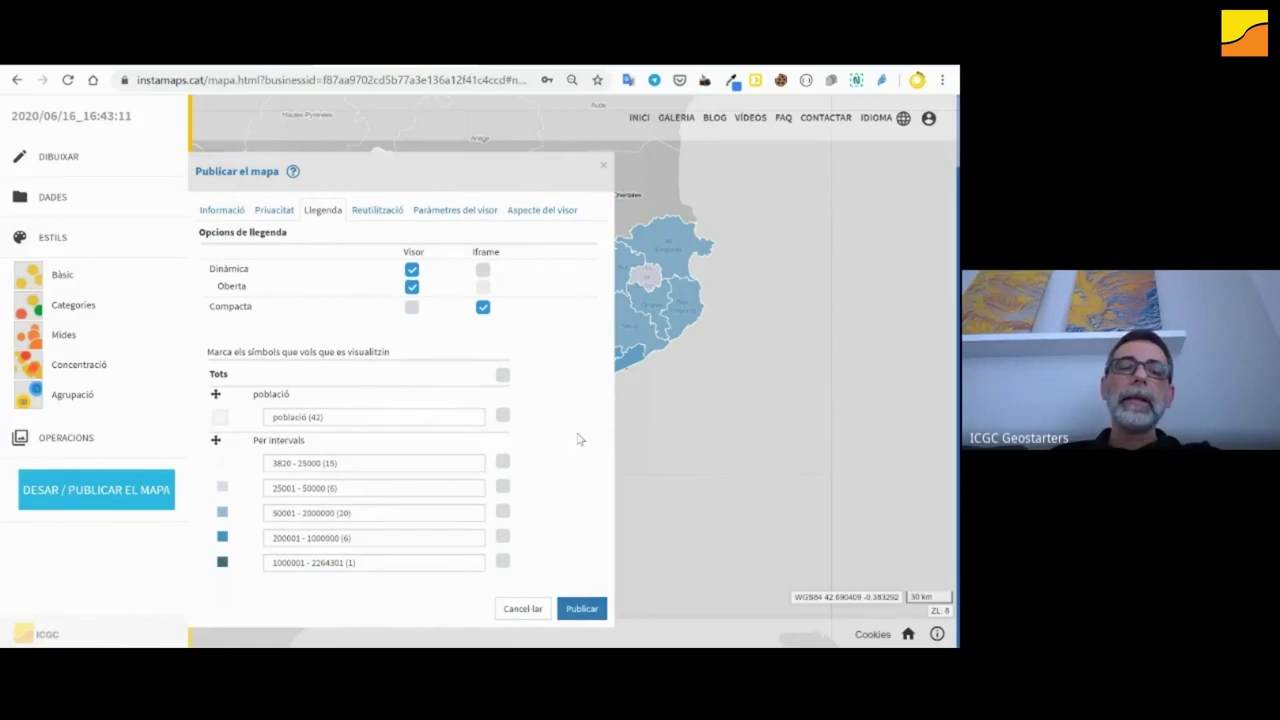
left_click(503, 375)
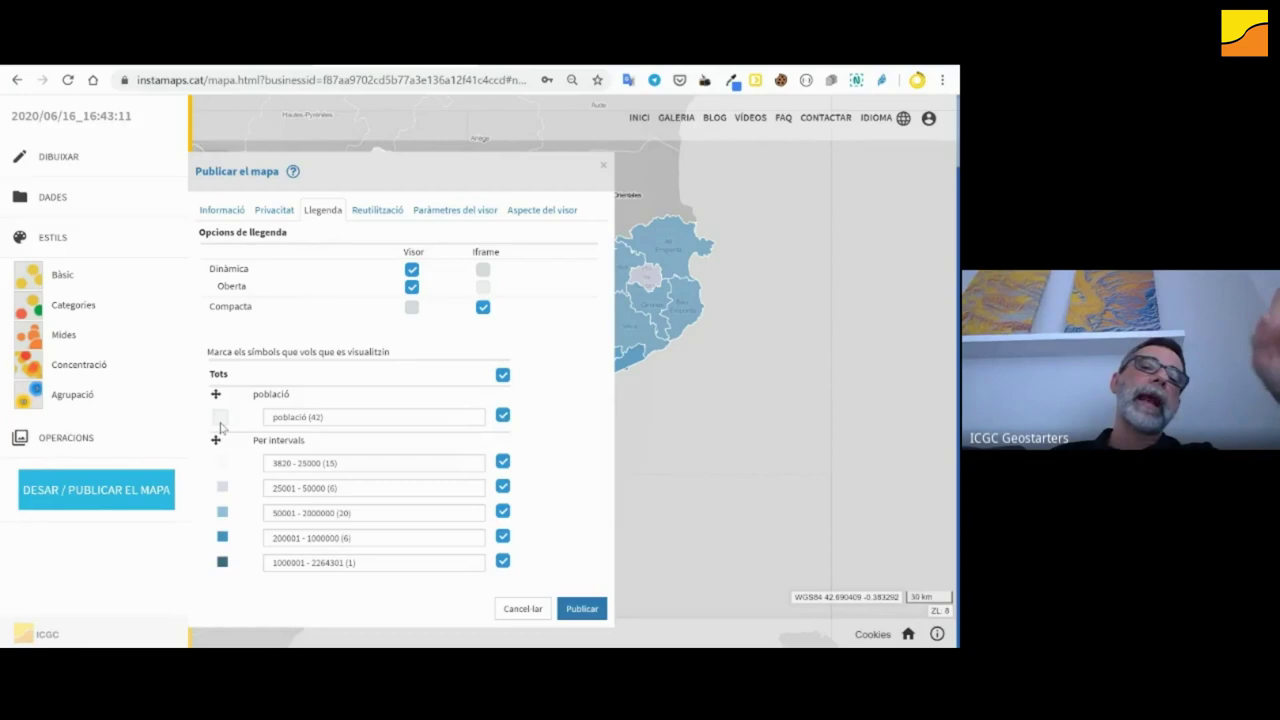
left_click(503, 416)
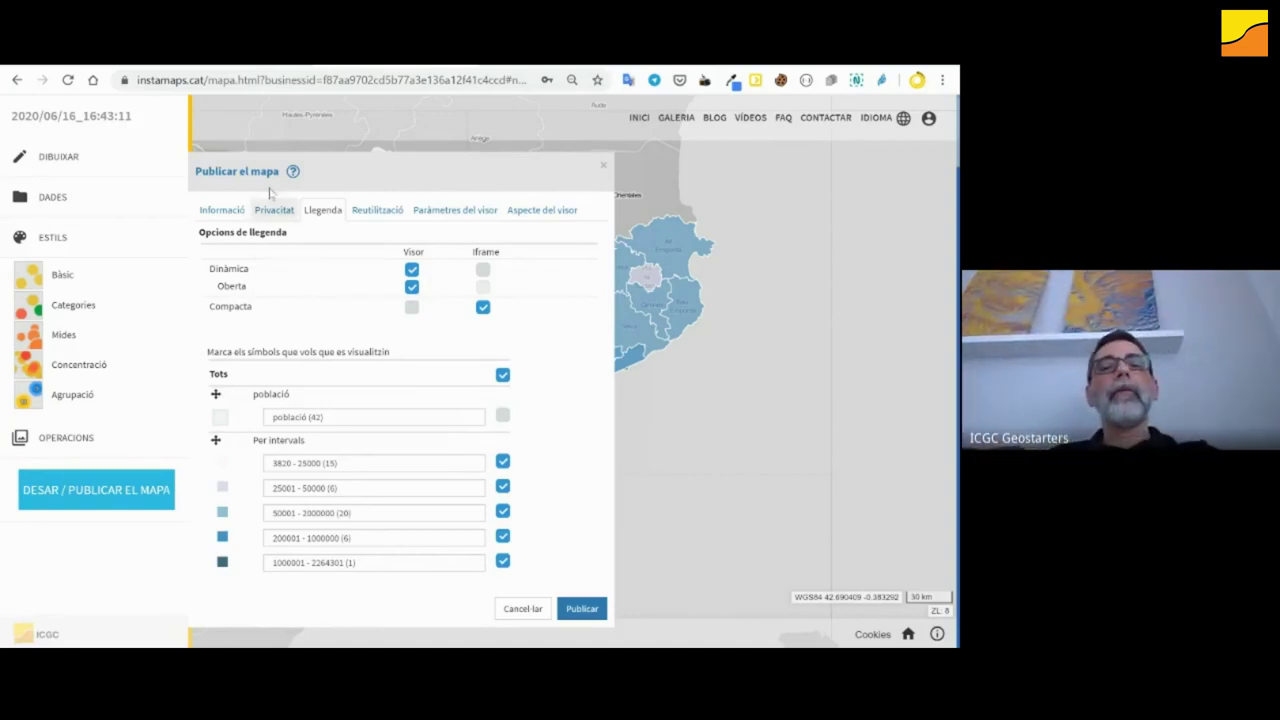
- Check the layer reuse options and disable every enabled control in the viewer parameters, for both Visor and Iframe
left_click(365, 212)
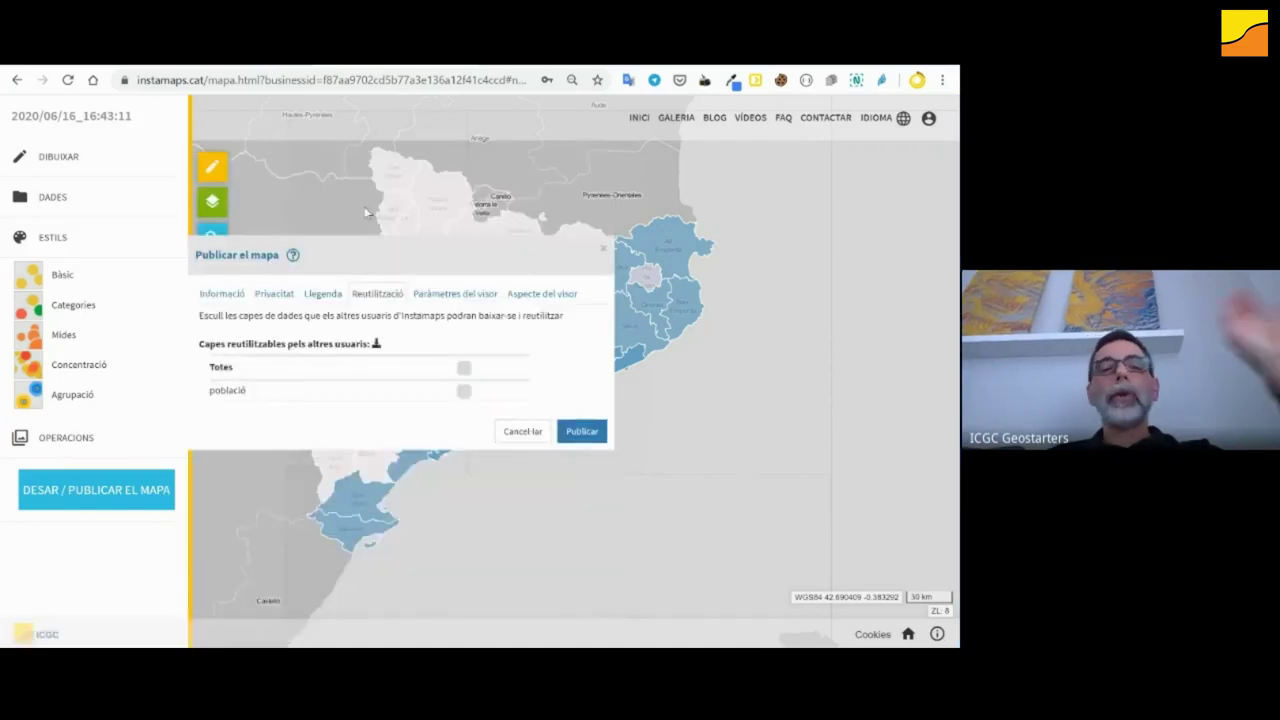
left_click(475, 296)
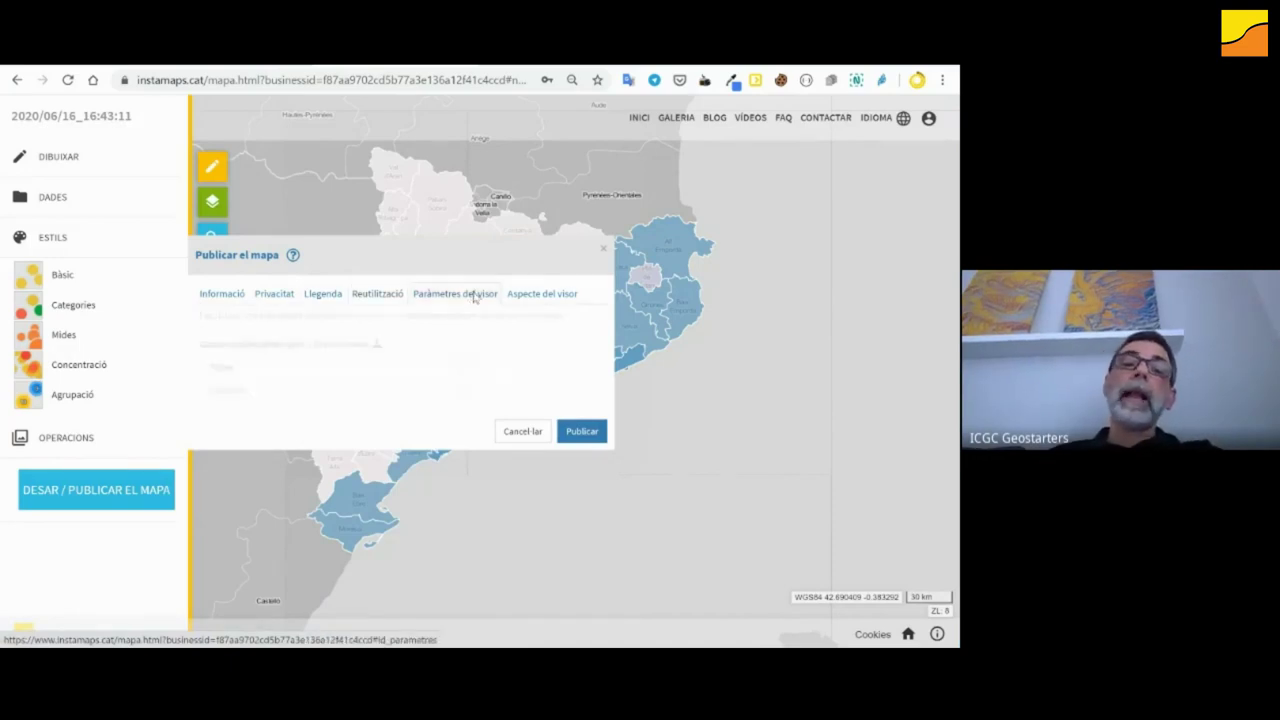
scroll(541, 338, "down", 1)
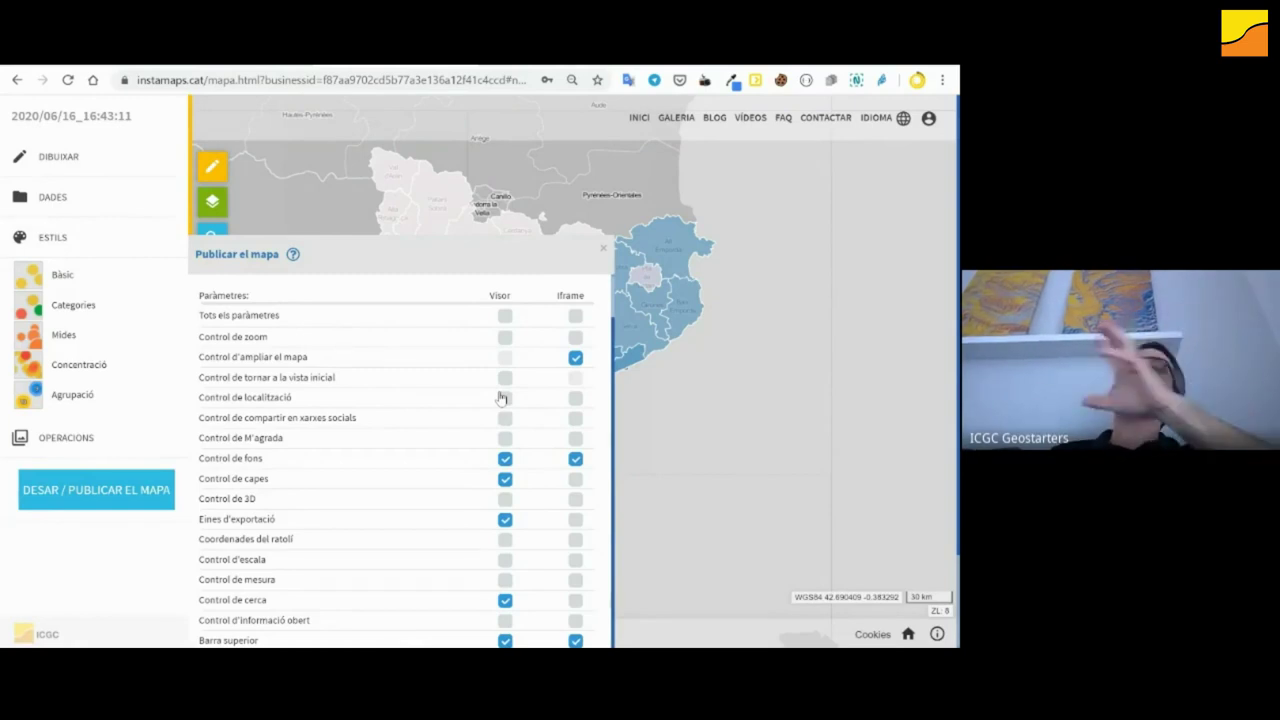
scroll(472, 454, "down", 1)
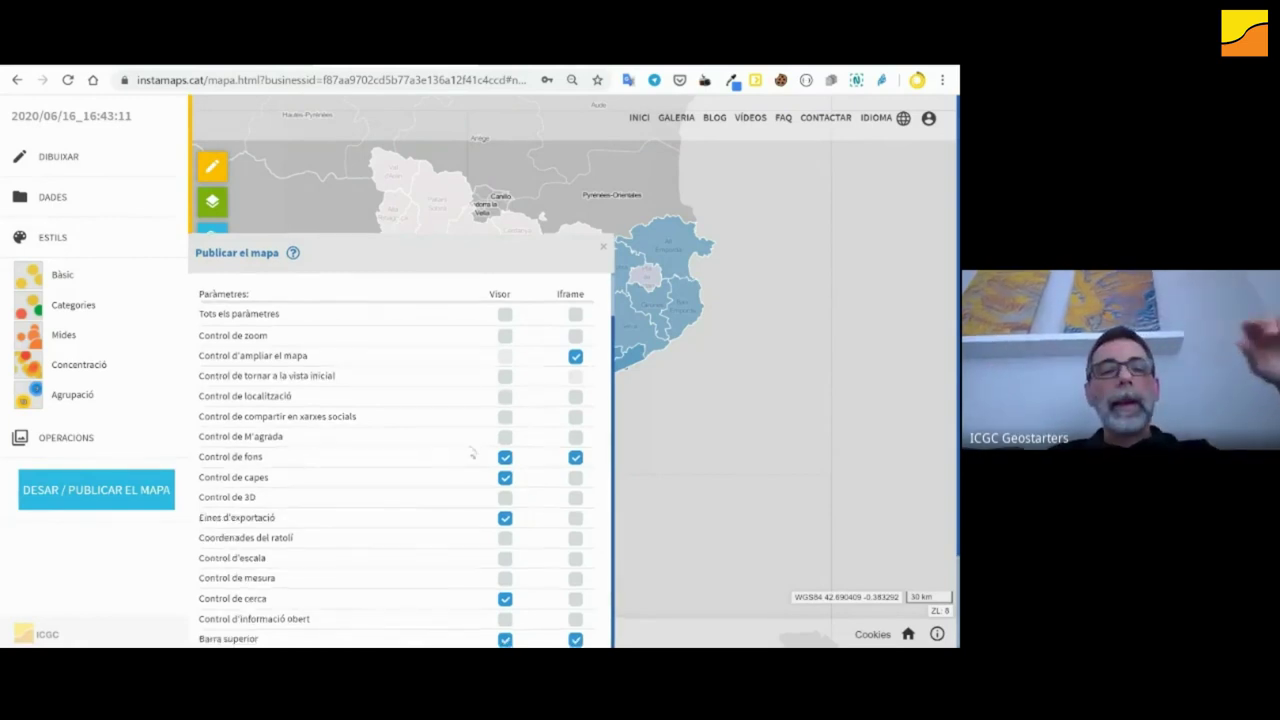
scroll(476, 435, "down", 2)
left_click(573, 529)
left_click(505, 488)
left_click(505, 407)
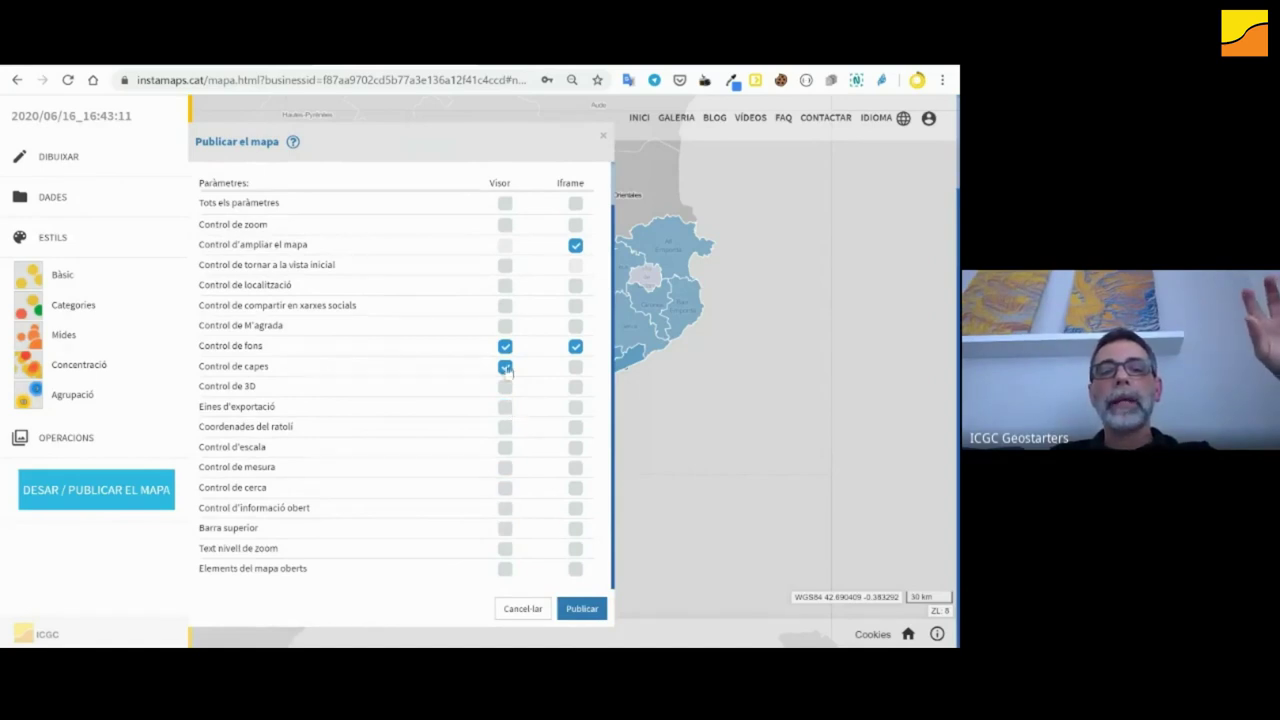
left_click(505, 346)
left_click(575, 346)
left_click(575, 245)
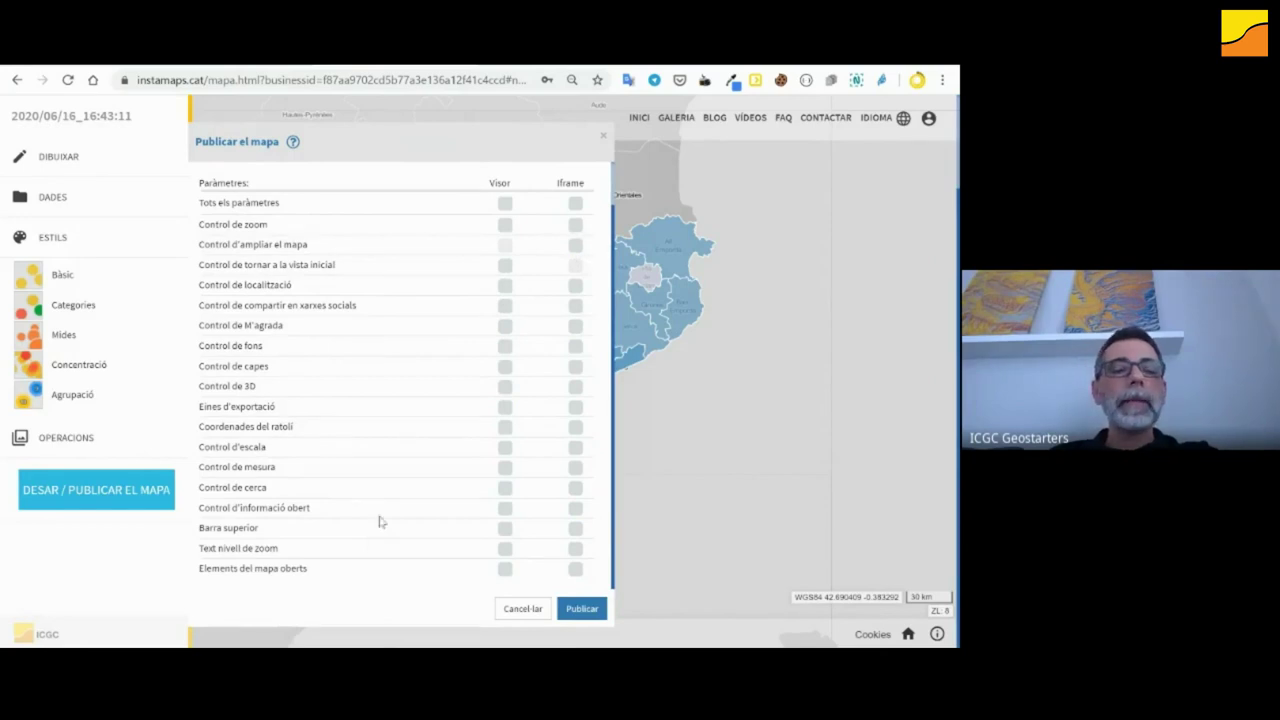
- Enable Control d'informació obert and Elements del mapa oberts for the Visor, check the viewer's appearance options and publish the map
left_click(505, 570)
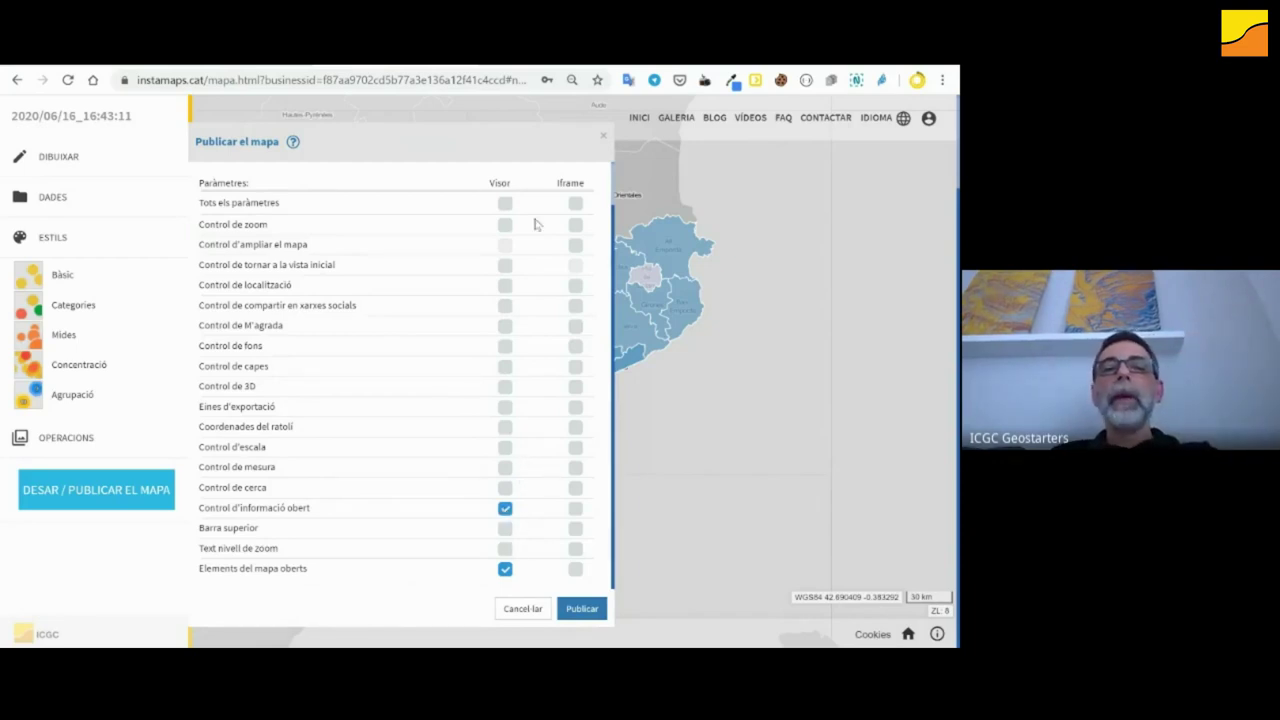
scroll(535, 224, "up", 1)
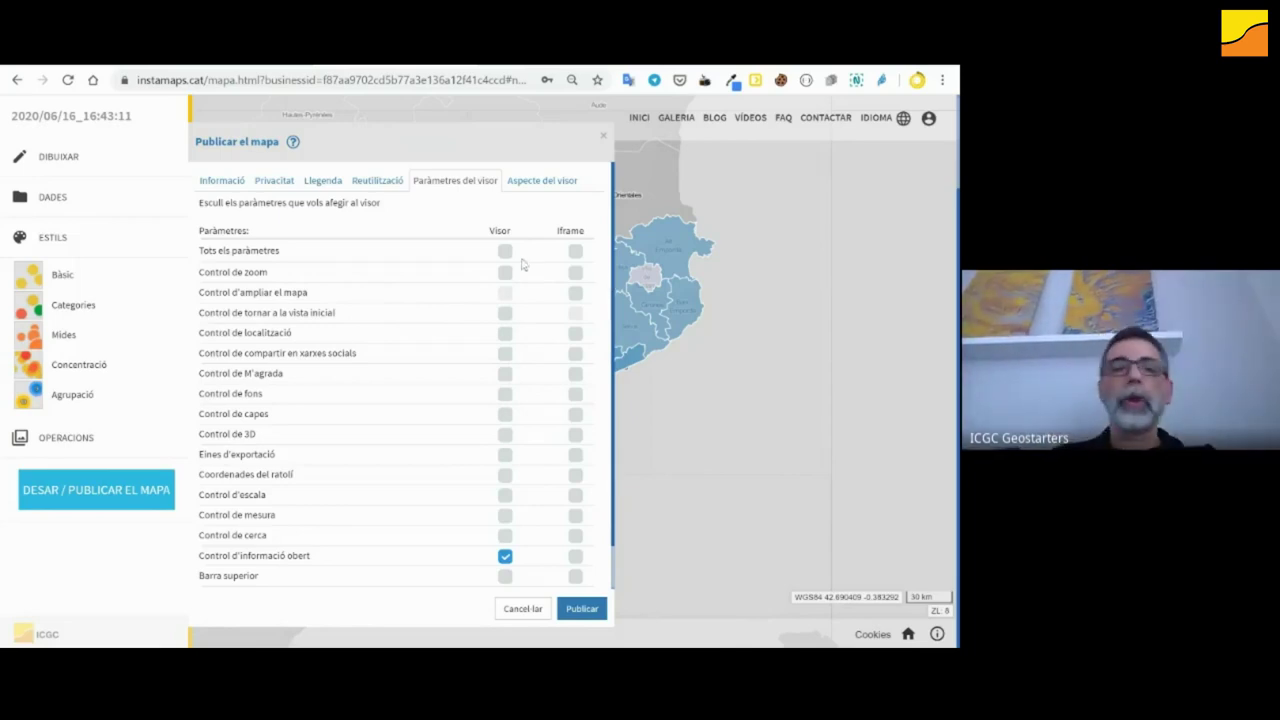
left_click(533, 183)
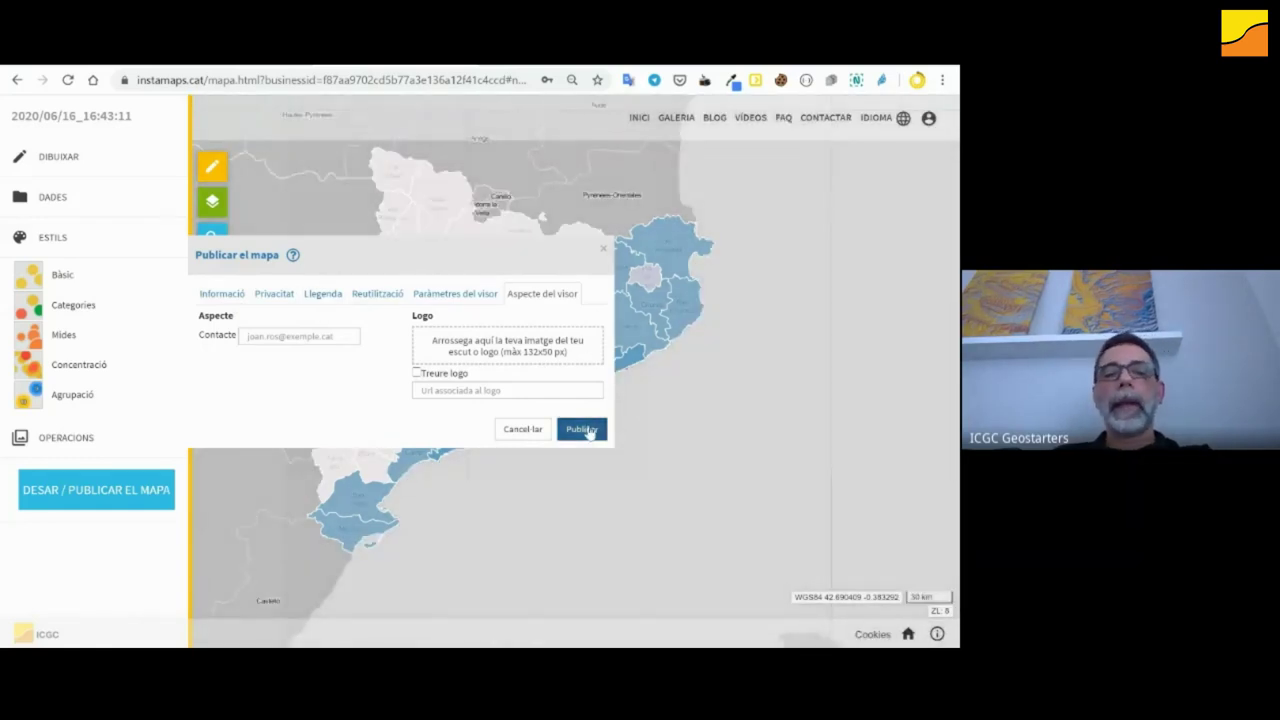
left_click(586, 430)
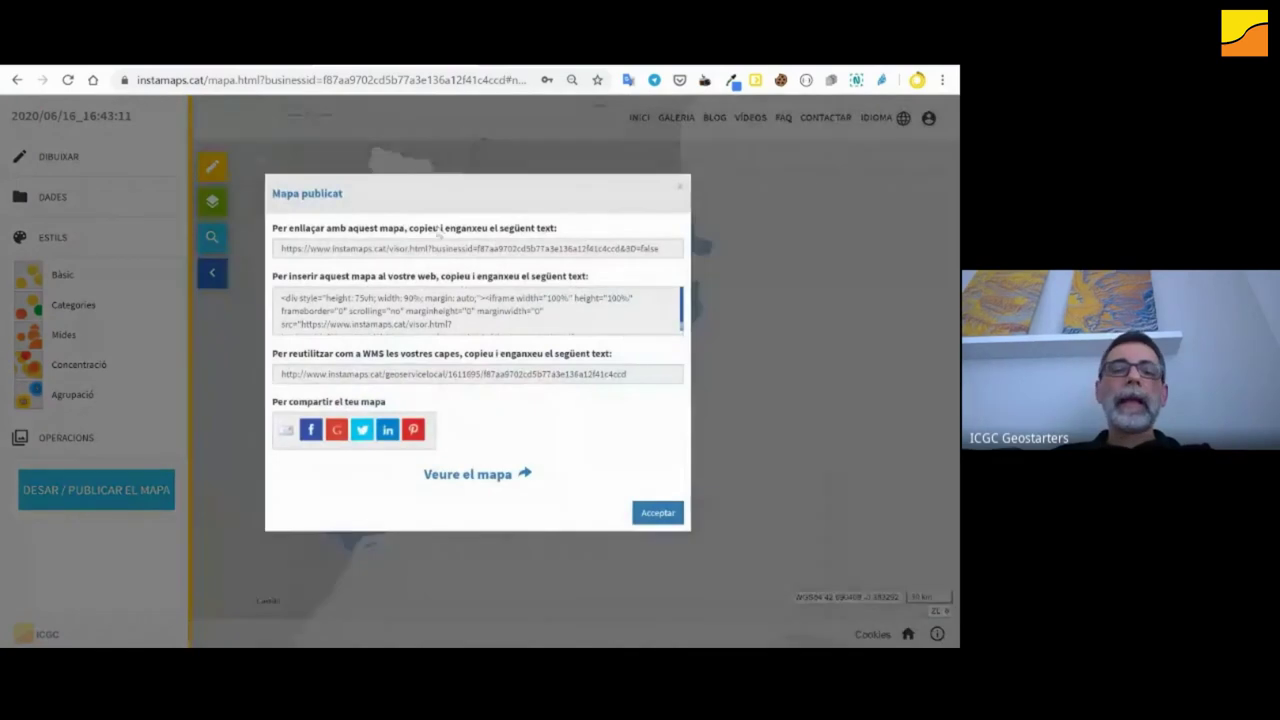
- Select the published map's link and embed code in turn, then open the map in the viewer and reposition it
left_click(587, 248)
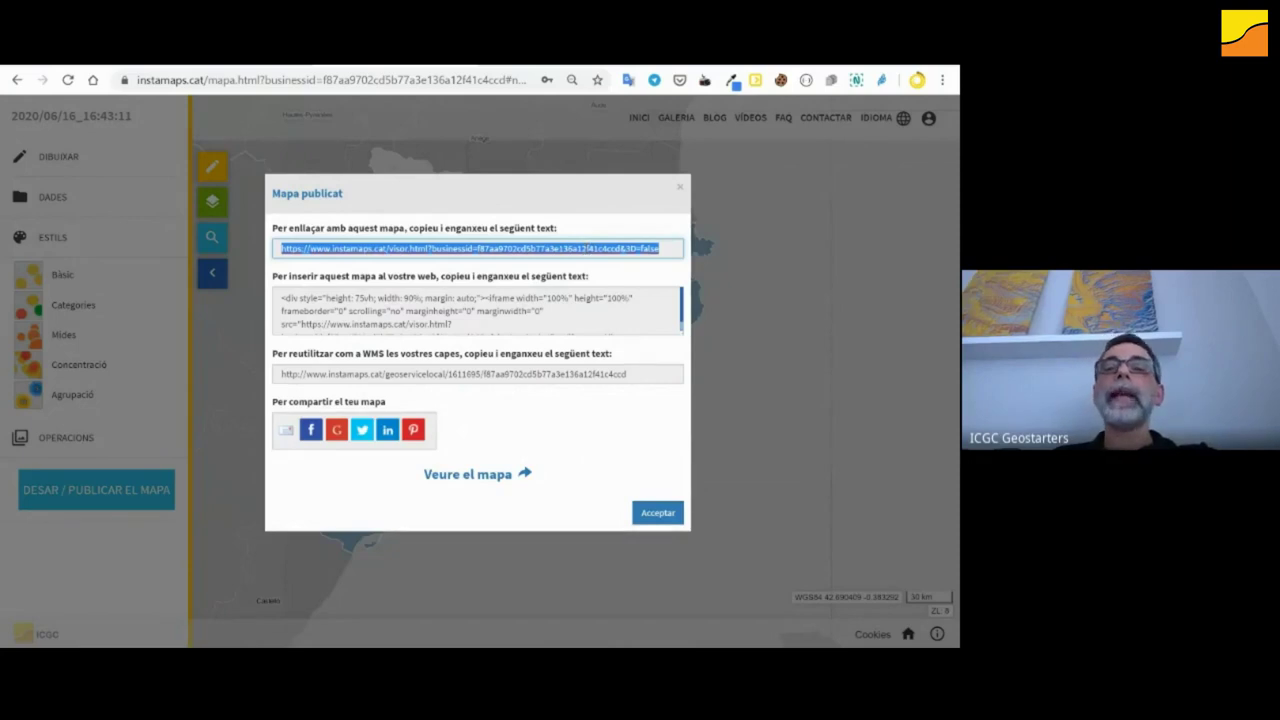
left_click(430, 312)
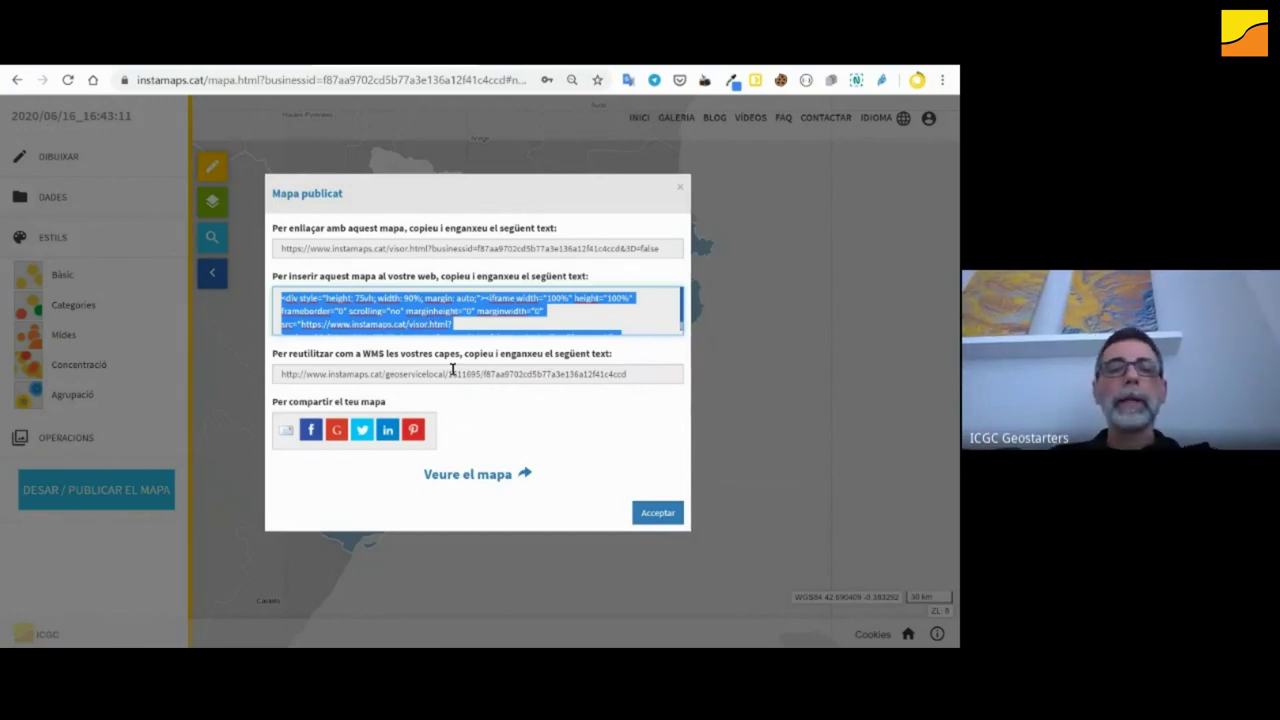
left_click(468, 247)
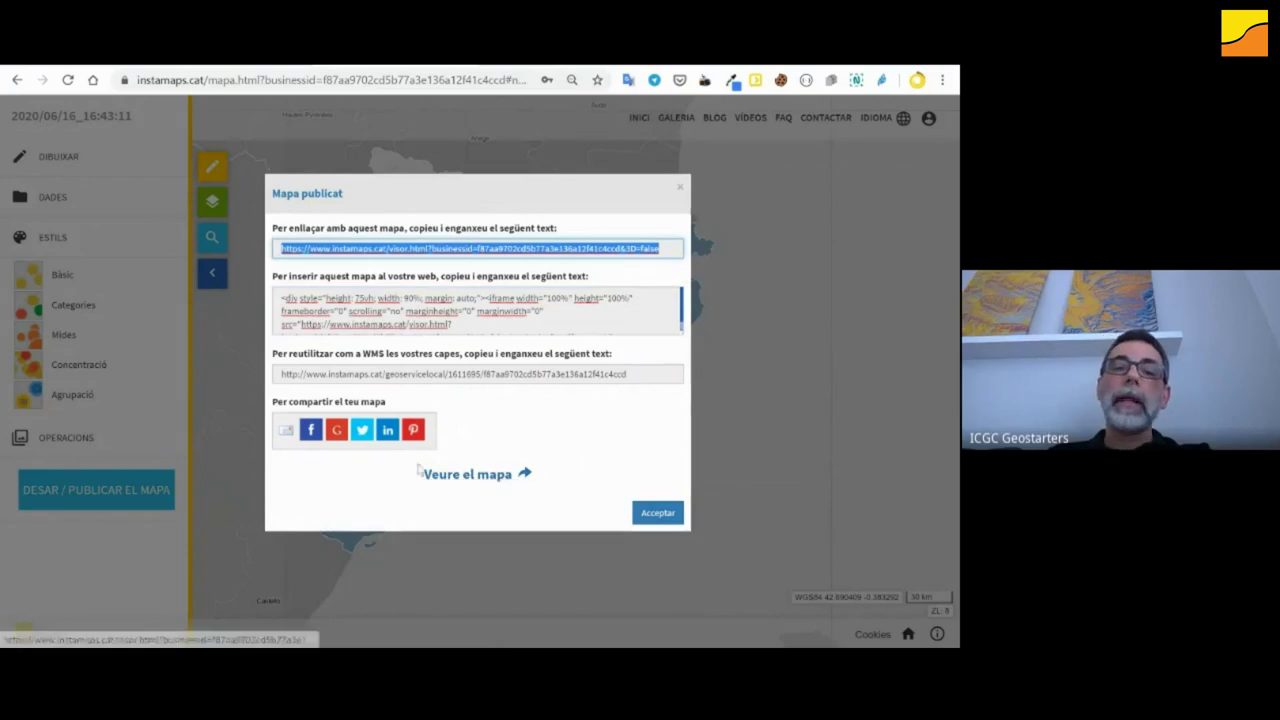
left_click(463, 475)
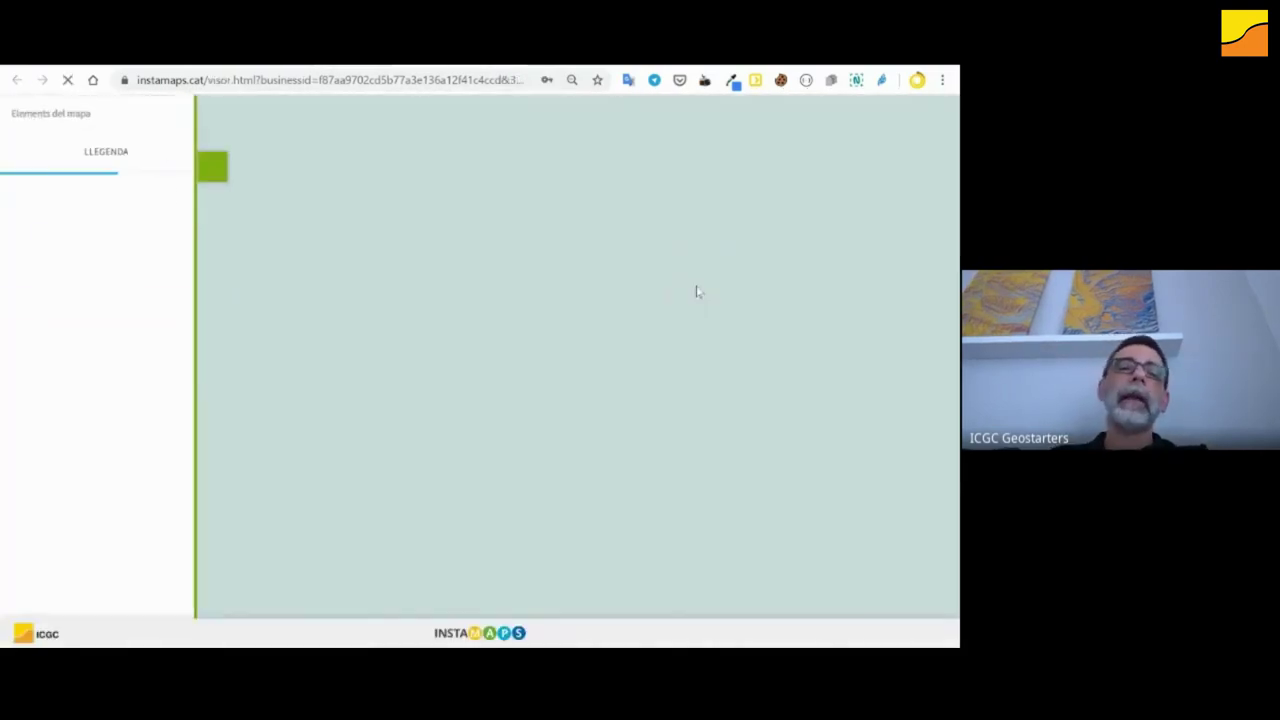
left_click_drag(556, 227, 499, 206)
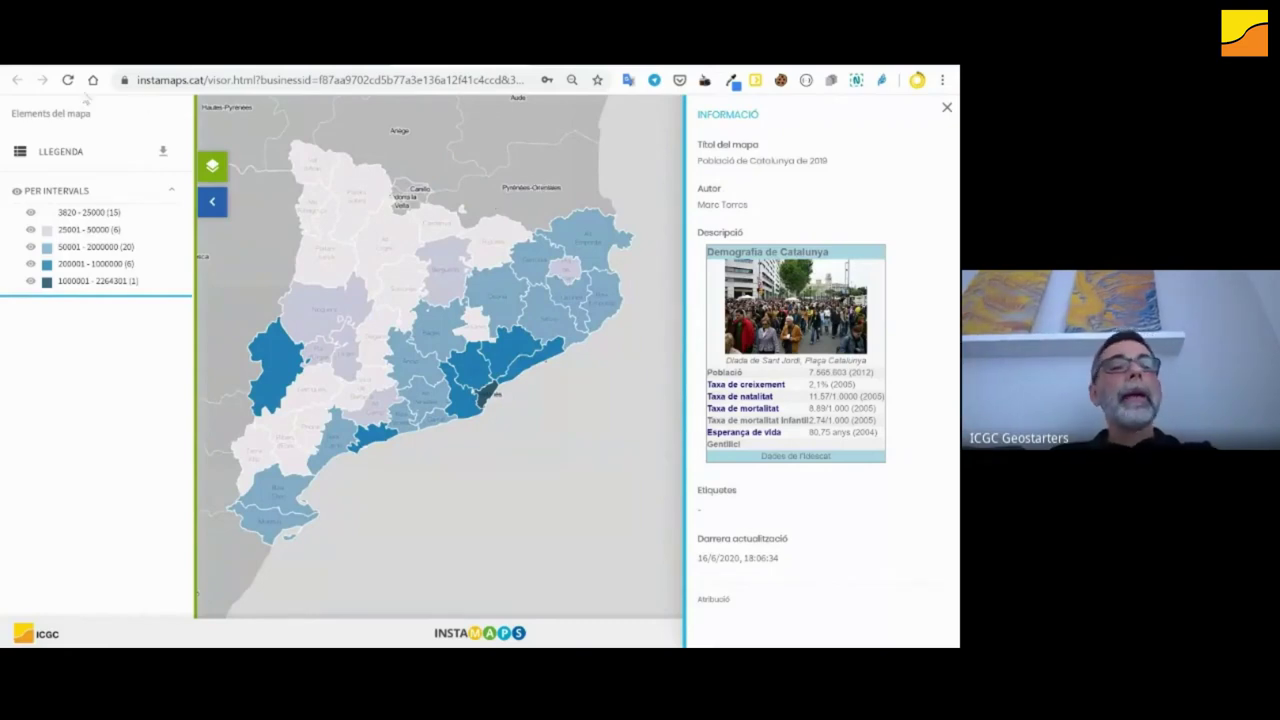
- Hide the four highest population intervals on the published map and show the 1000001 - 2264301 interval again
left_click(30, 282)
left_click(30, 265)
left_click(31, 247)
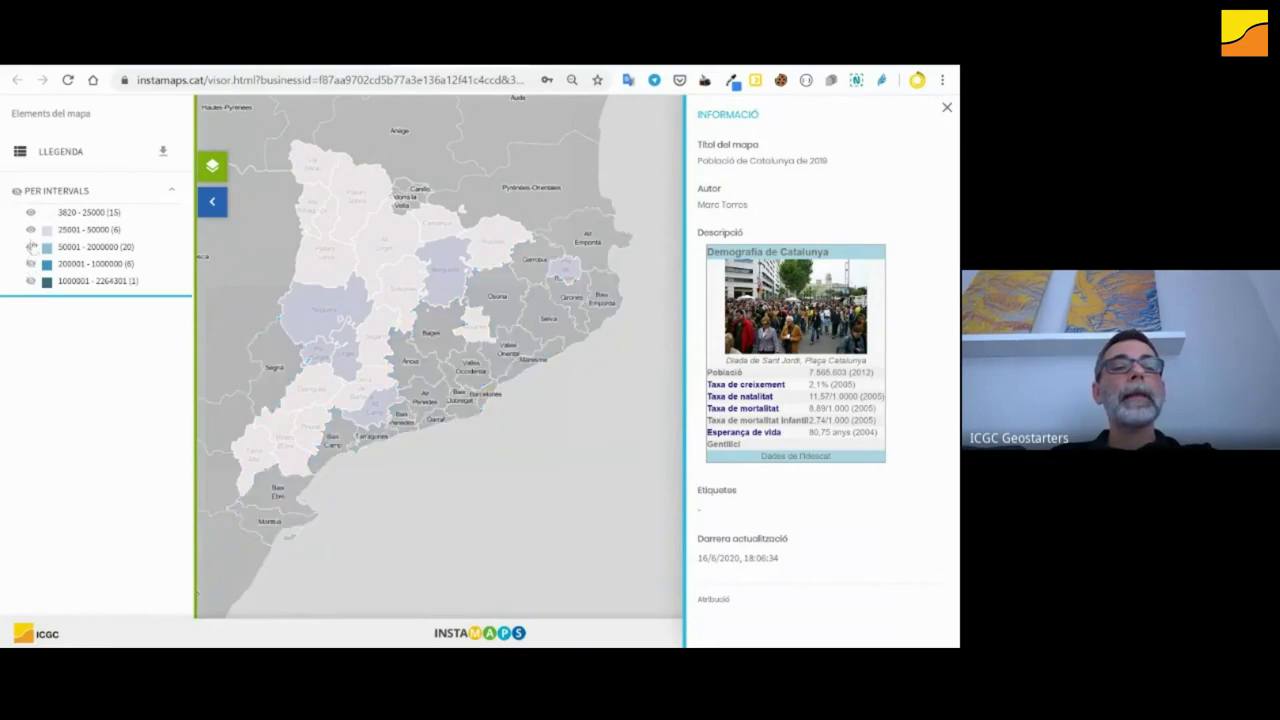
left_click(31, 230)
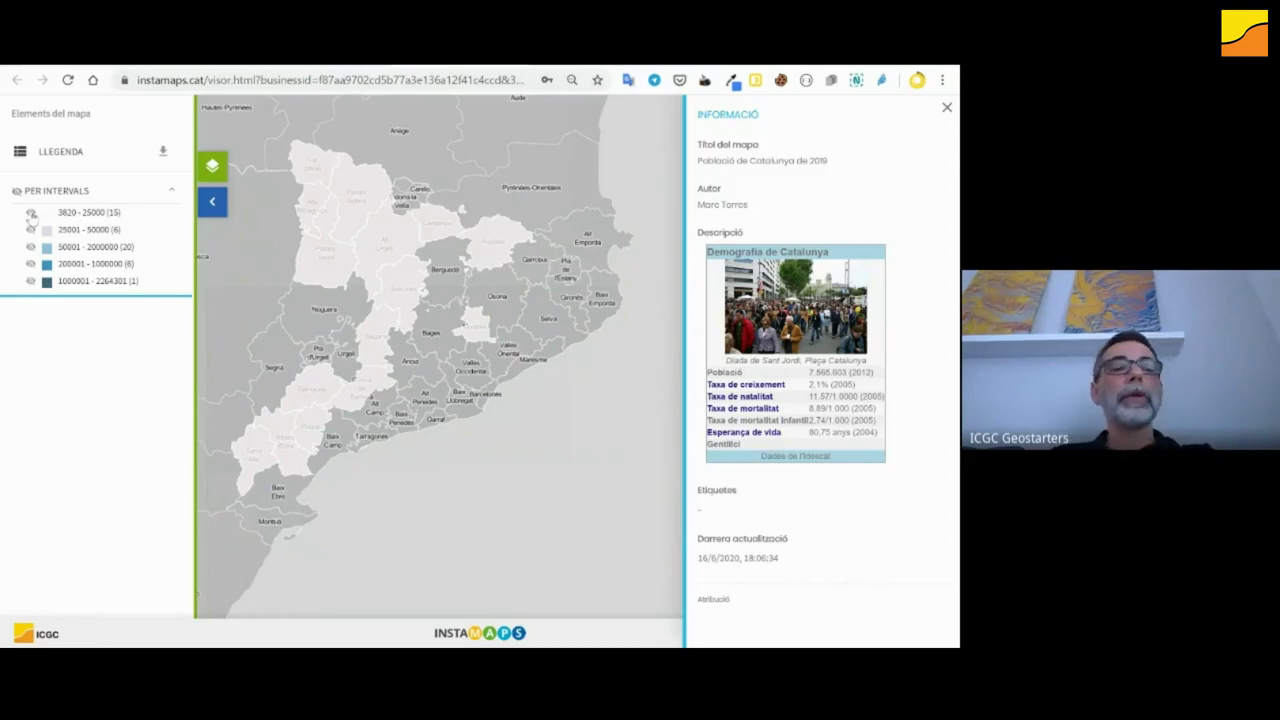
left_click(31, 281)
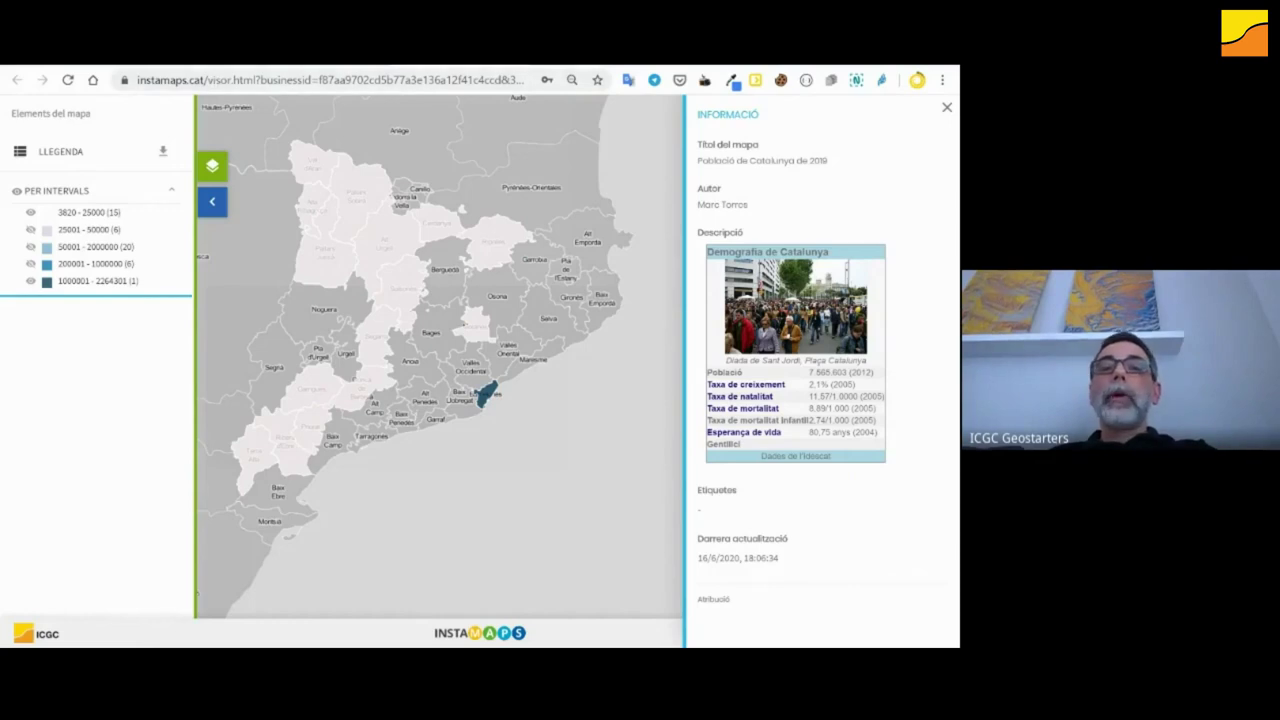
- Look at the Idescat table of population by county and return to the published map
key("ctrl+Tab")
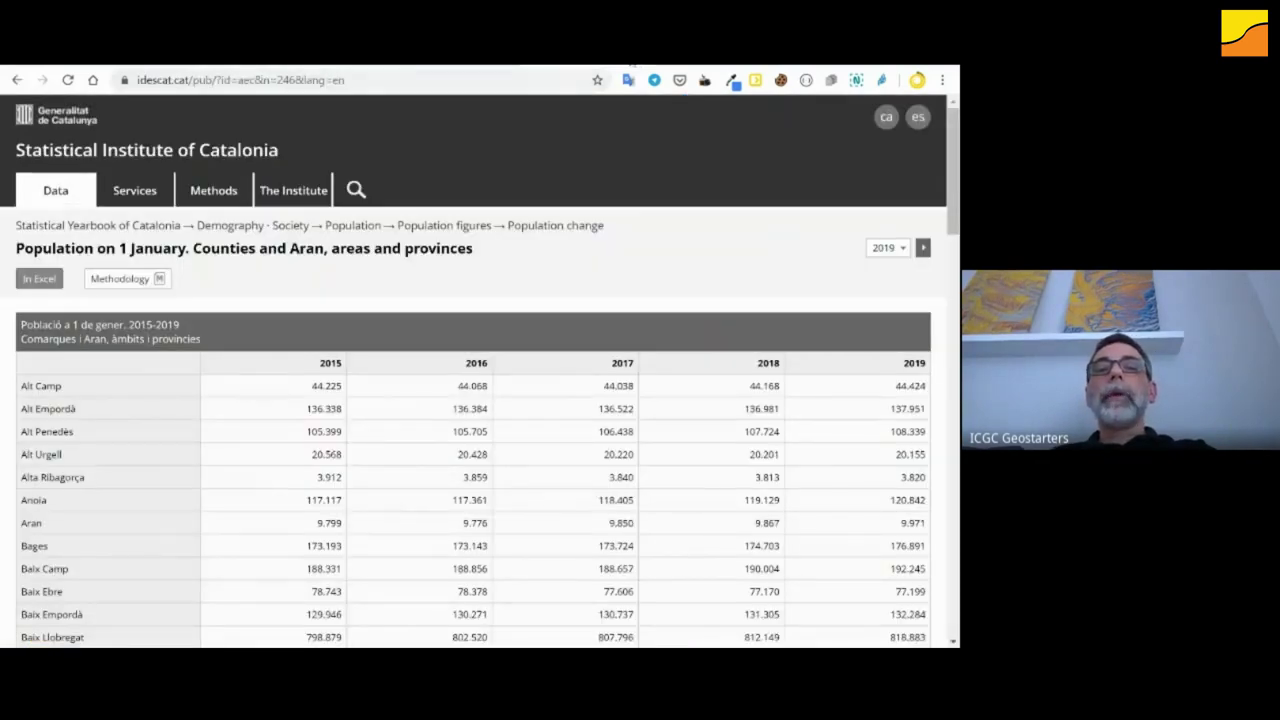
key("ctrl+Tab")
key("ctrl+Tab")
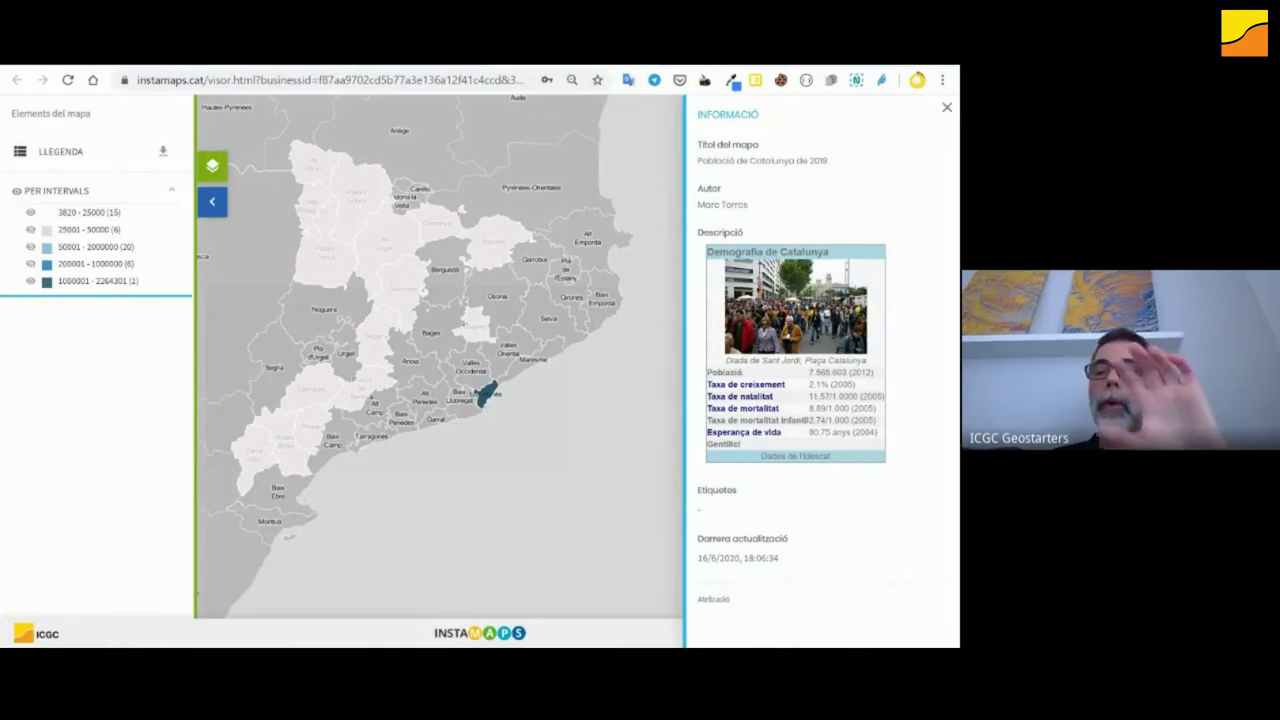
- Close the map viewer and the Mapa publicat dialog, and go to the account's own maps and profile page
key("ctrl+w")
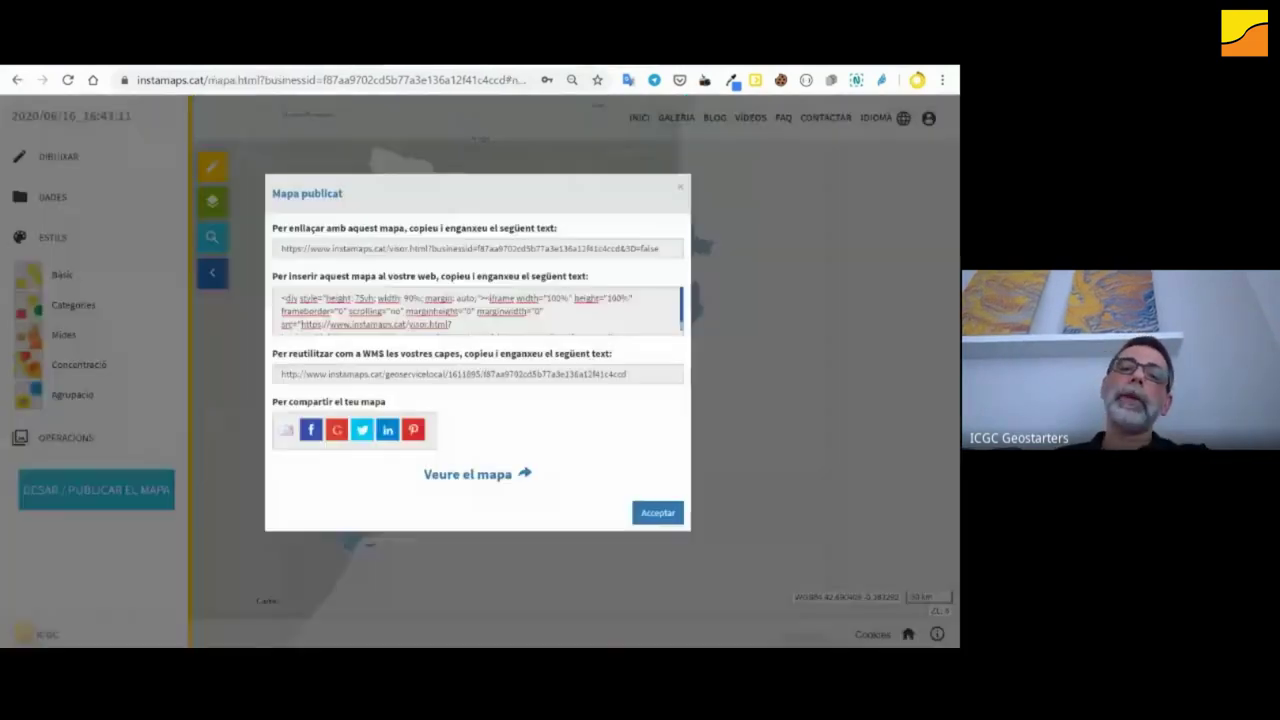
left_click(657, 513)
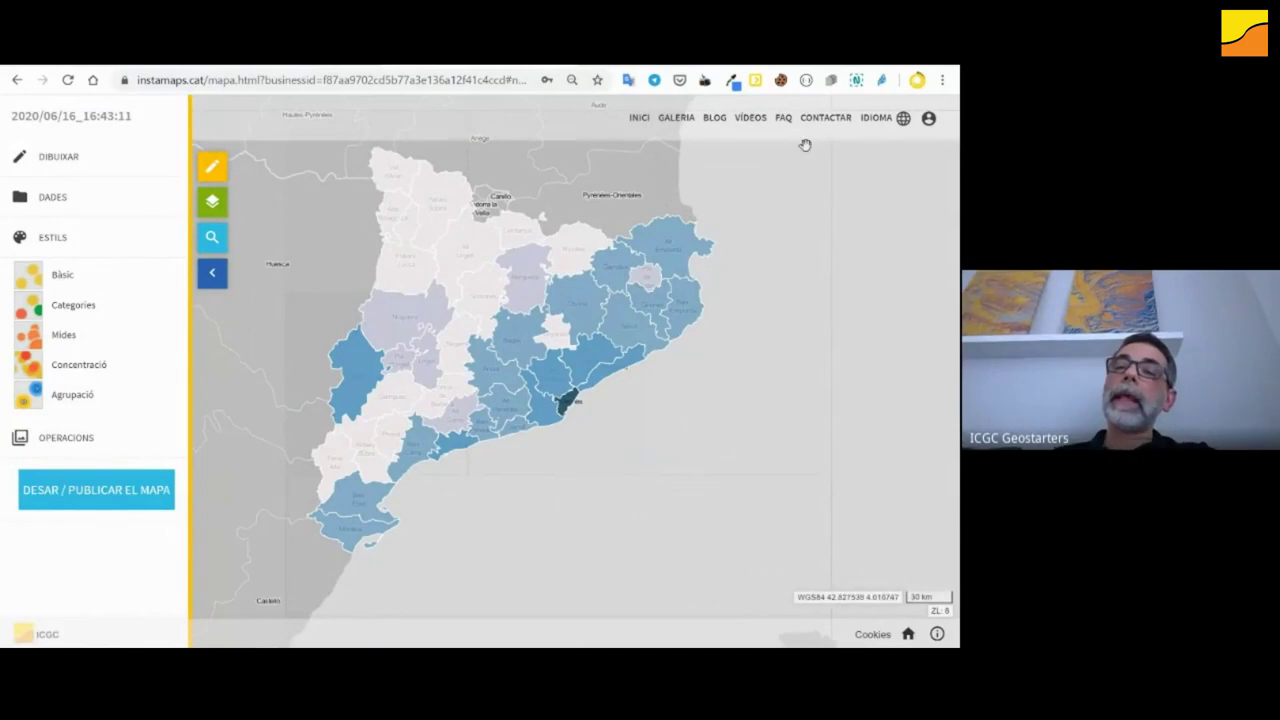
left_click(929, 119)
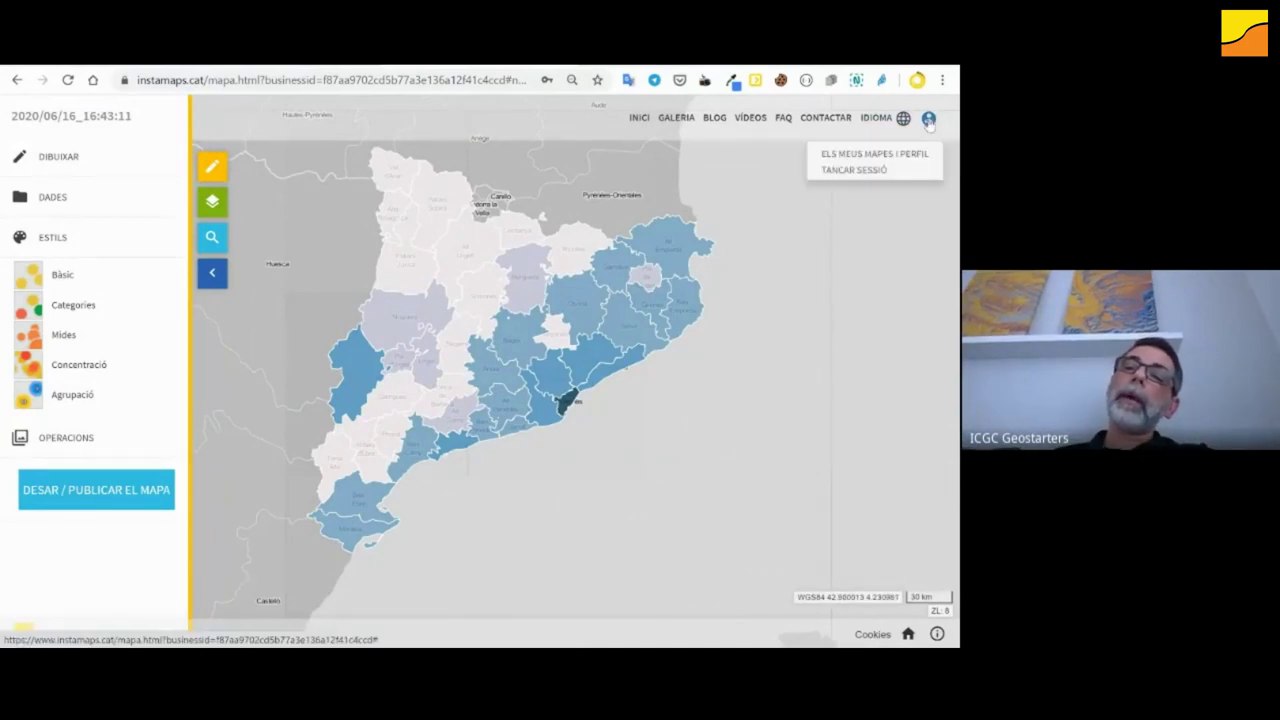
left_click(887, 155)
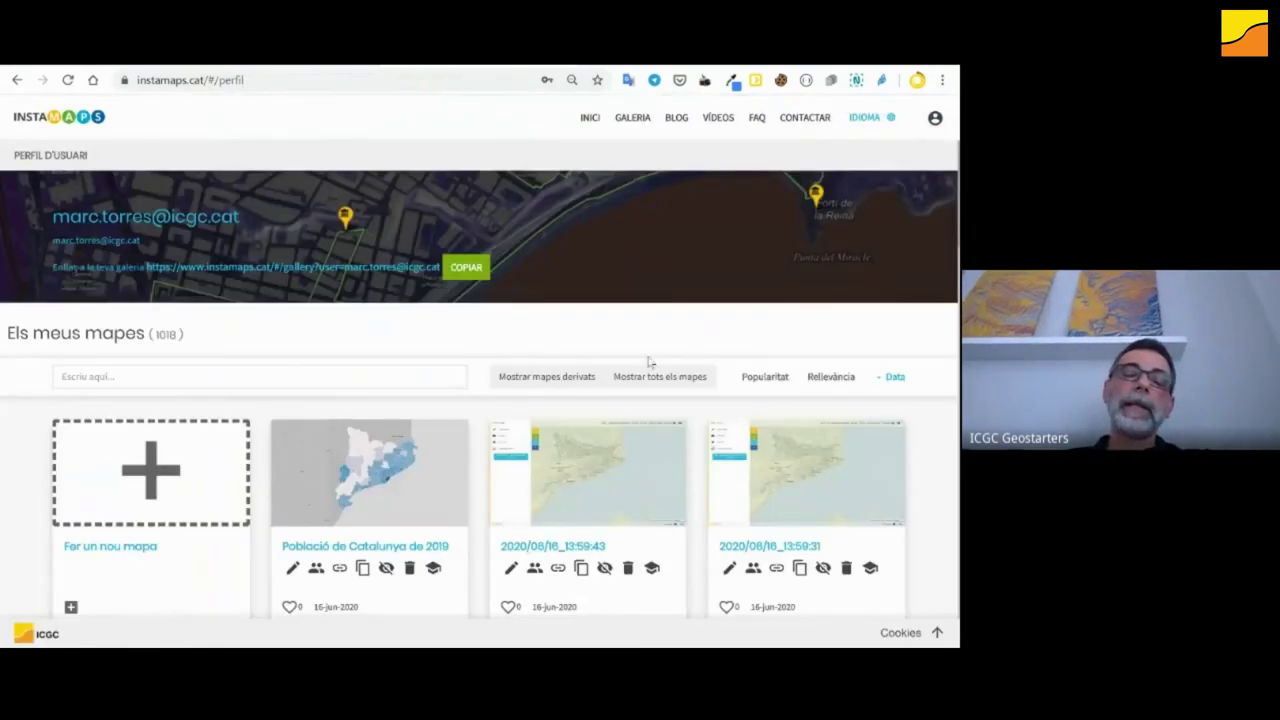
- Create 2 copies of the Població de Catalunya de 2019 map for derived users
scroll(330, 380, "down", 1)
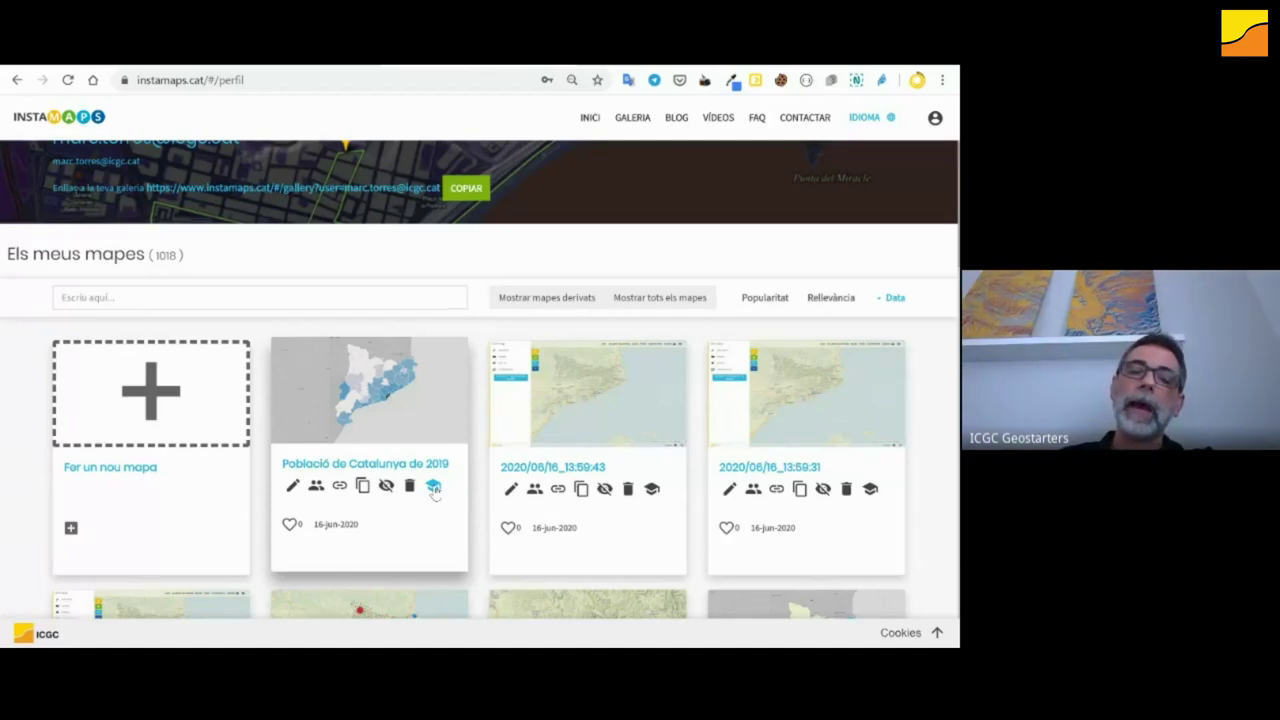
left_click(433, 487)
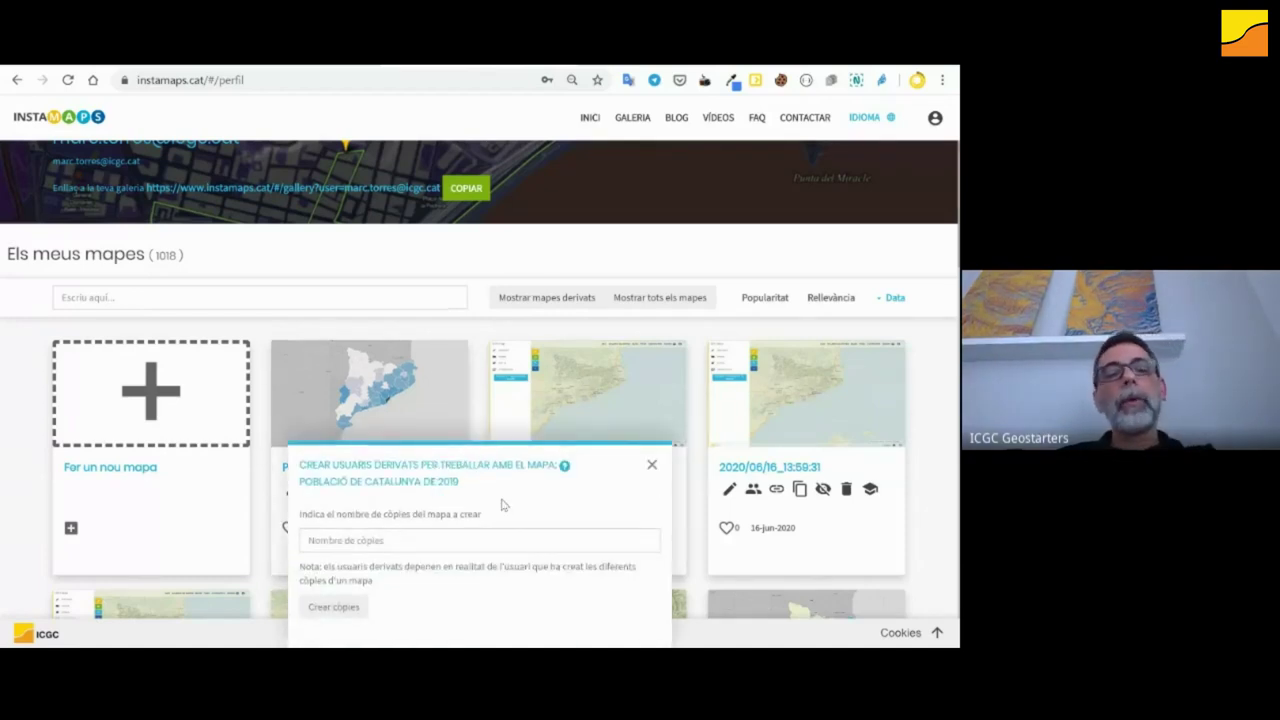
left_click(449, 546)
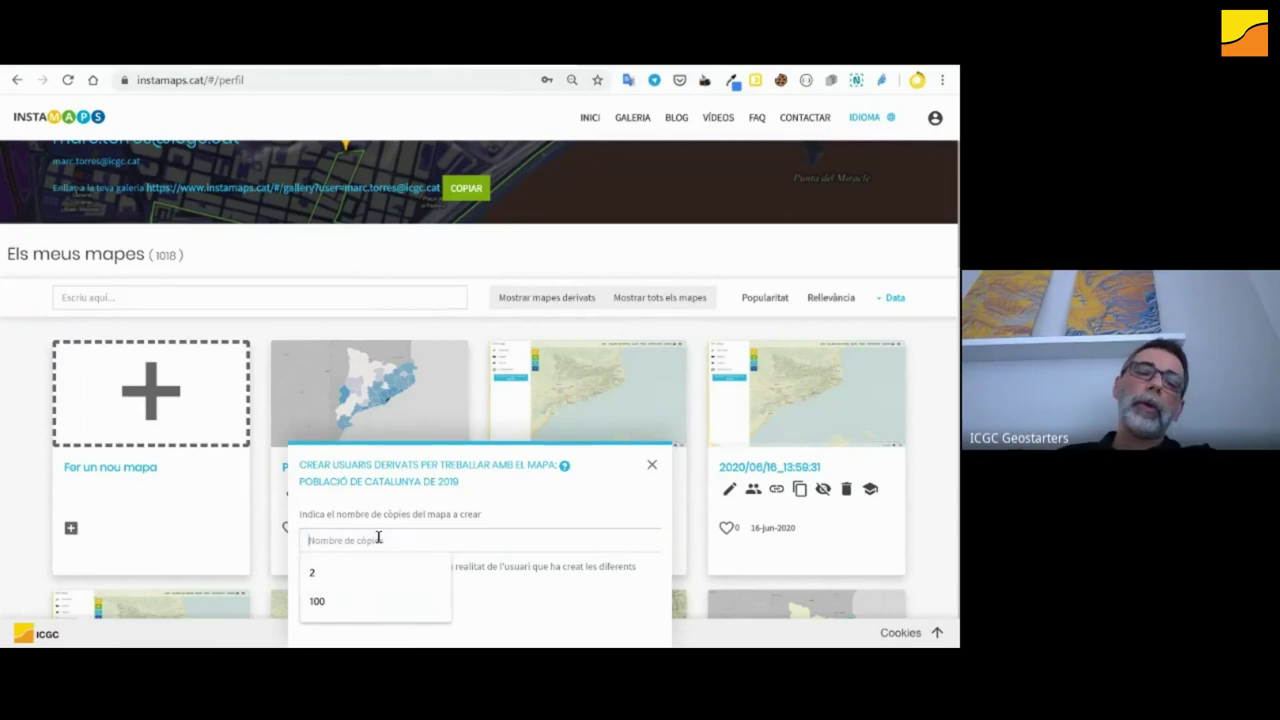
type("2")
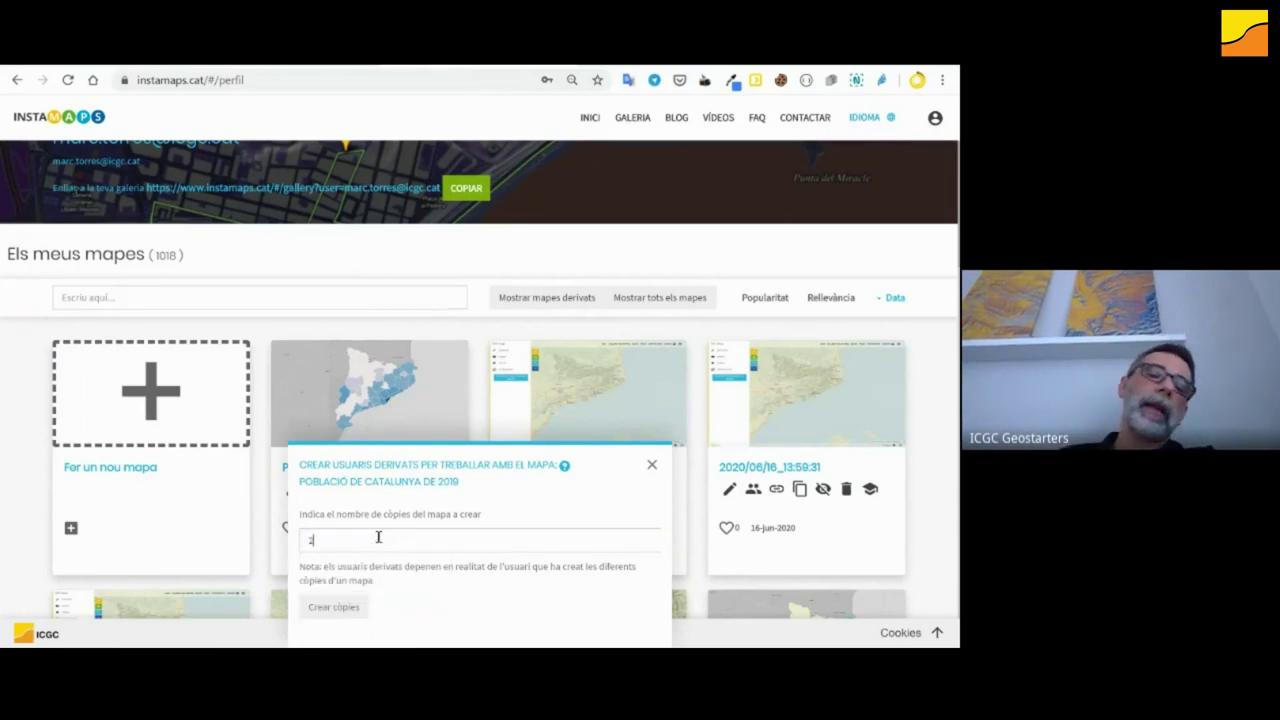
left_click(334, 608)
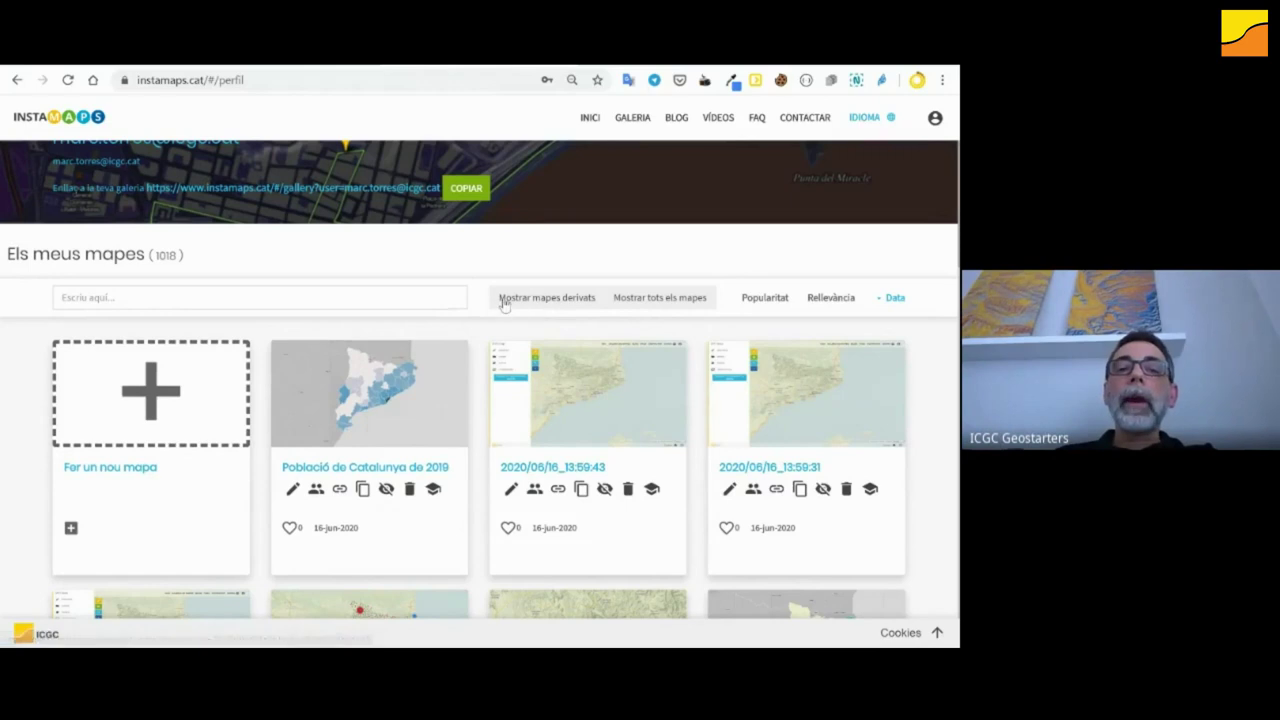
- Filter the map gallery to the derived maps and look through them
left_click(570, 300)
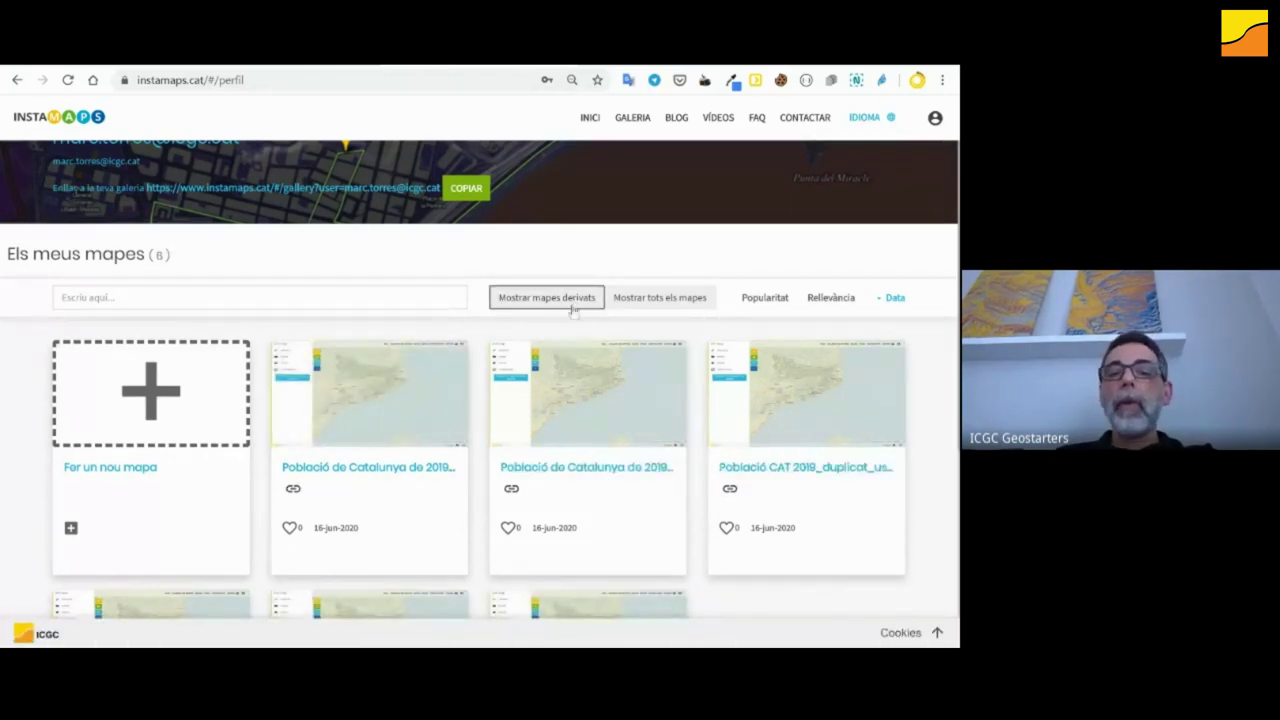
scroll(600, 428, "down", 4)
scroll(603, 434, "up", 4)
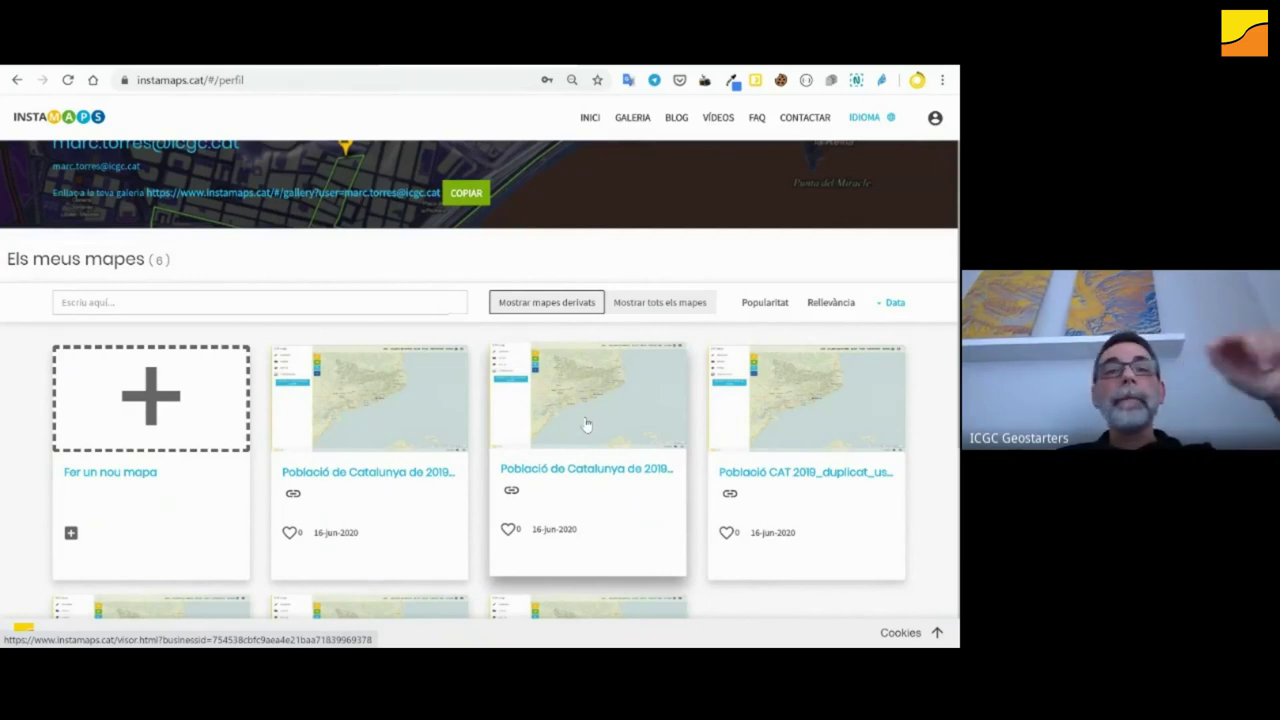
key("ctrl+t")
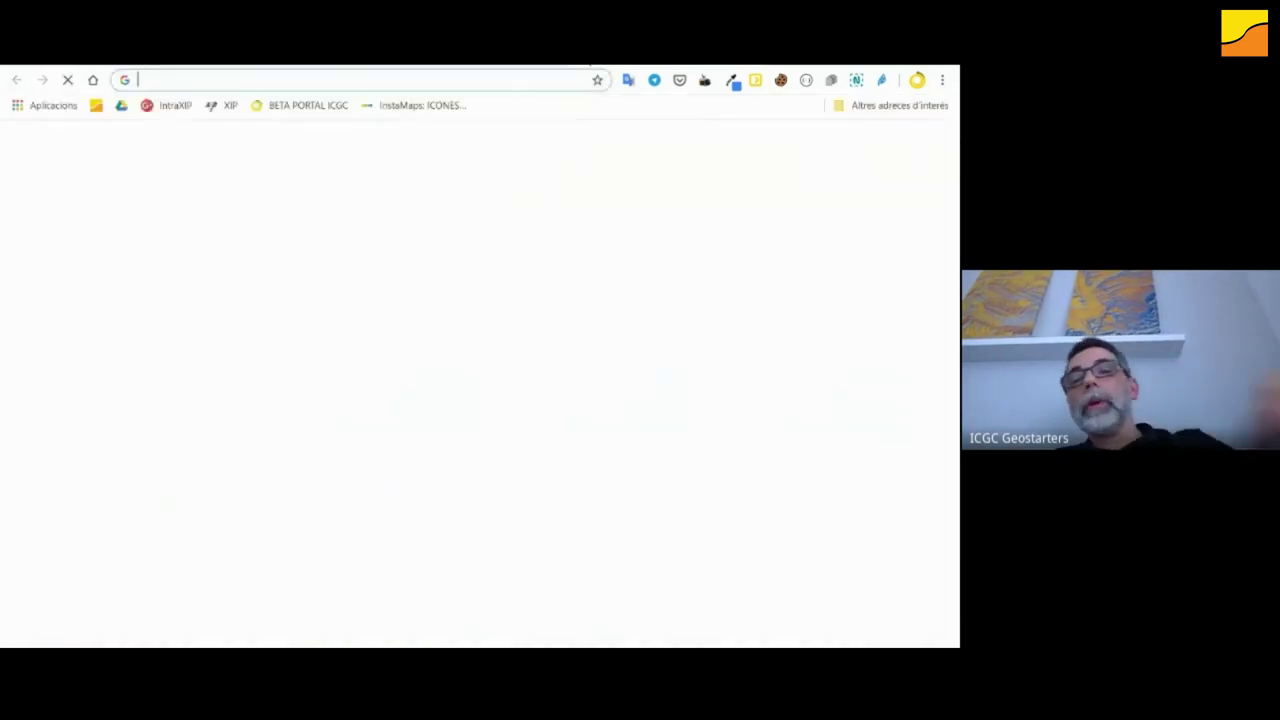
left_click(517, 87)
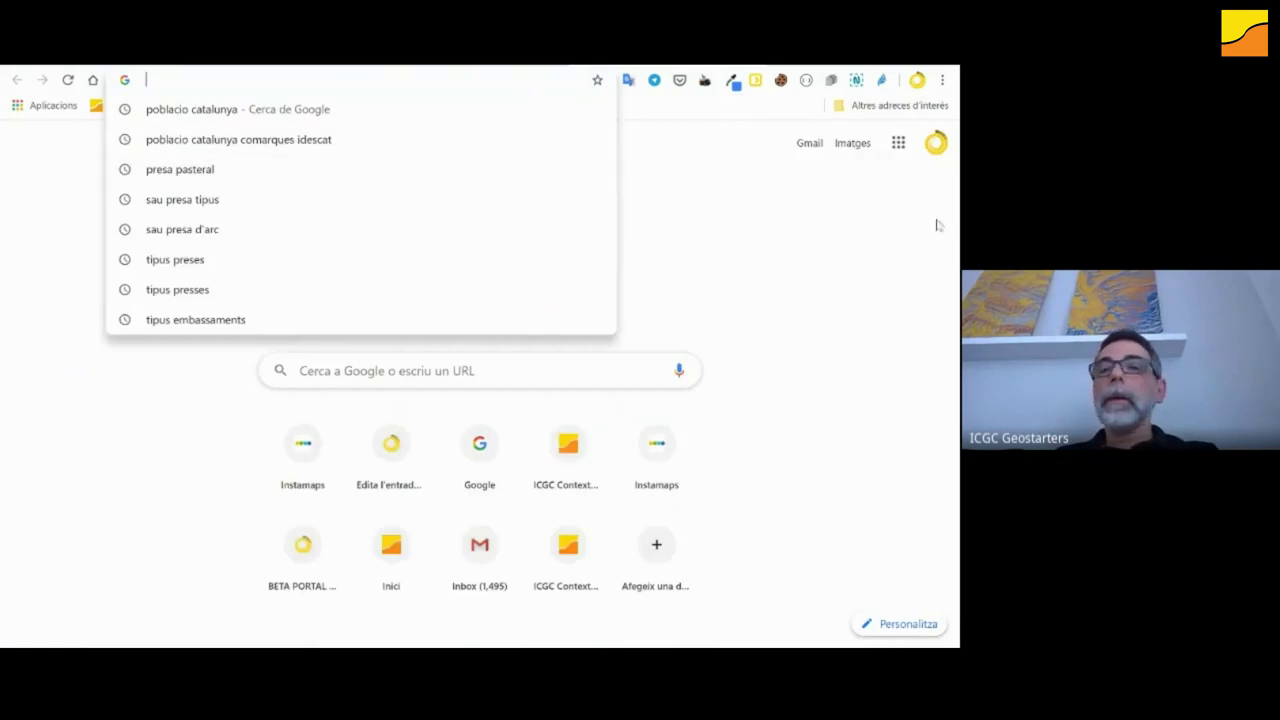
left_click(808, 143)
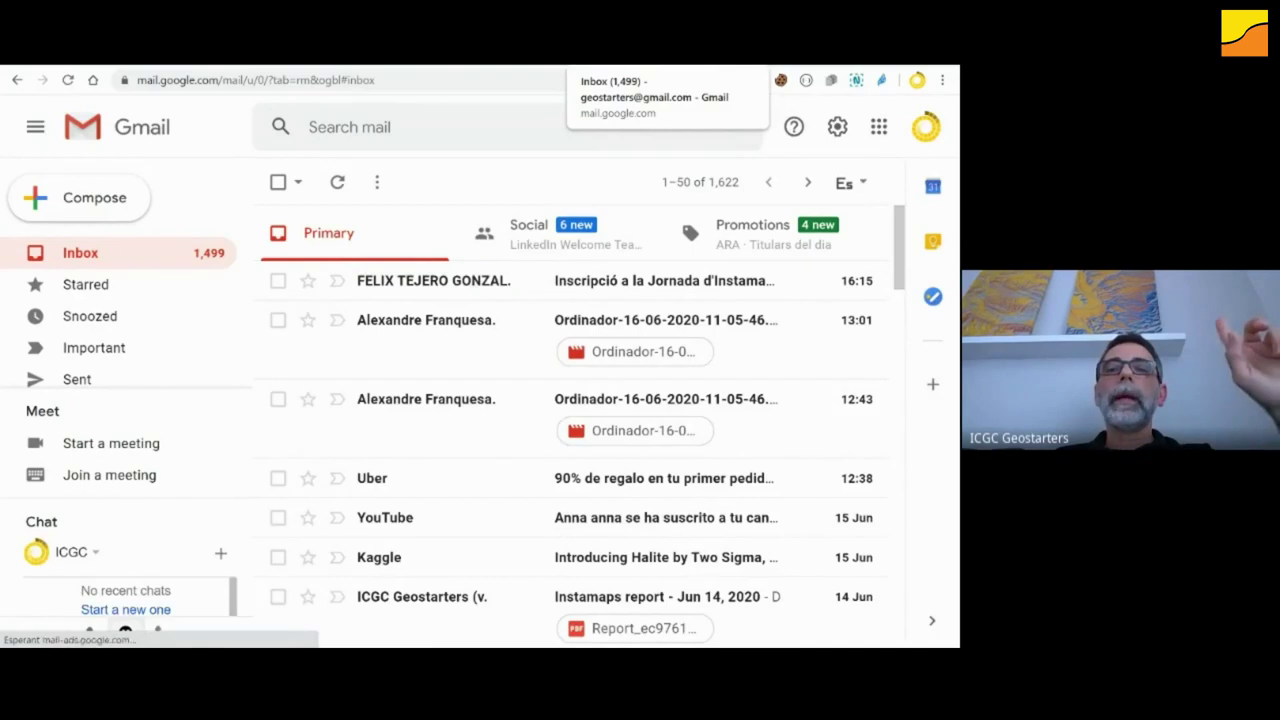
key("ctrl+Tab")
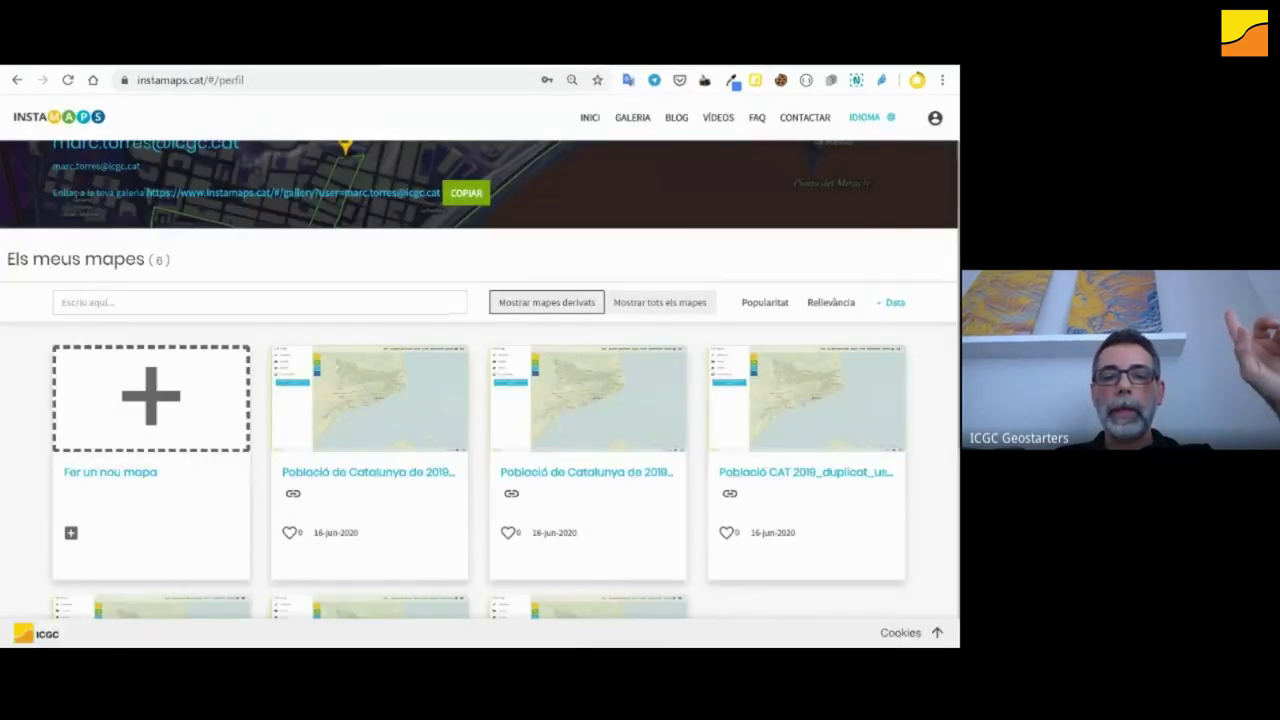
- Switch to Outlook and open the InstaMaps e-mail listing the users created for the Població de Catalunya de 2019 map
mouse_move(508, 646)
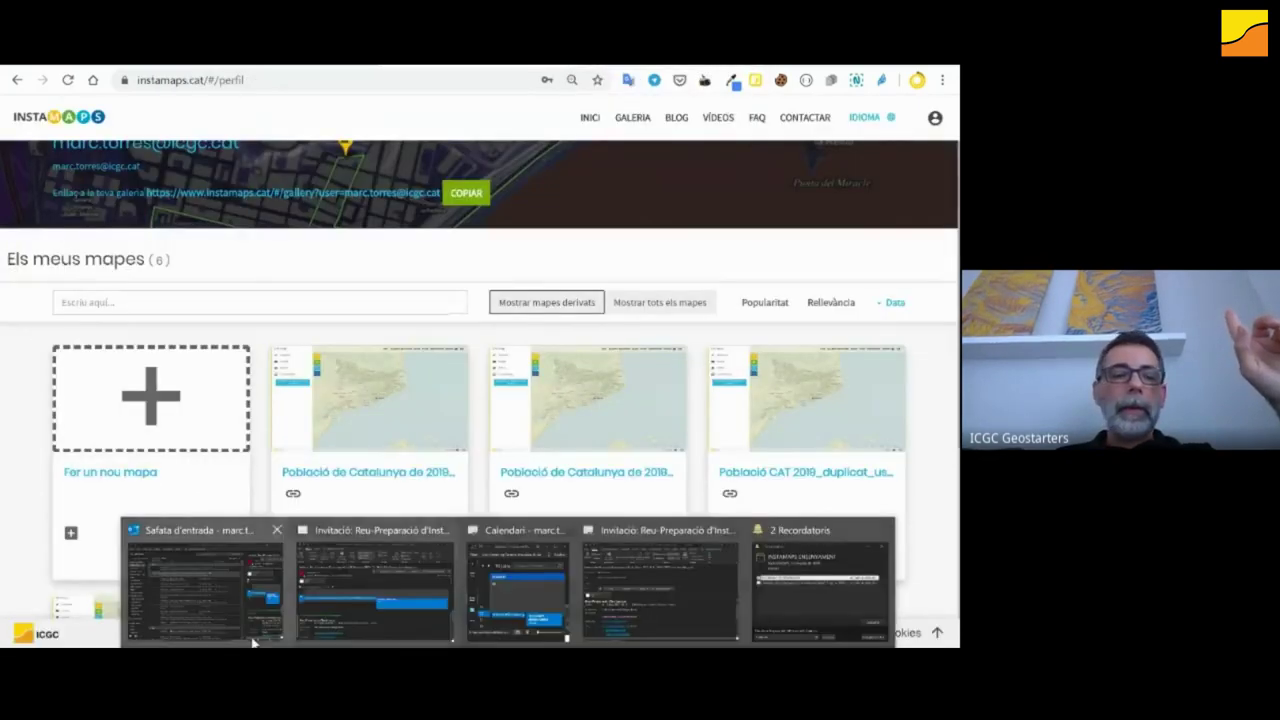
left_click(205, 585)
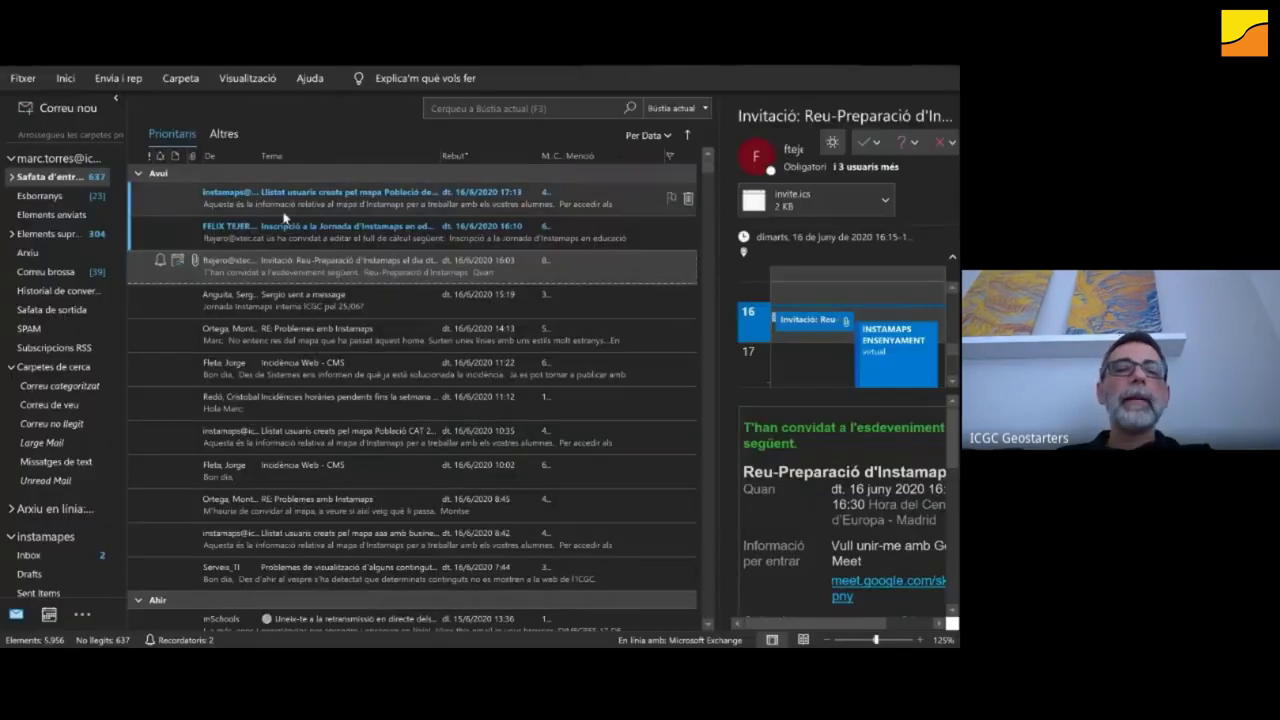
left_click(306, 205)
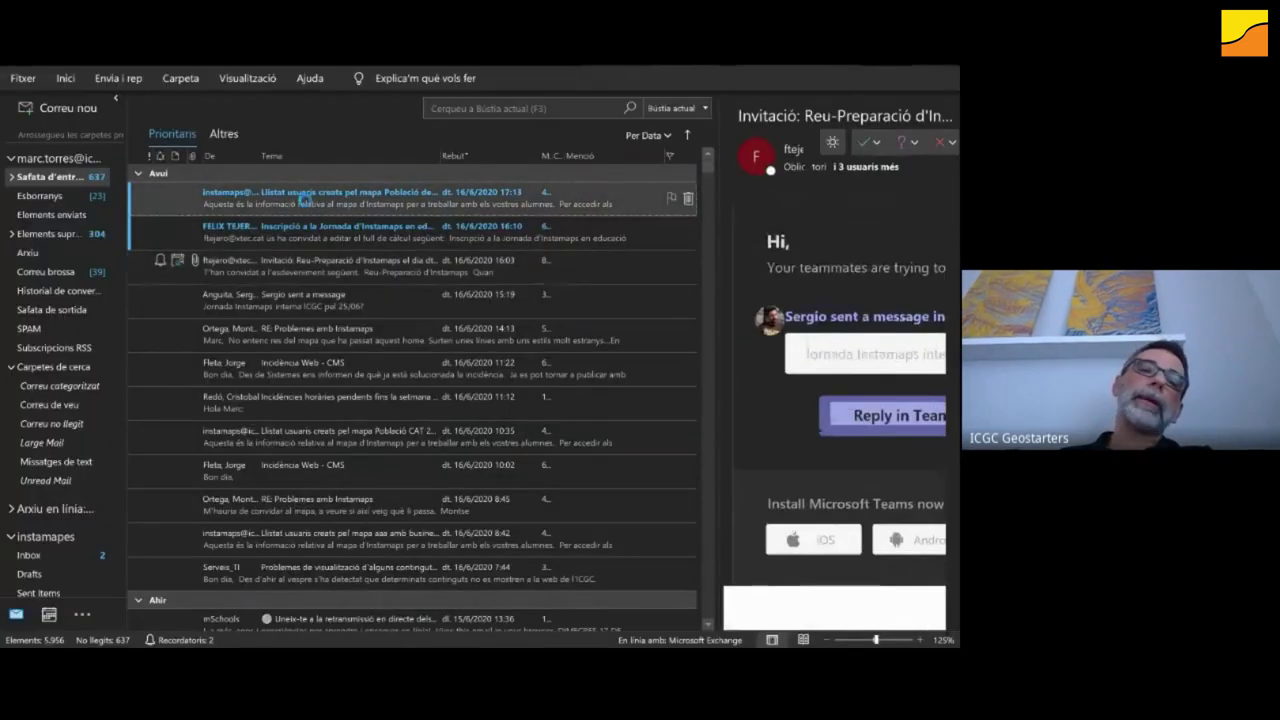
double_click(306, 200)
scroll(136, 451, "down", 5)
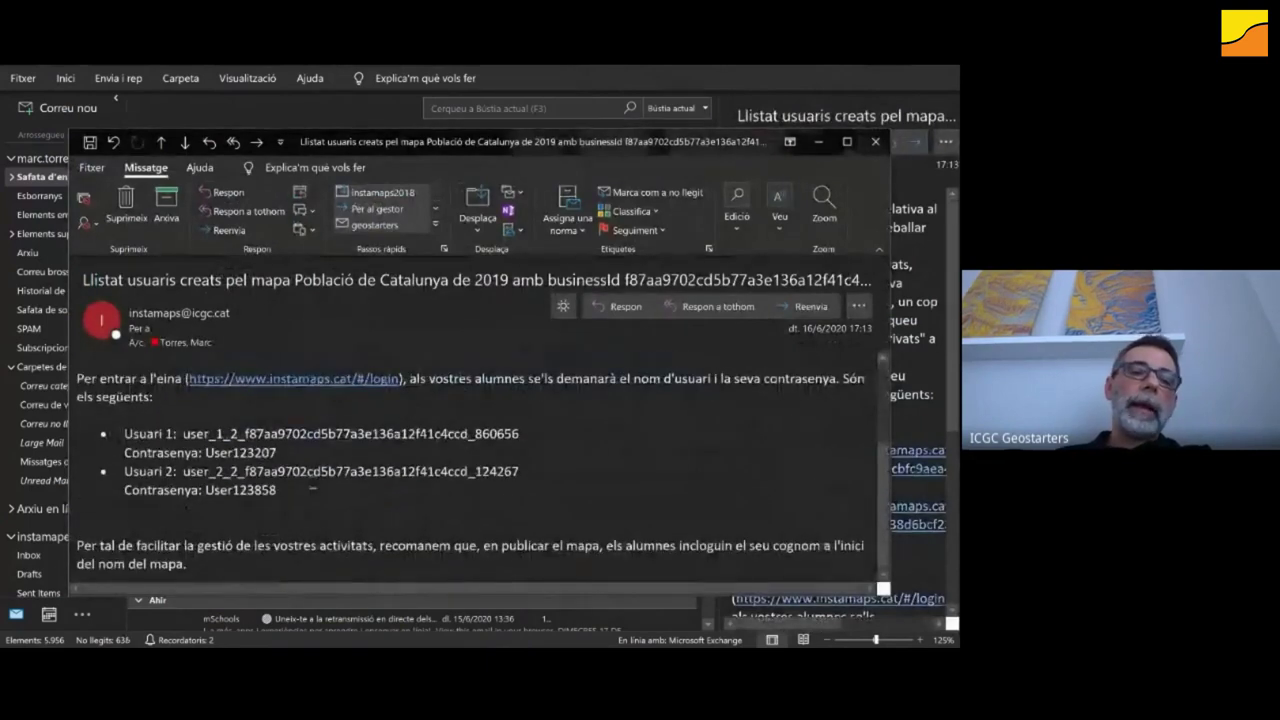
- Highlight the derived users' usernames and passwords in the e-mail, then minimise the message and return to InstaMaps
left_click_drag(284, 492, 115, 477)
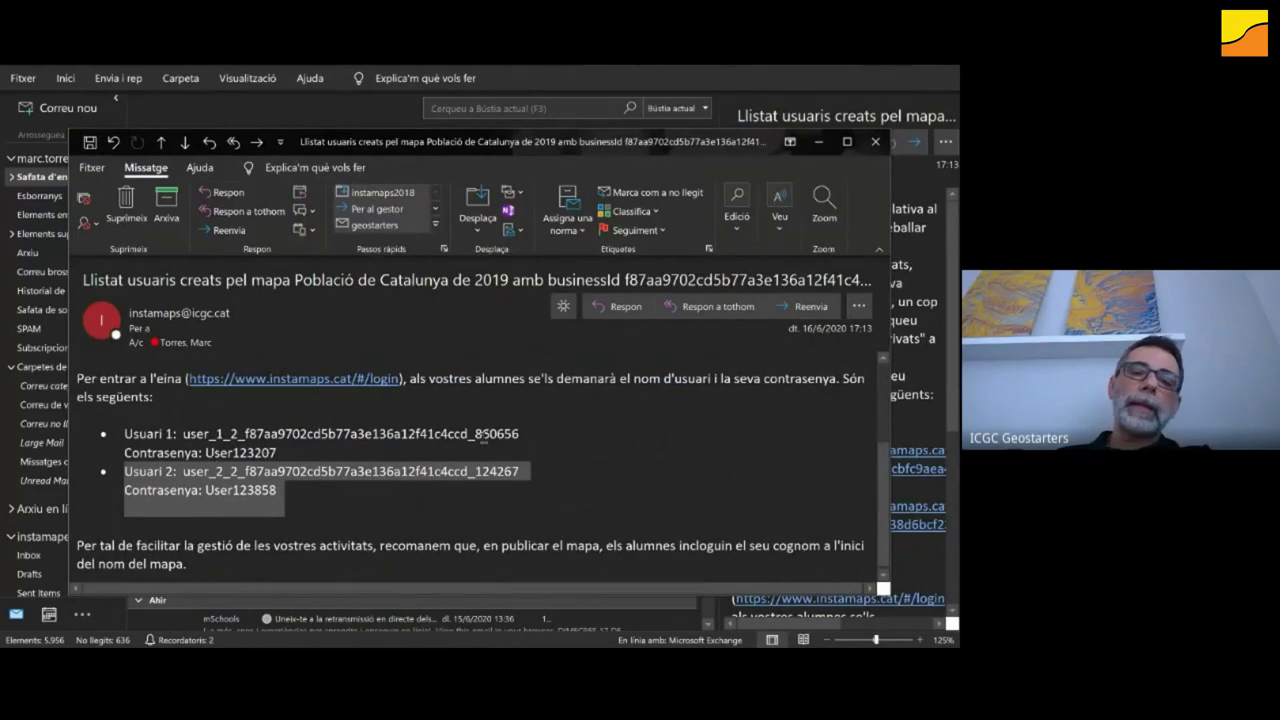
left_click_drag(538, 433, 186, 433)
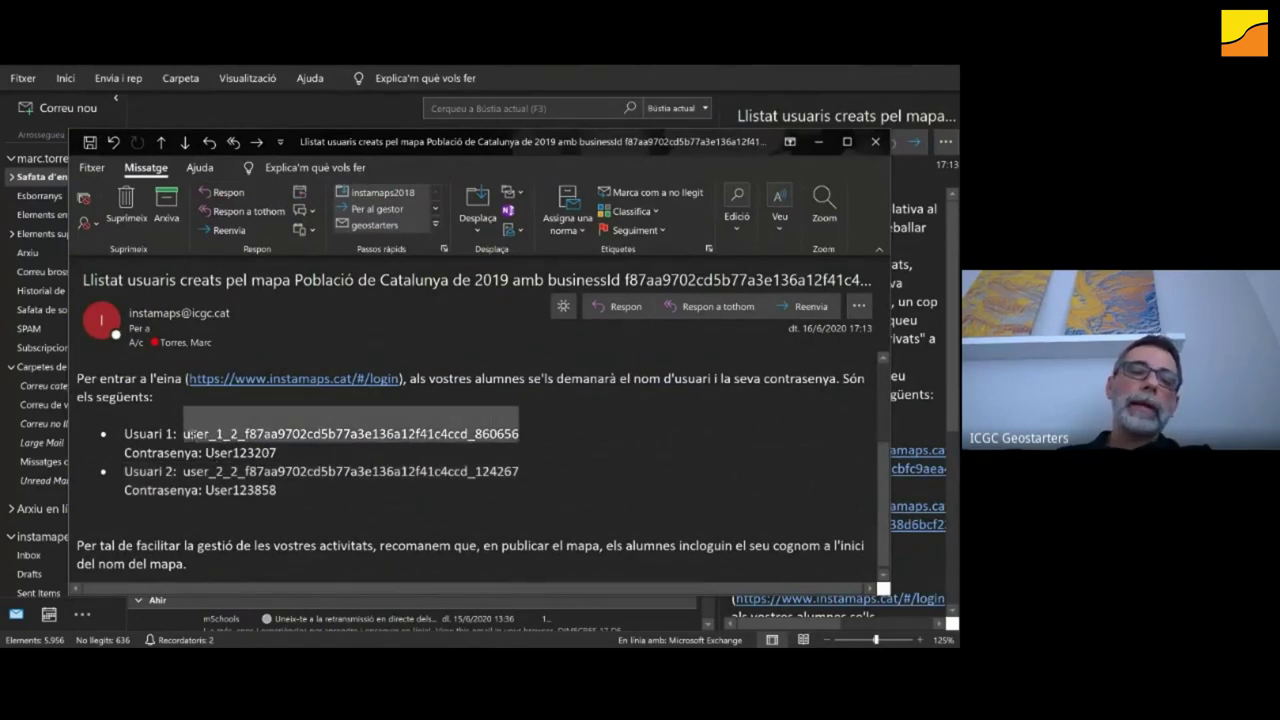
left_click_drag(278, 452, 216, 454)
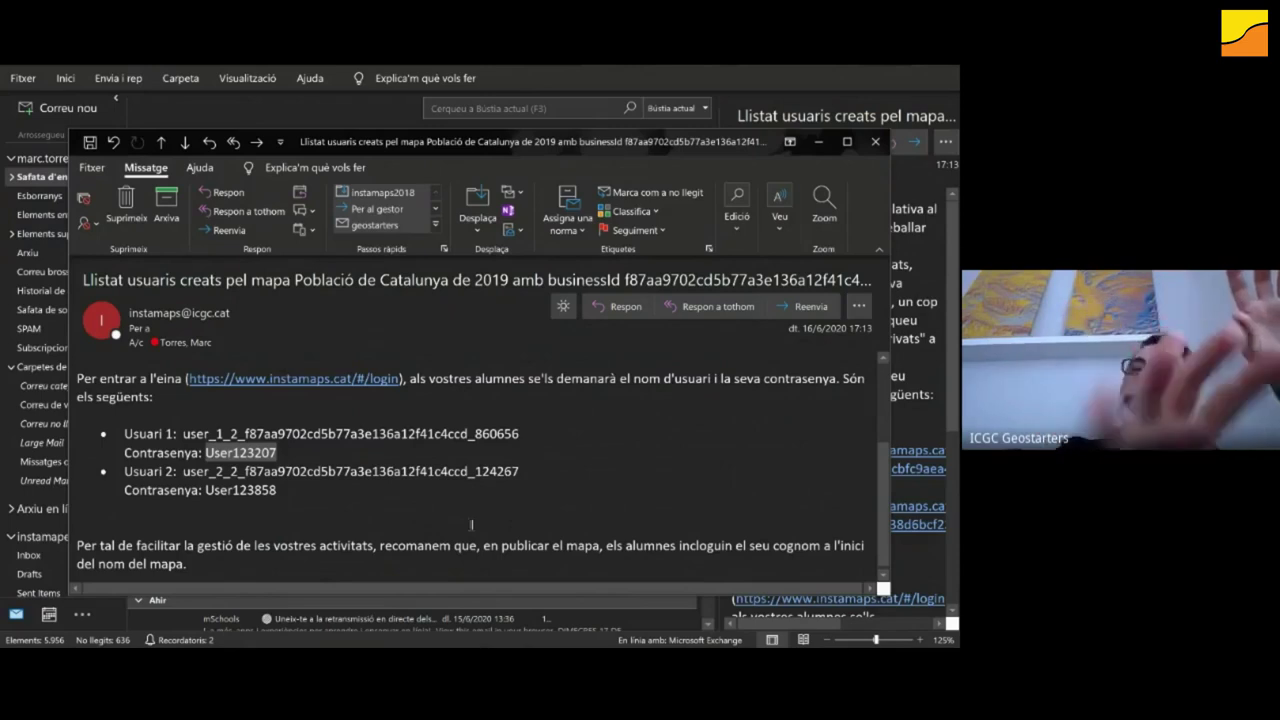
left_click(817, 143)
key("alt+Tab")
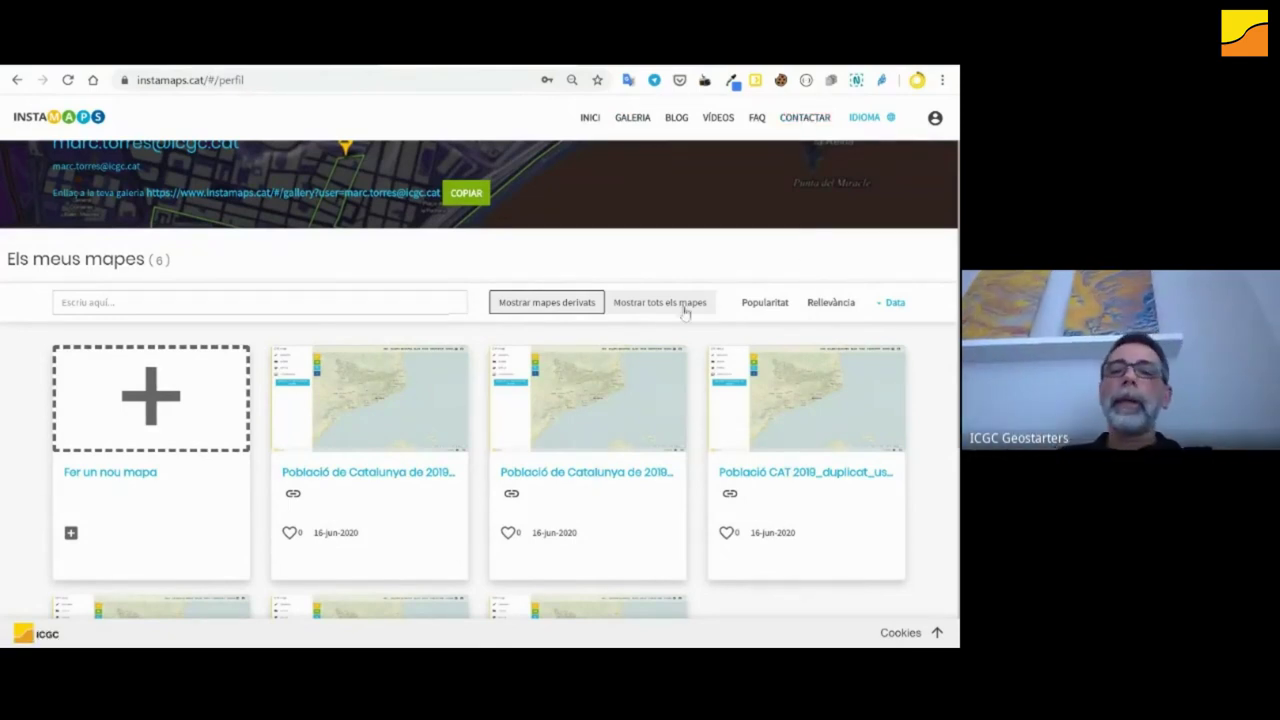
- Show all maps in the gallery again and start a new blank map, repositioning it over Catalonia
left_click(648, 304)
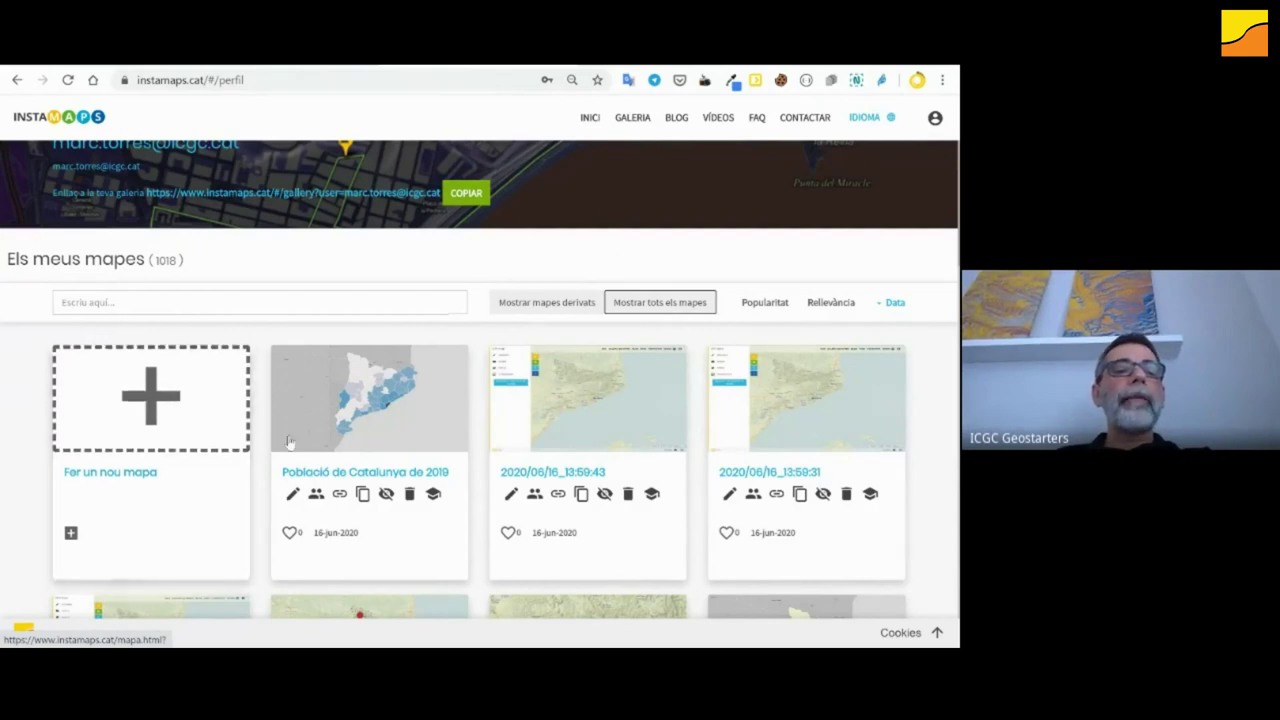
left_click(153, 380)
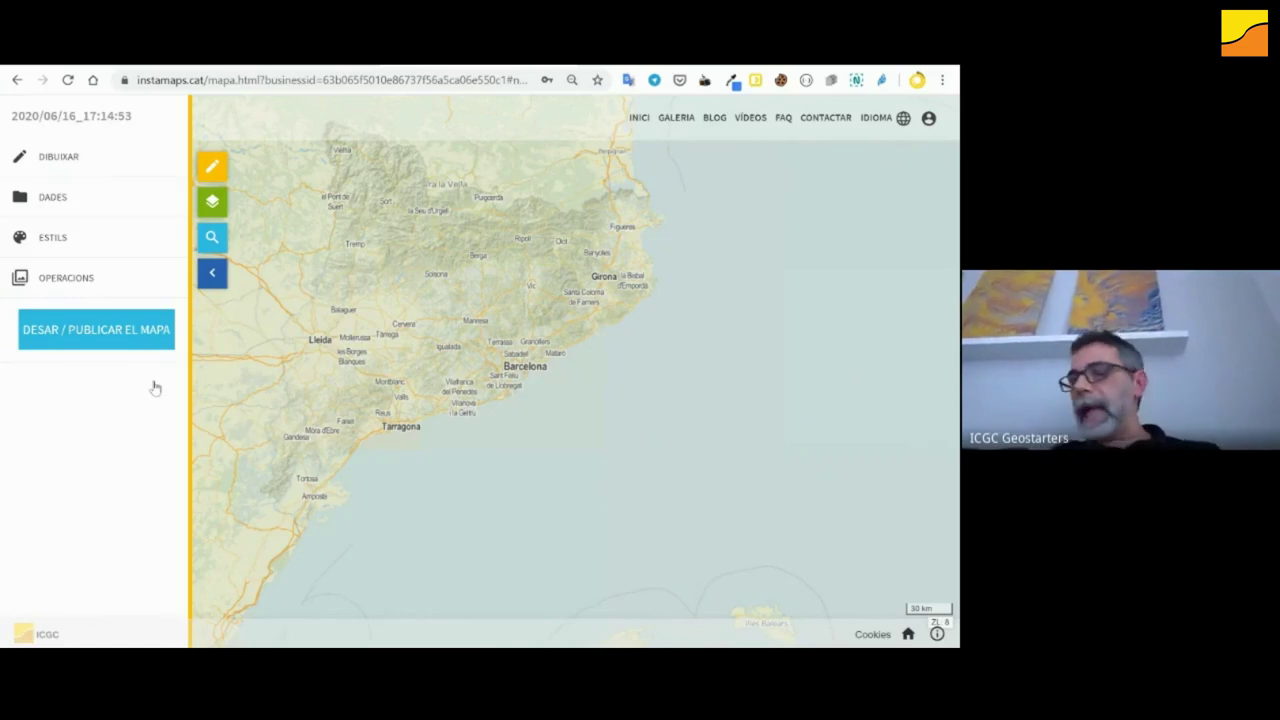
left_click_drag(372, 326, 424, 367)
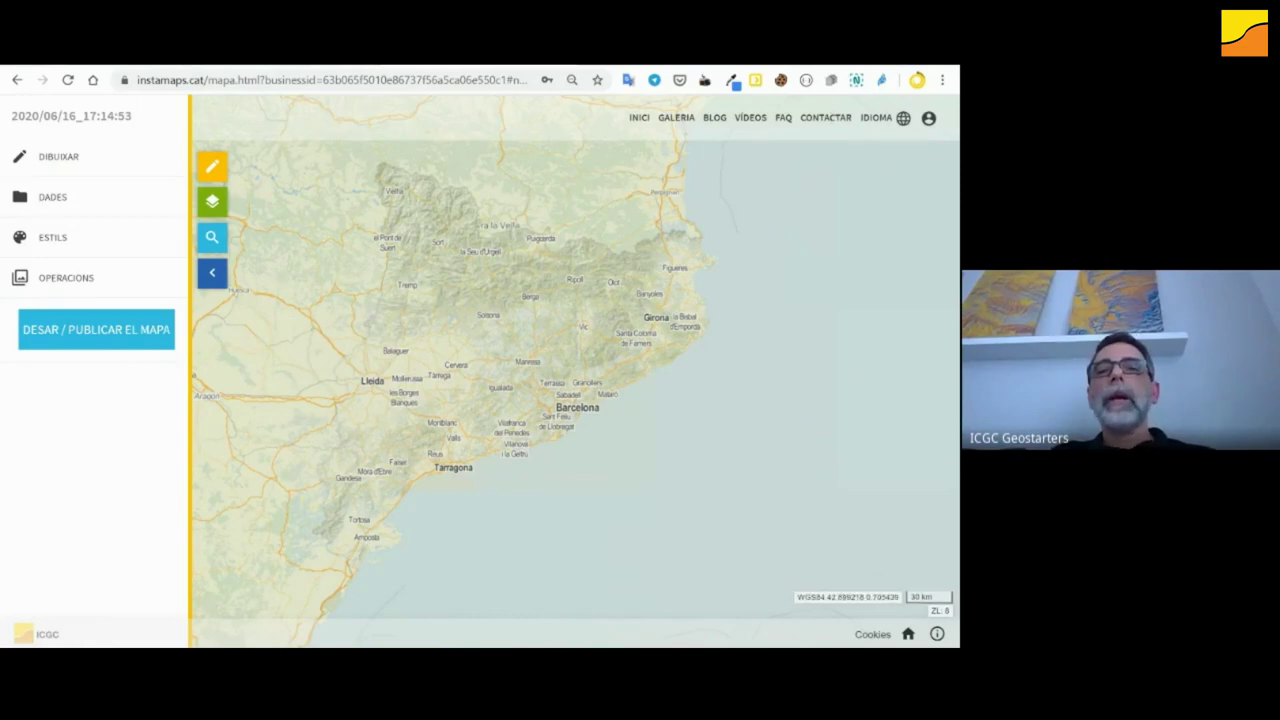
- Open Google Drive in a new browser tab and create a folder named embassaments2 in My Drive
key("ctrl+t")
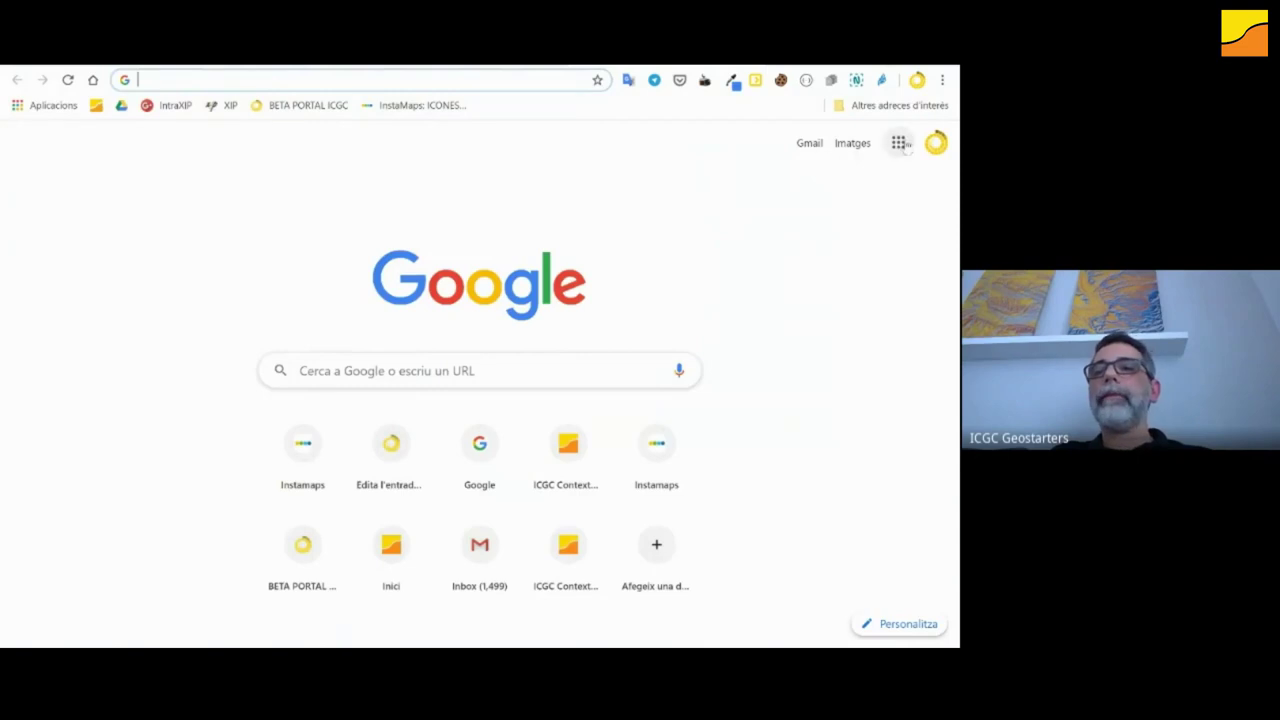
left_click(907, 146)
left_click(748, 388)
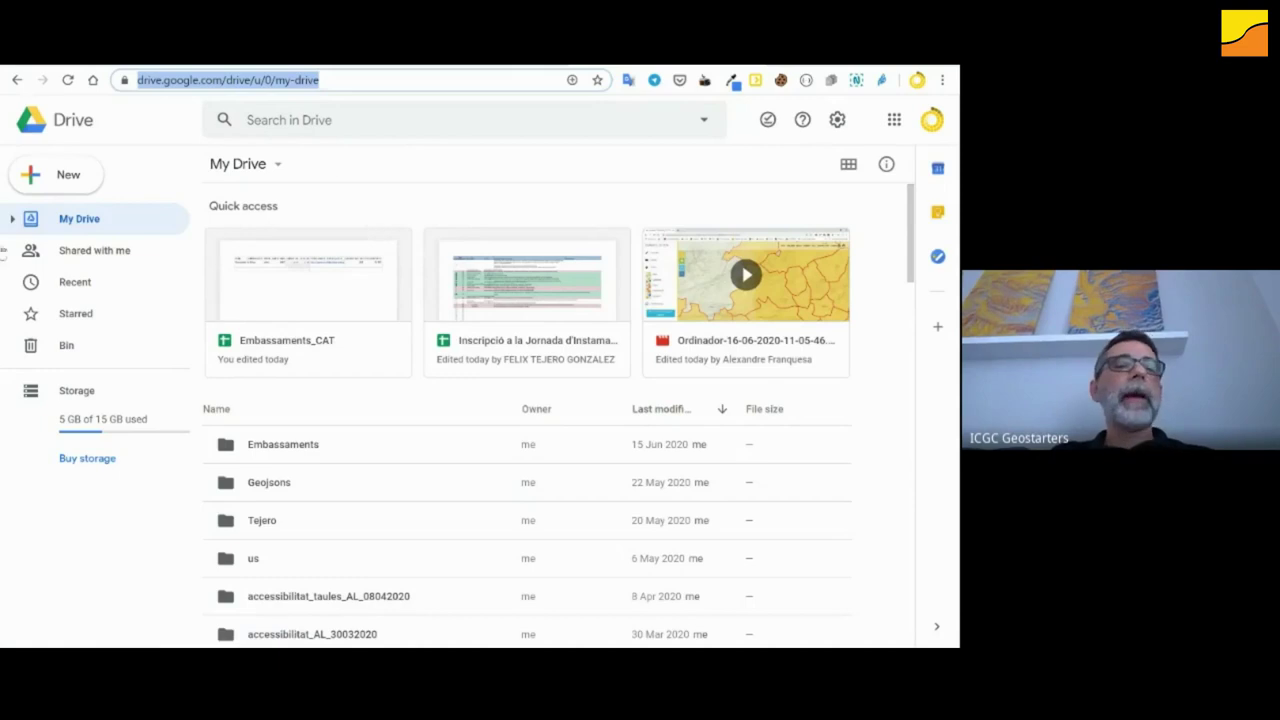
left_click(70, 176)
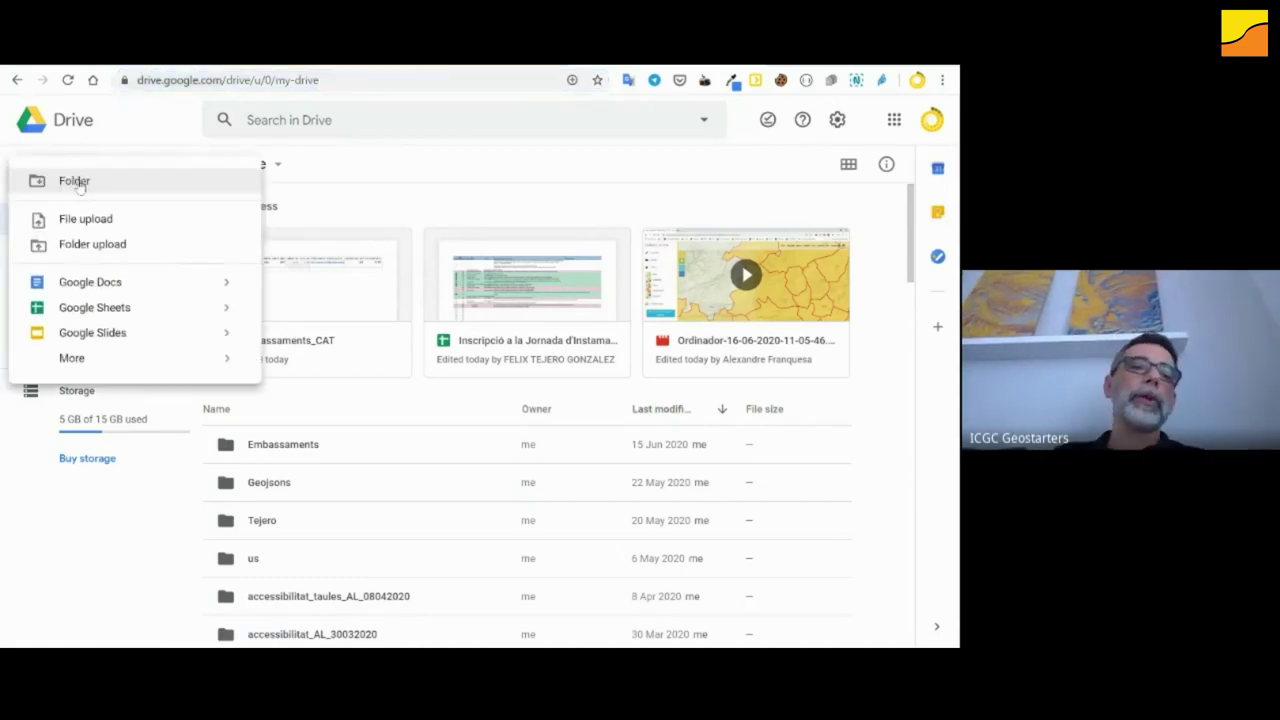
left_click(76, 182)
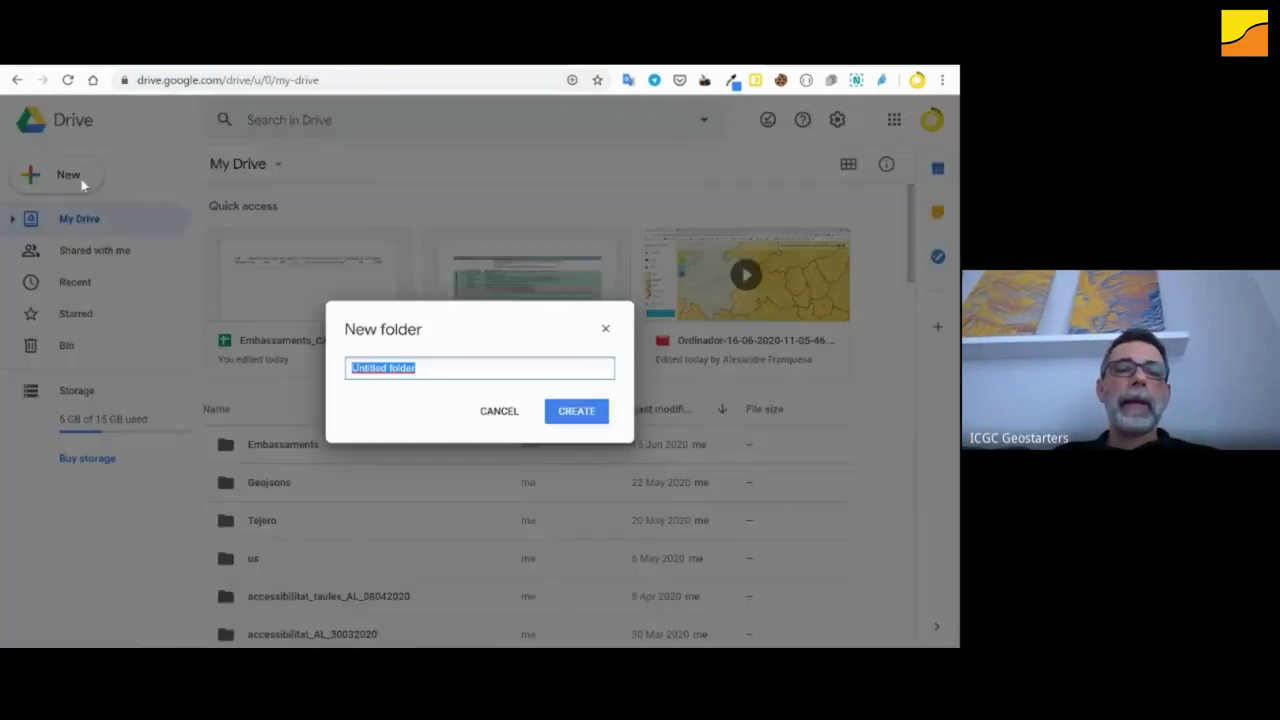
type("d")
type("mbassaments2")
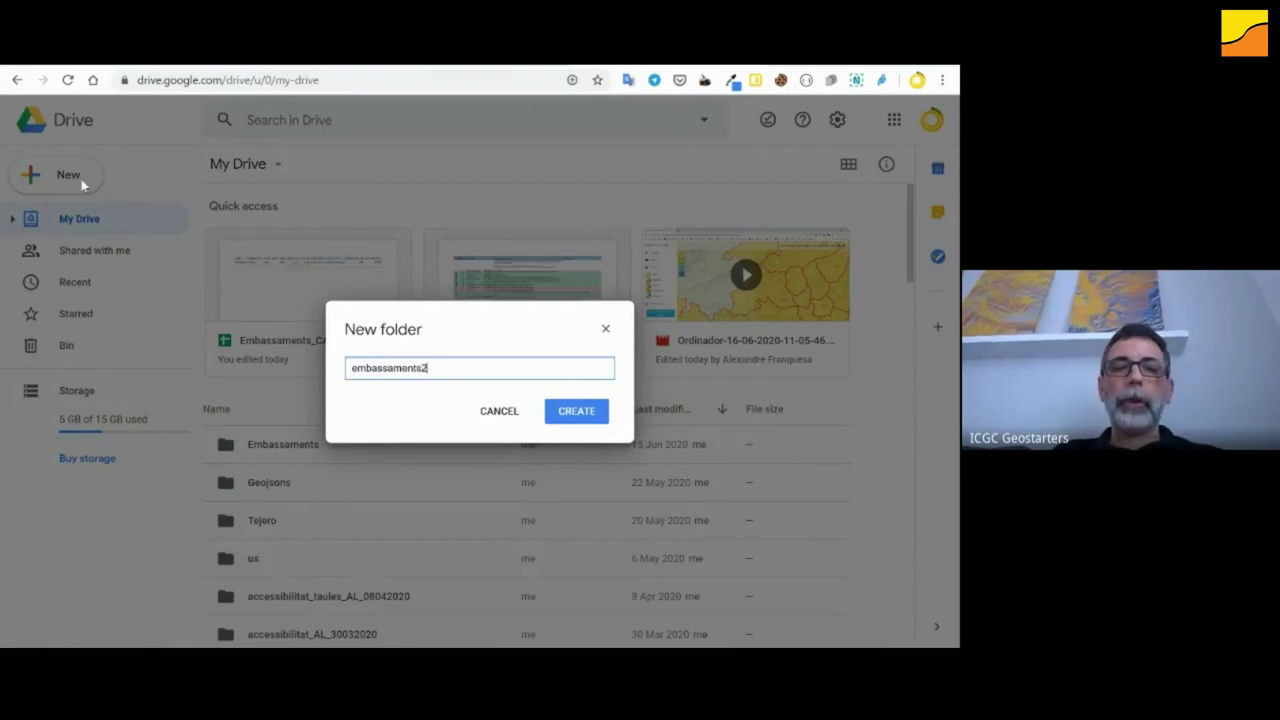
left_click(578, 412)
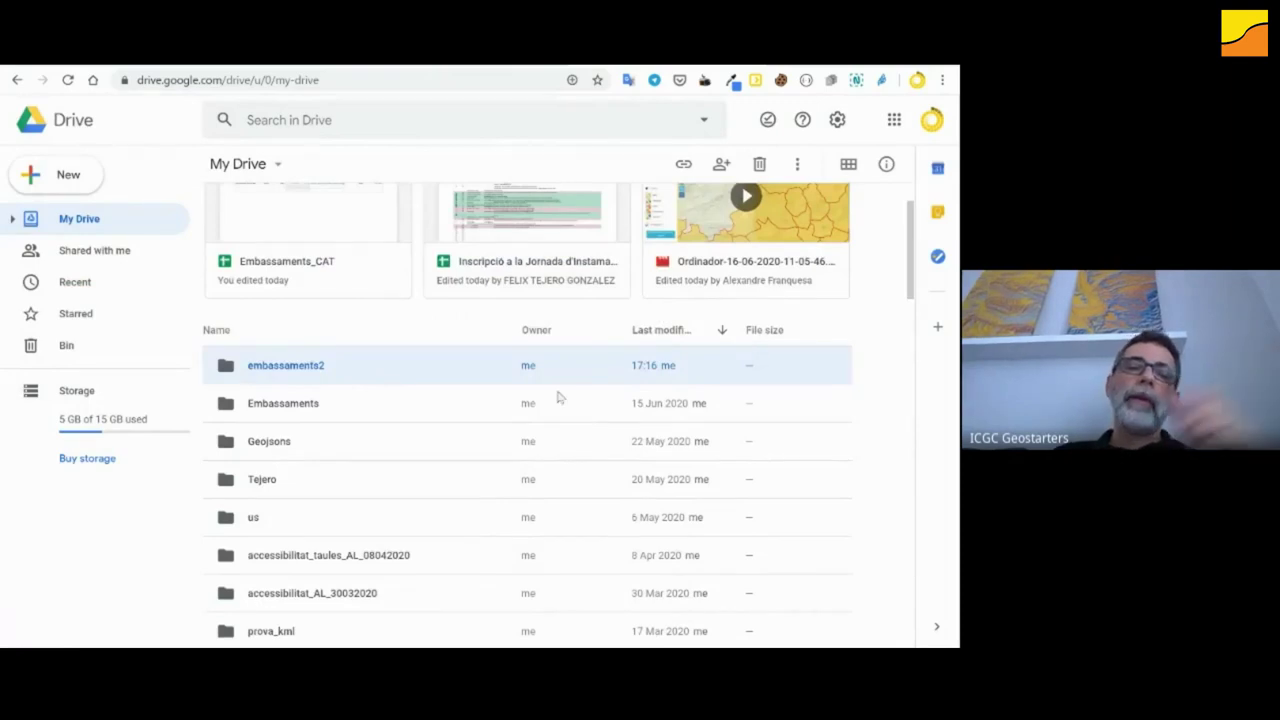
- Open the embassaments2 folder and create a blank Google Sheets spreadsheet in it
double_click(299, 371)
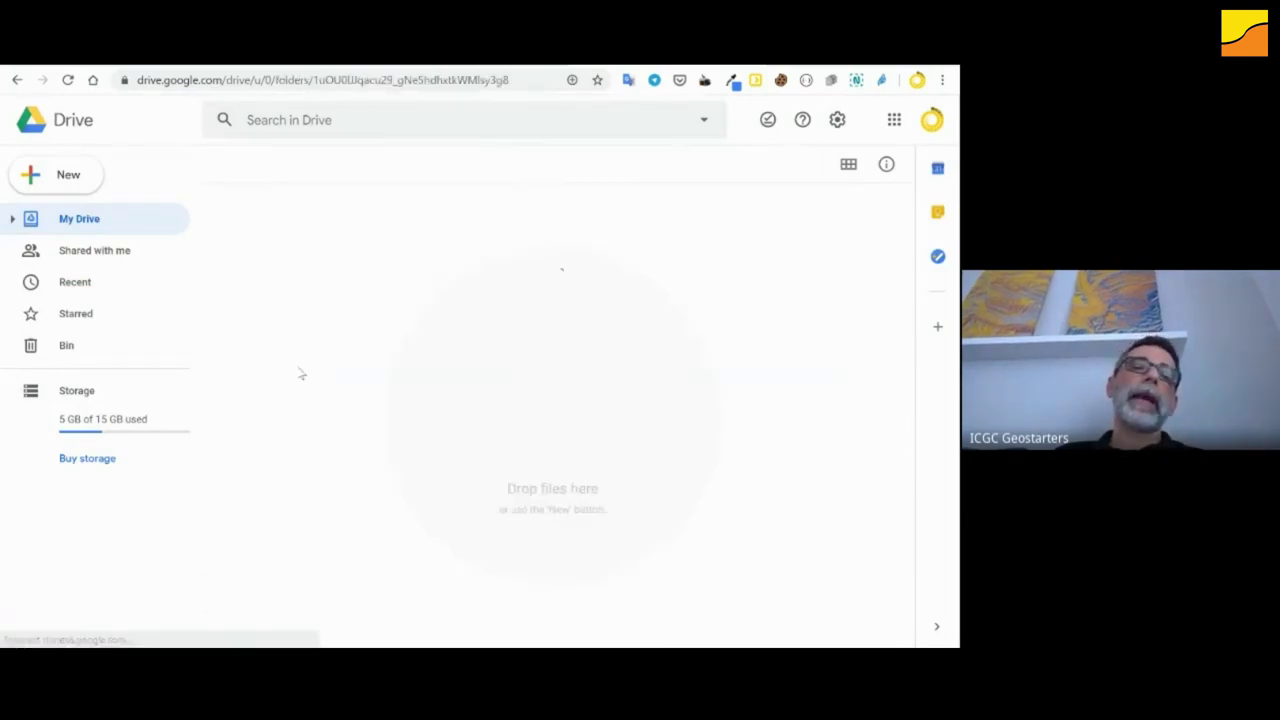
left_click(92, 170)
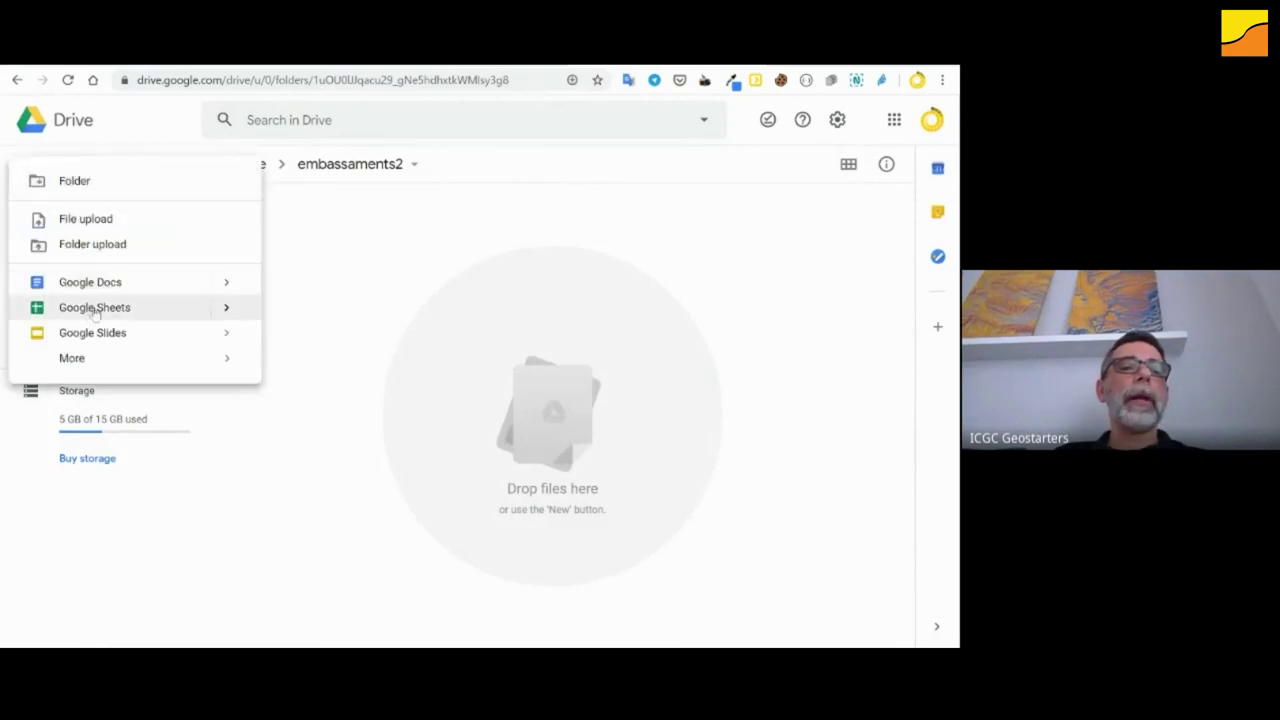
left_click(94, 312)
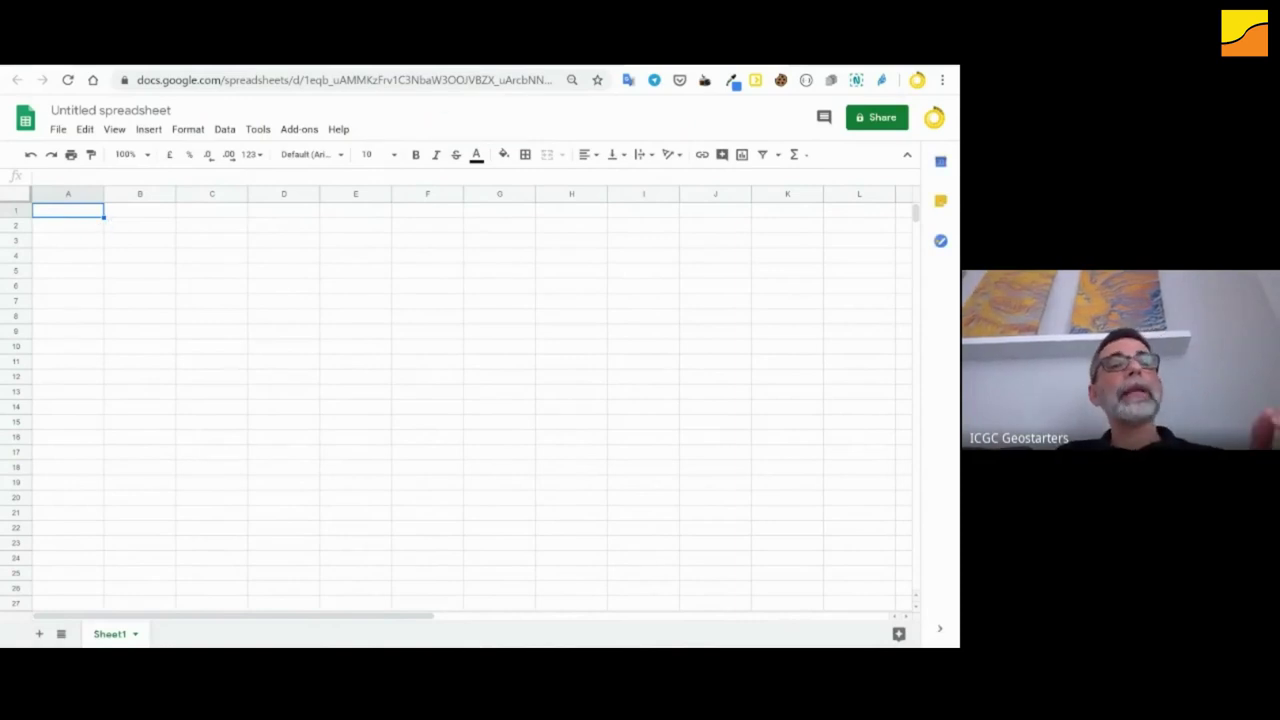
- Rename the untitled spreadsheet as embassaments2
left_click(128, 112)
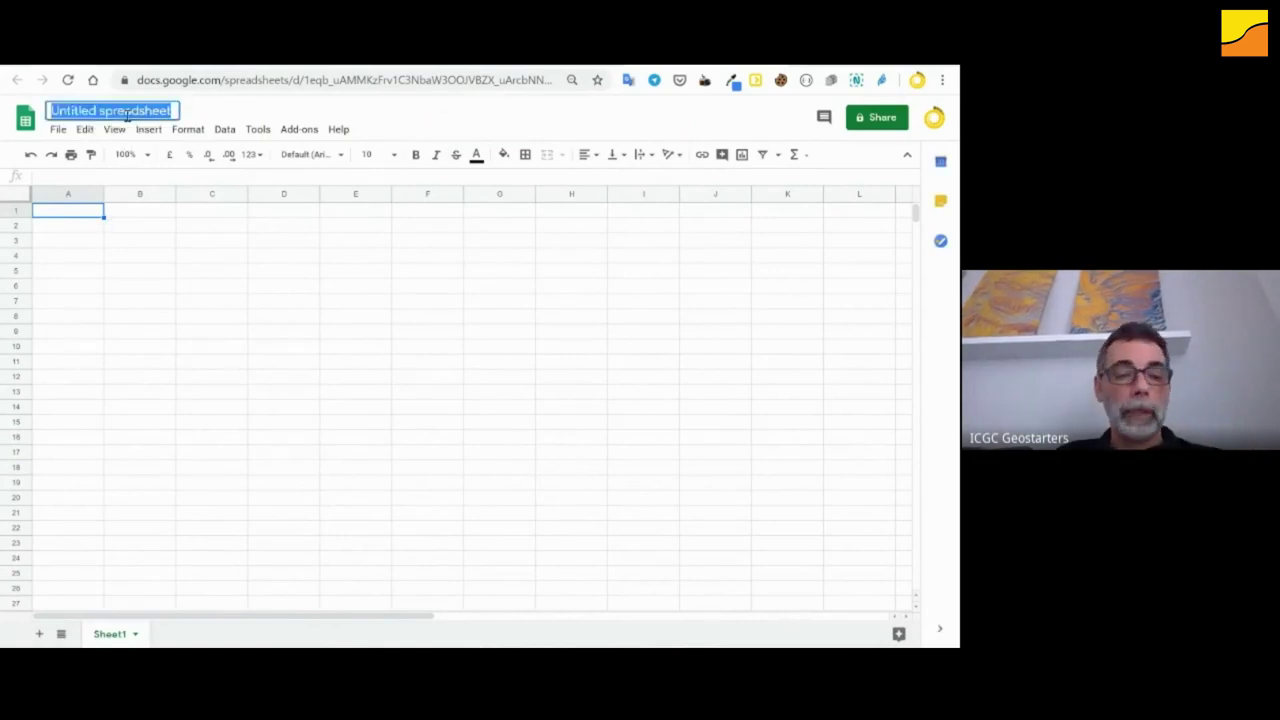
type("embassaments2")
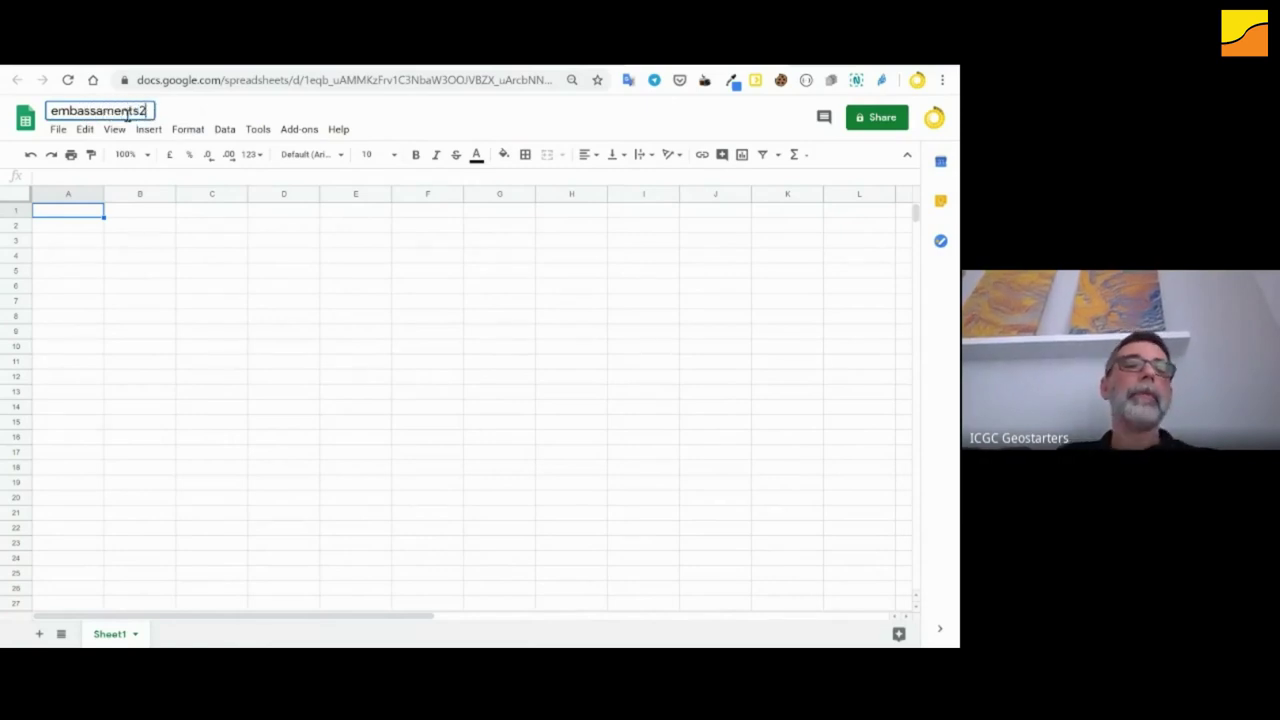
left_click(125, 258)
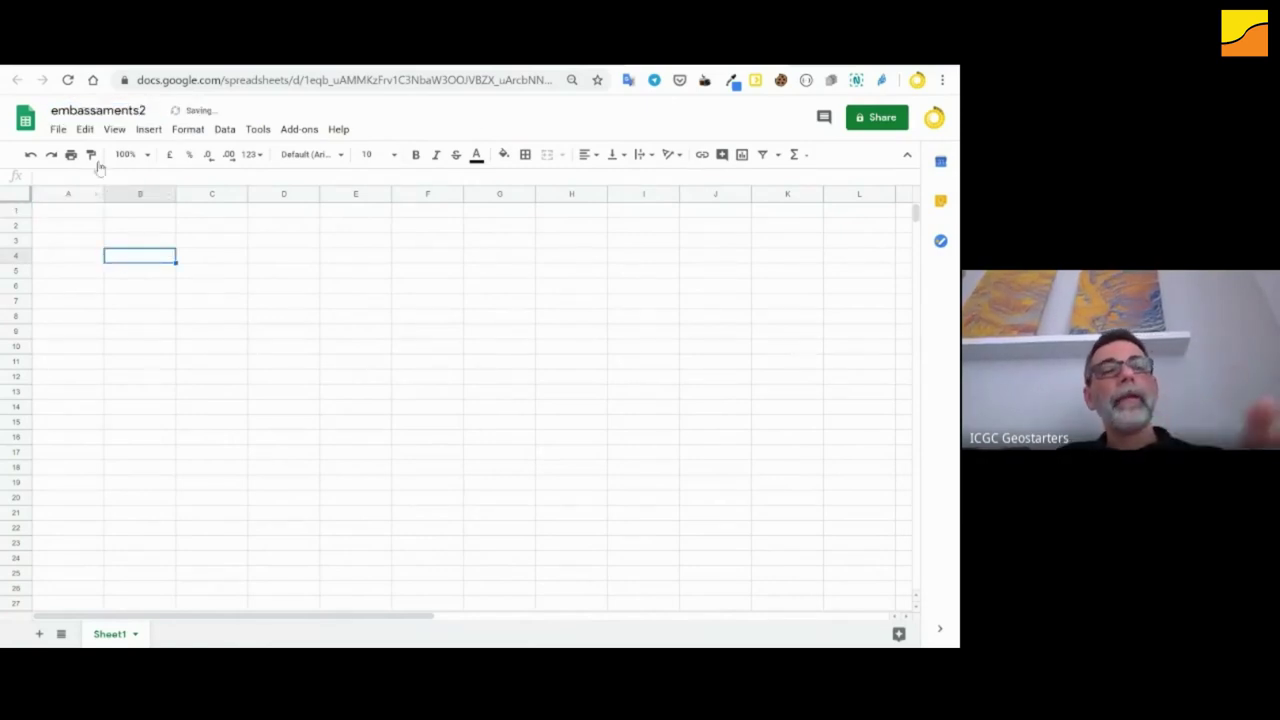
- Enter the column headers Nom, Comarca and Tipus in cells A1 to C1
left_click(69, 213)
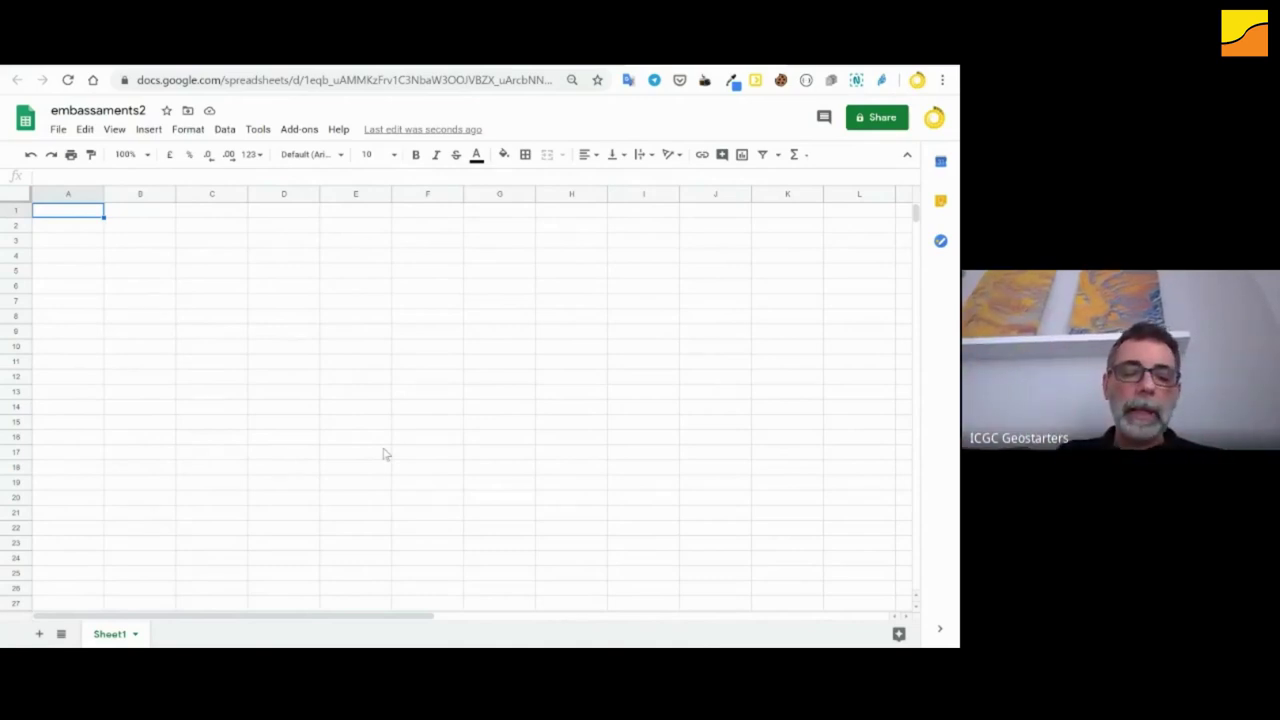
type("n")
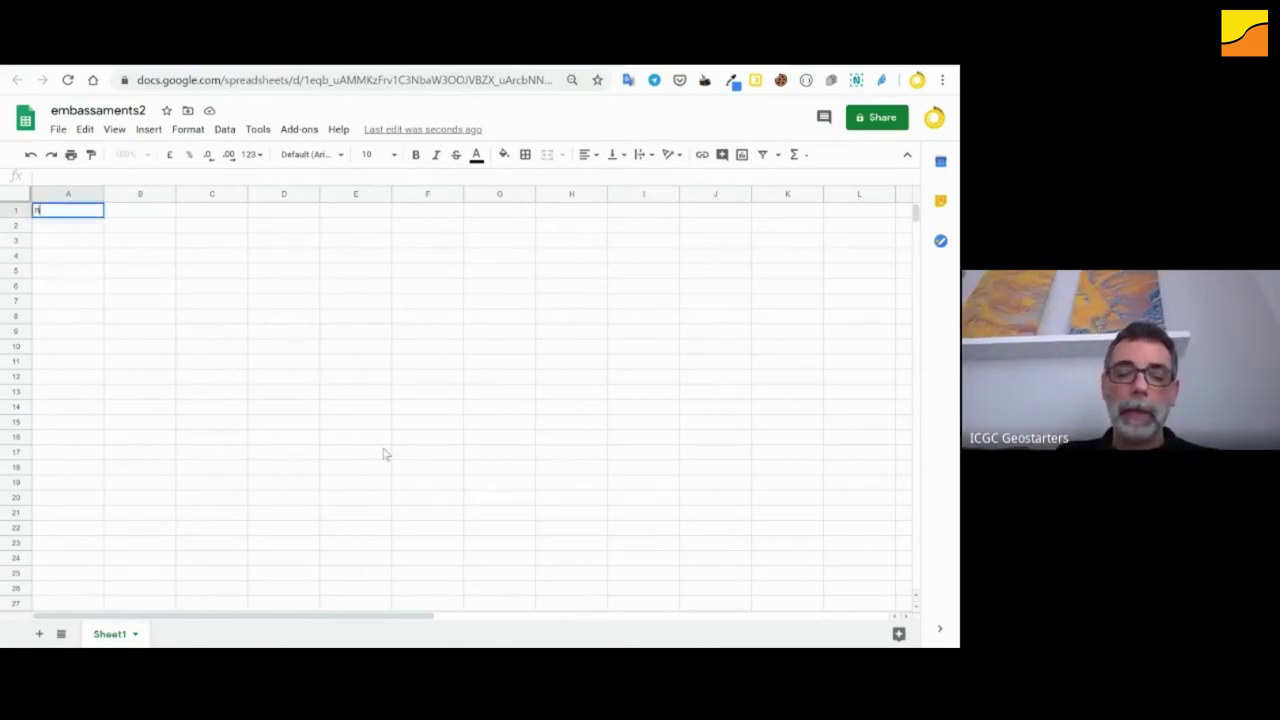
type("o")
key("BackSpace")
key("BackSpace")
type("Nom")
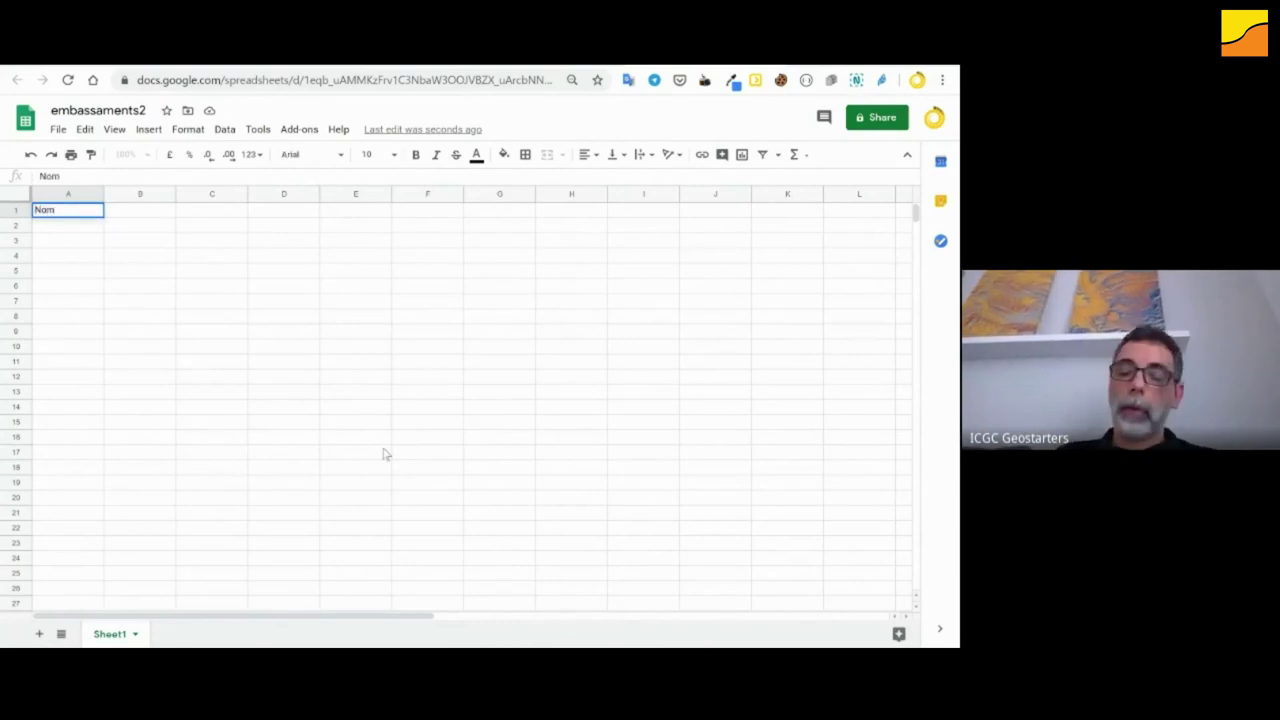
key("Tab")
type("Comar")
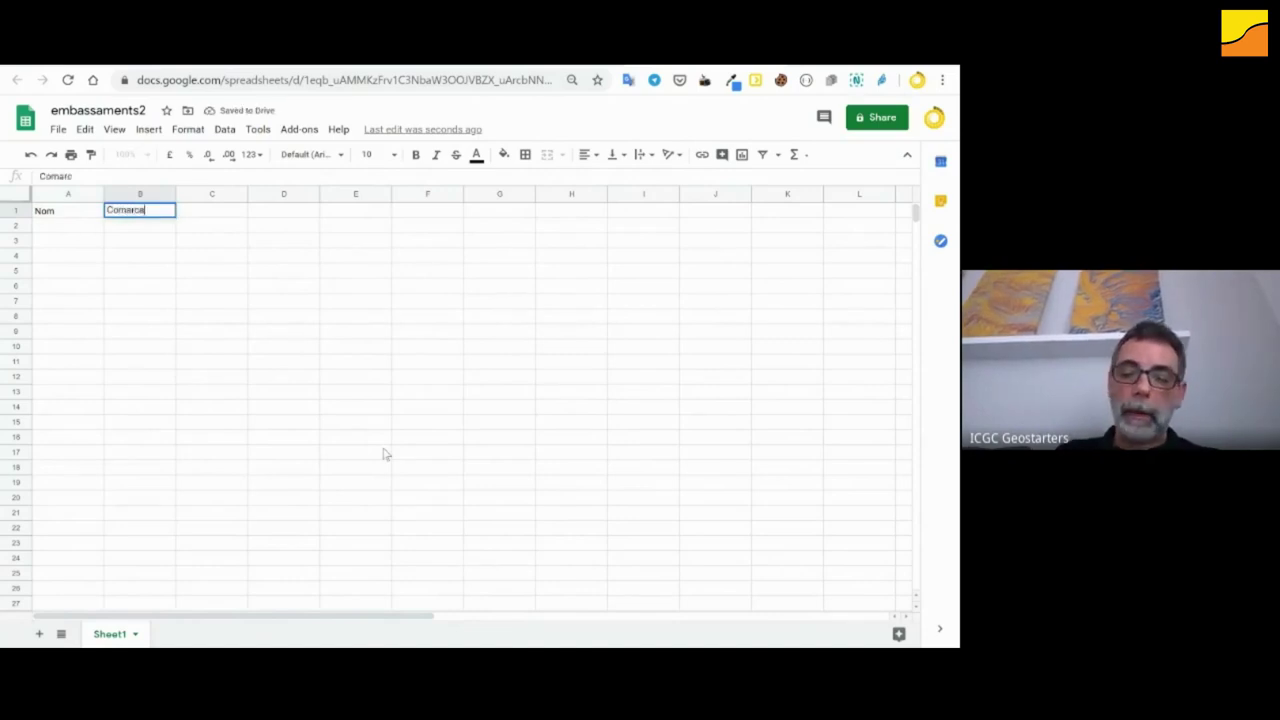
key("Tab")
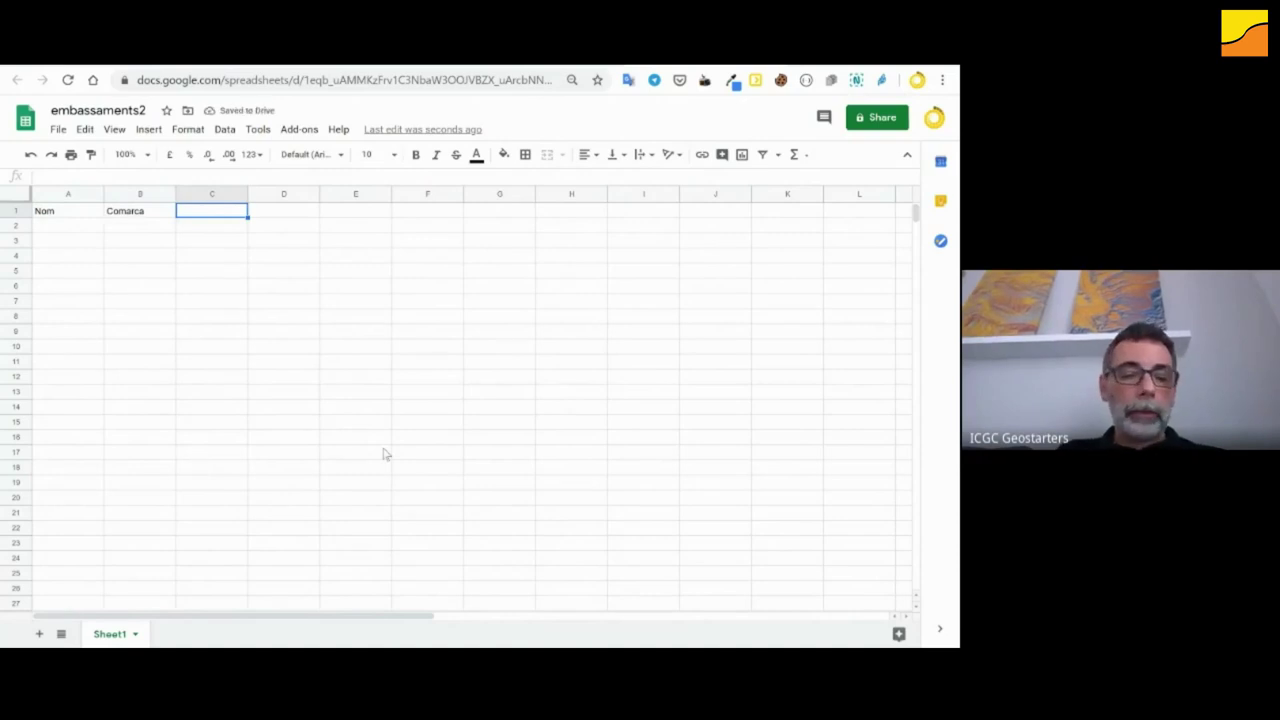
type("Tip")
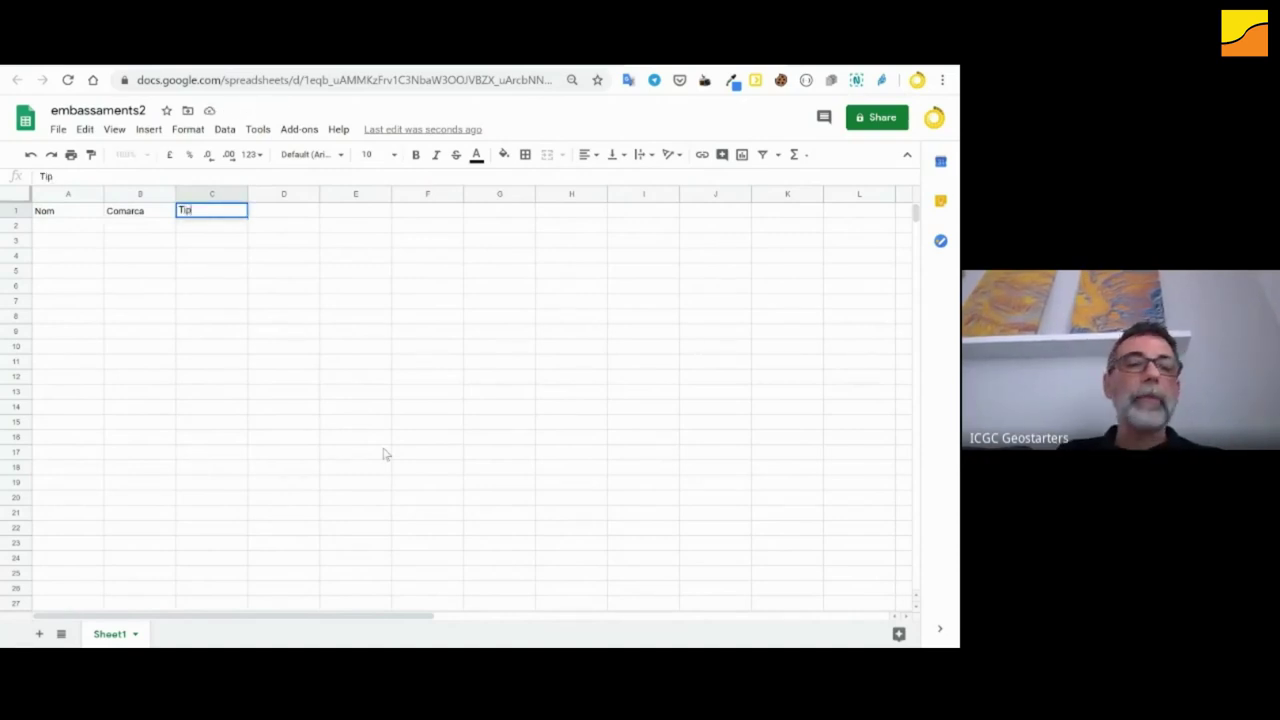
type("us")
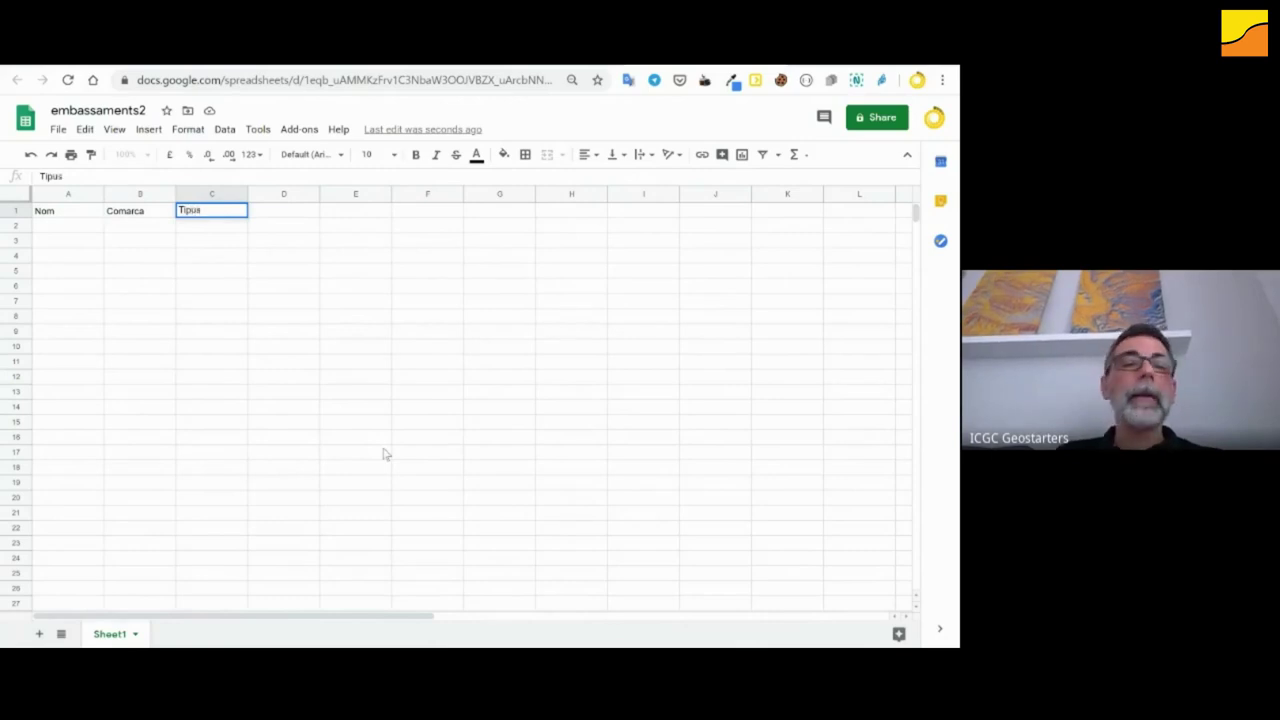
key("Return")
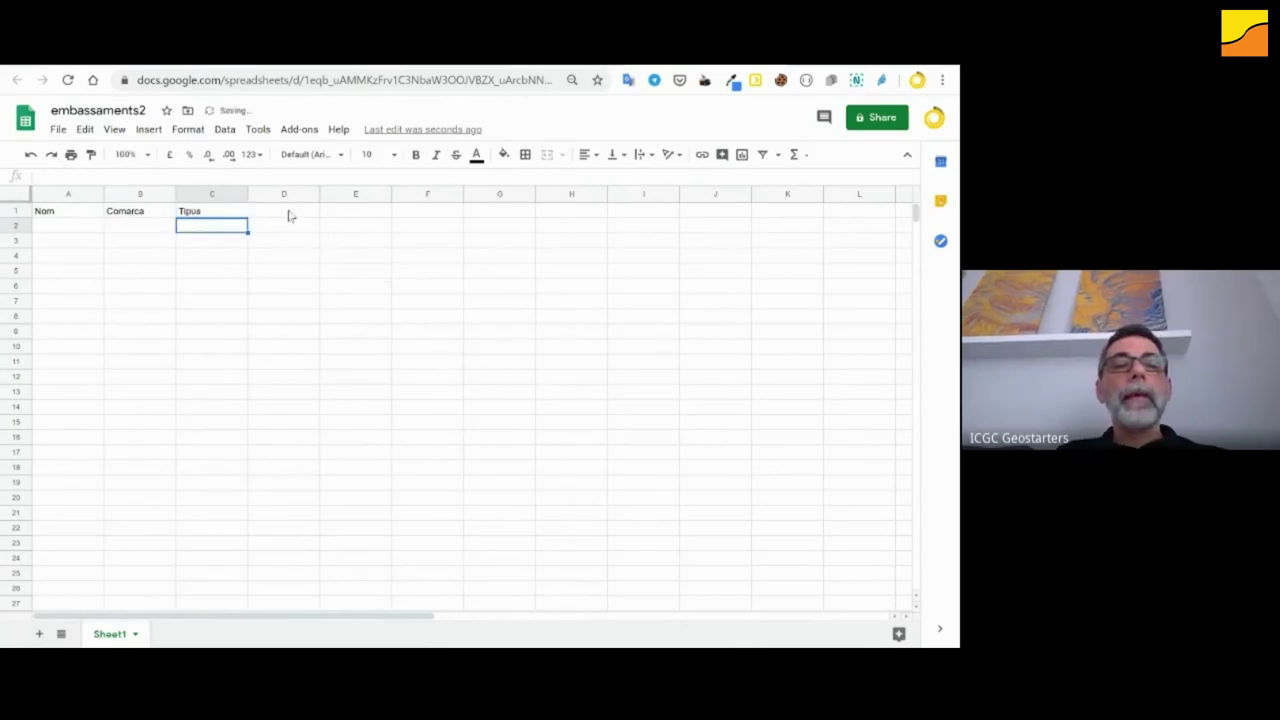
- Add the column headers Fotografia in D1 and Enllaç in E1
left_click(290, 215)
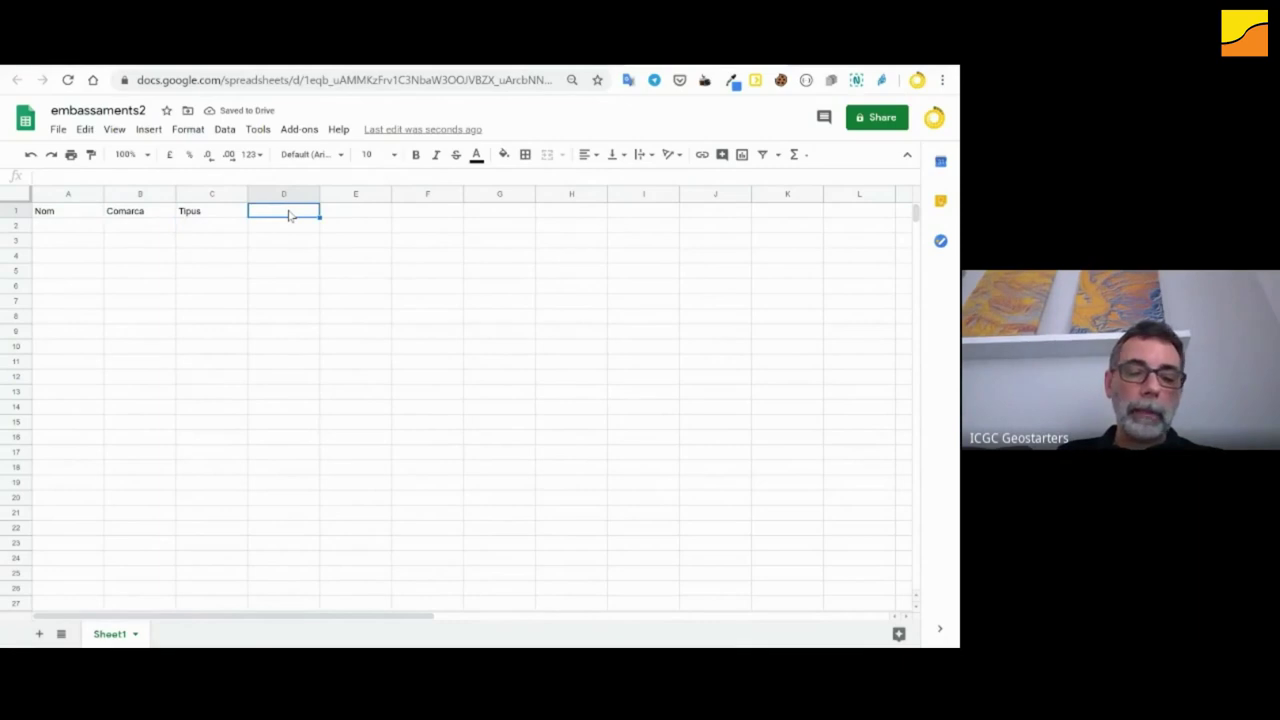
type("Fot")
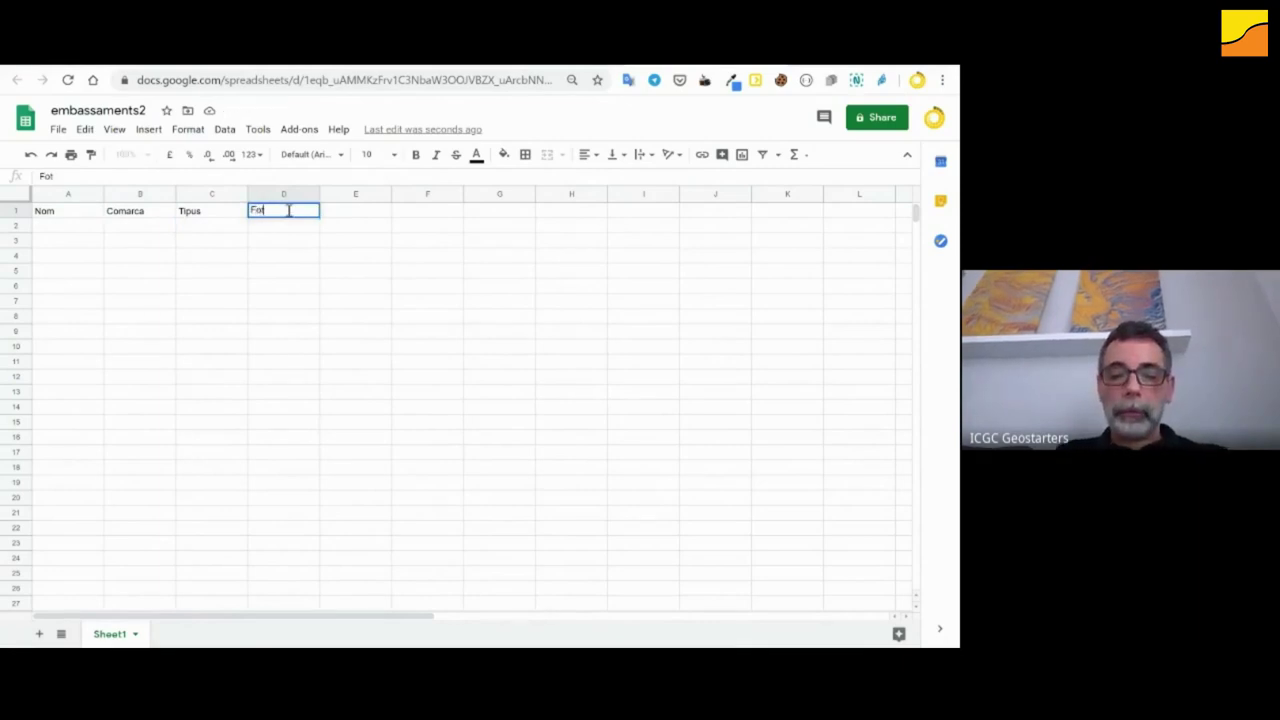
type("ografi")
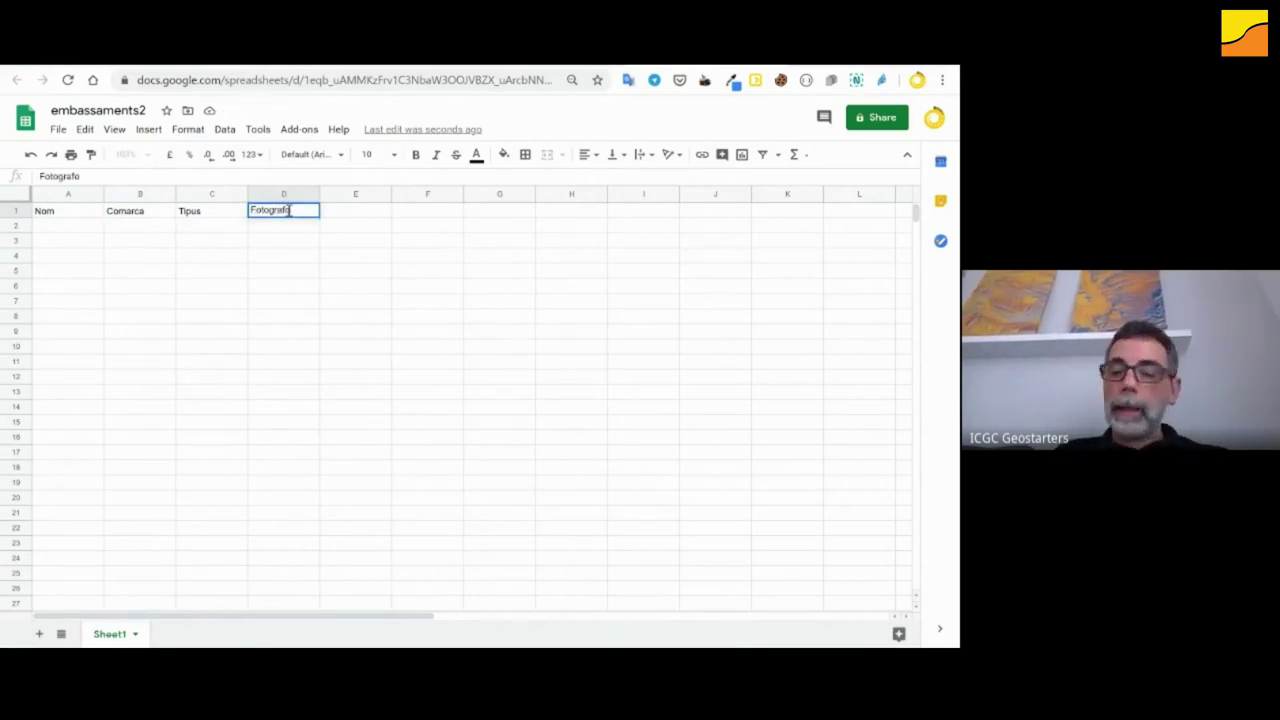
type("a")
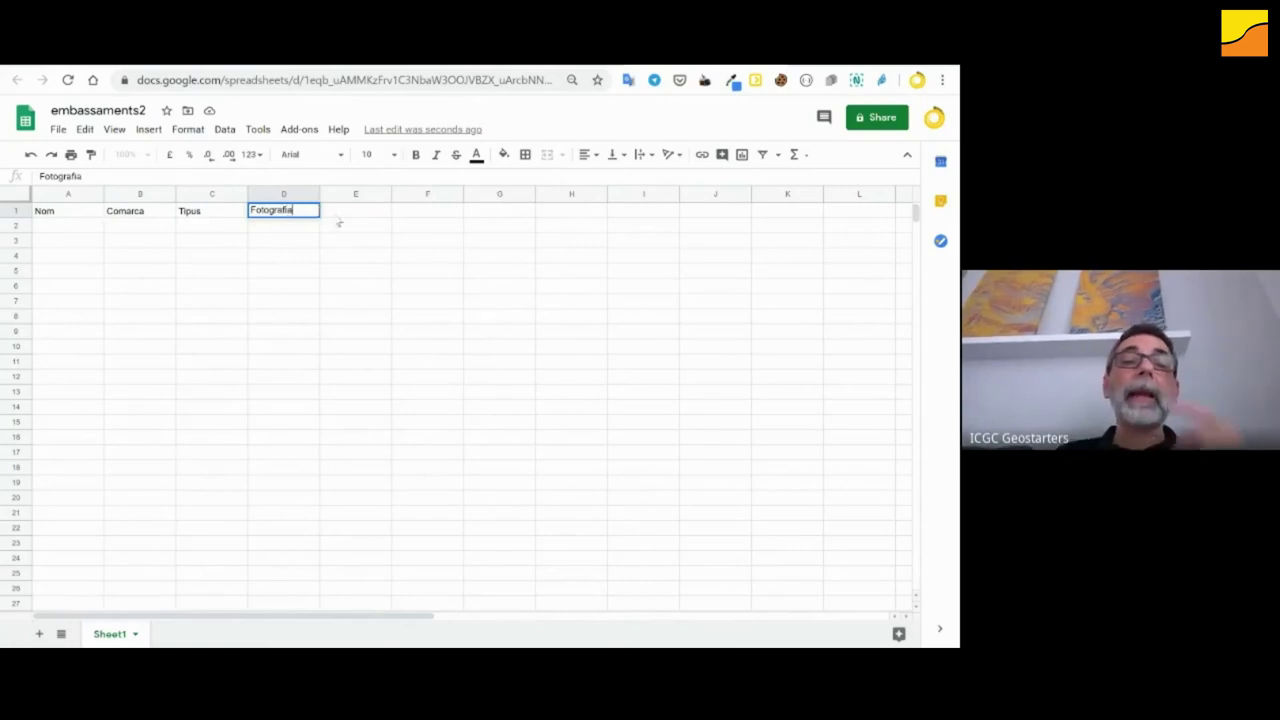
key("Tab")
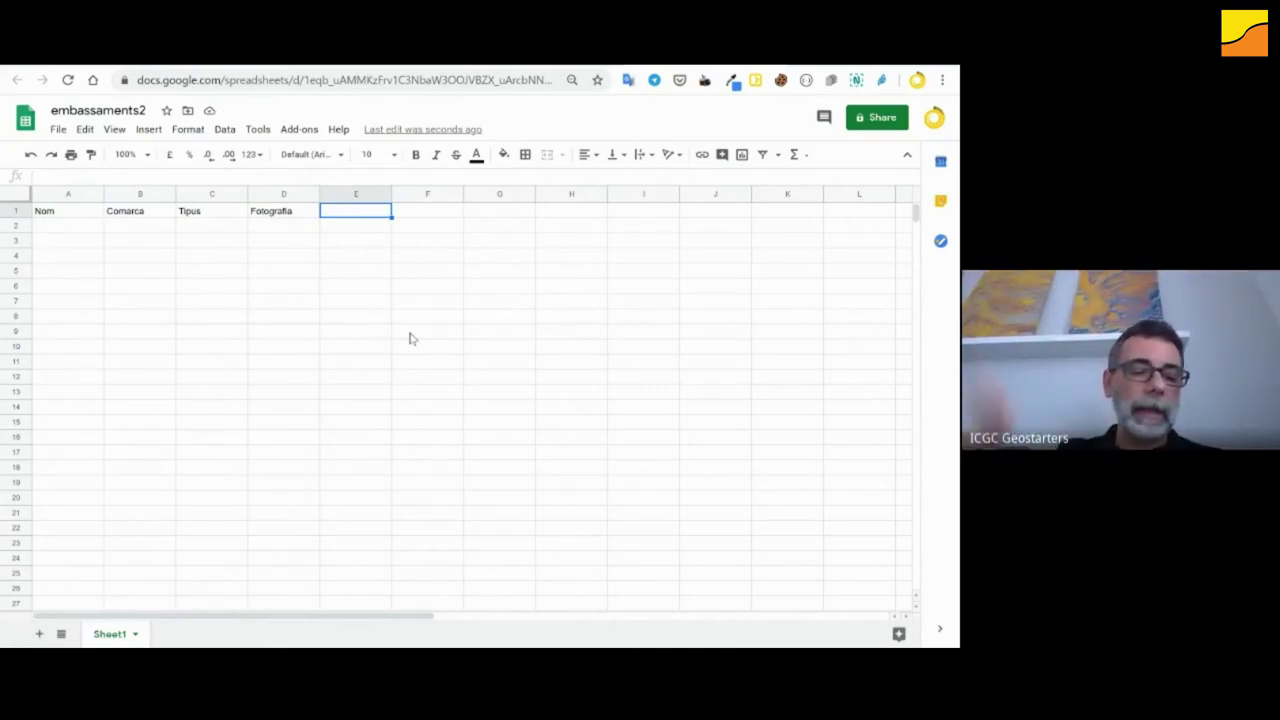
type("Enllaç")
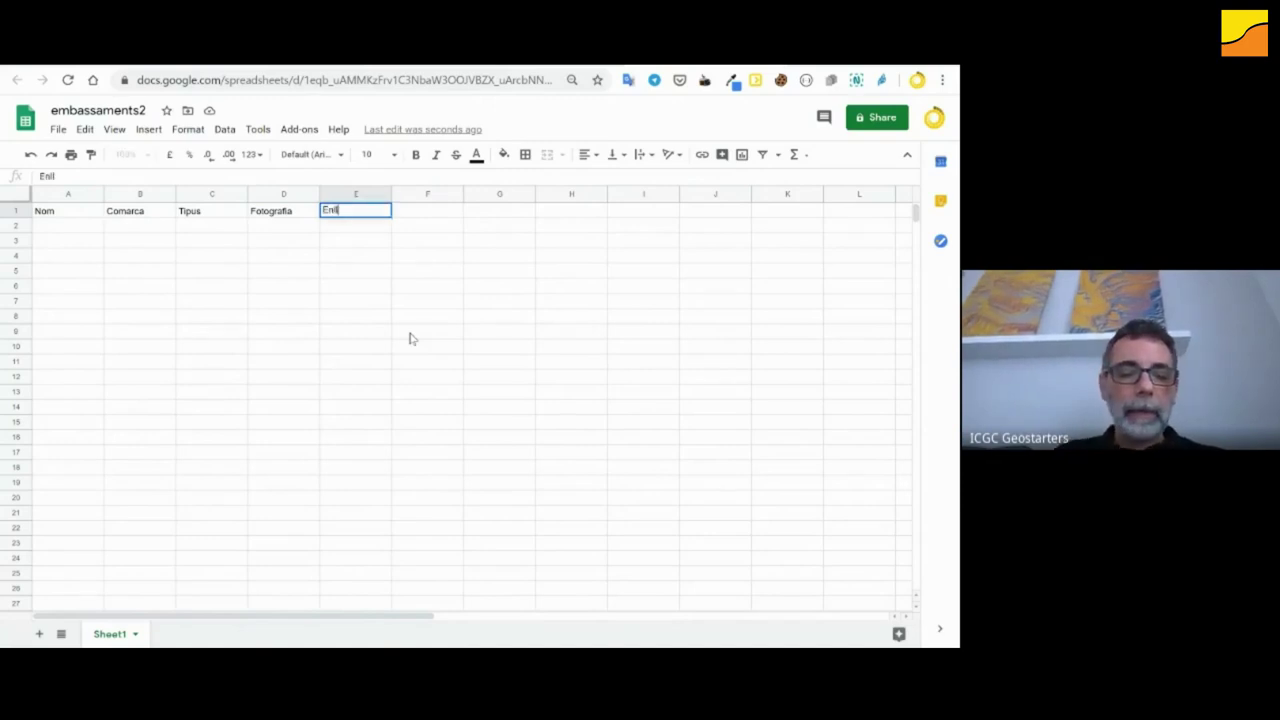
- Add the column headers Capacitat Hm3 in F1 and Estat % in G1
left_click(420, 214)
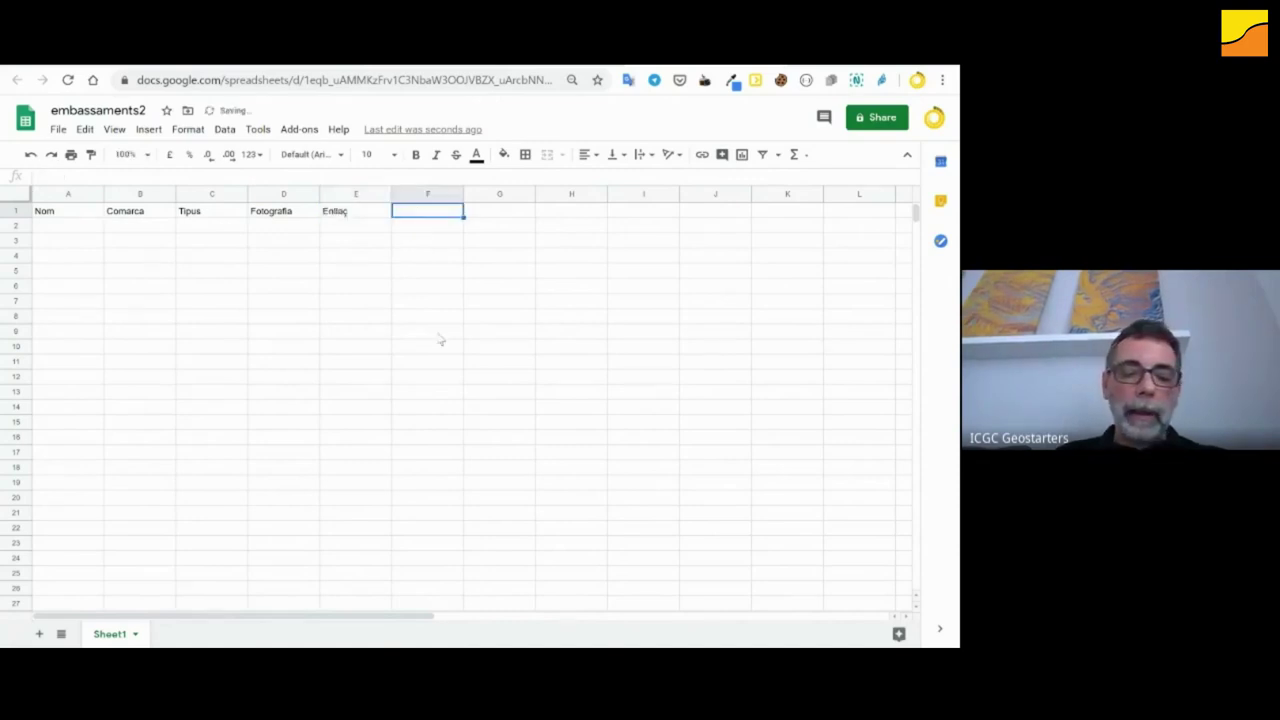
type("Capacitat Hm")
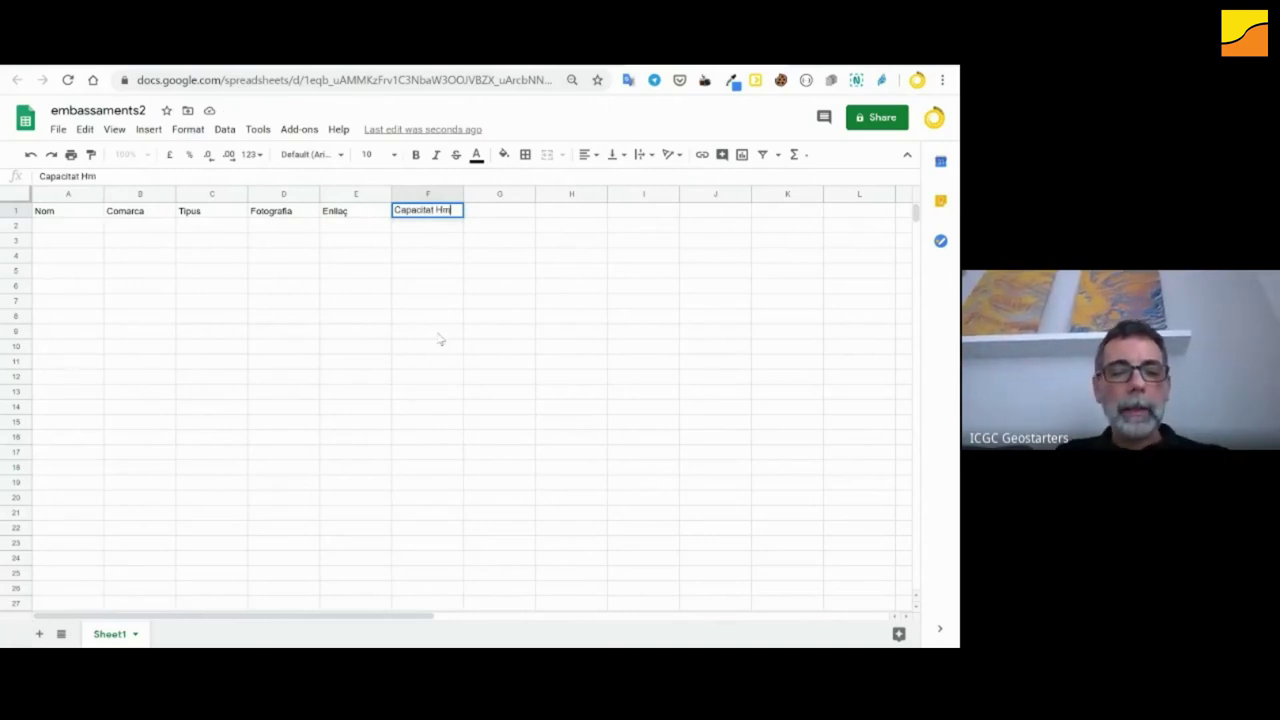
type("3")
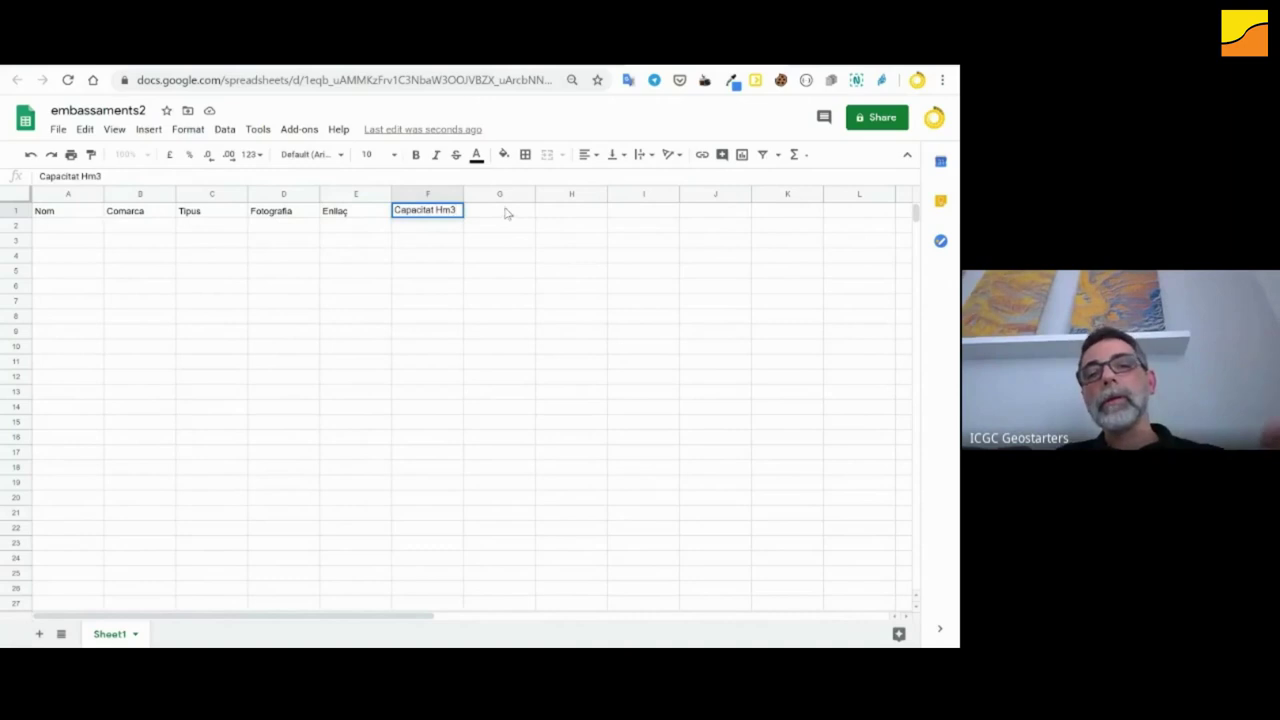
left_click(506, 212)
type("Esta")
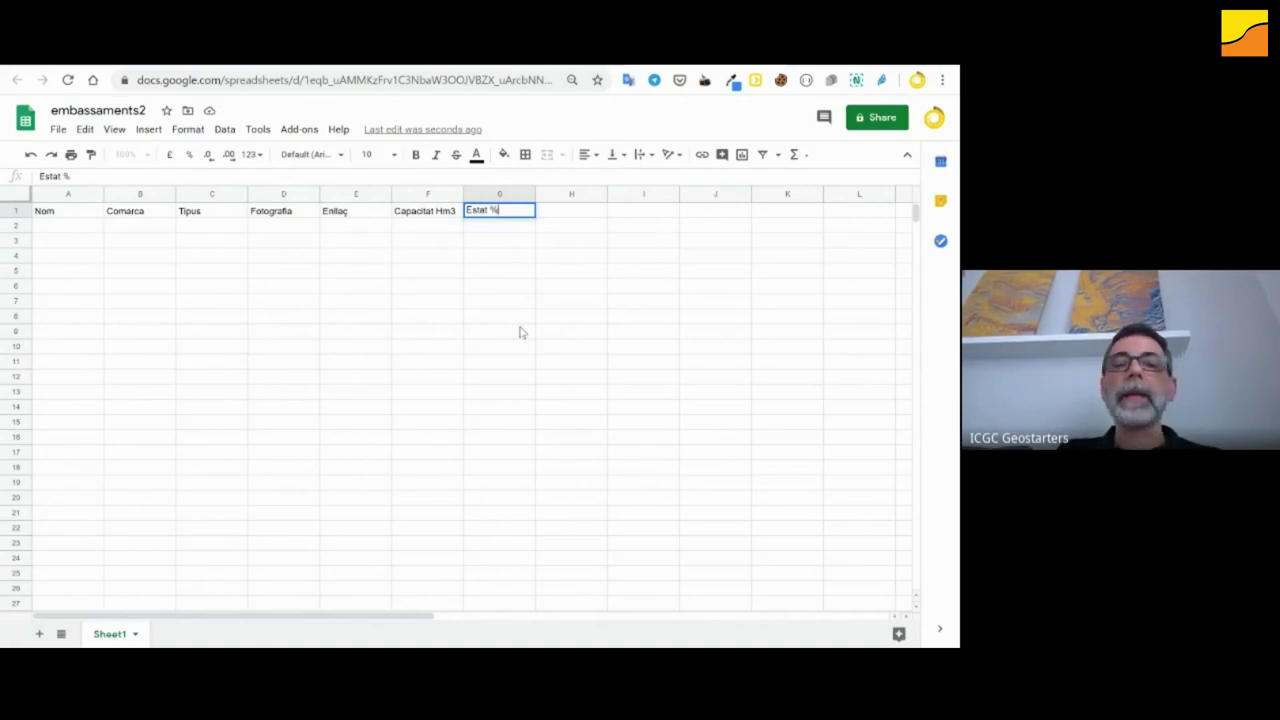
type("t %")
left_click(490, 303)
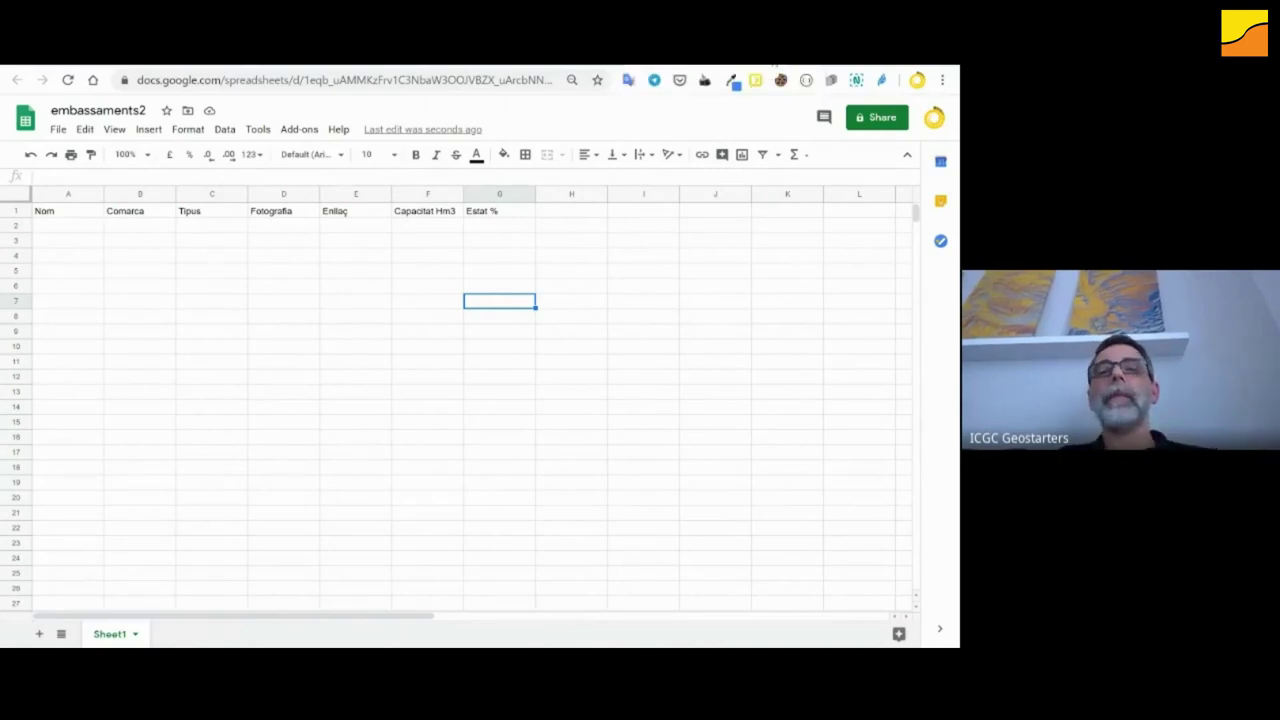
- Return to Google Drive and open the Embassaments_CAT spreadsheet from the Embassaments folder in My Drive
left_click(775, 60)
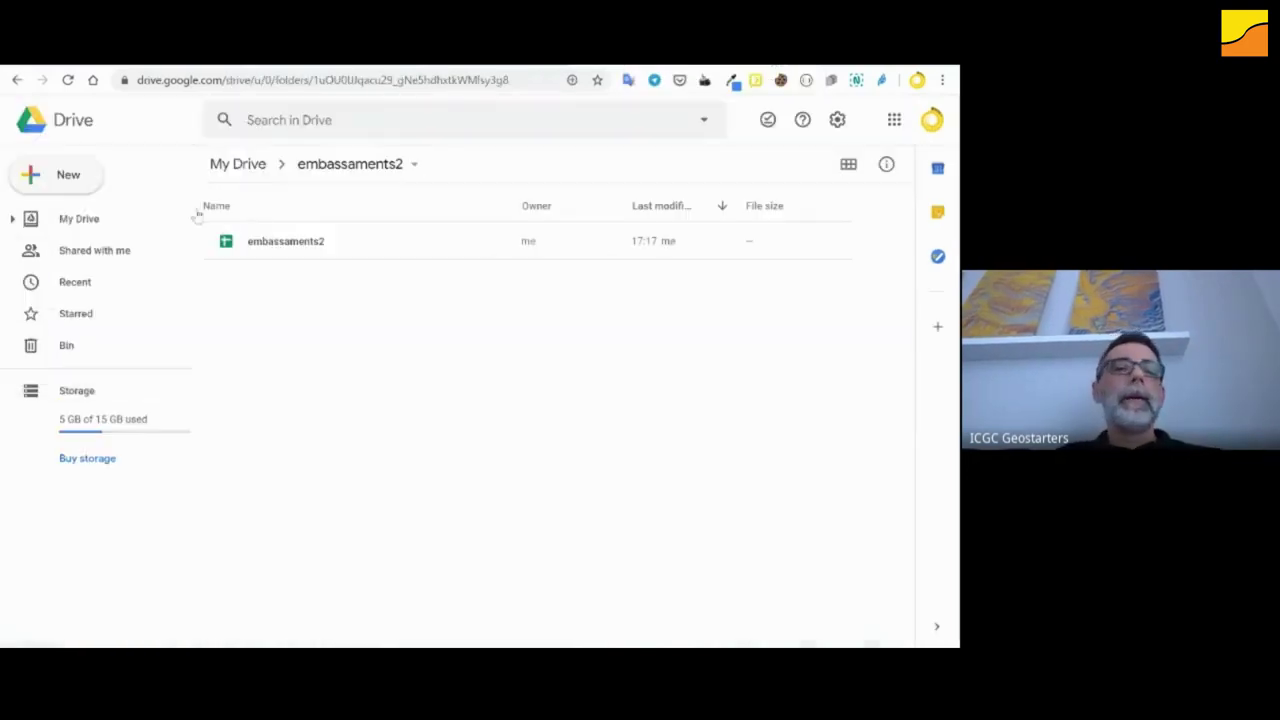
left_click(246, 168)
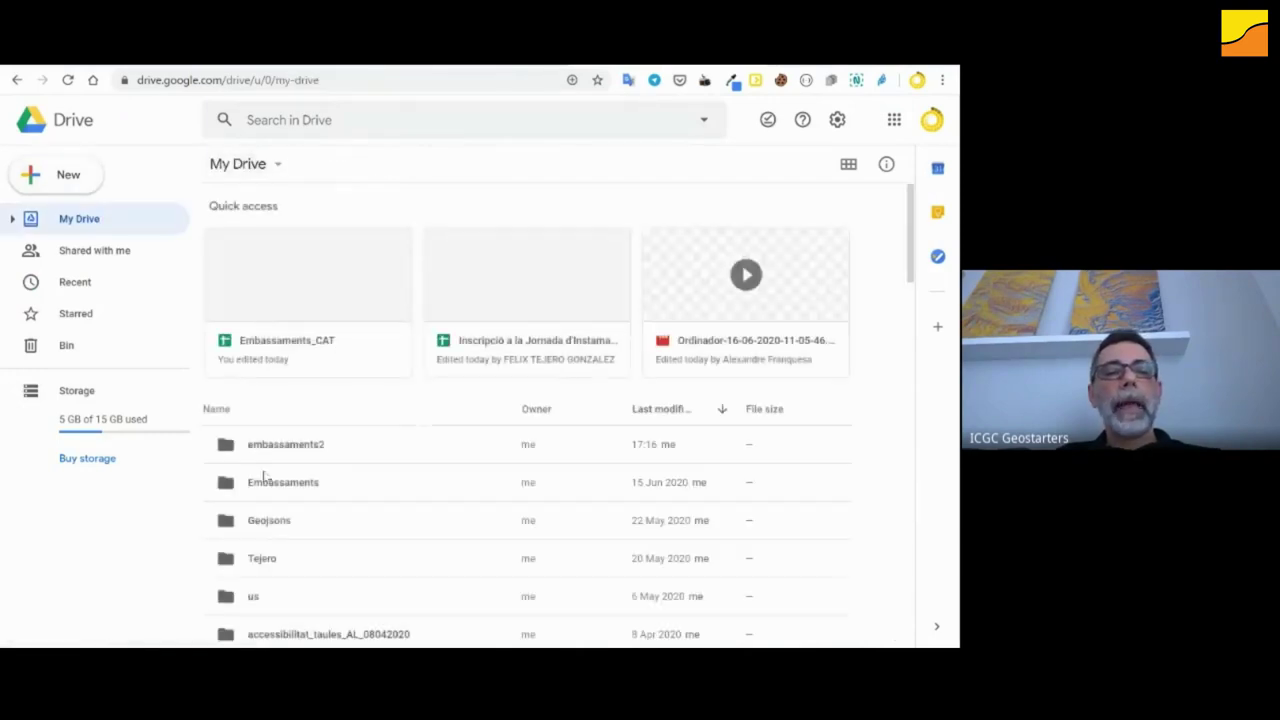
left_click(280, 484)
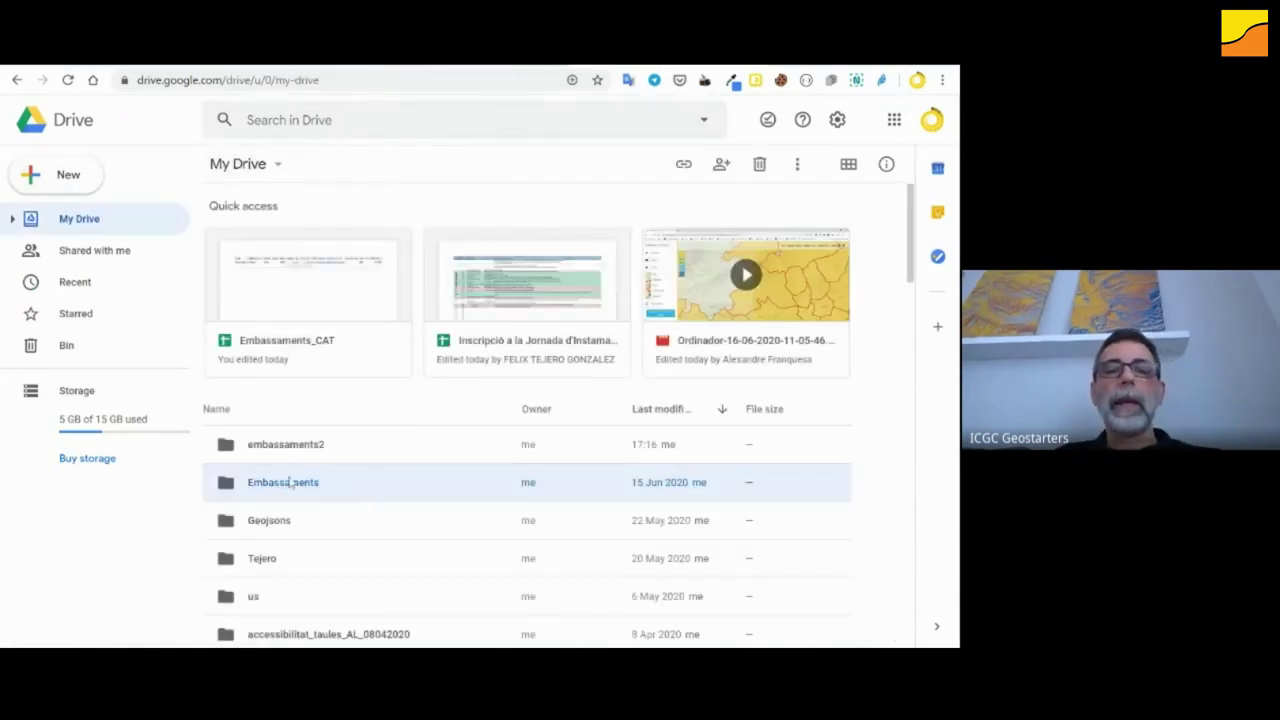
double_click(290, 484)
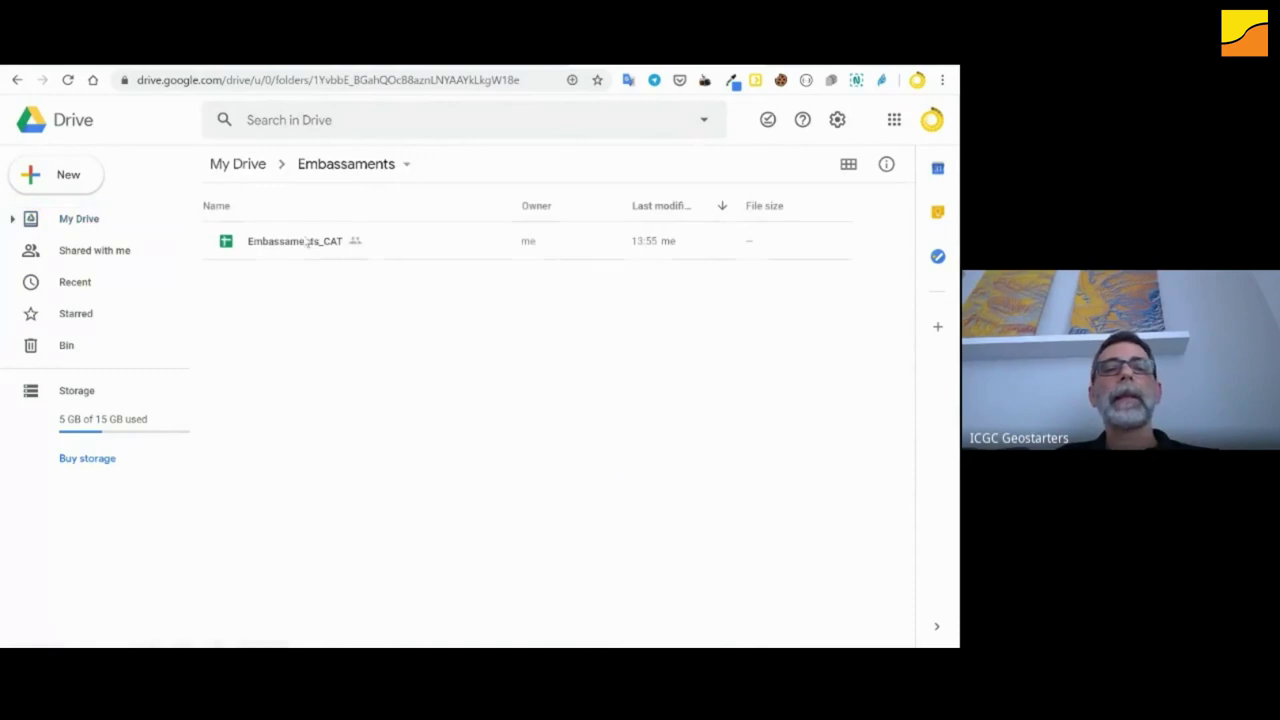
double_click(280, 246)
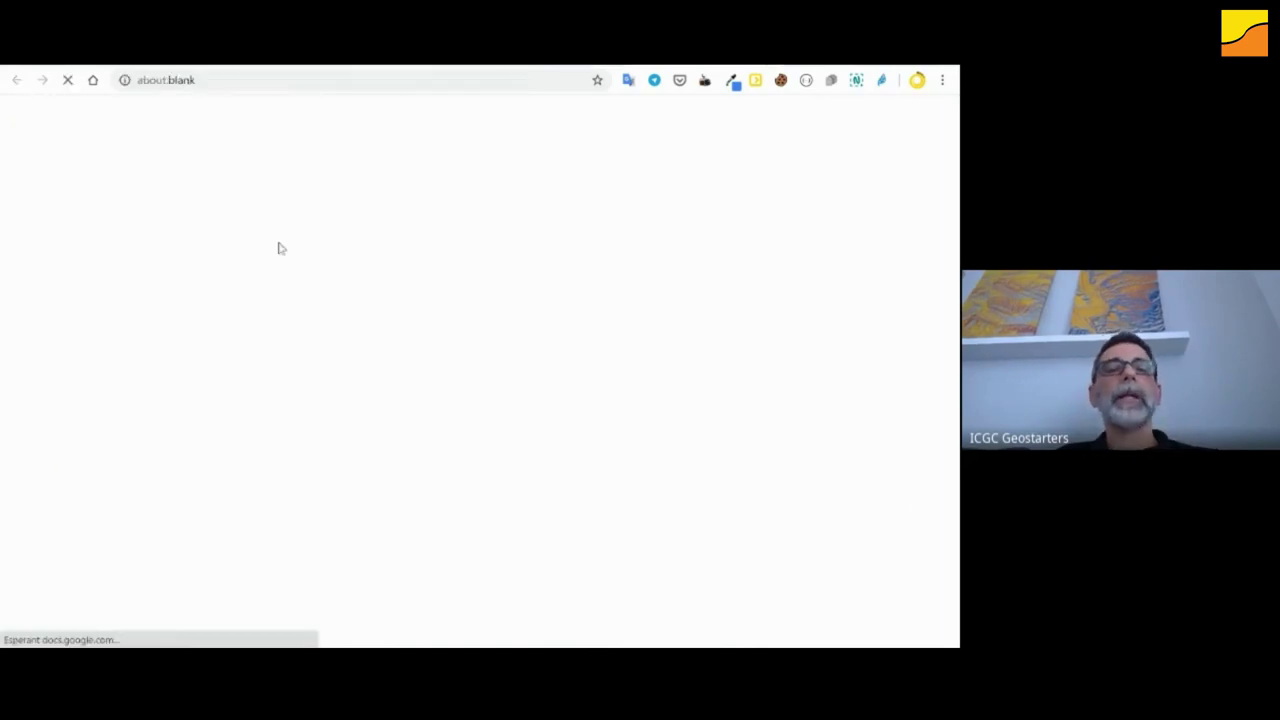
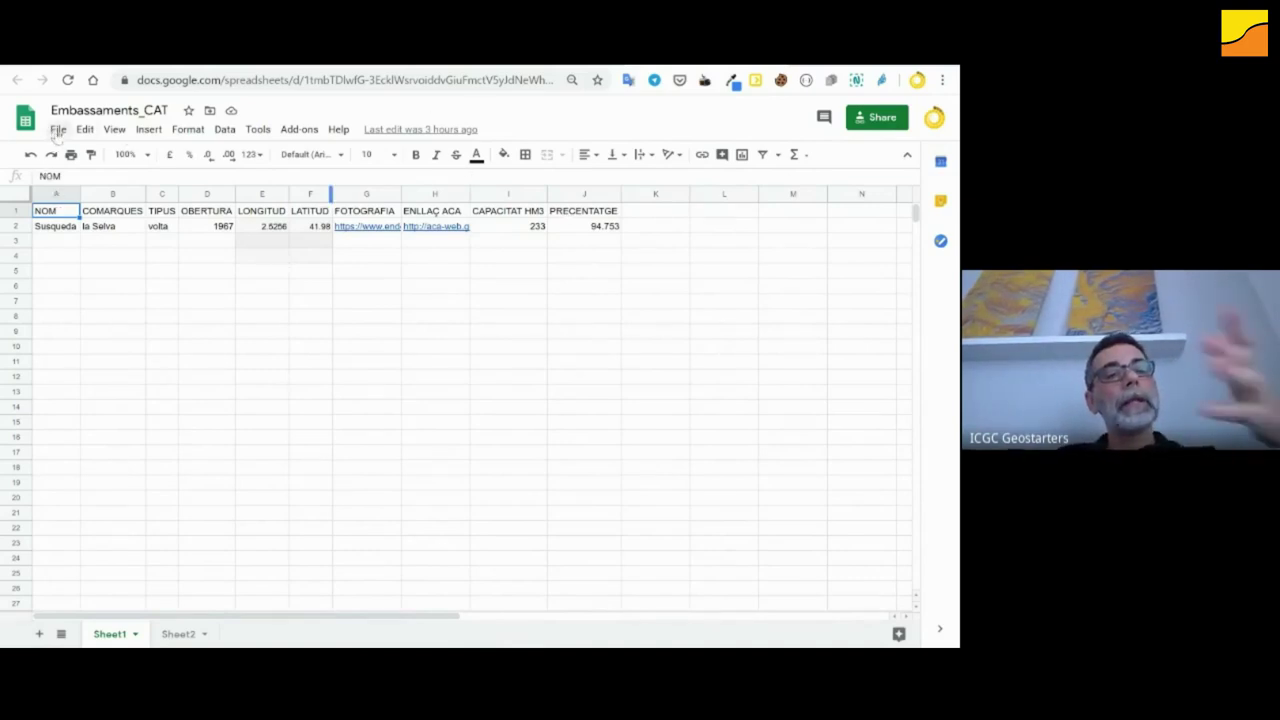
- Select the entire document's publish-to-web link in Comma-separated values (.csv) format and return to the InstaMaps map
left_click(58, 130)
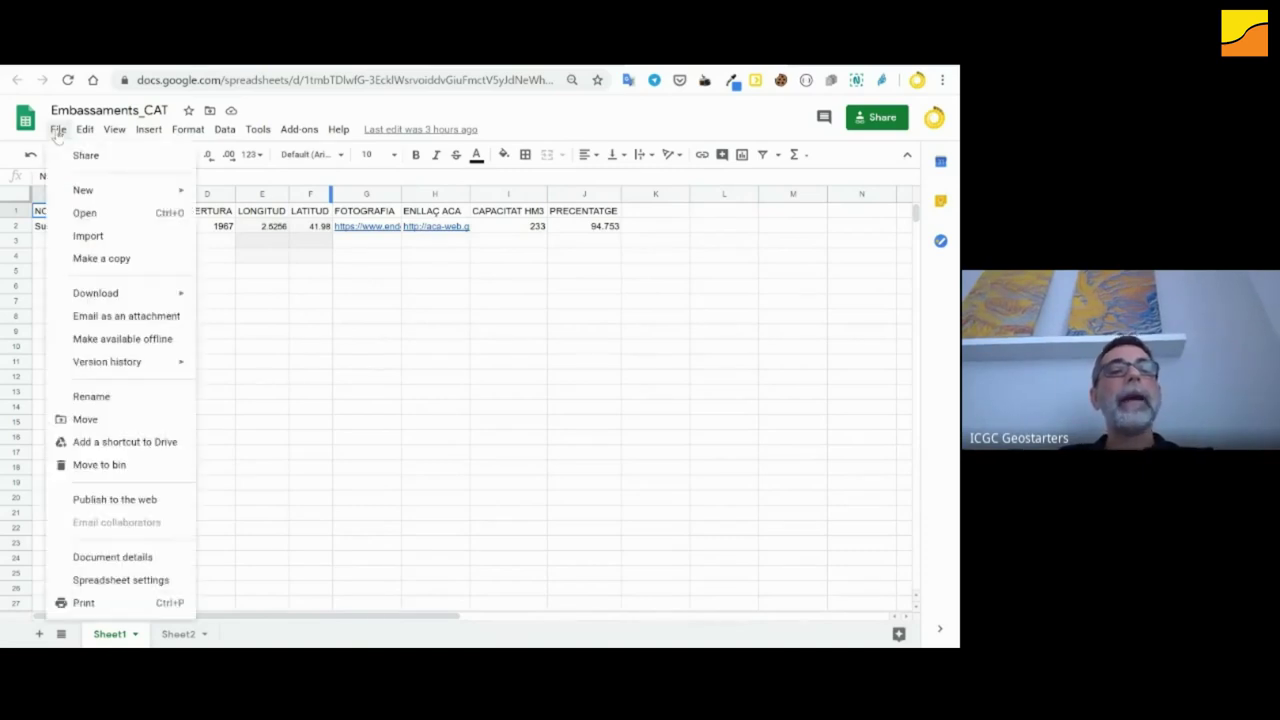
left_click(118, 500)
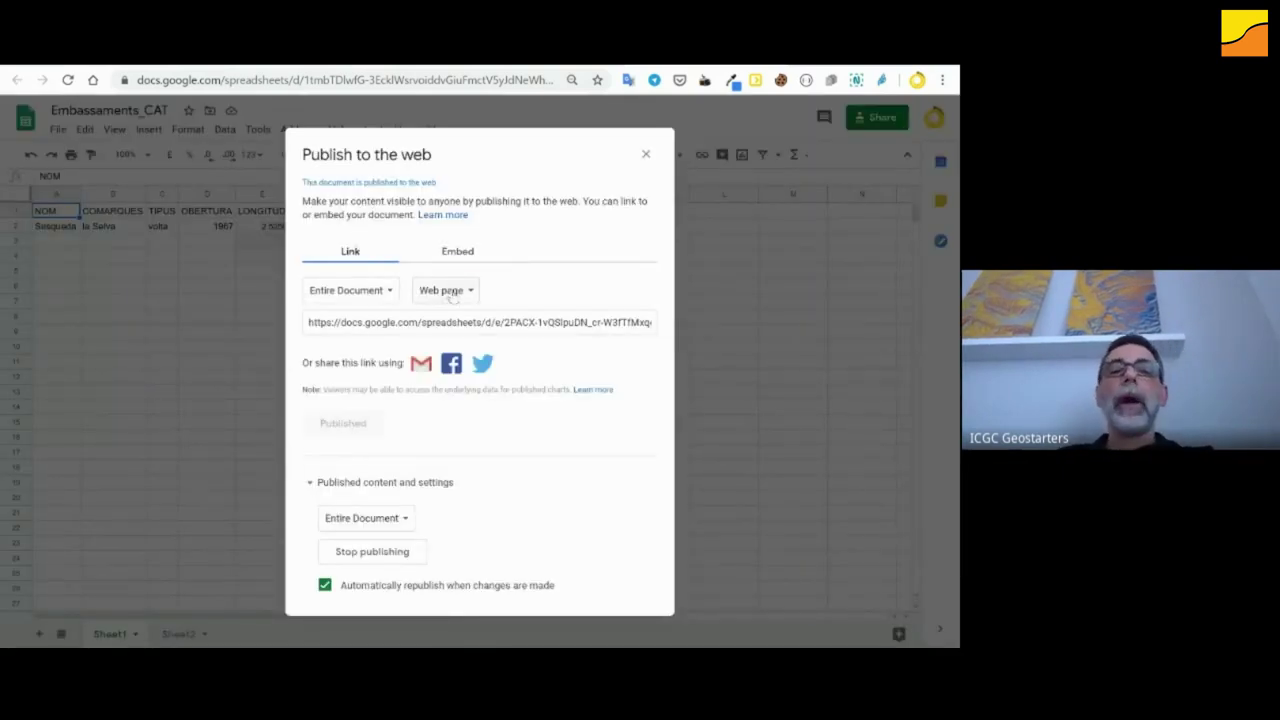
left_click(452, 292)
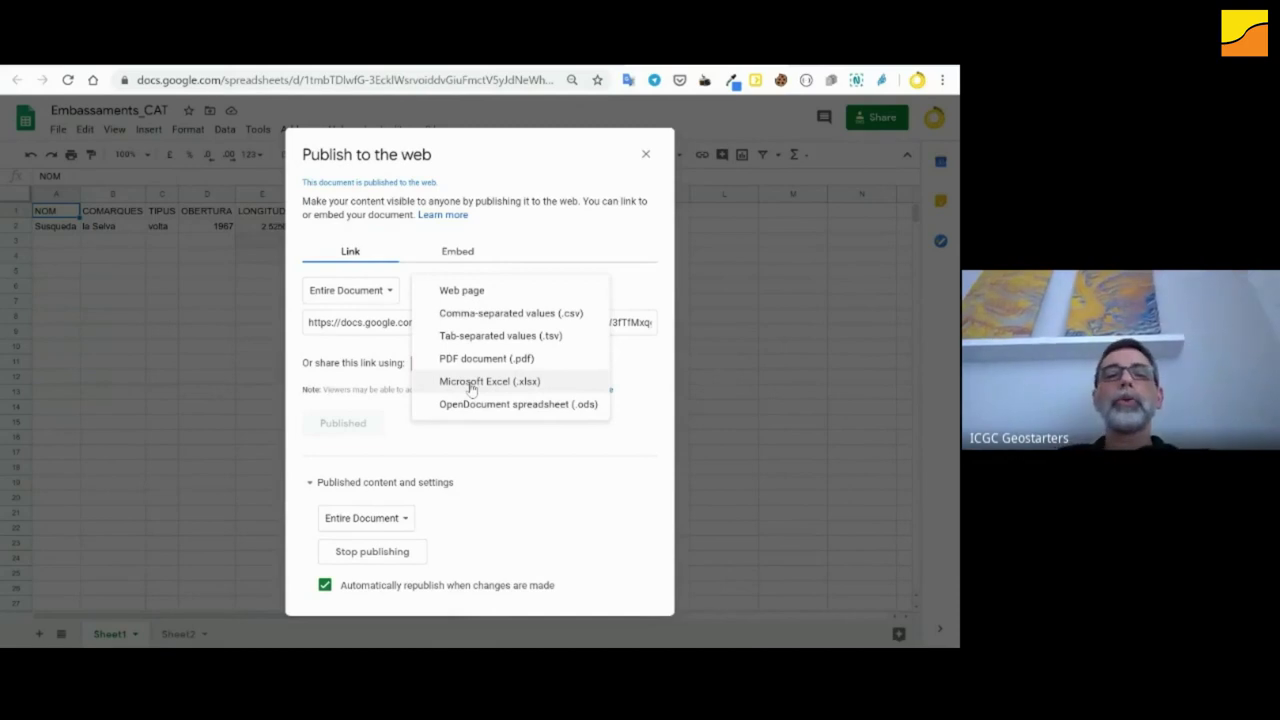
left_click(515, 313)
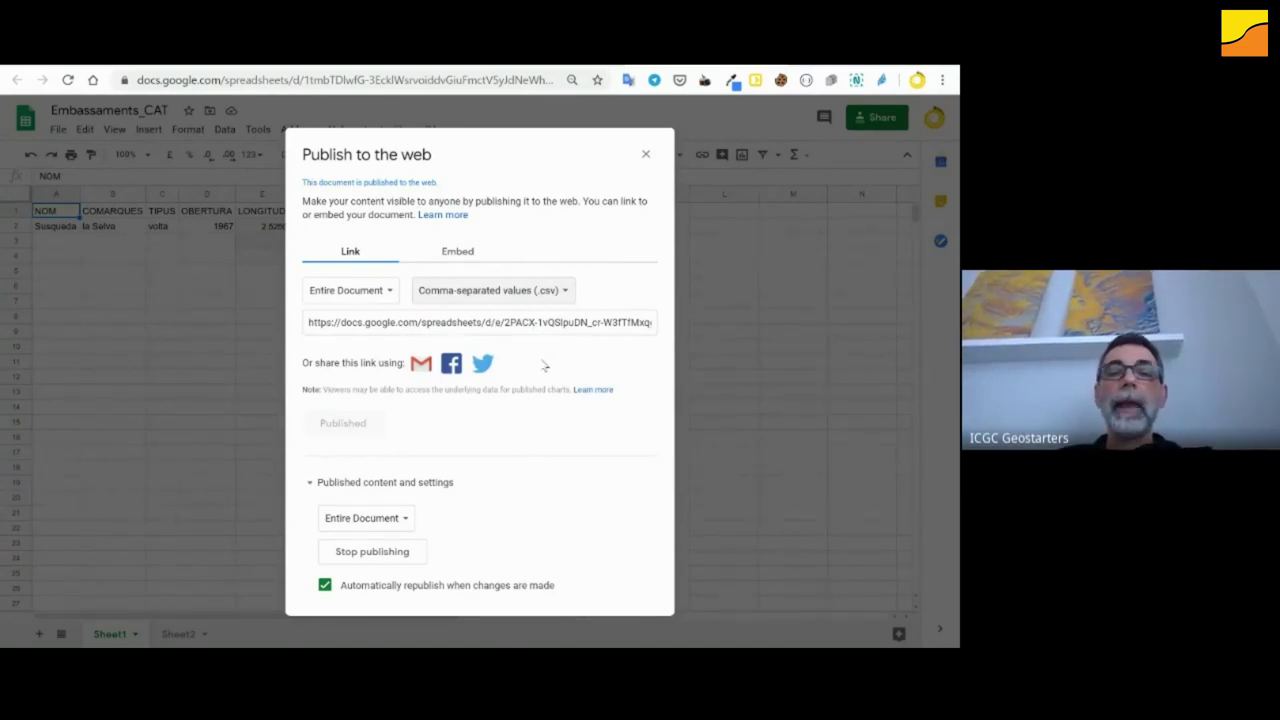
left_click(559, 323)
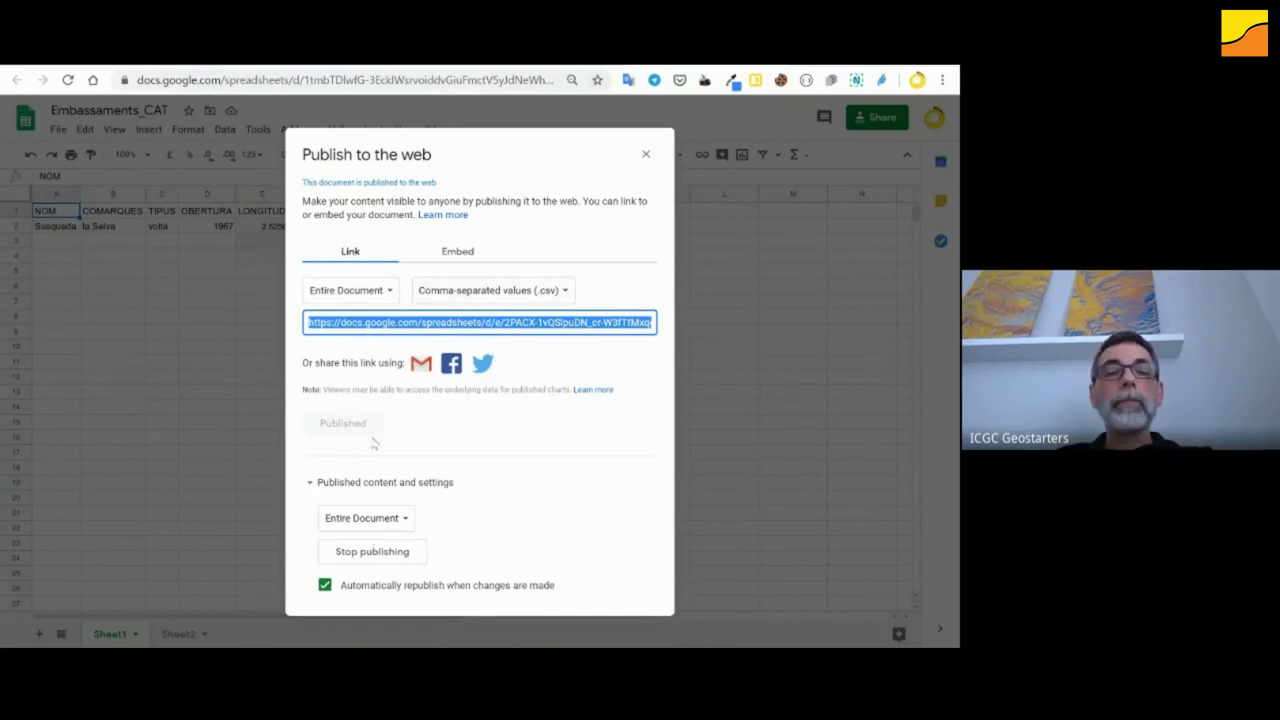
left_click(646, 154)
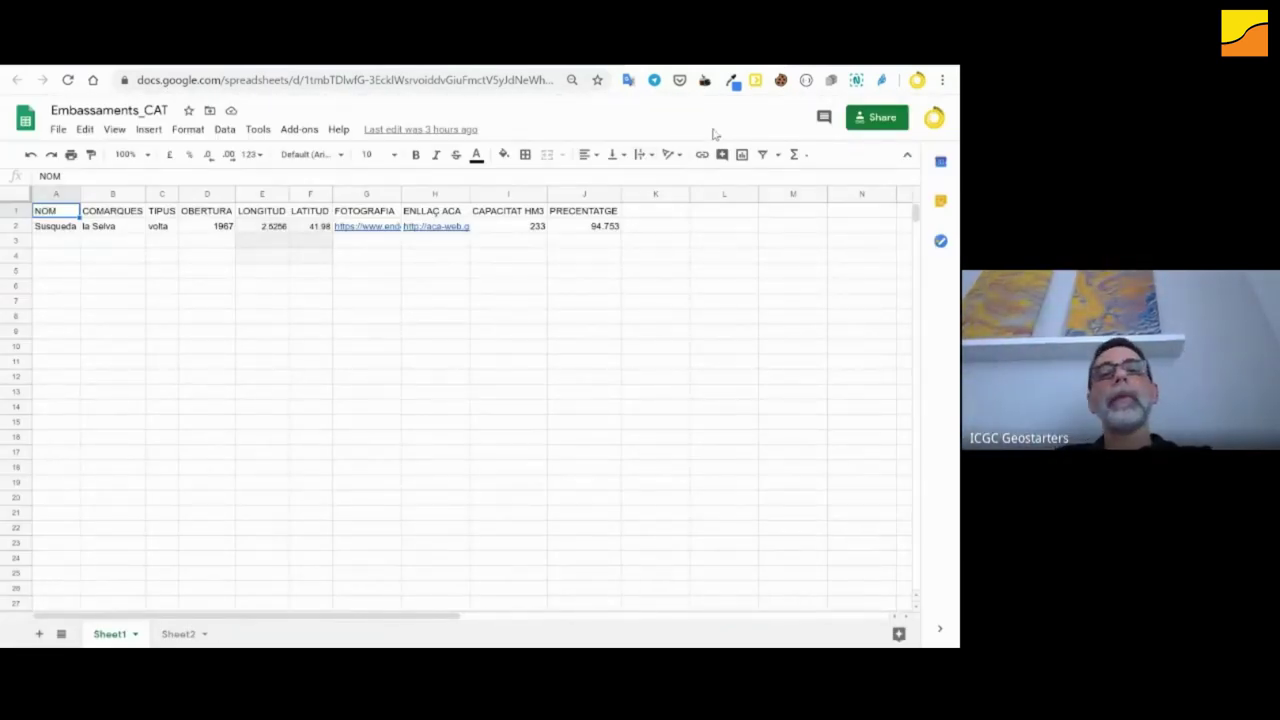
key("ctrl+Tab")
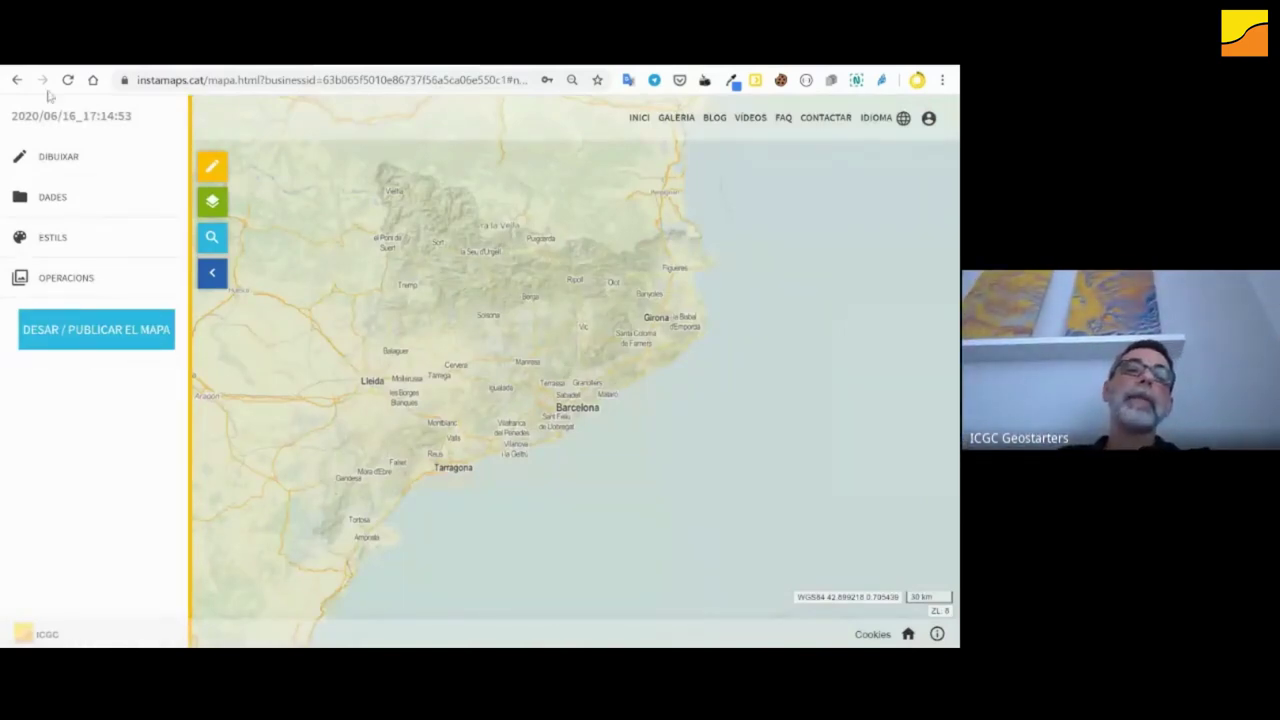
- Load the spreadsheet's published CSV link as an external URL under Dades al núvol
left_click(60, 200)
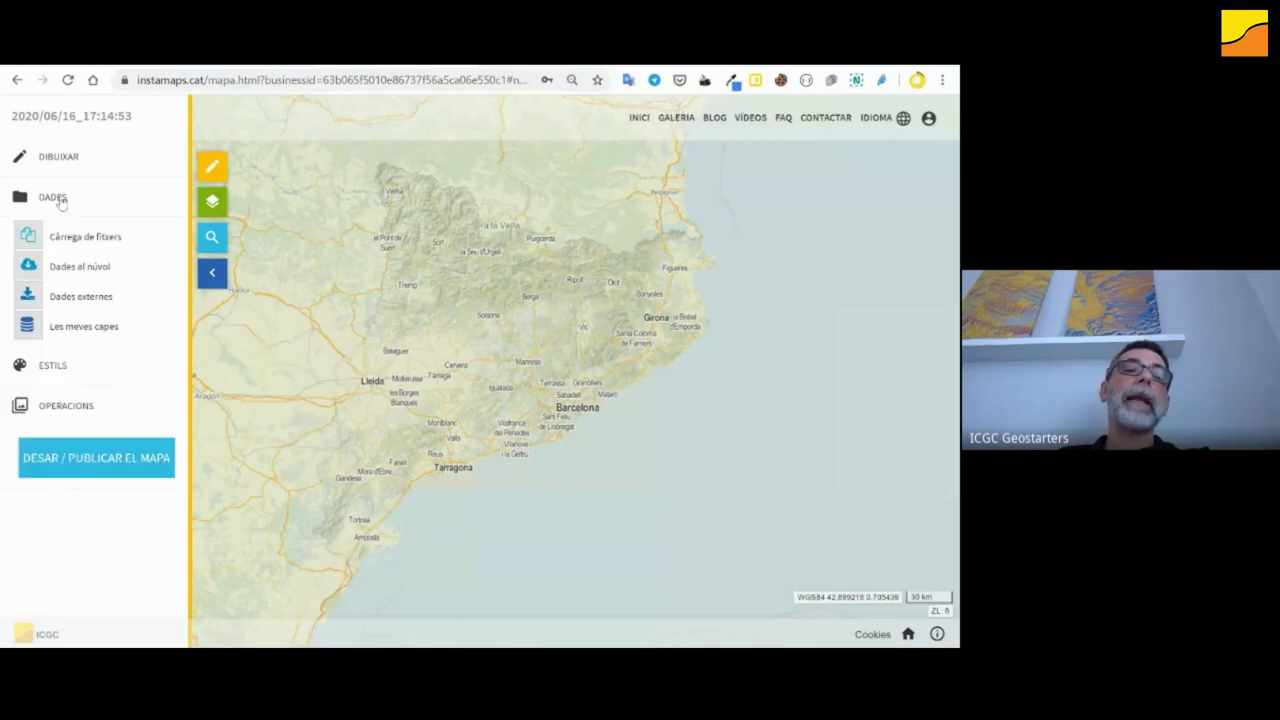
left_click(88, 284)
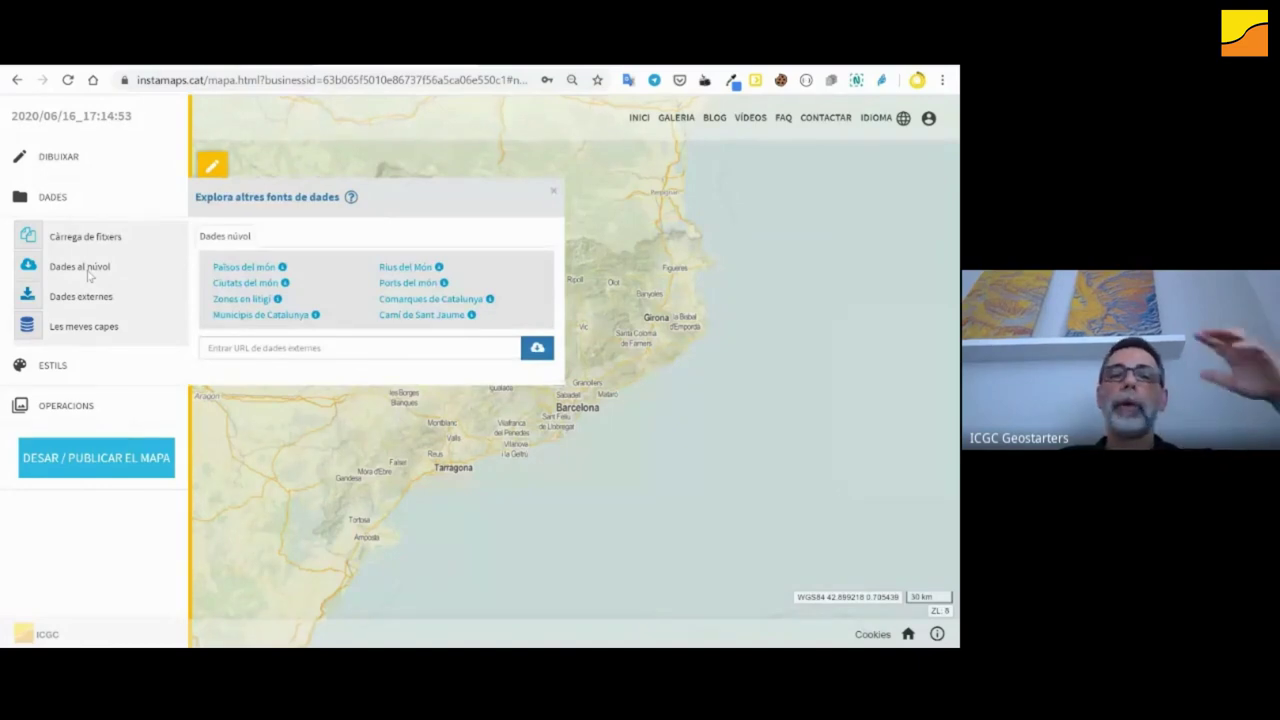
left_click(235, 347)
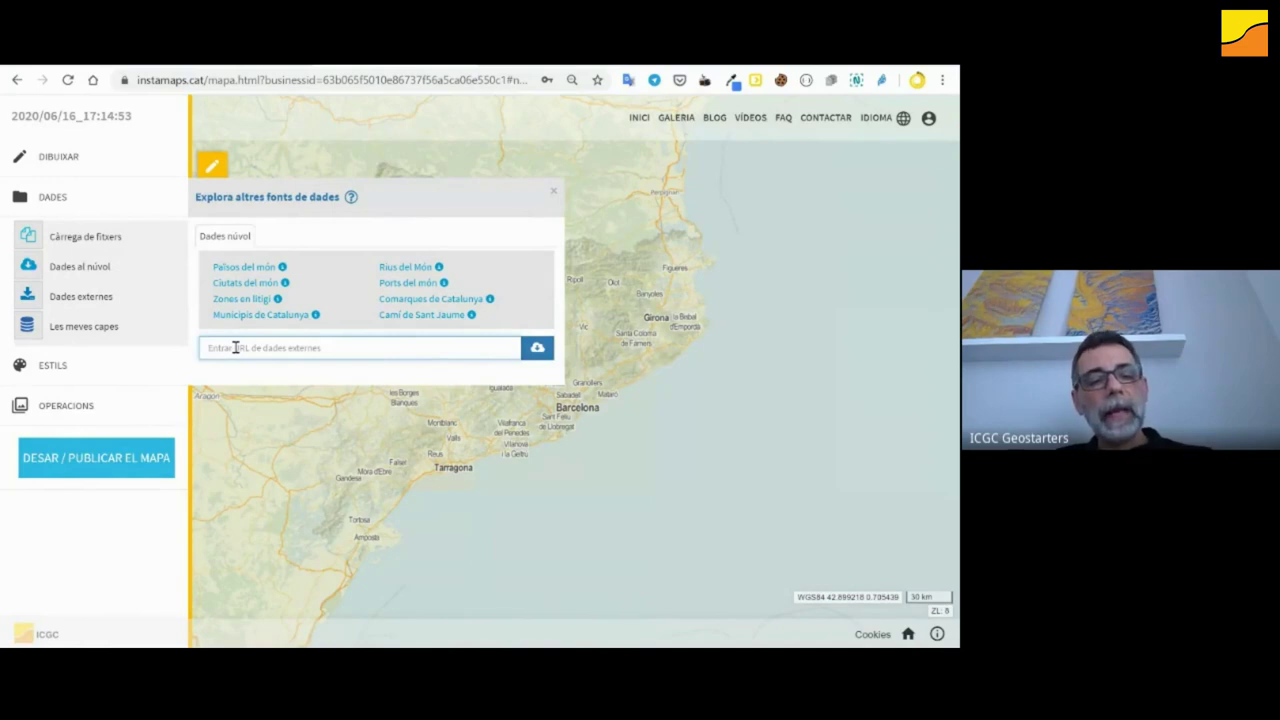
key("ctrl+v")
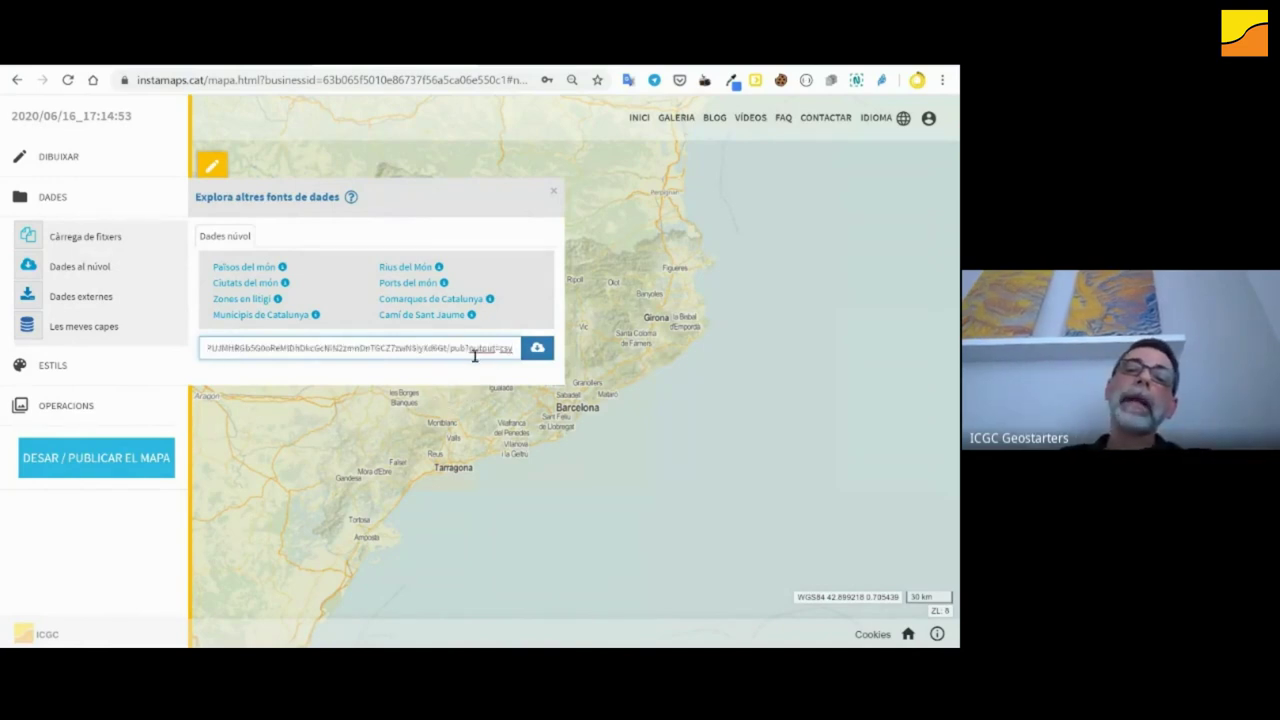
left_click(538, 350)
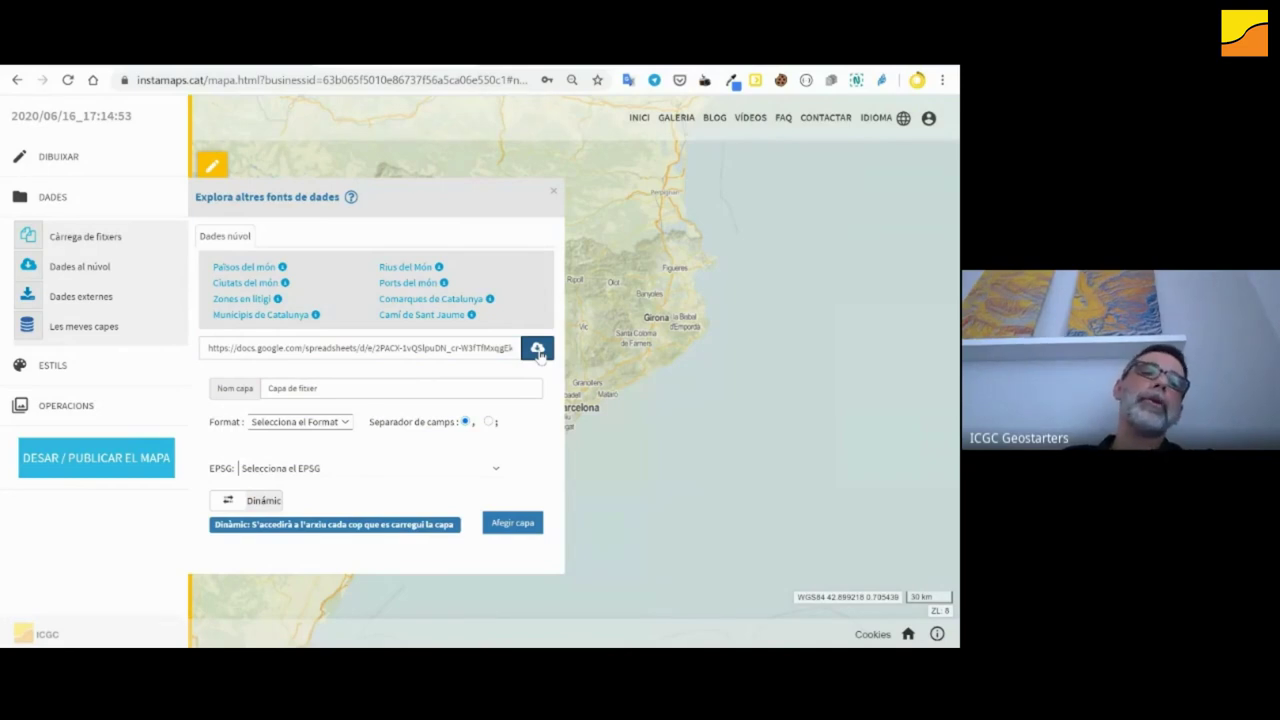
- Name the new layer Embassaments
left_click(339, 393)
key("ctrl+shift+Left")
key("ctrl+shift+Left")
key("ctrl+shift+Left")
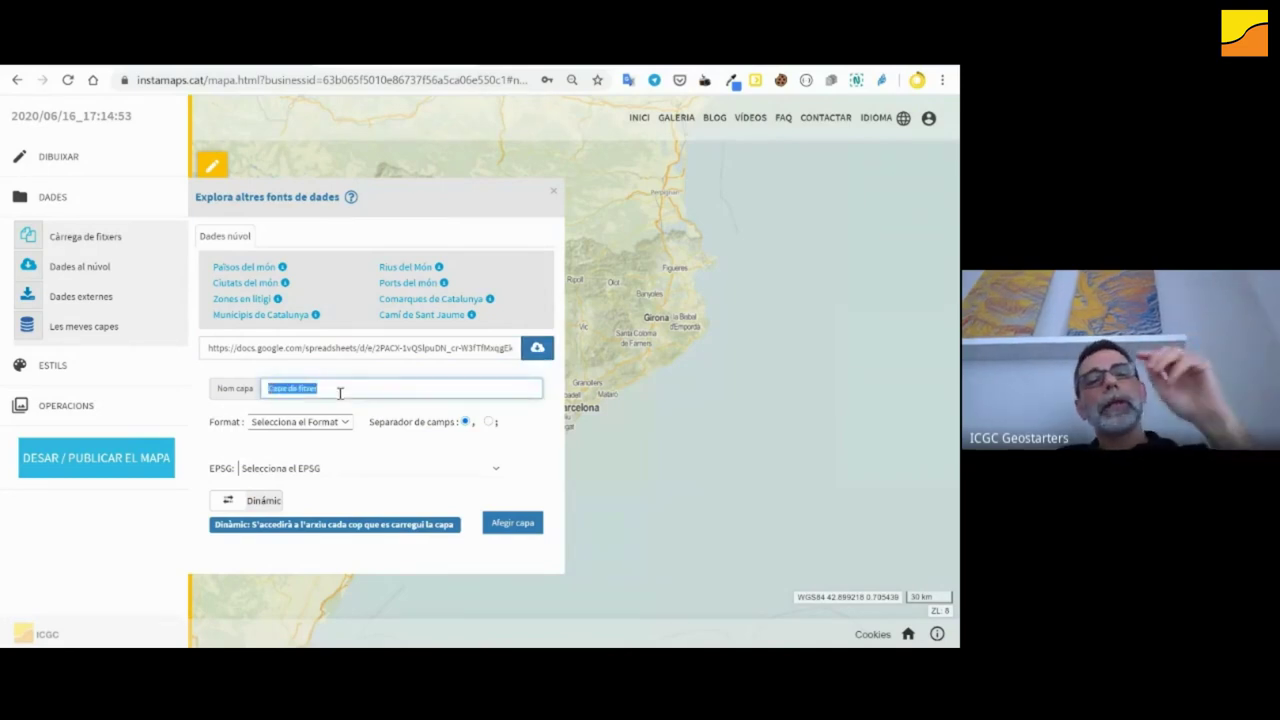
type("E")
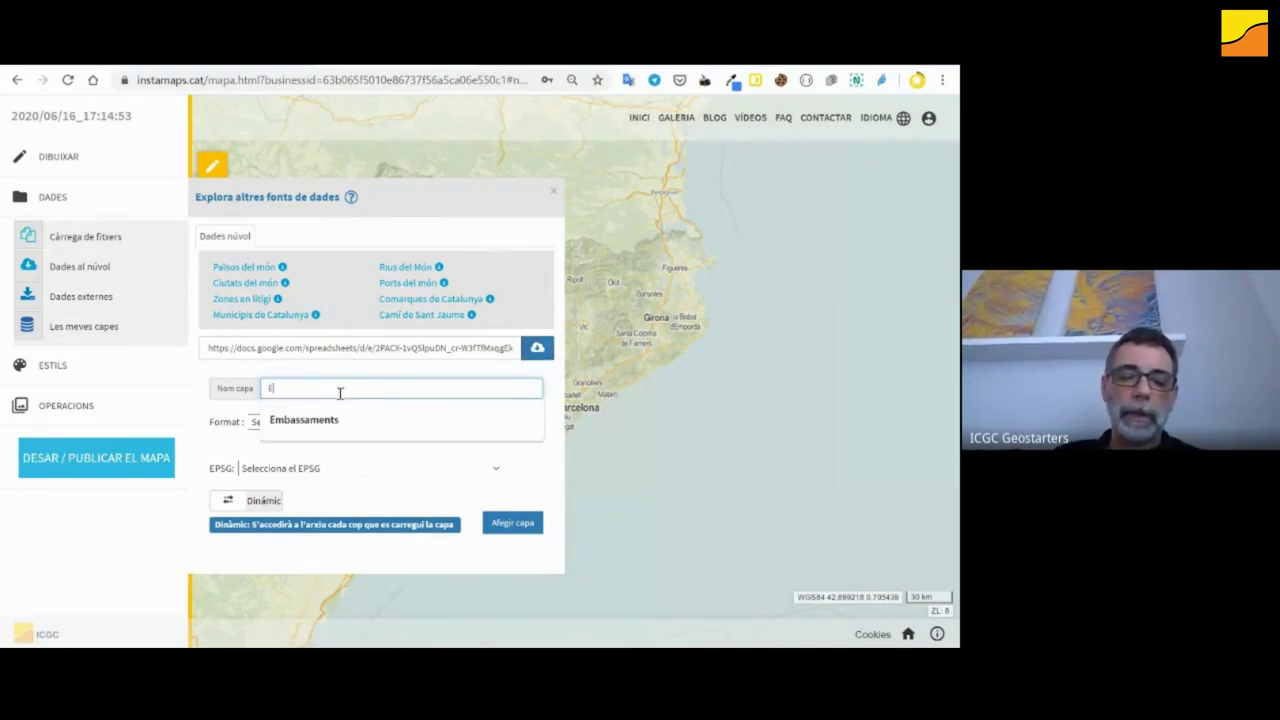
type("mbassa")
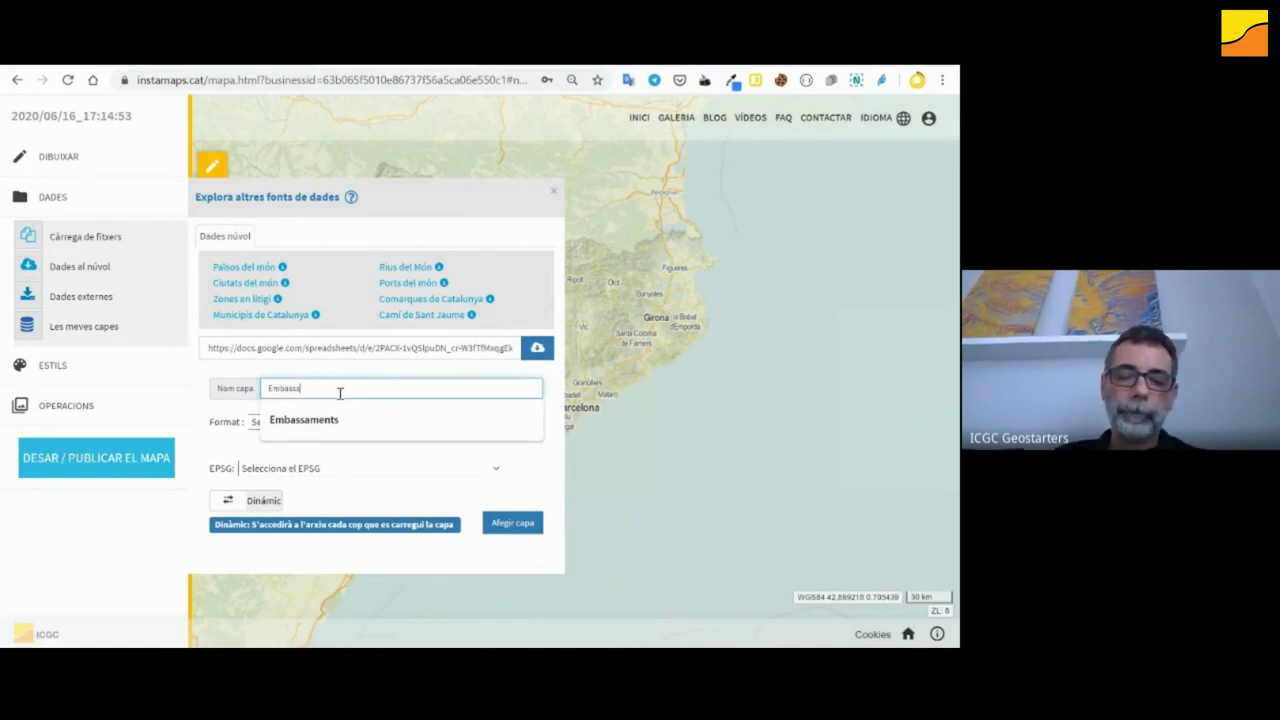
type("ments")
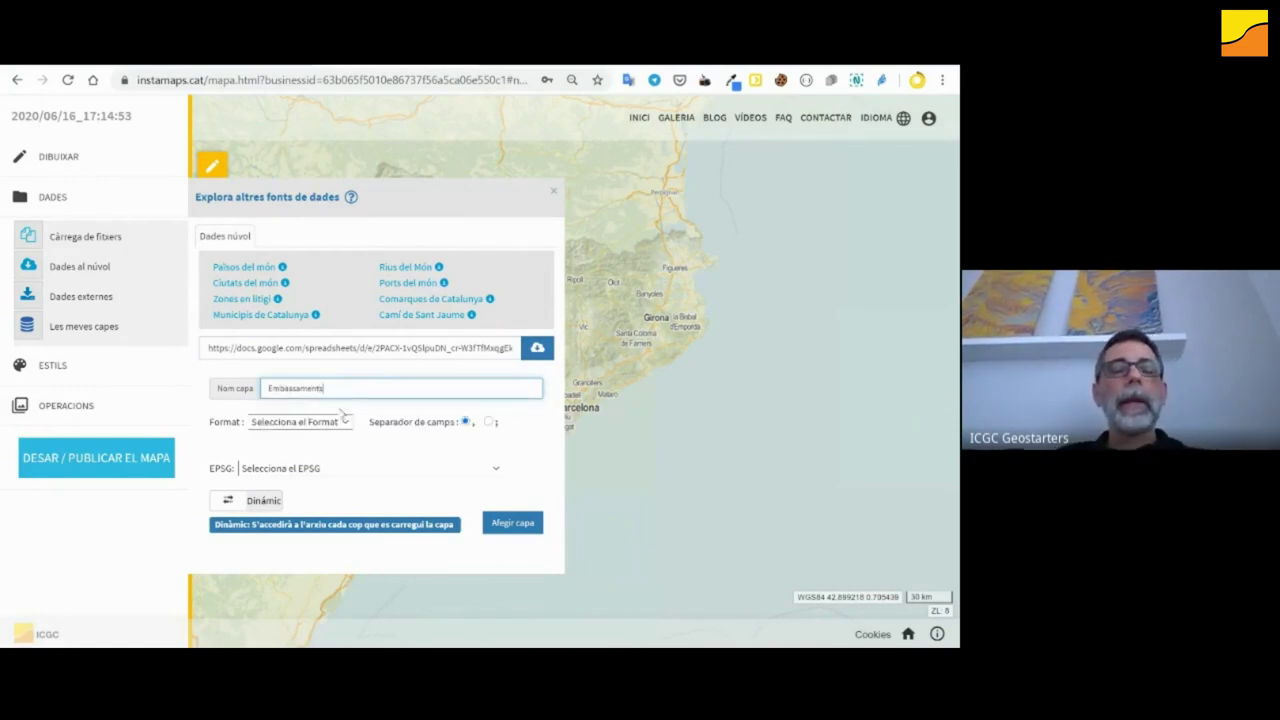
- Set the layer's format to CSV and its X and Y coordinate fields to longitud and latitud
left_click(331, 424)
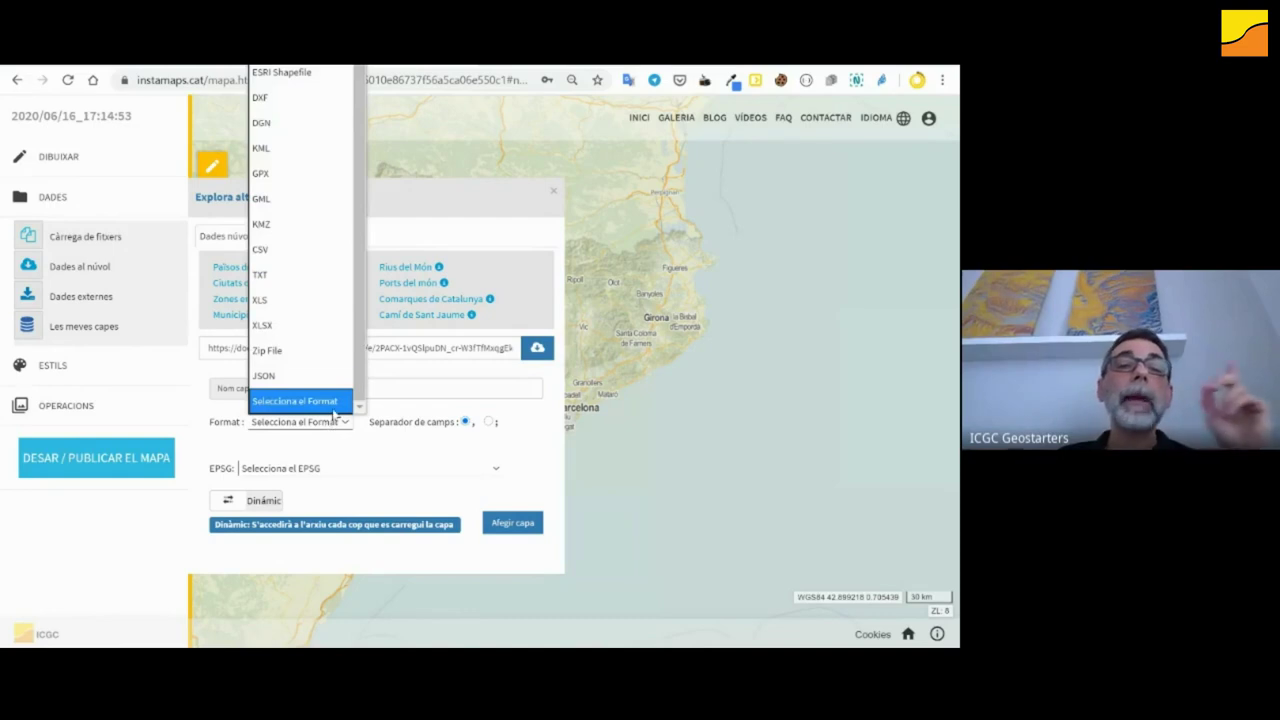
left_click(320, 251)
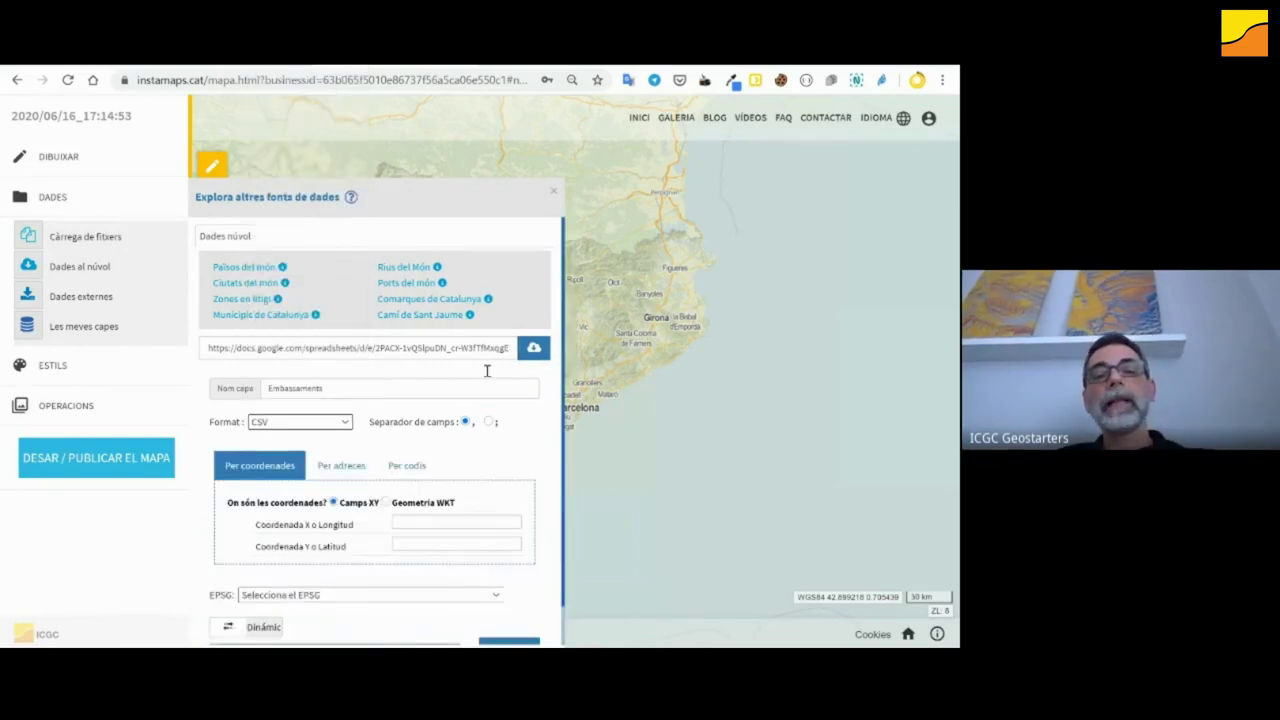
scroll(490, 436, "down", 1)
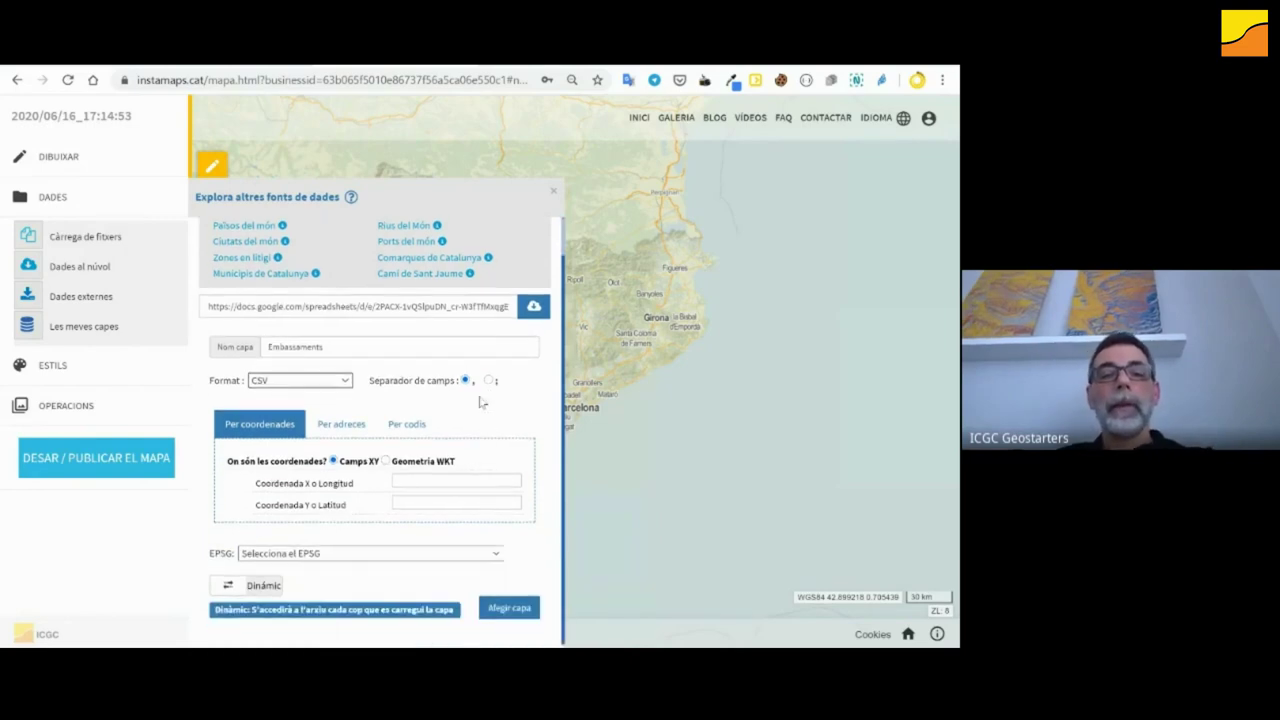
left_click(403, 479)
left_click(410, 501)
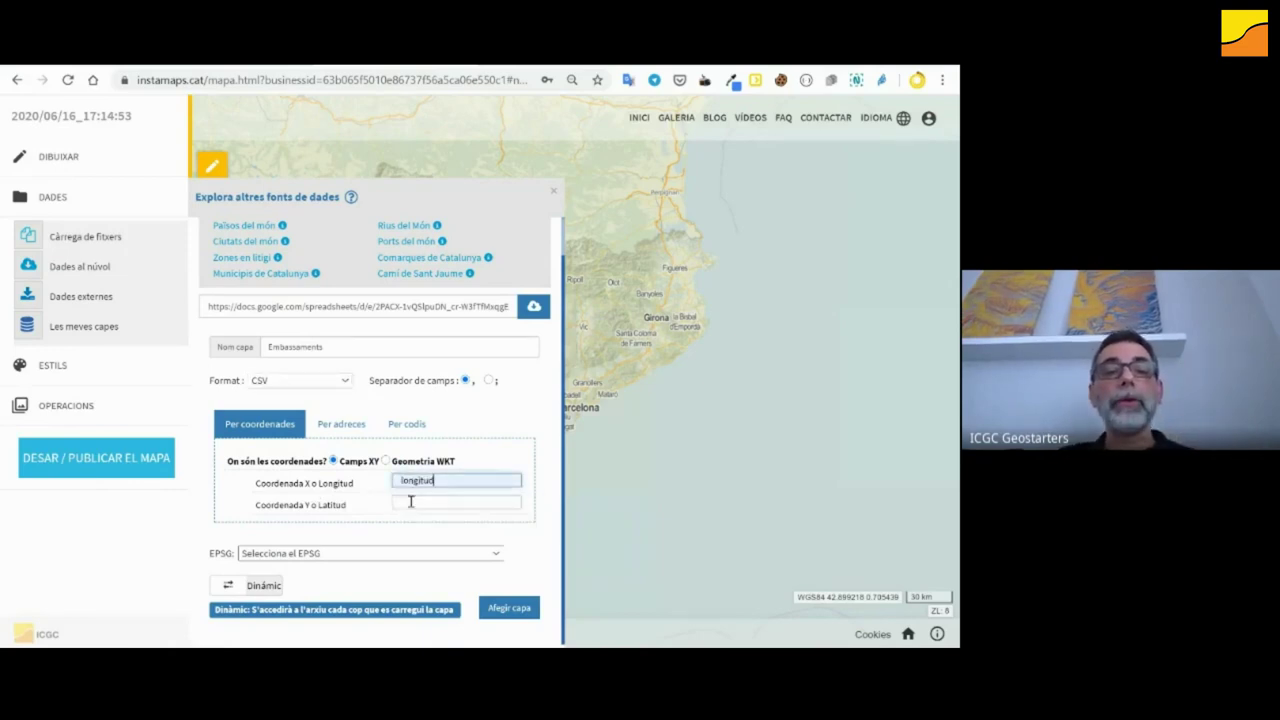
left_click(410, 501)
left_click(410, 526)
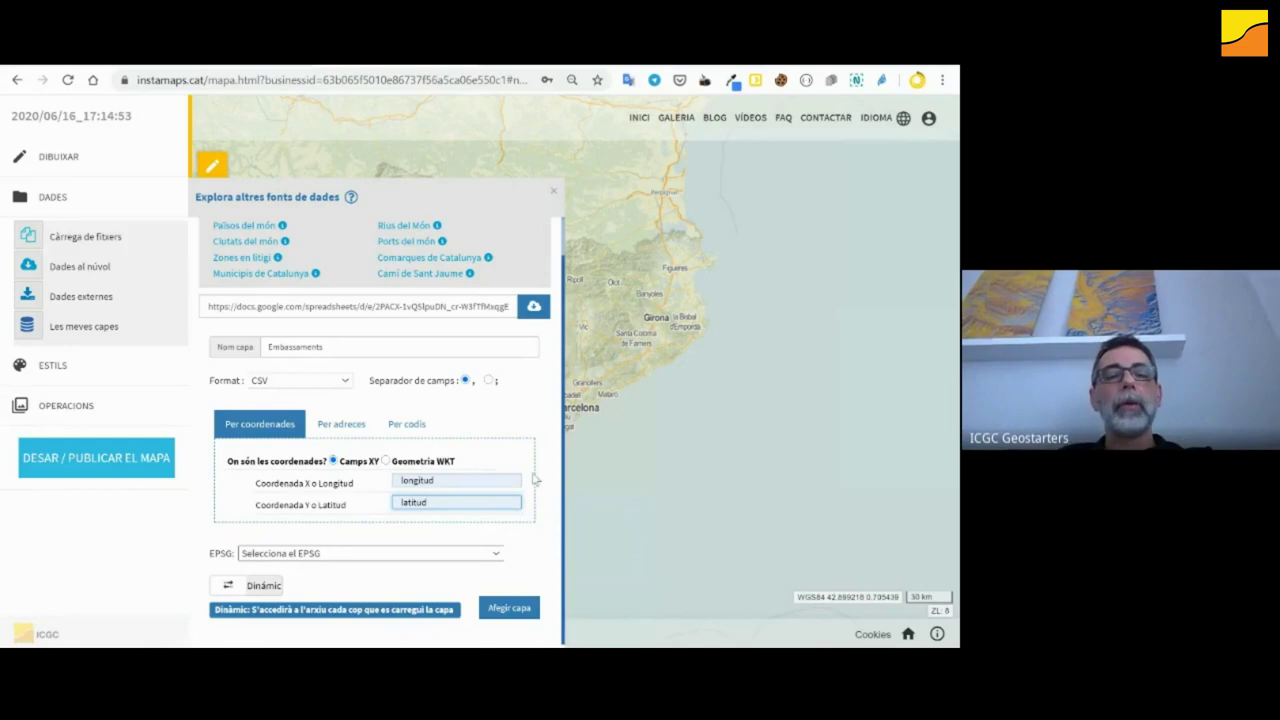
- Set the coordinate system to EPSG:4326 (WGS84 geogràfiques), use the Dinàmic loading mode and add the layer to the map
scroll(285, 560, "down", 1)
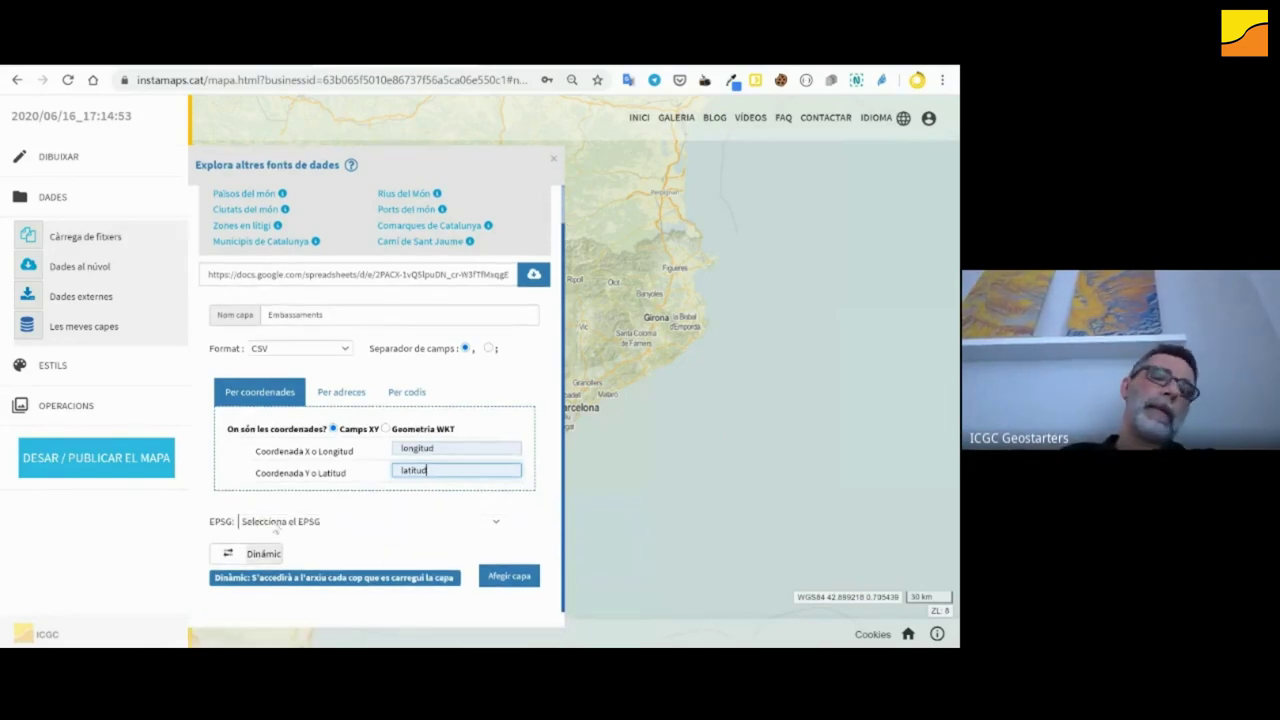
left_click(275, 528)
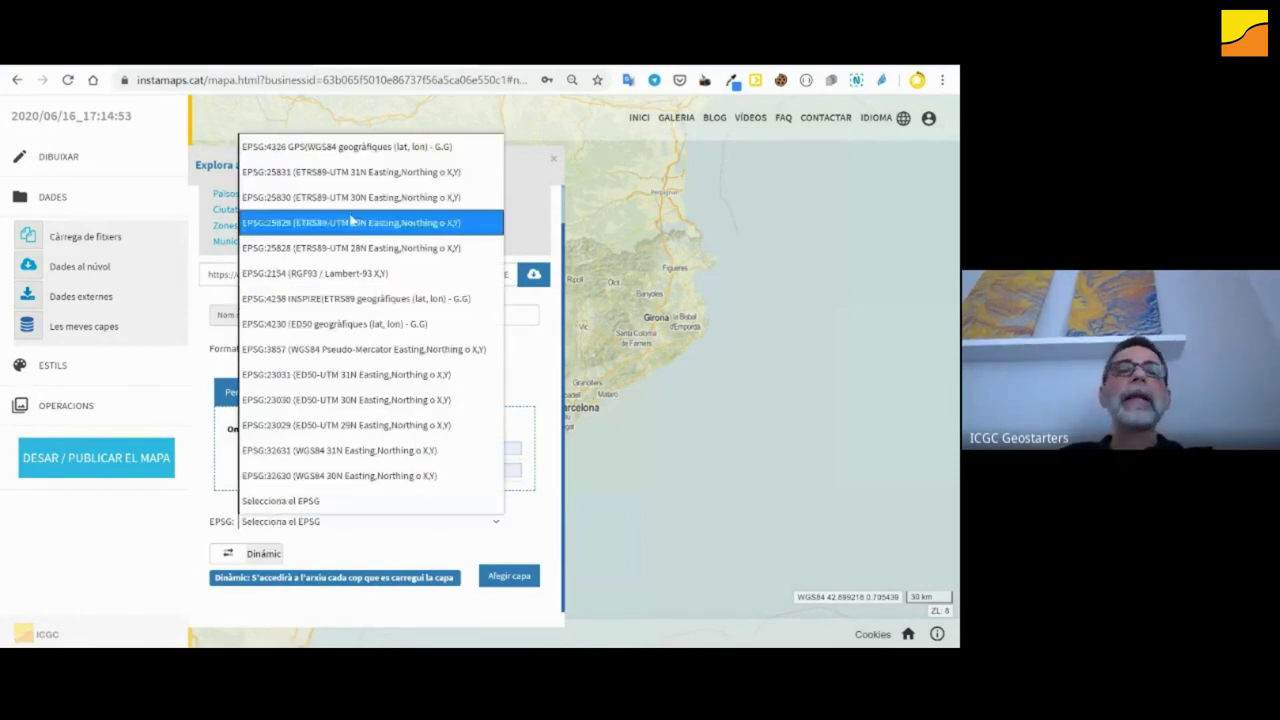
left_click(370, 148)
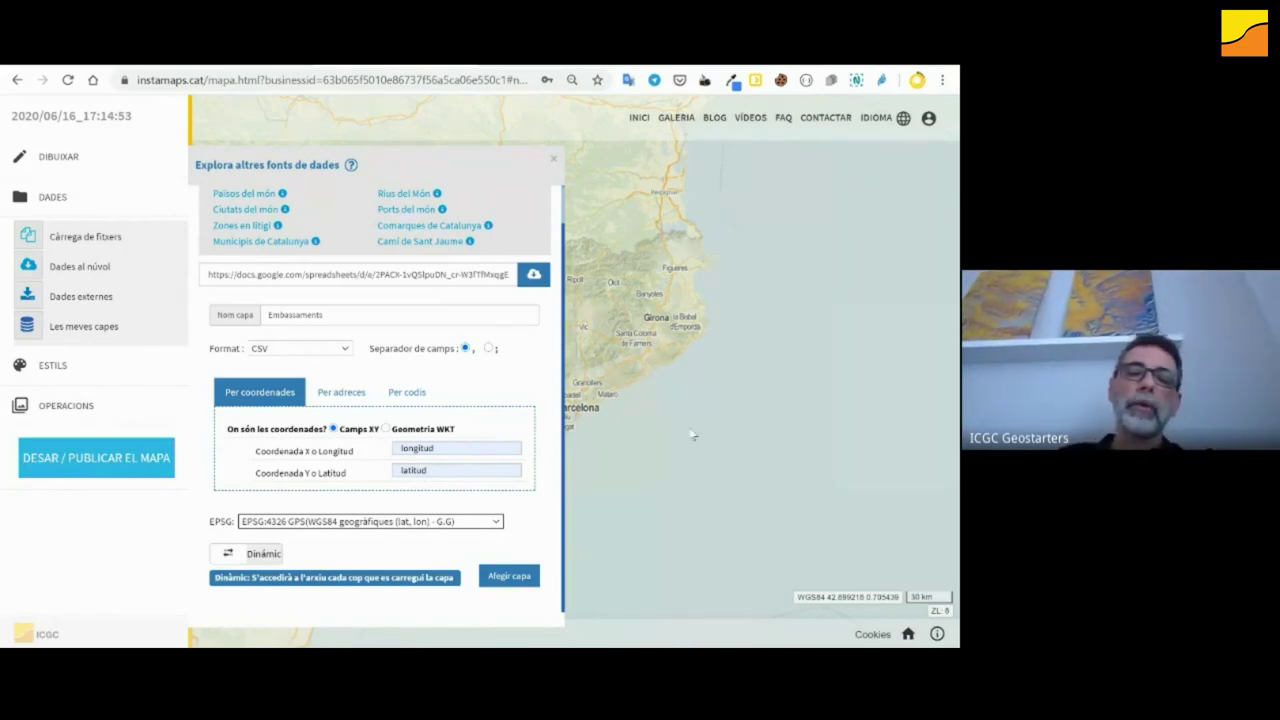
left_click(268, 556)
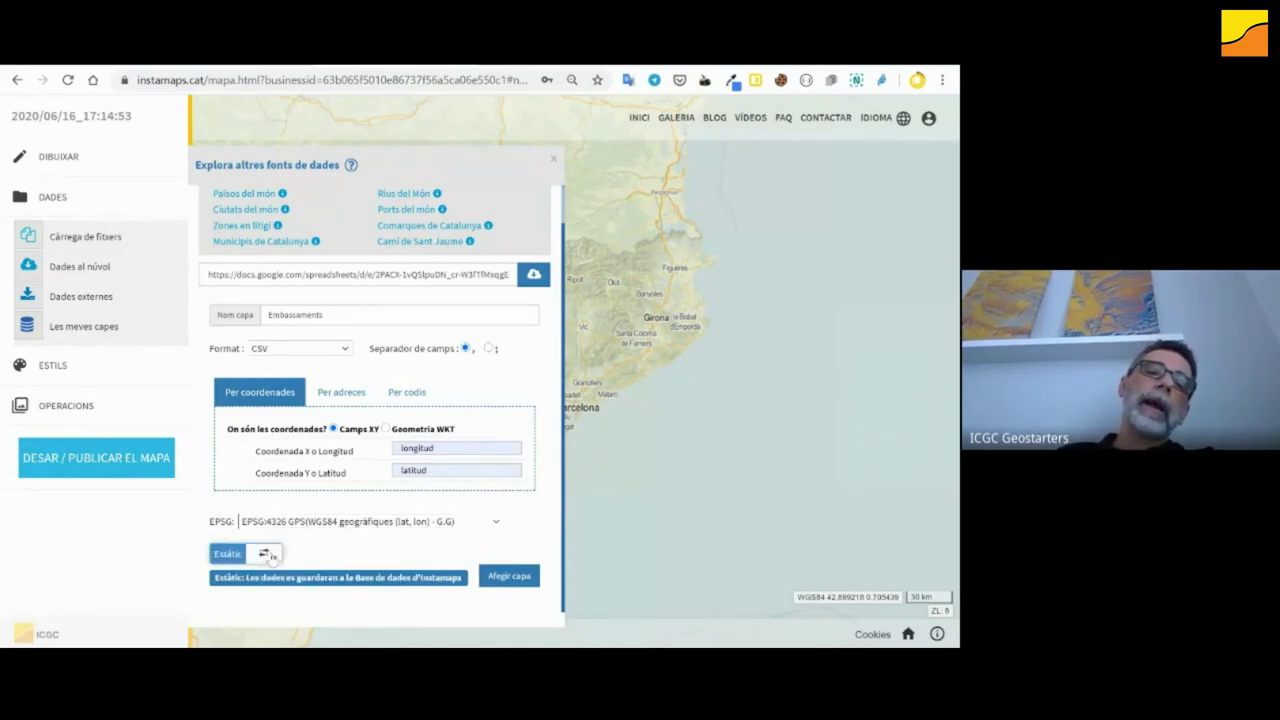
left_click(270, 557)
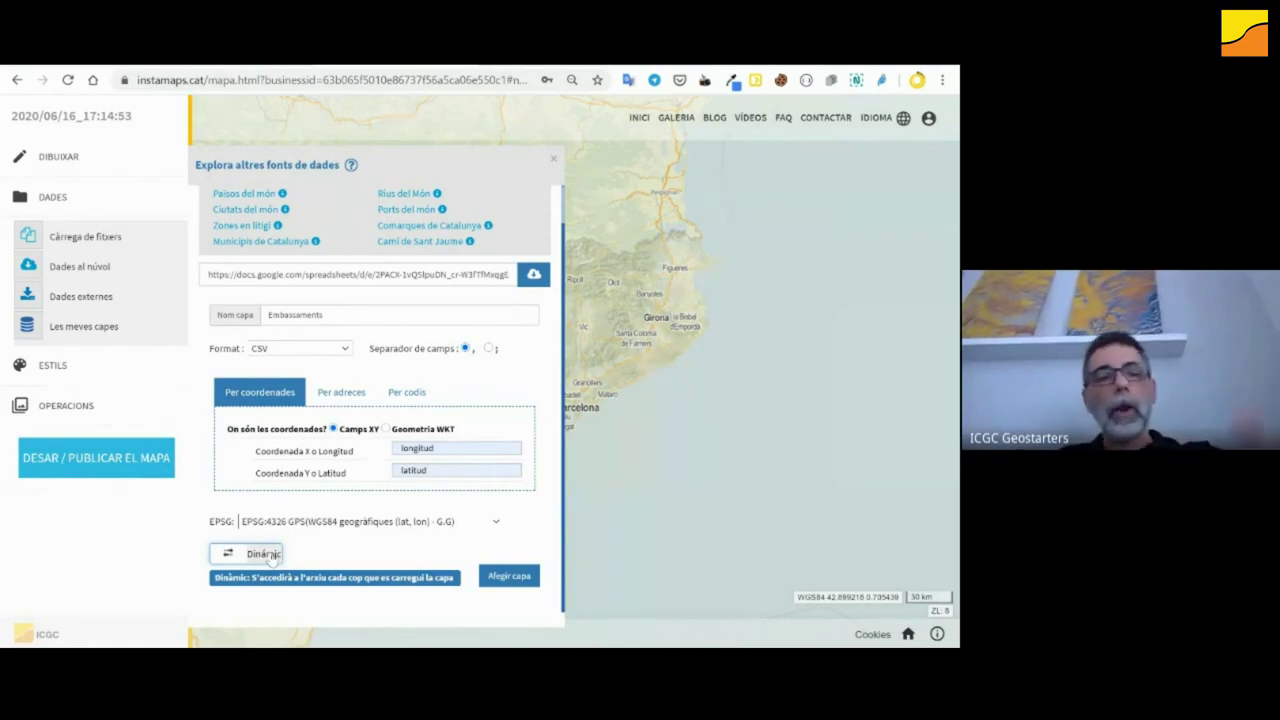
left_click(514, 577)
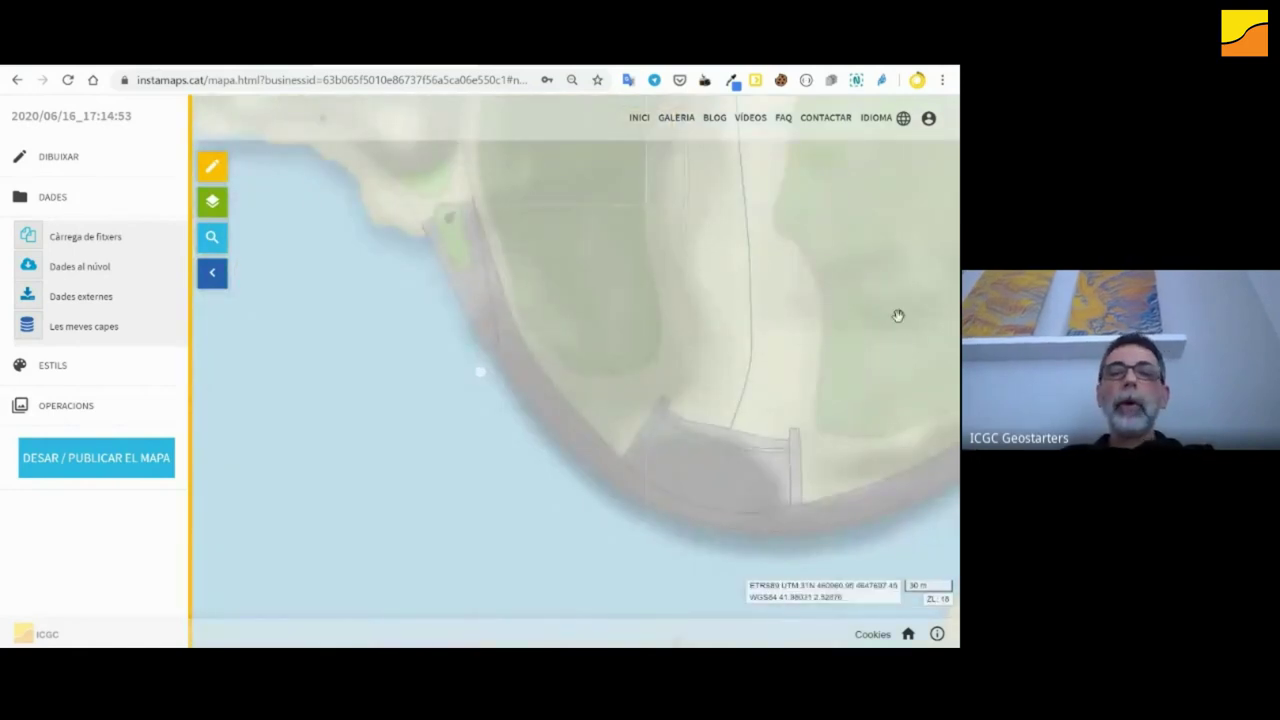
- Change the map's background to Sèpia
scroll(660, 372, "down", 2)
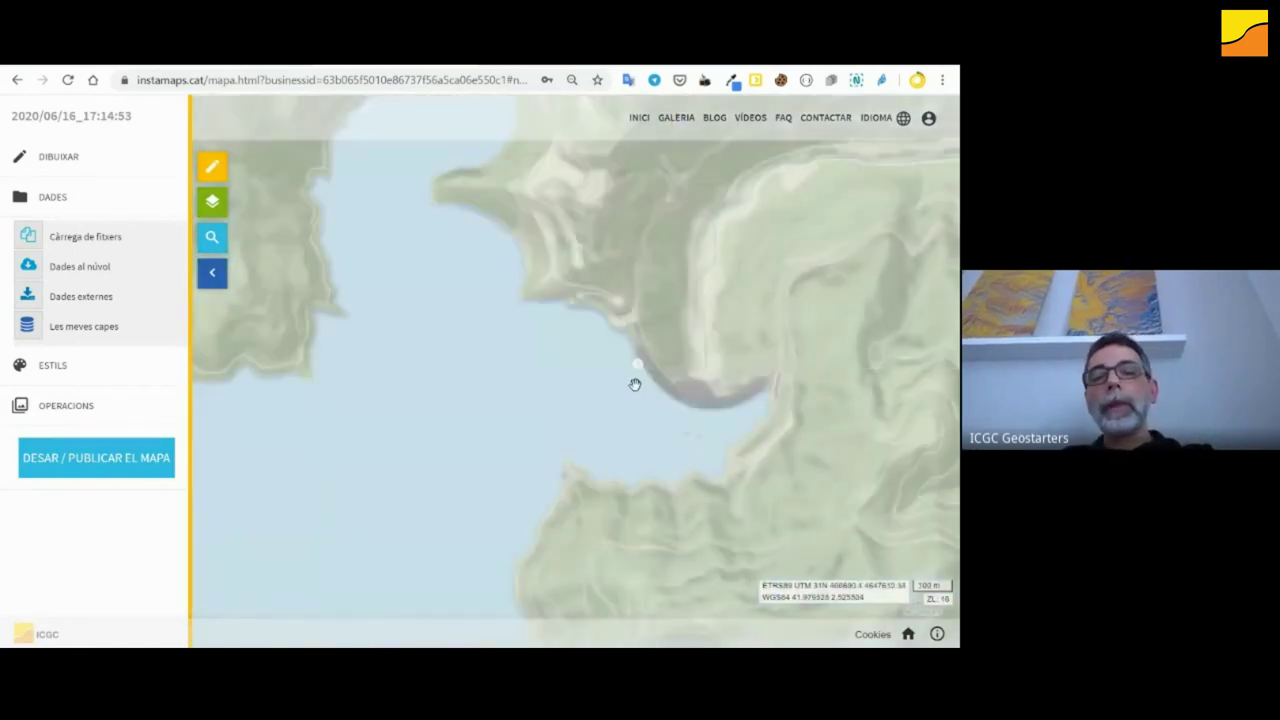
scroll(634, 380, "down", 1)
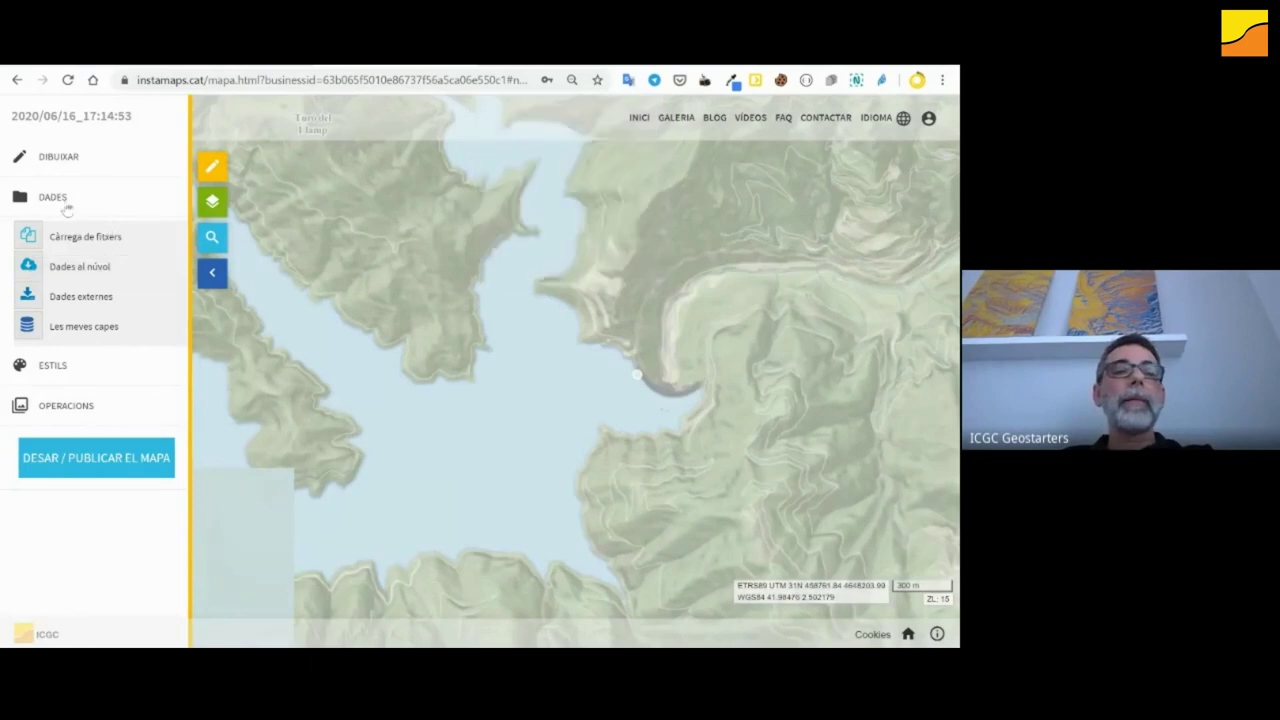
left_click(56, 157)
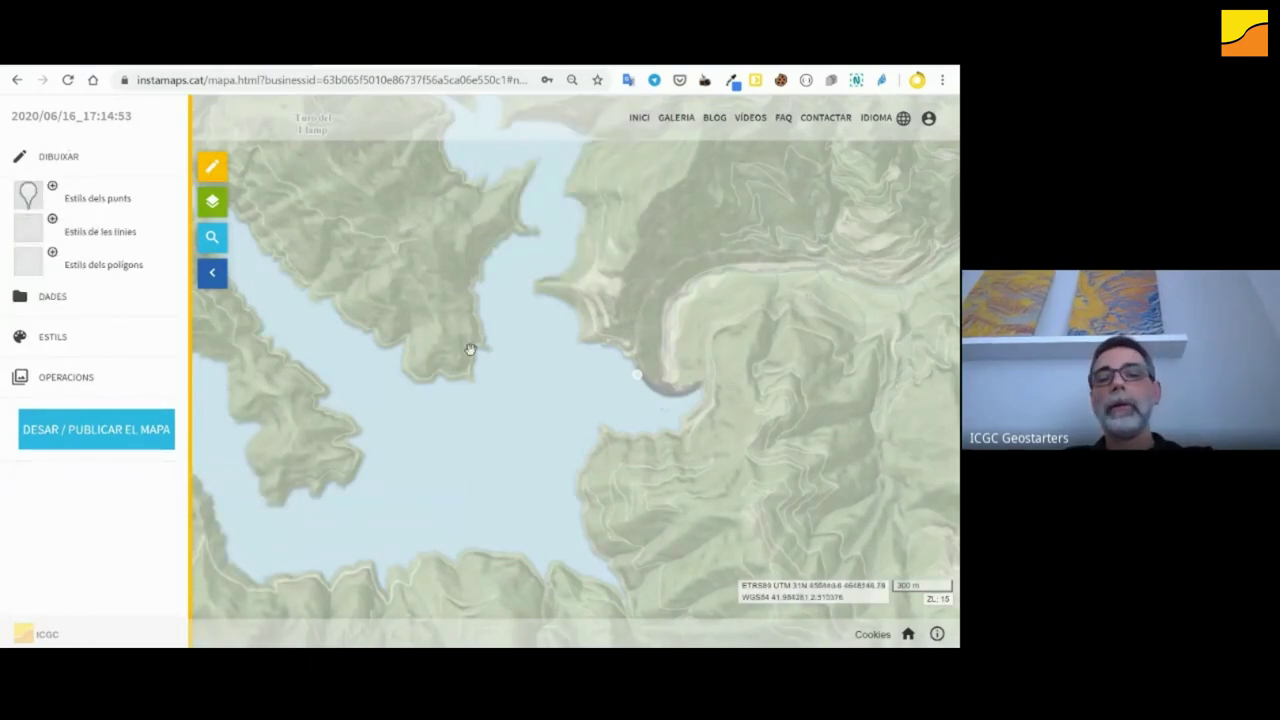
scroll(651, 433, "down", 1)
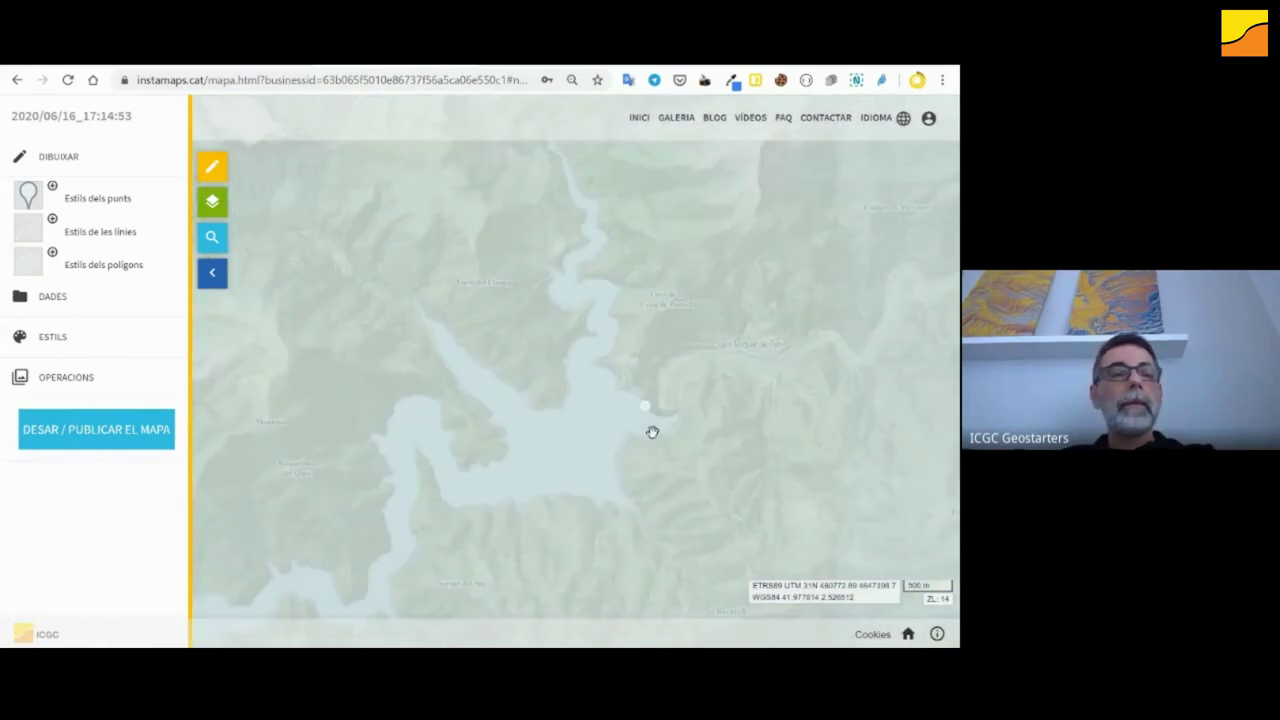
scroll(590, 372, "down", 1)
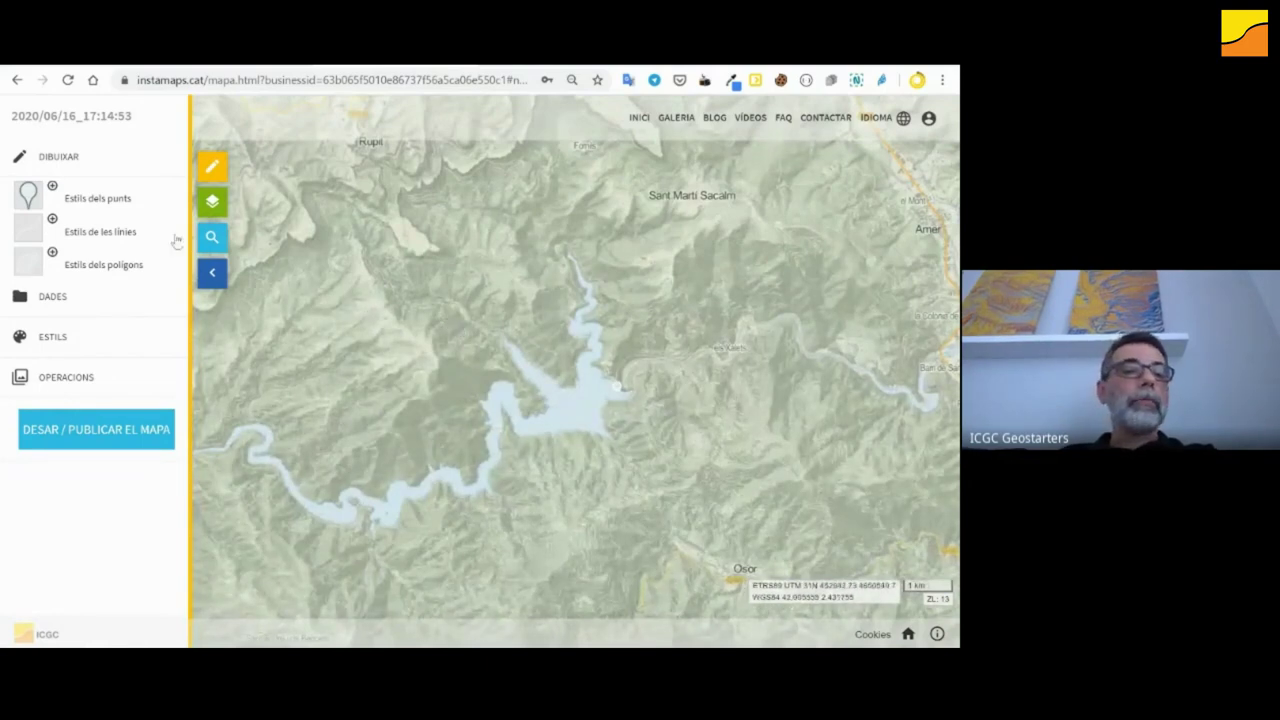
left_click(57, 335)
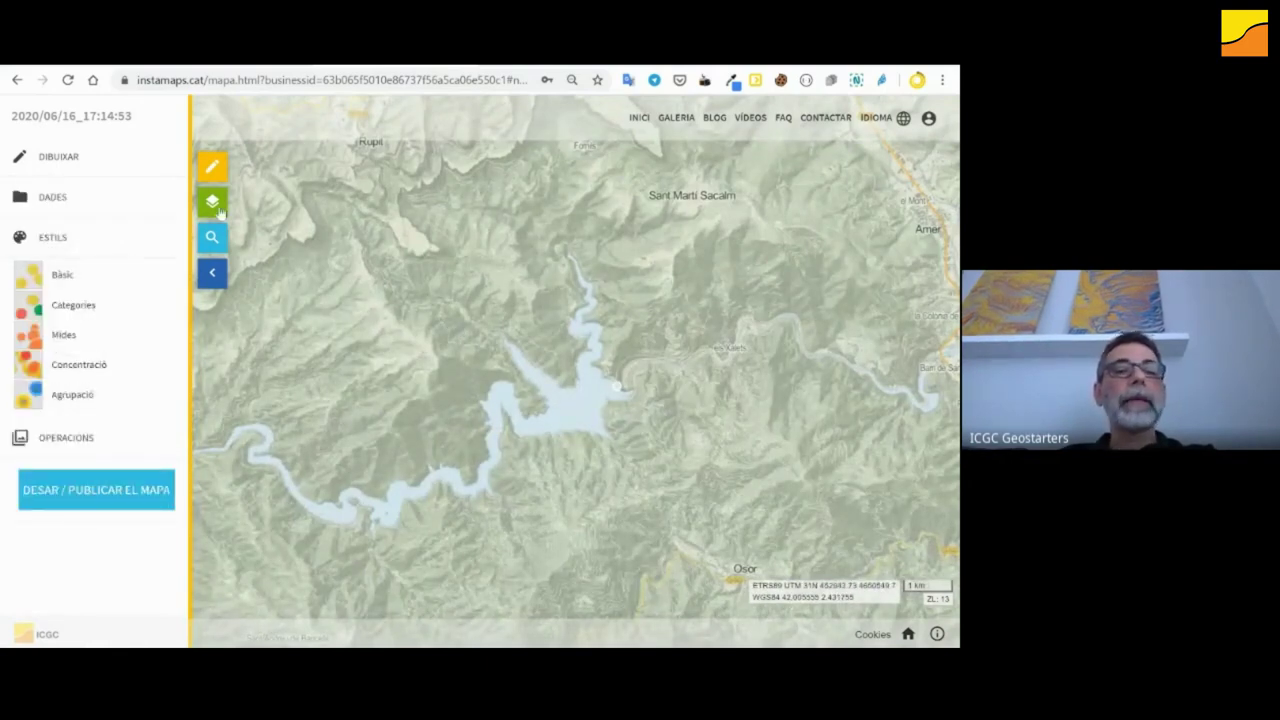
left_click(212, 201)
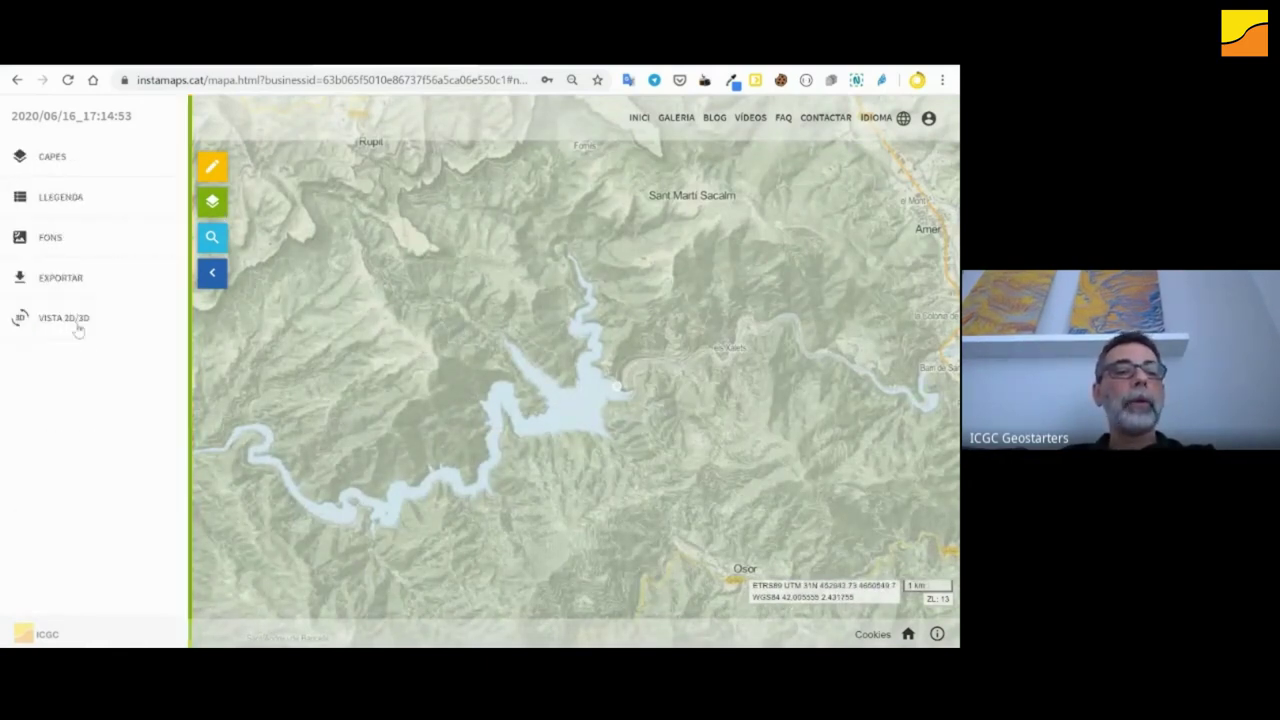
left_click(63, 241)
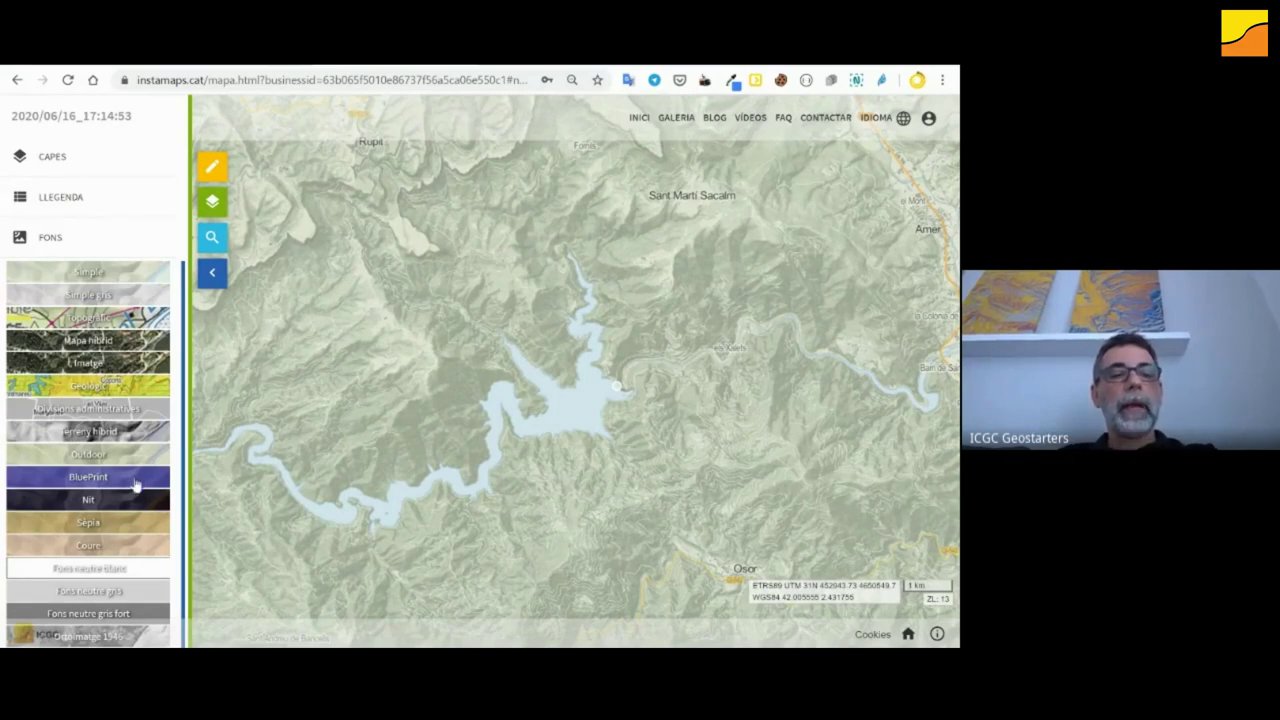
left_click(138, 523)
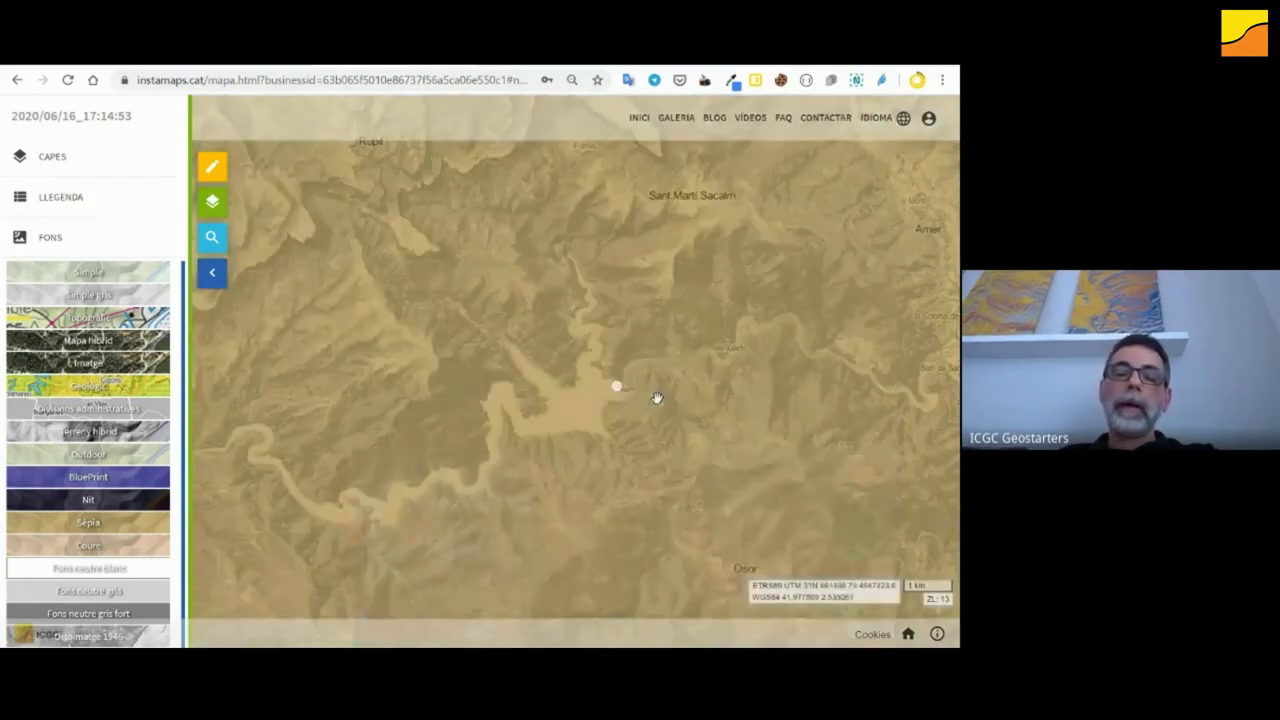
- Examine the reservoir point's attributes on the map, including its photo, link, capacity and percentage
scroll(643, 399, "down", 1)
left_click_drag(634, 417, 597, 417)
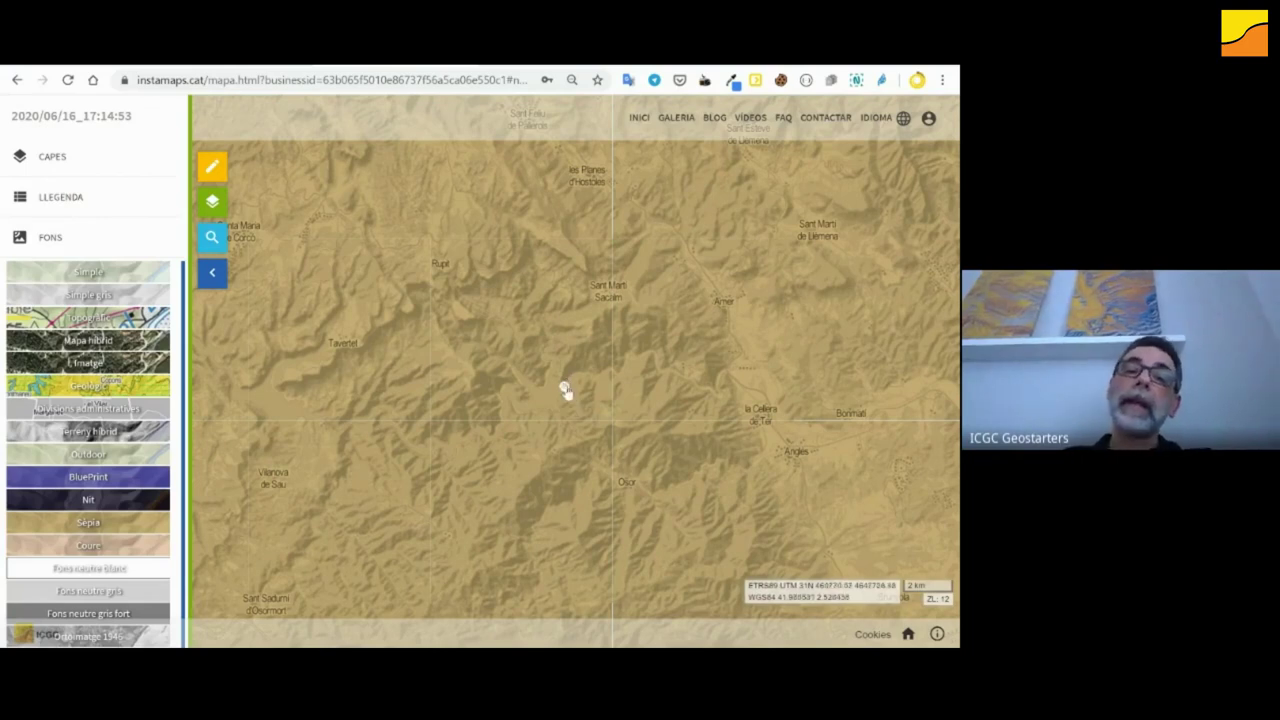
left_click(564, 389)
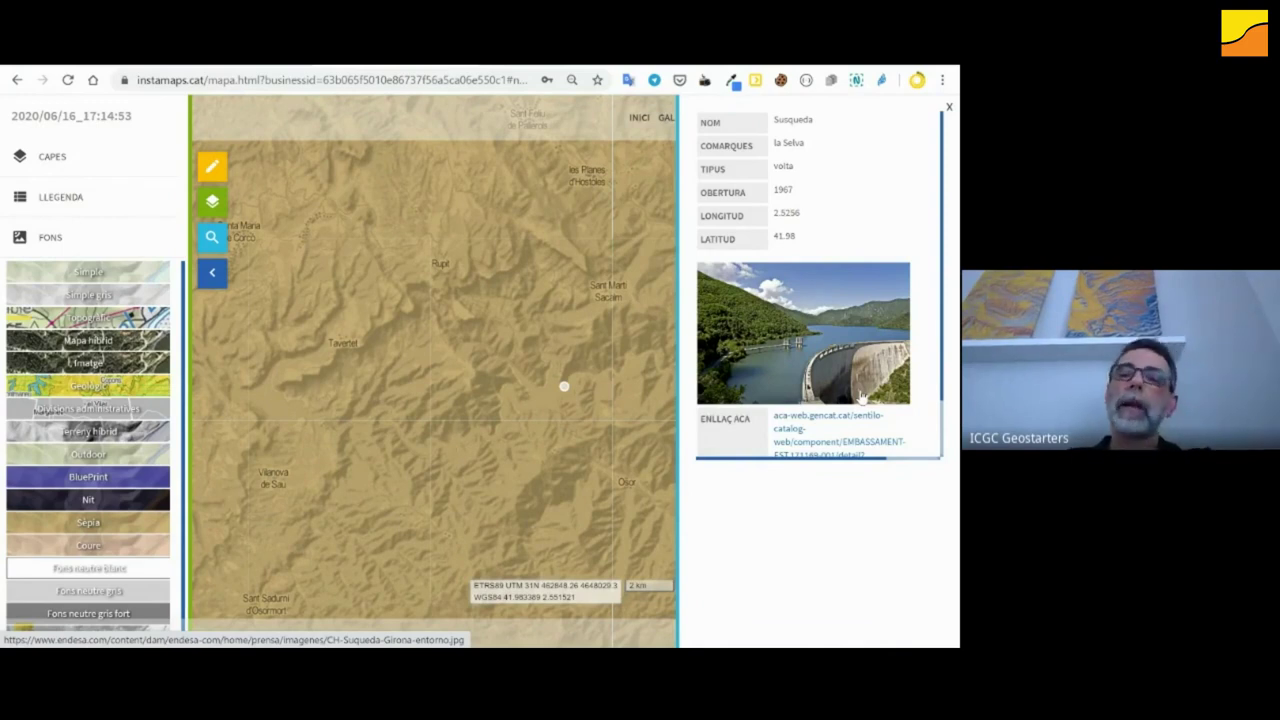
scroll(862, 398, "down", 1)
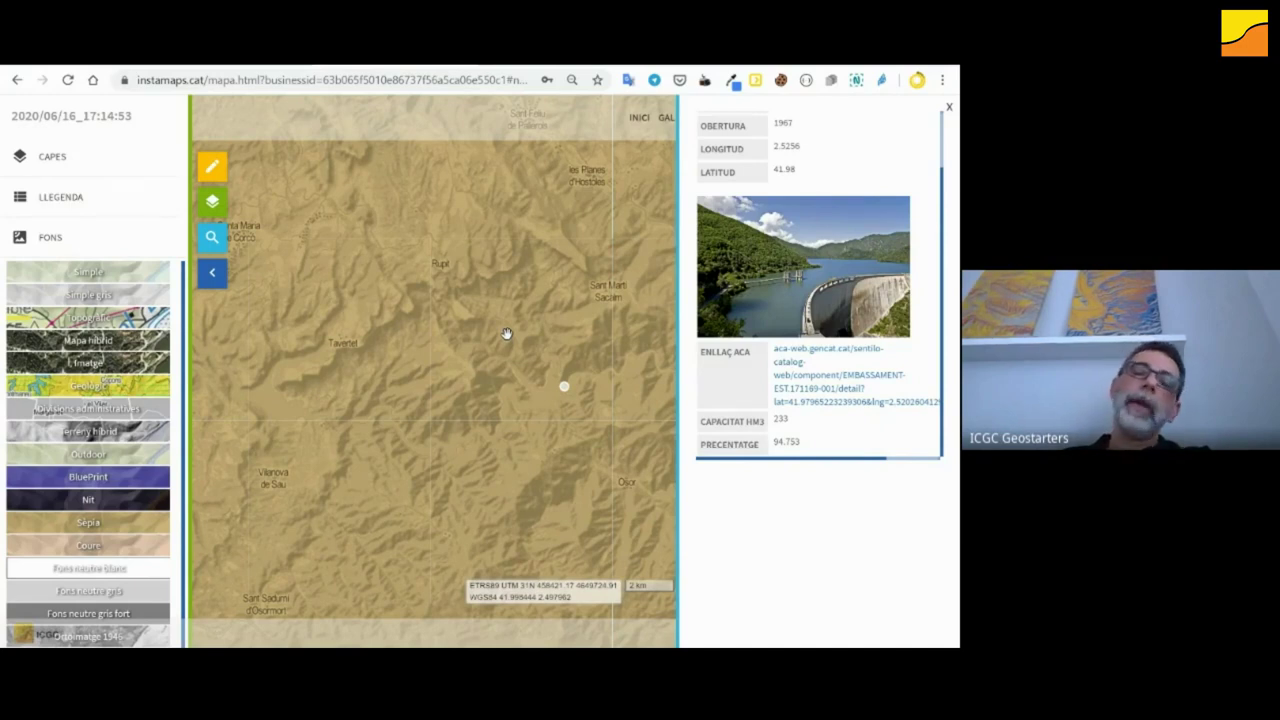
scroll(507, 333, "up", 2)
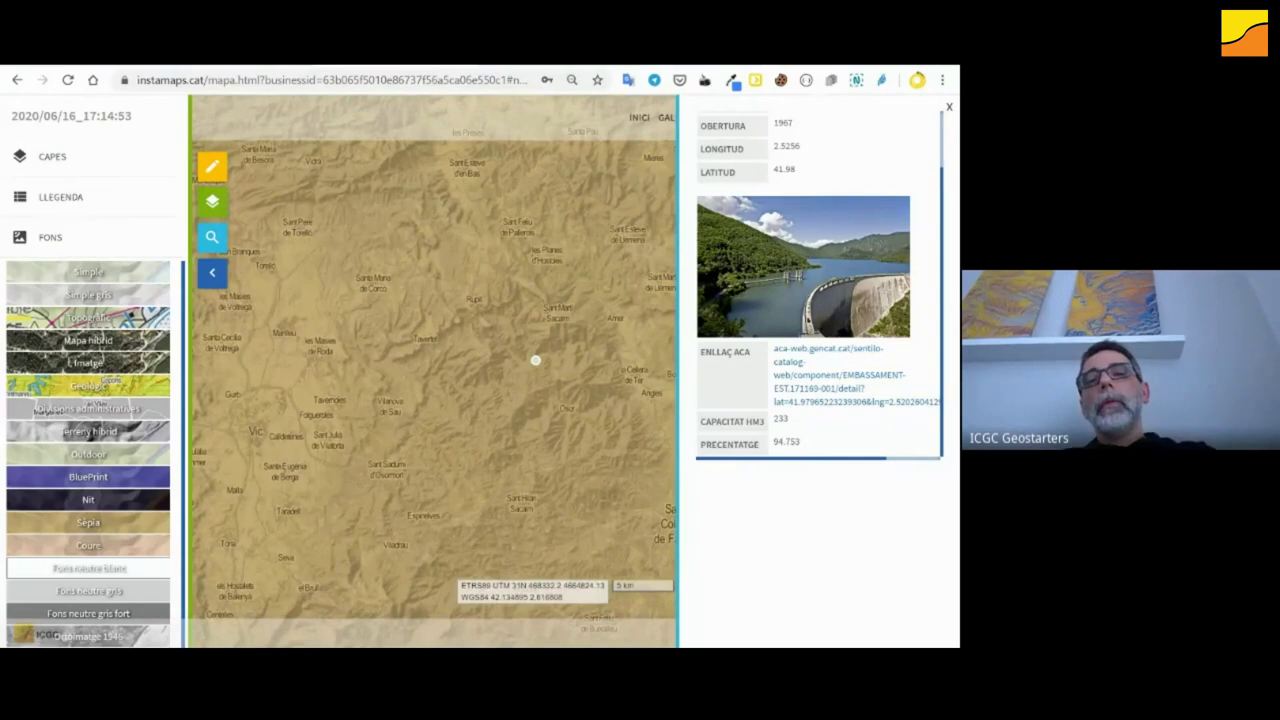
- Switch to the Embassaments_CAT spreadsheet and copy the Sau and el Pasteral rows from Sheet2 into Sheet1, below the Susqueda row
key("ctrl+Tab")
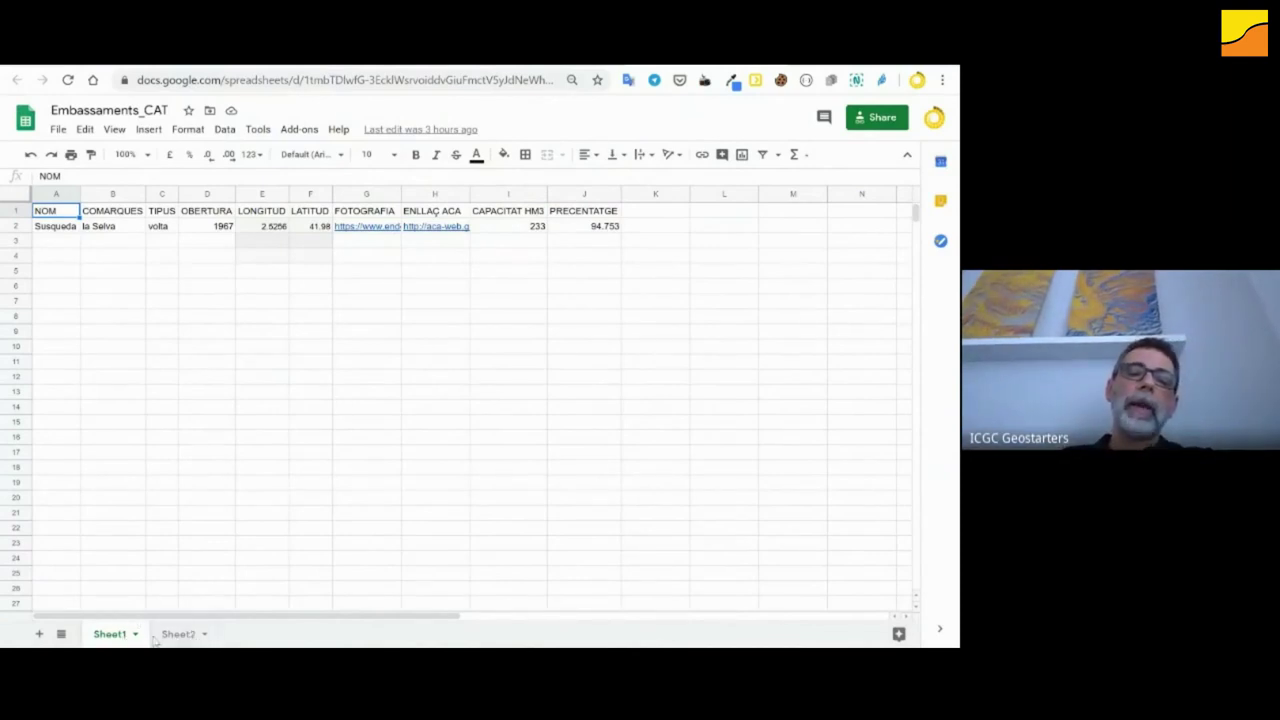
left_click(182, 633)
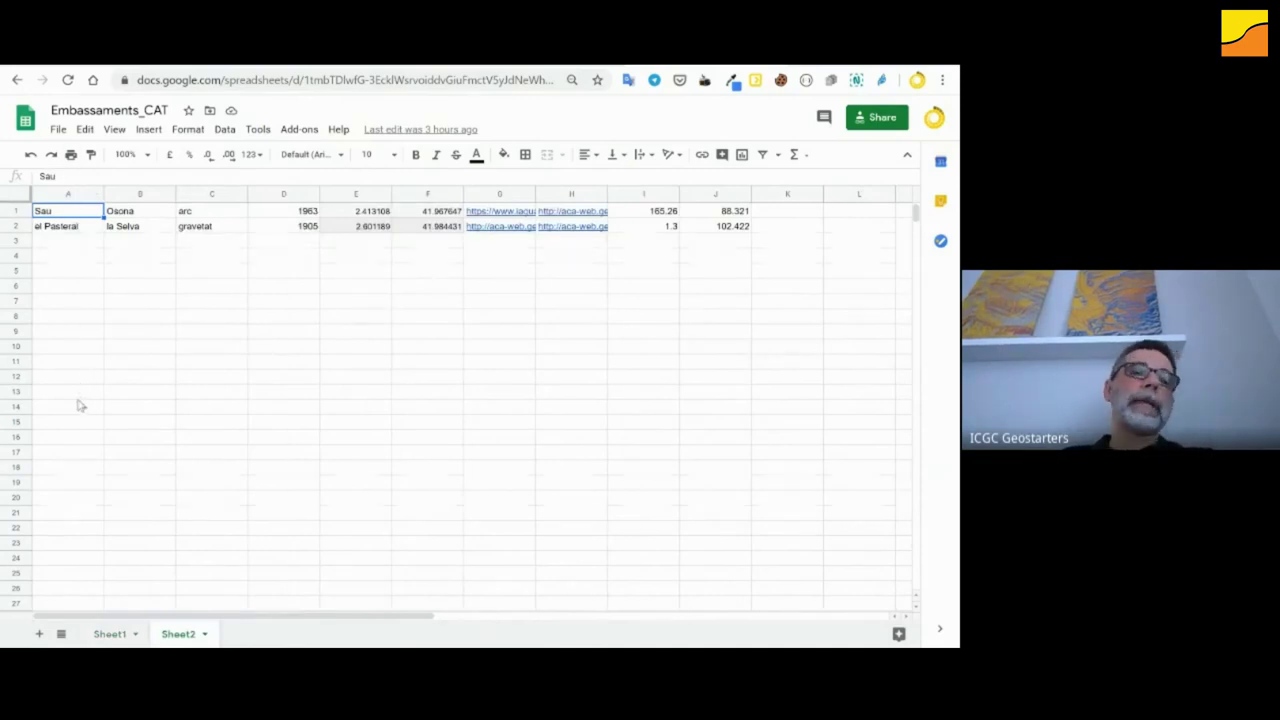
left_click_drag(737, 226, 60, 212)
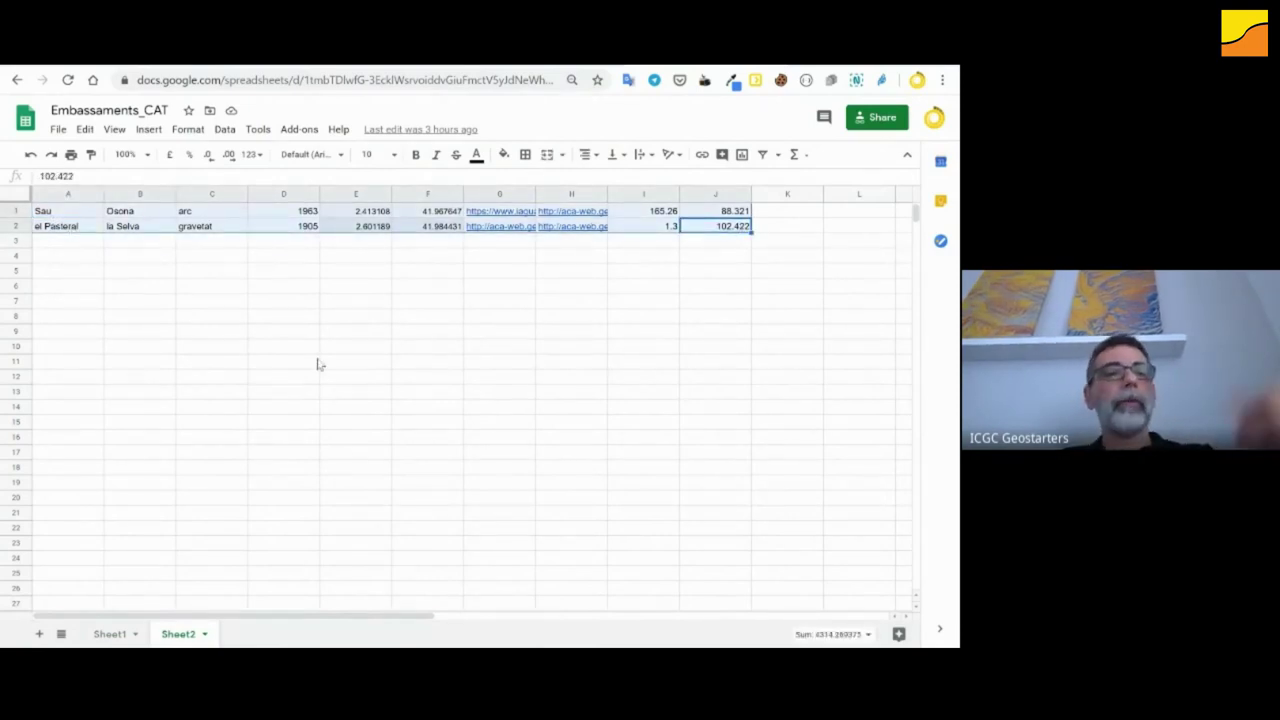
key("ctrl+c")
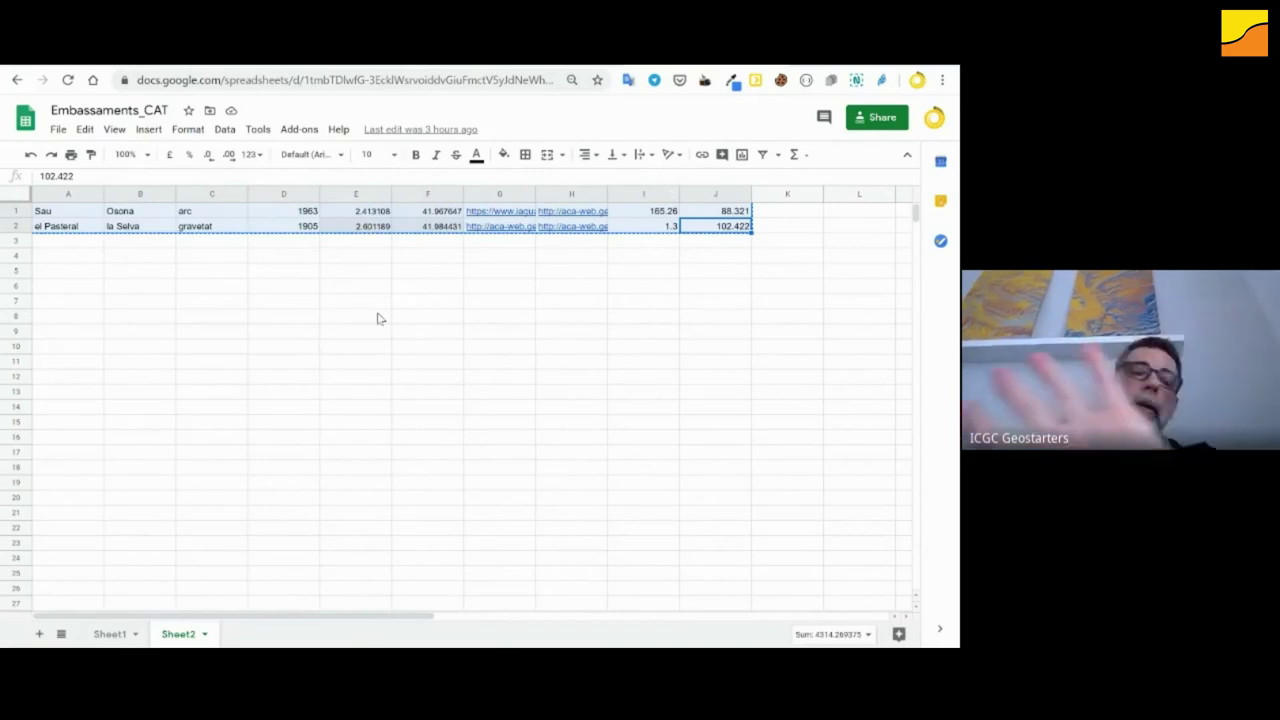
left_click(107, 634)
left_click(55, 246)
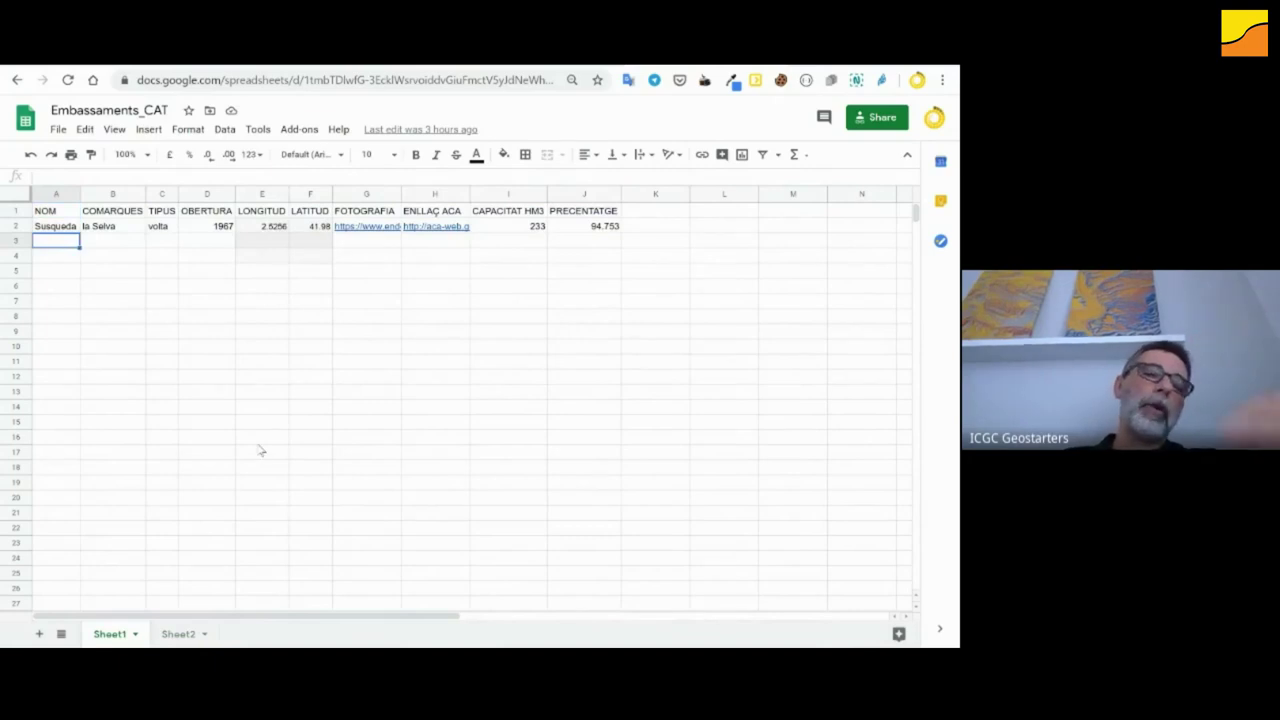
key("ctrl+v")
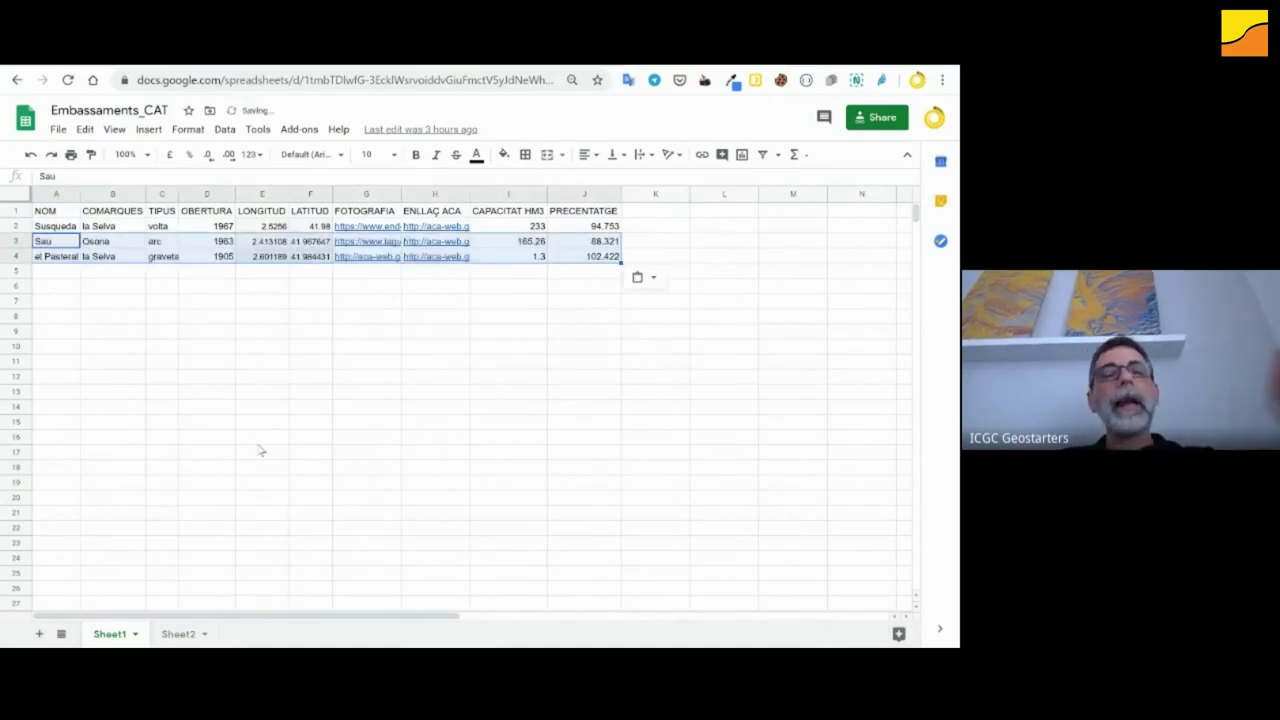
left_click(296, 352)
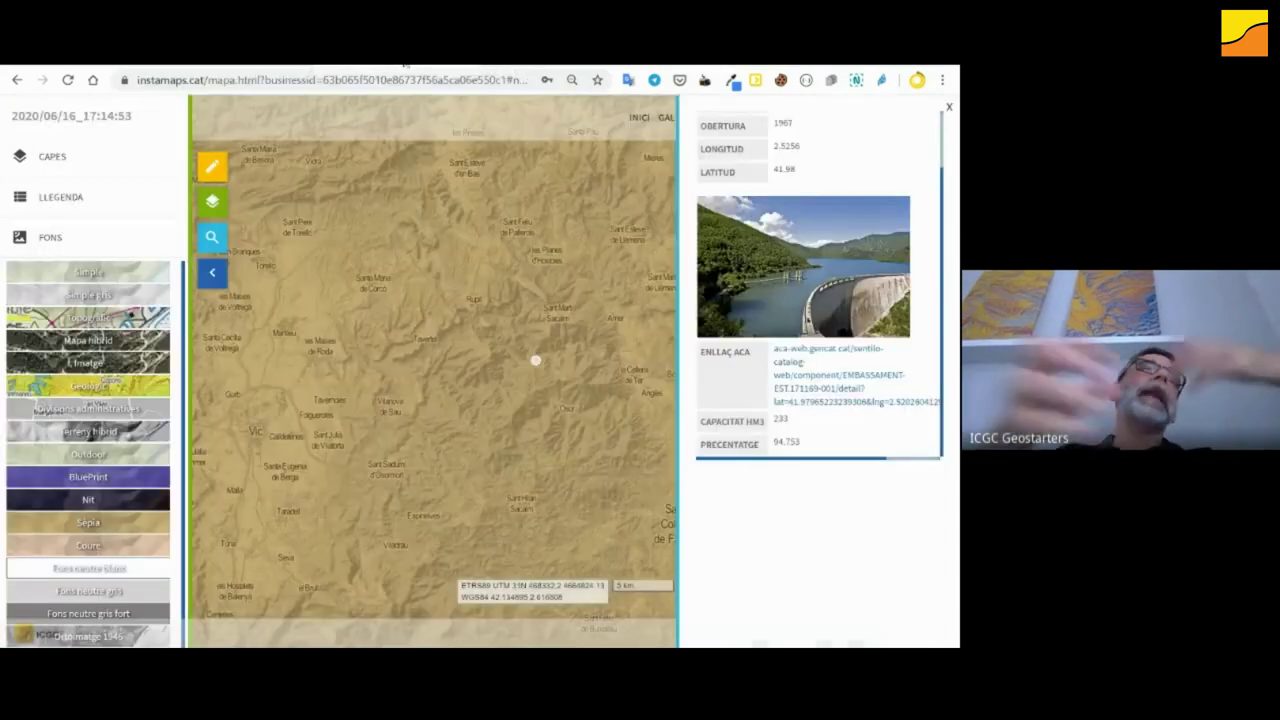
- Return to the InstaMaps map and rename it Embassaments CAT
left_click(404, 64)
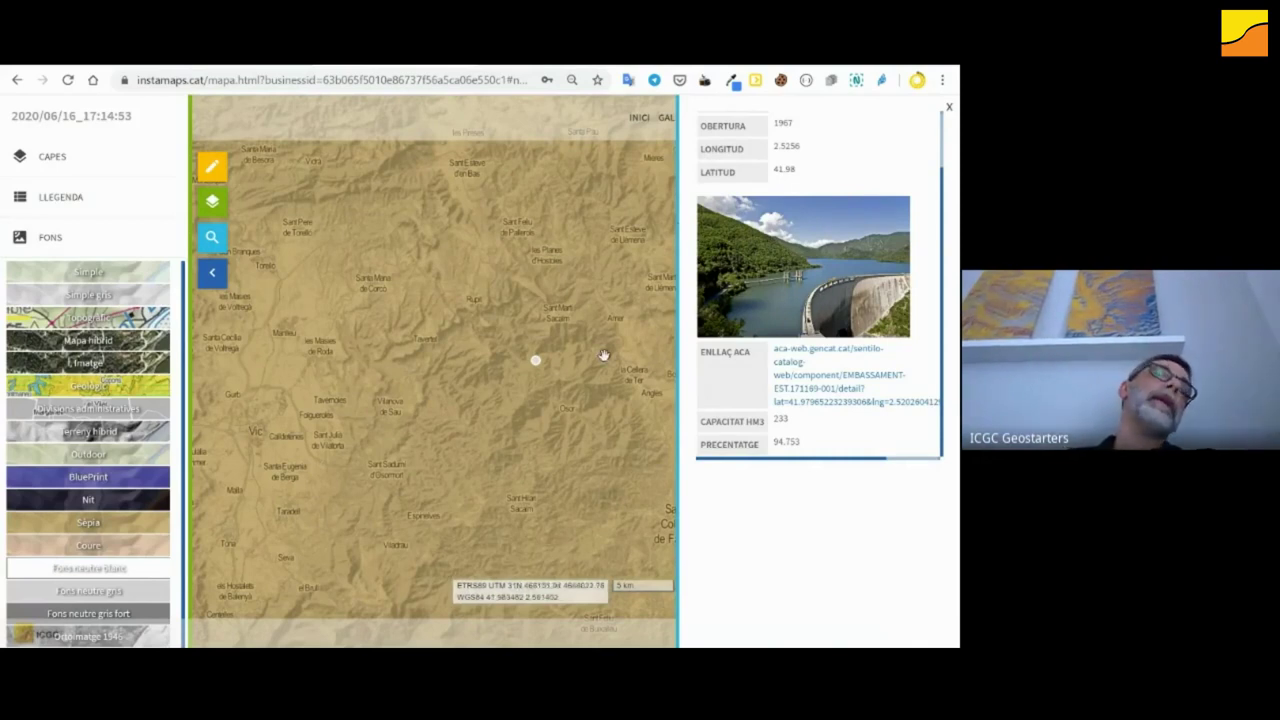
left_click_drag(555, 401, 537, 394)
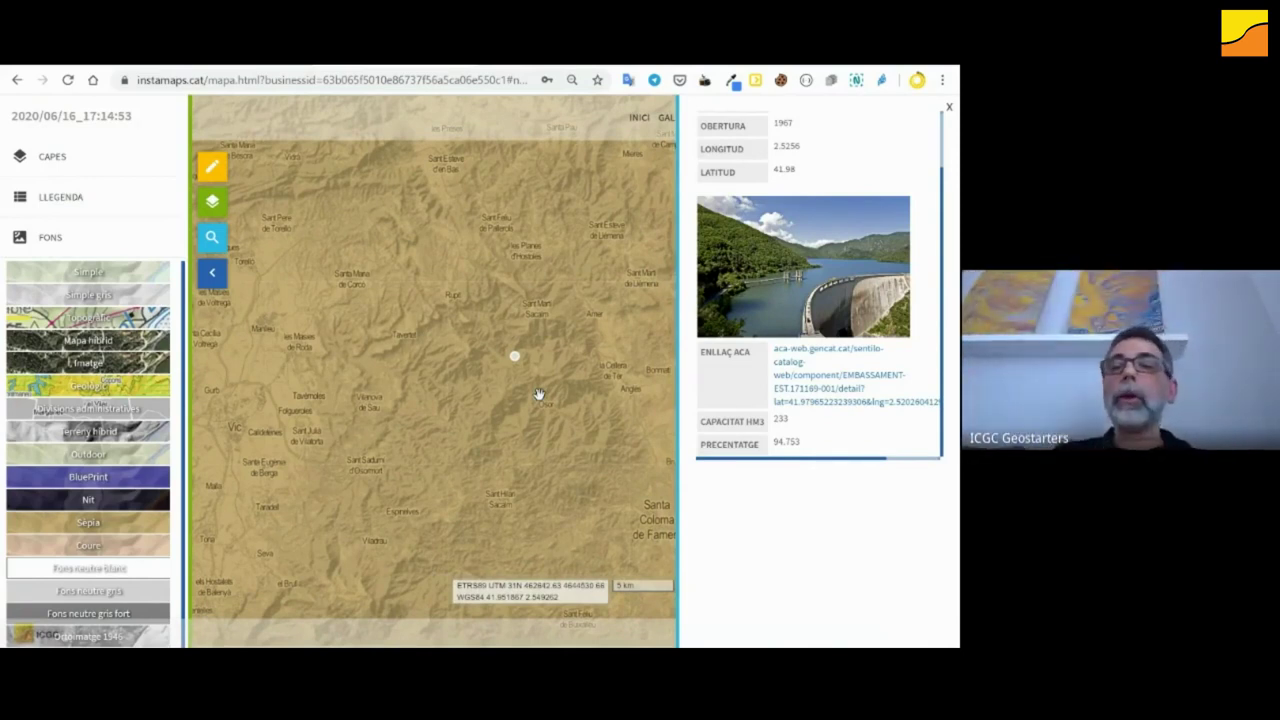
left_click(111, 118)
key("BackSpace")
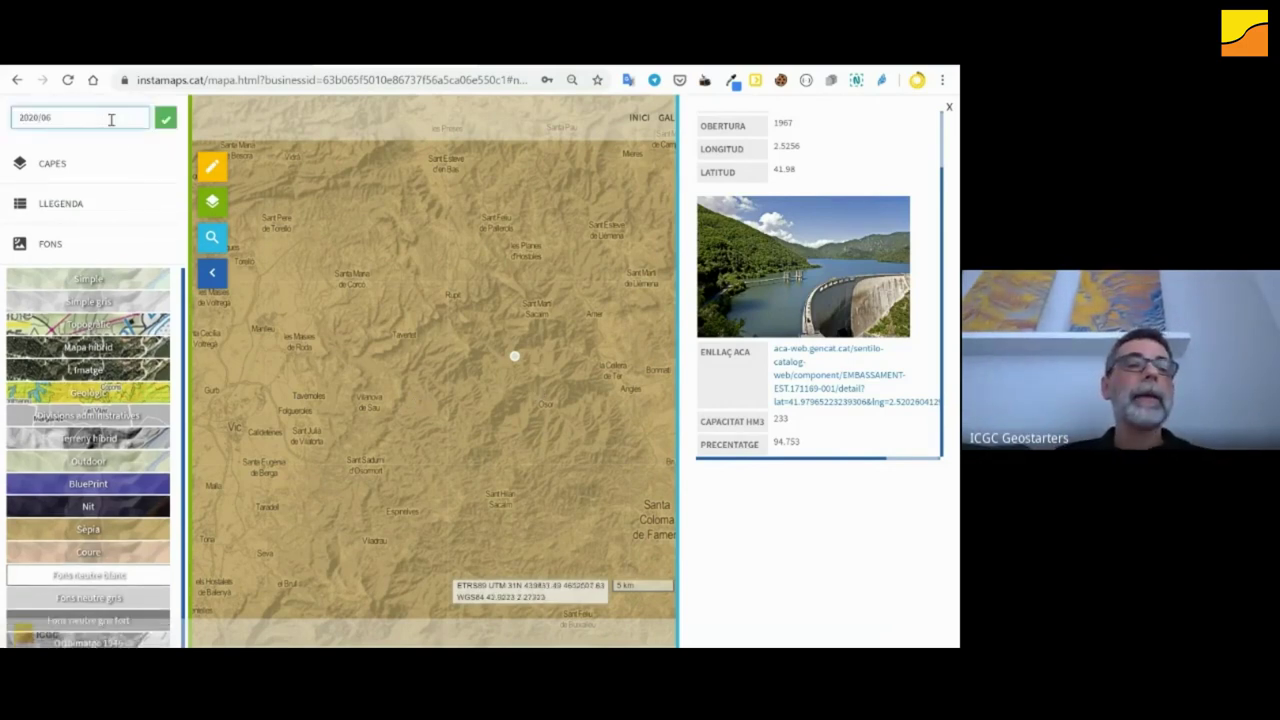
key("BackSpace")
key("BackSpace")
key("BackSpace")
key("BackSpace")
key("BackSpace")
key("BackSpace")
key("BackSpace")
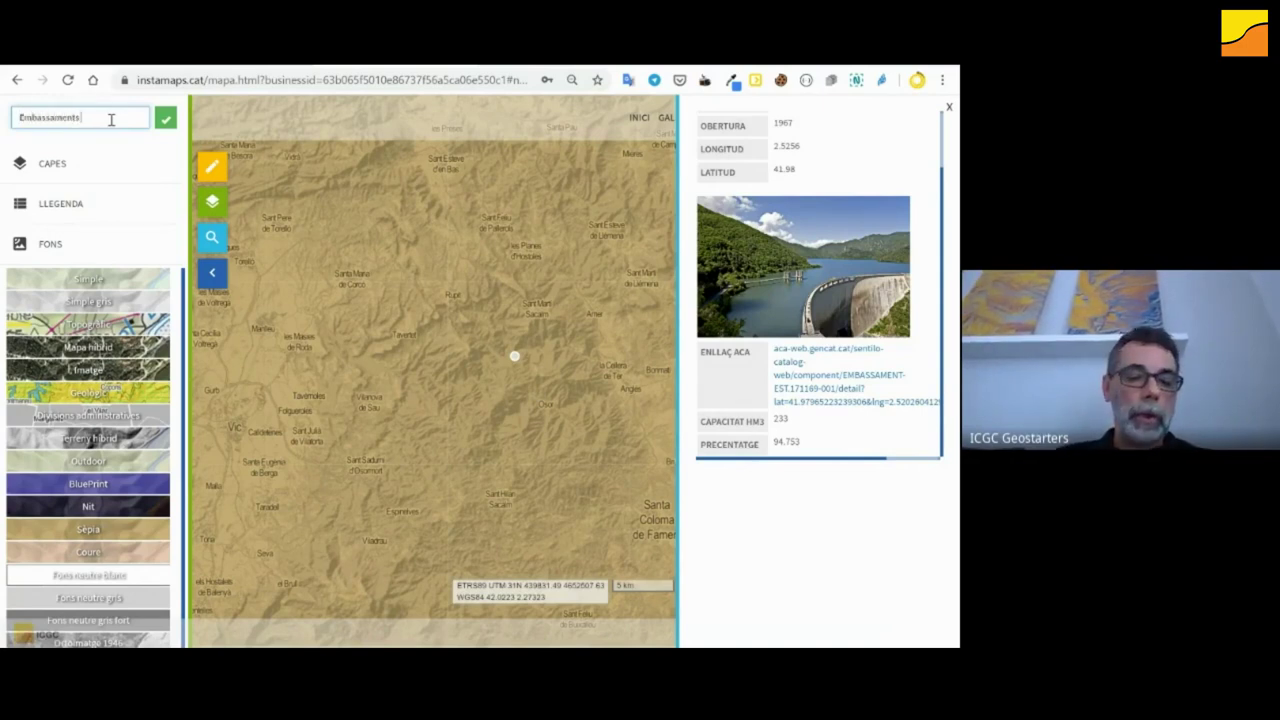
key("Return")
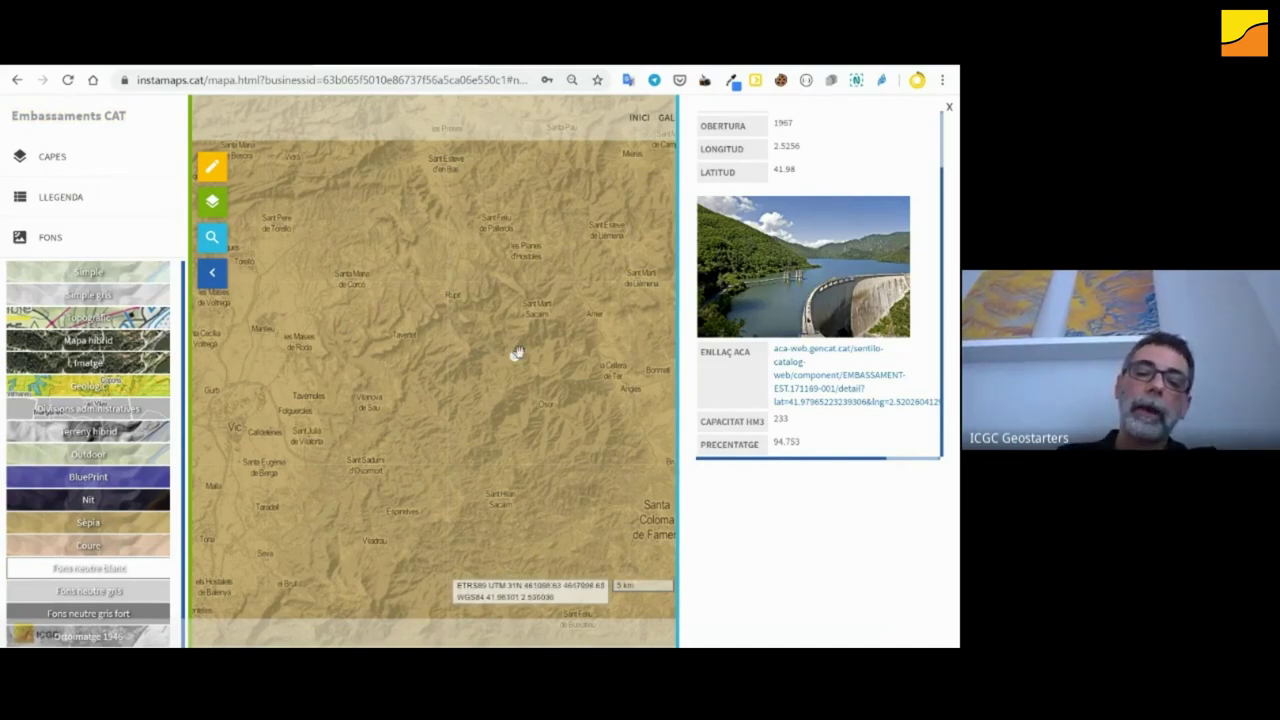
- Reload the map page to refresh the dynamic reservoir layer with the added spreadsheet rows
key("XF86AudioRaiseVolume")
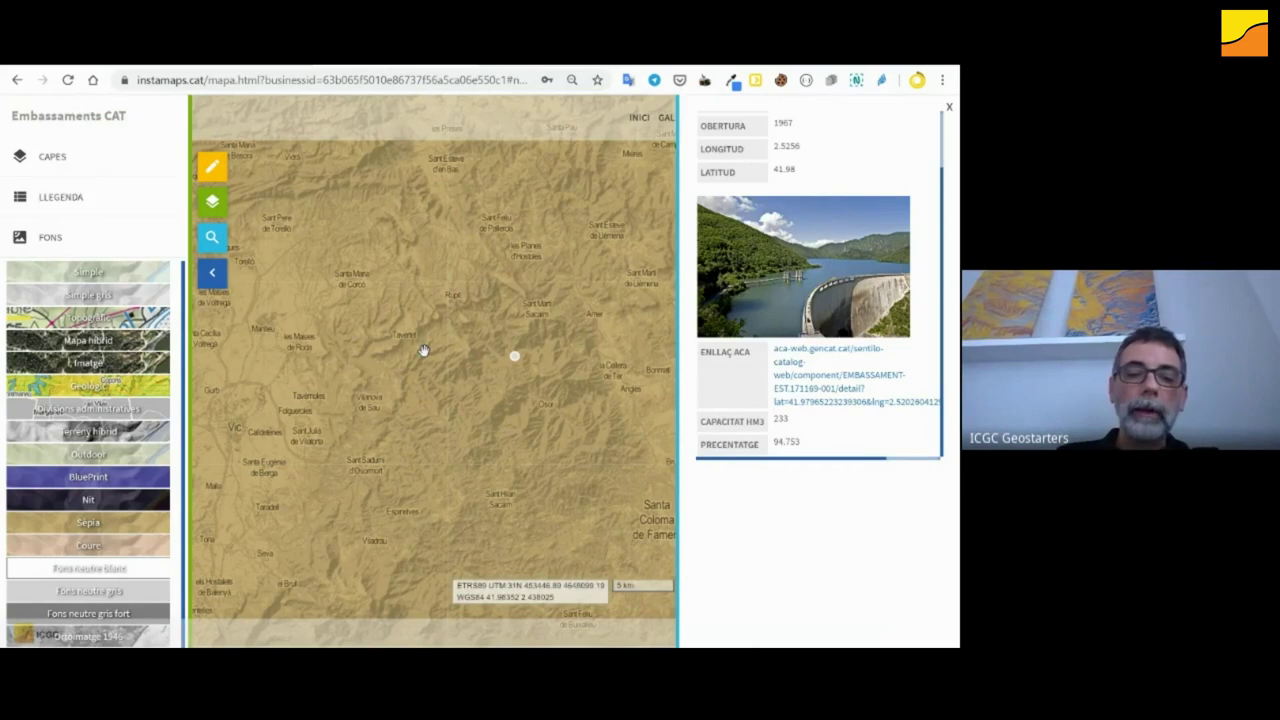
key("F5")
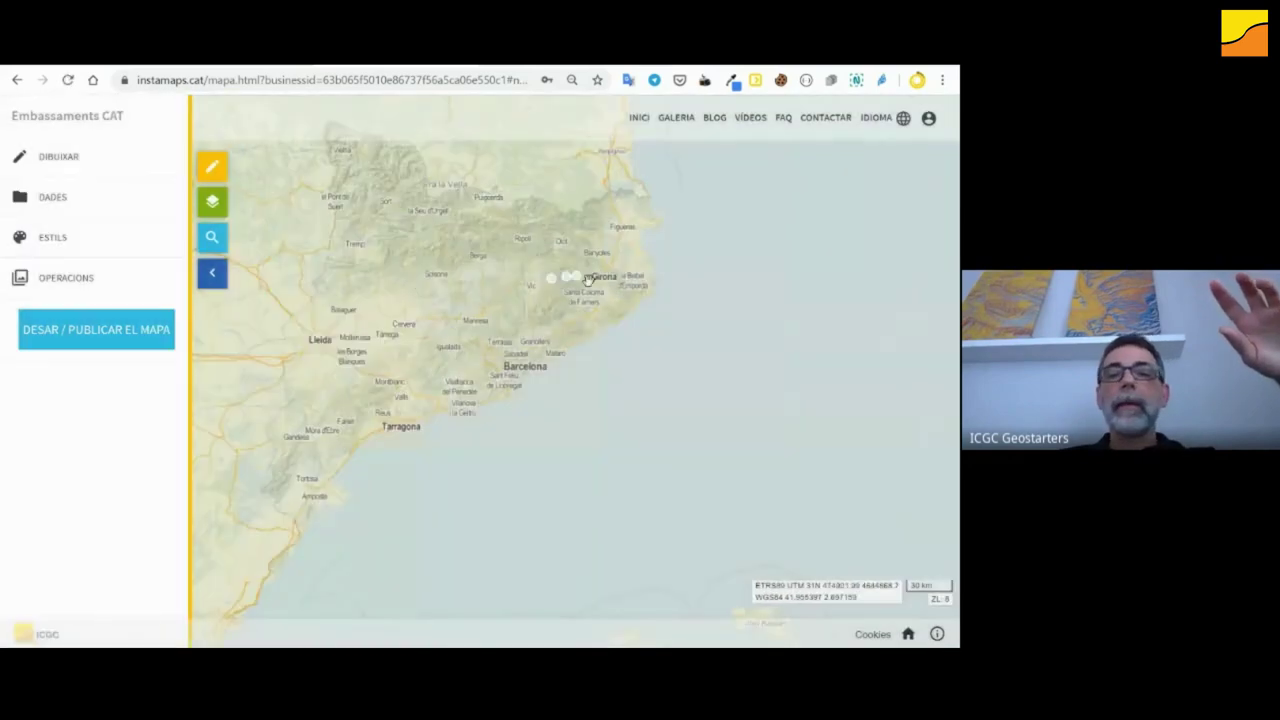
scroll(489, 335, "up", 2)
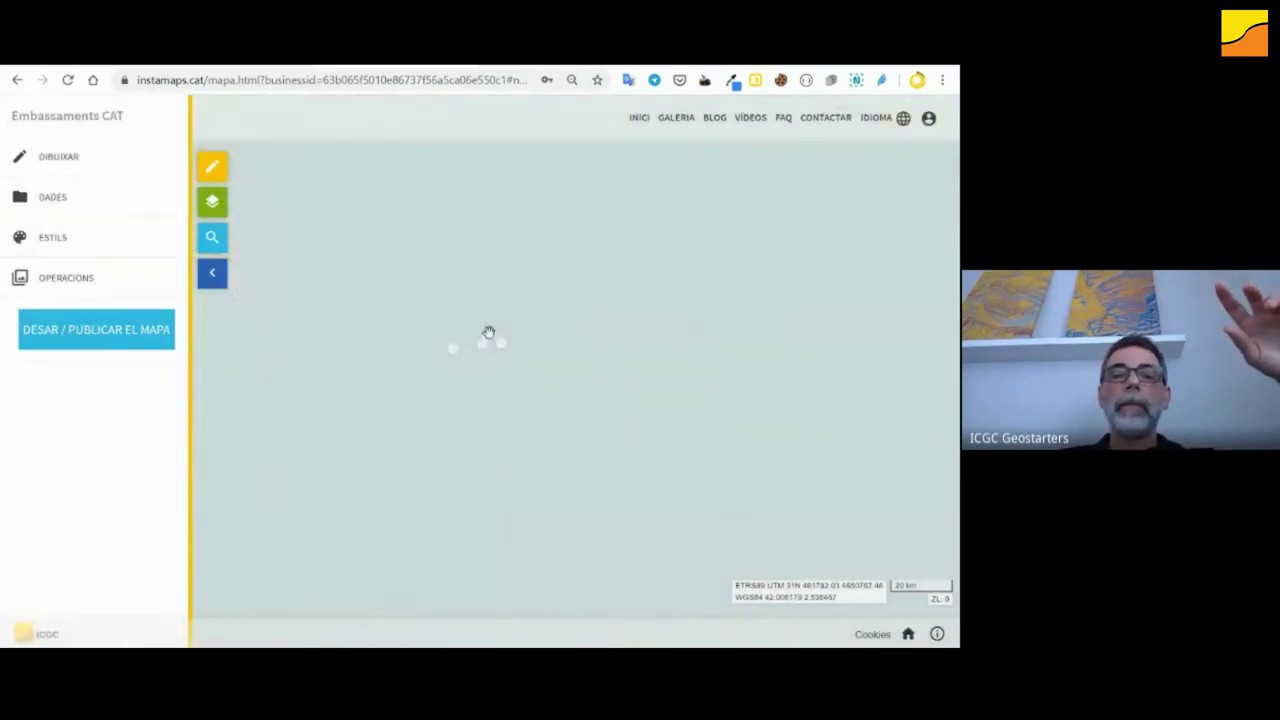
left_click_drag(505, 373, 480, 360)
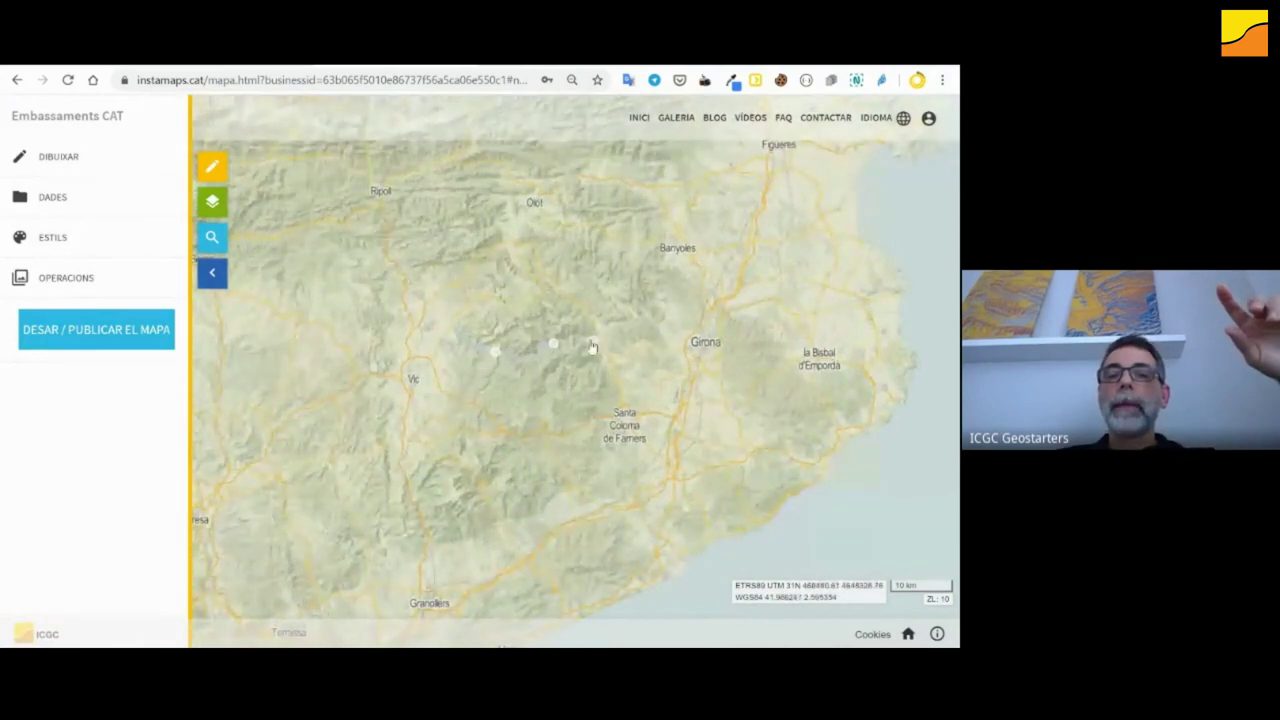
- Examine the attributes of the el Pasteral and Sau reservoir points on the map
left_click(592, 346)
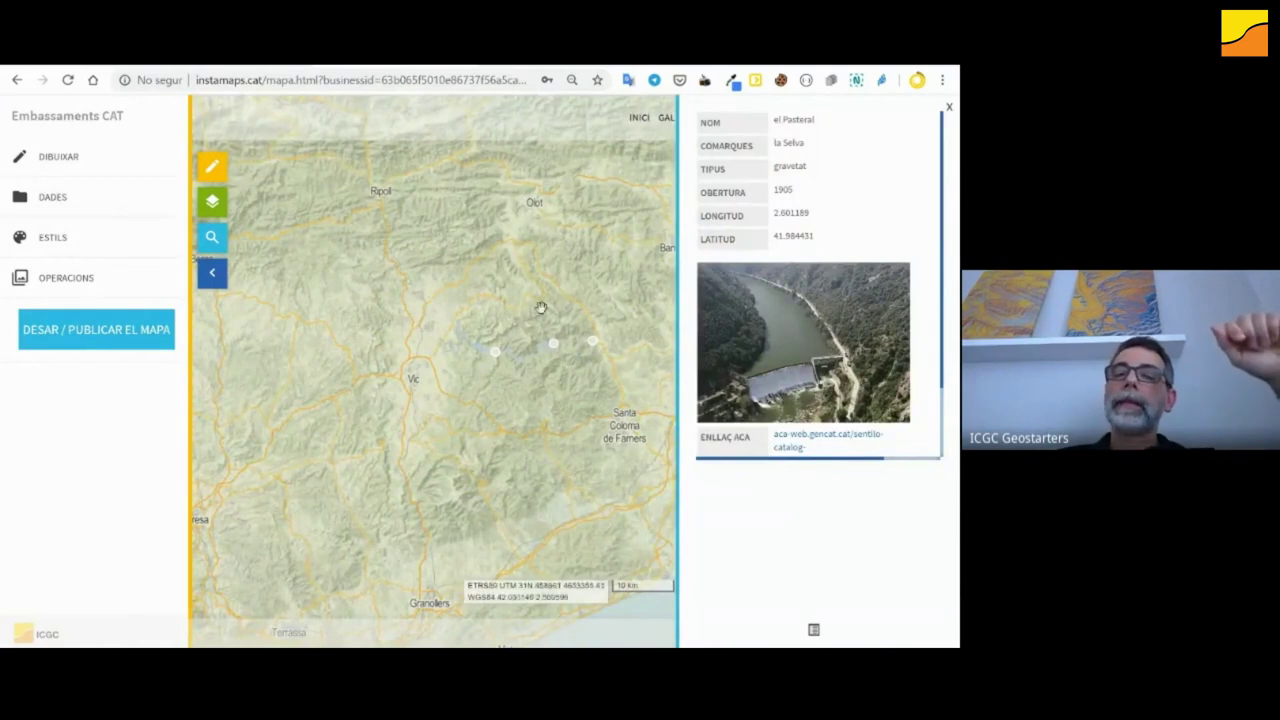
left_click_drag(537, 306, 503, 300)
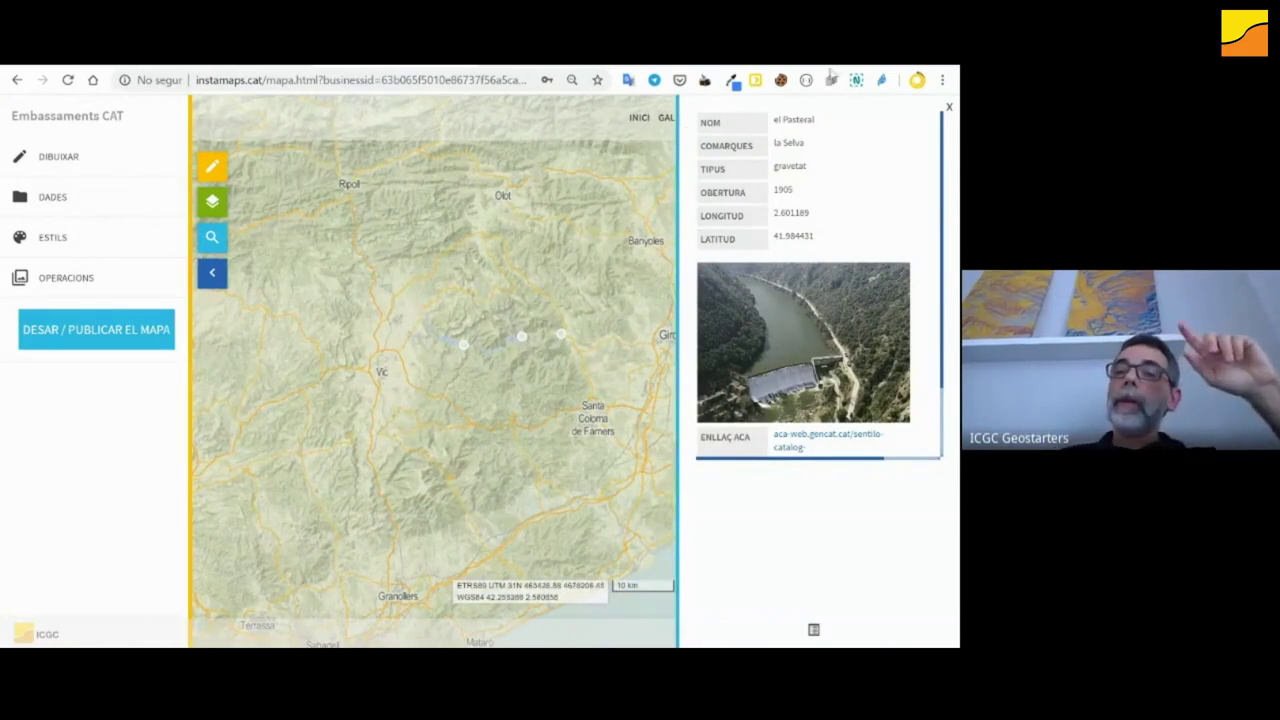
left_click(949, 108)
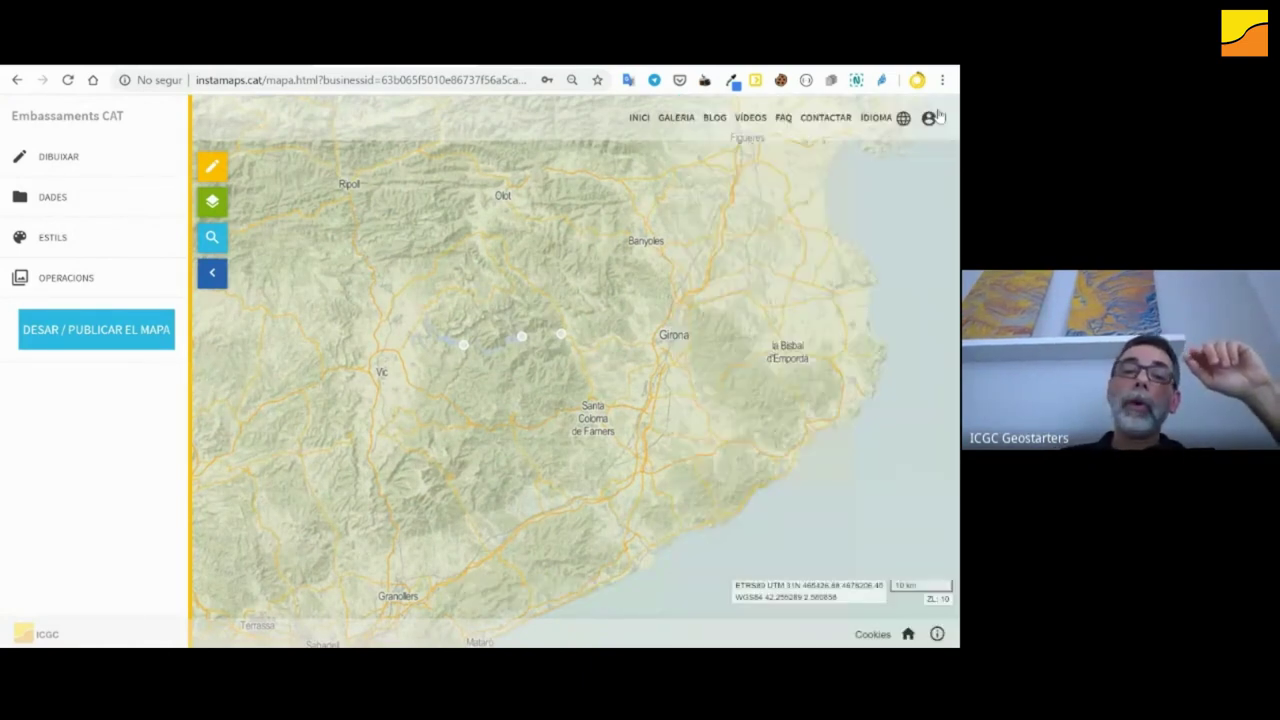
left_click(463, 346)
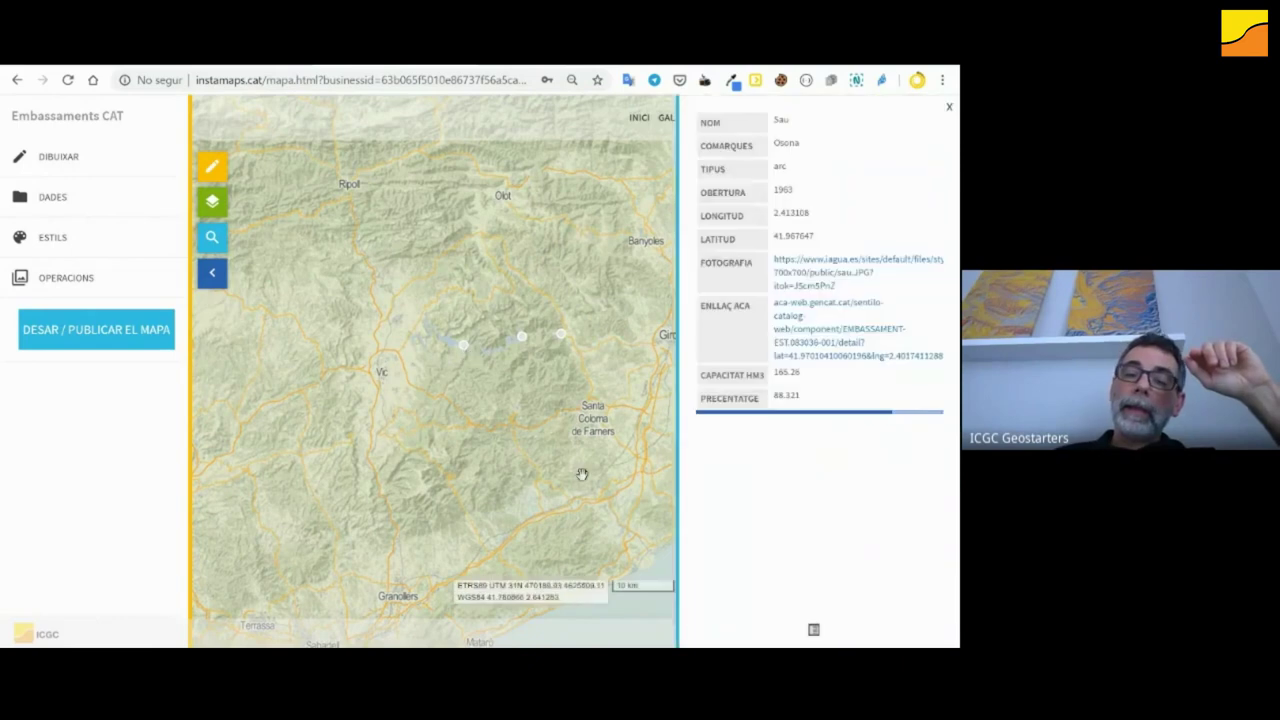
left_click_drag(573, 467, 443, 418)
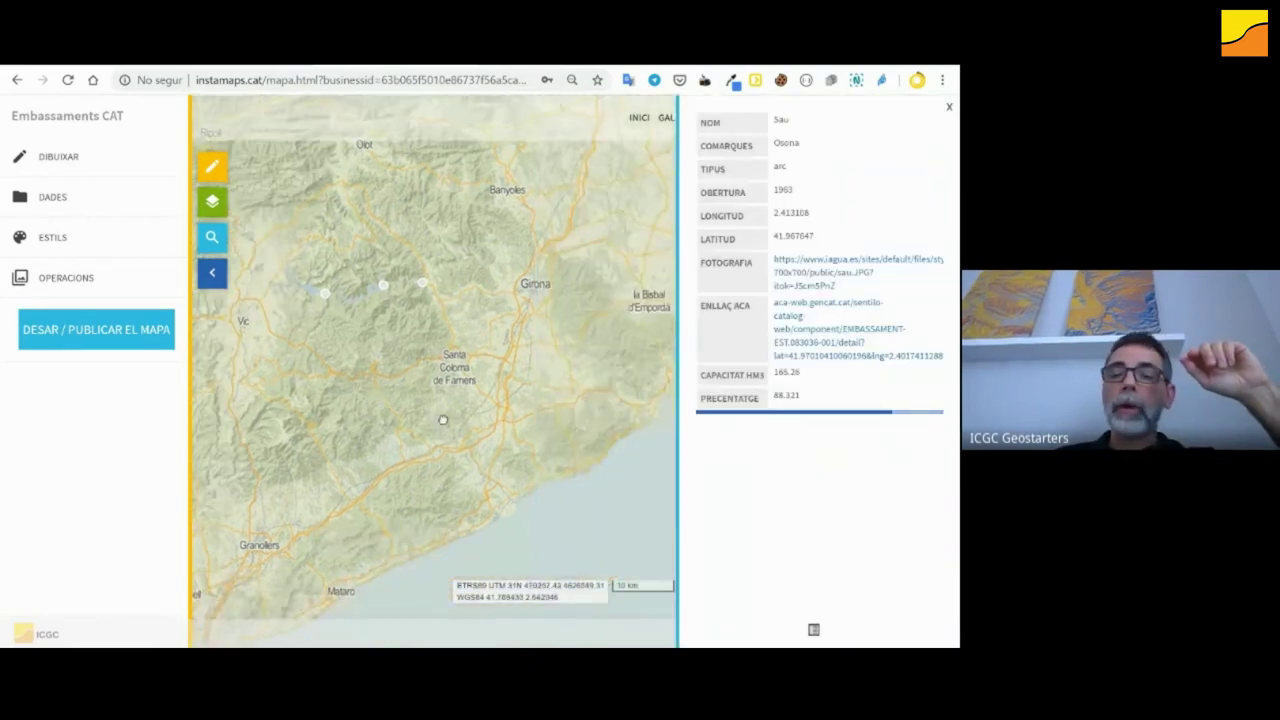